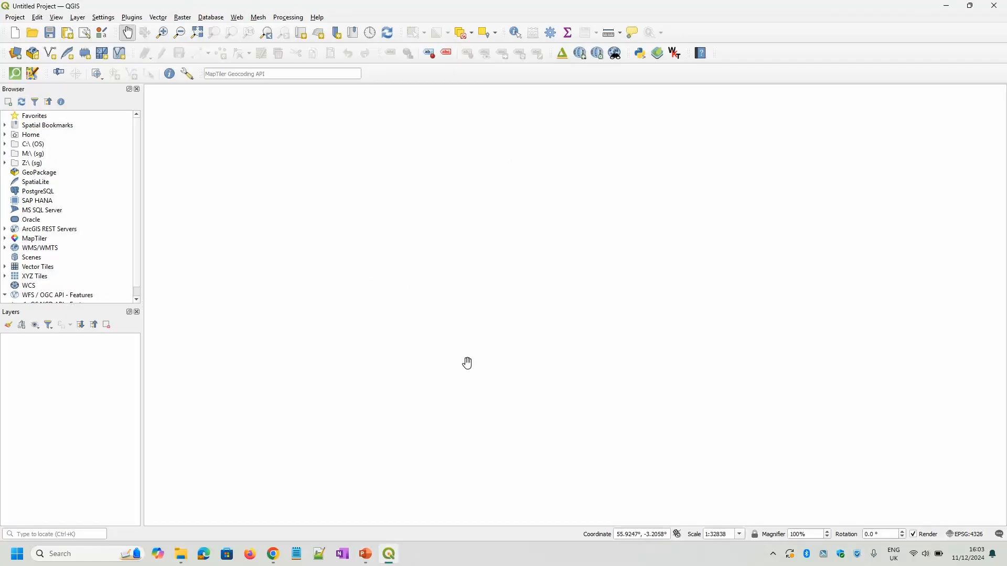
Set the project coordinate reference system to OSGB36 / British National Grid (EPSG:27700).
left_click(963, 537)
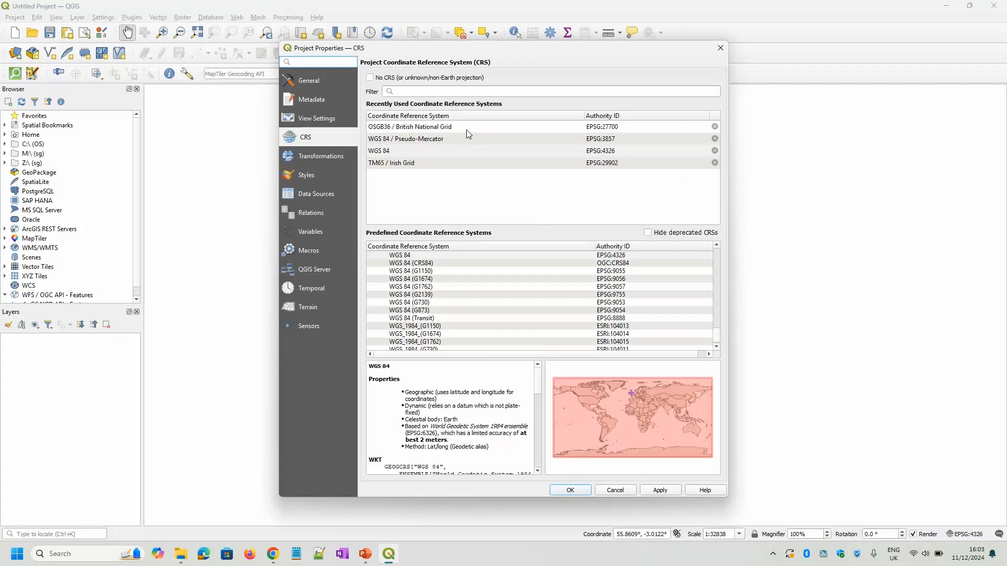
left_click(468, 128)
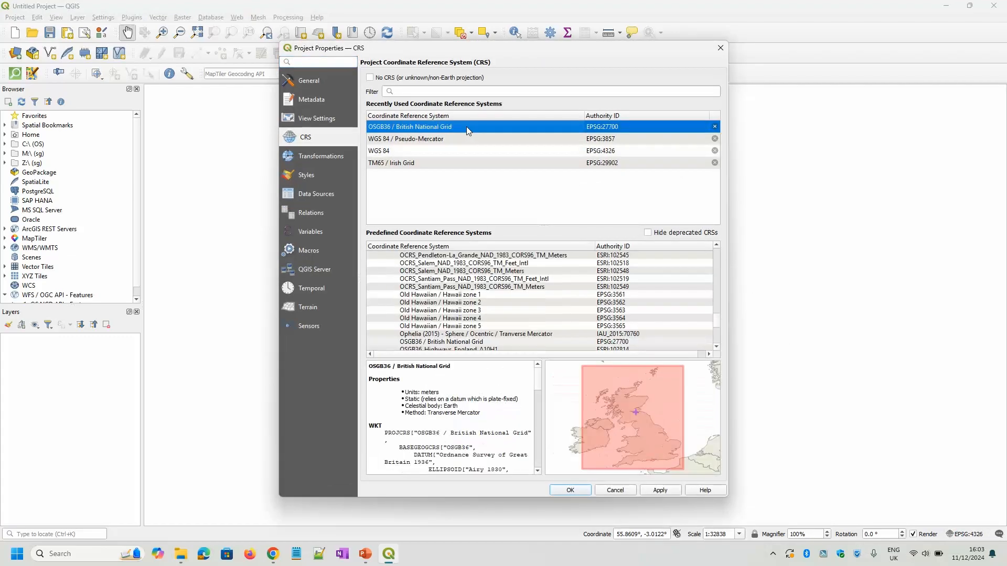
left_click(575, 490)
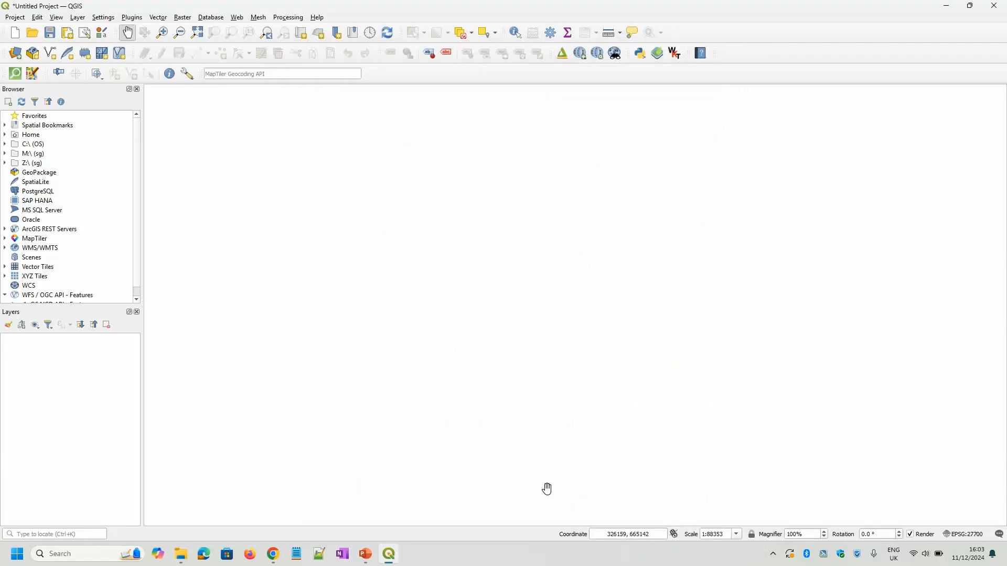
Add the terrain rasters NT27SE.asc and NT27SW.asc from the 3Dwebinar terrain5 folder to the project.
left_click(15, 54)
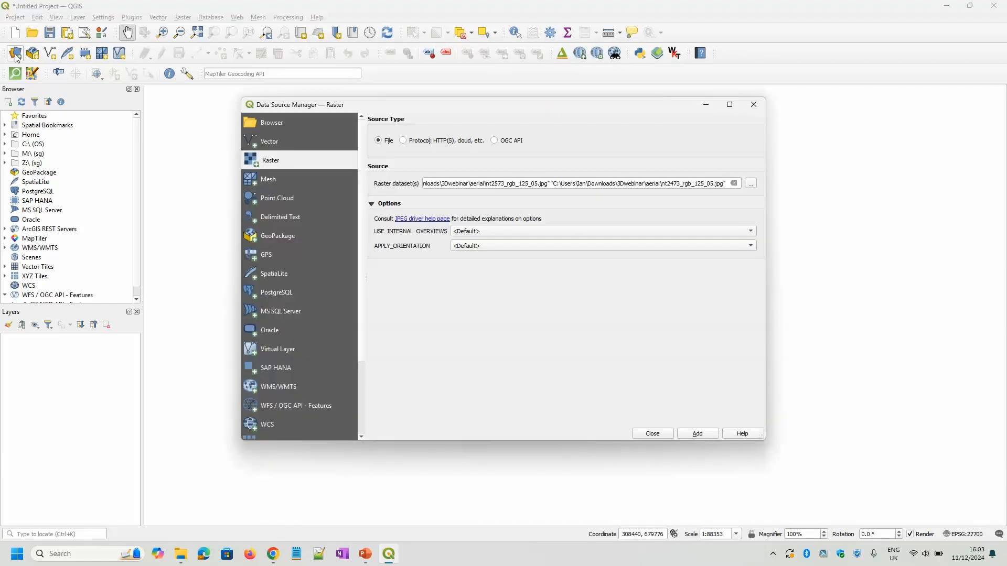
left_click(295, 144)
left_click(277, 162)
left_click(751, 183)
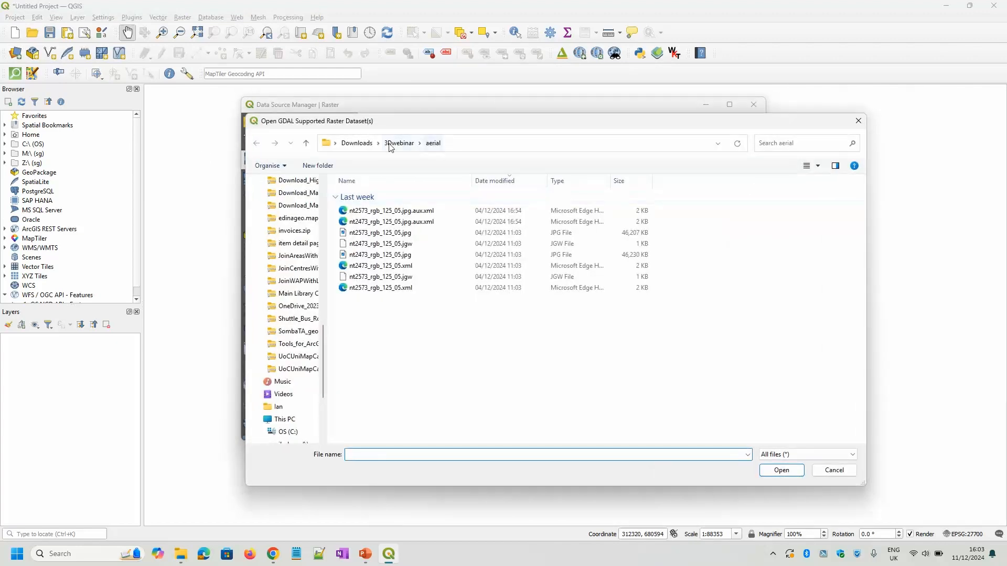
left_click(391, 148)
left_click(375, 242)
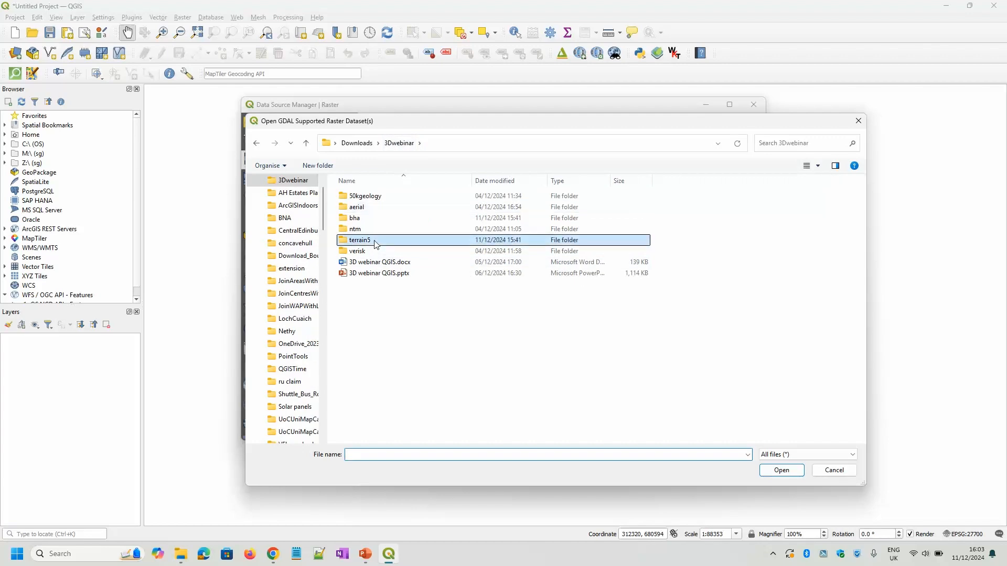
double_click(376, 243)
left_click(386, 237)
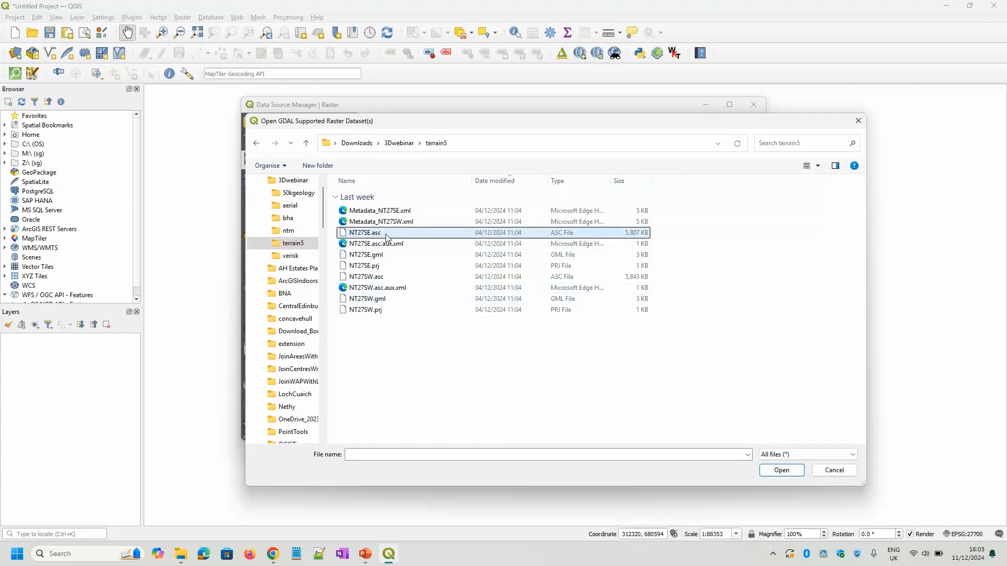
left_click(385, 277, "ctrl")
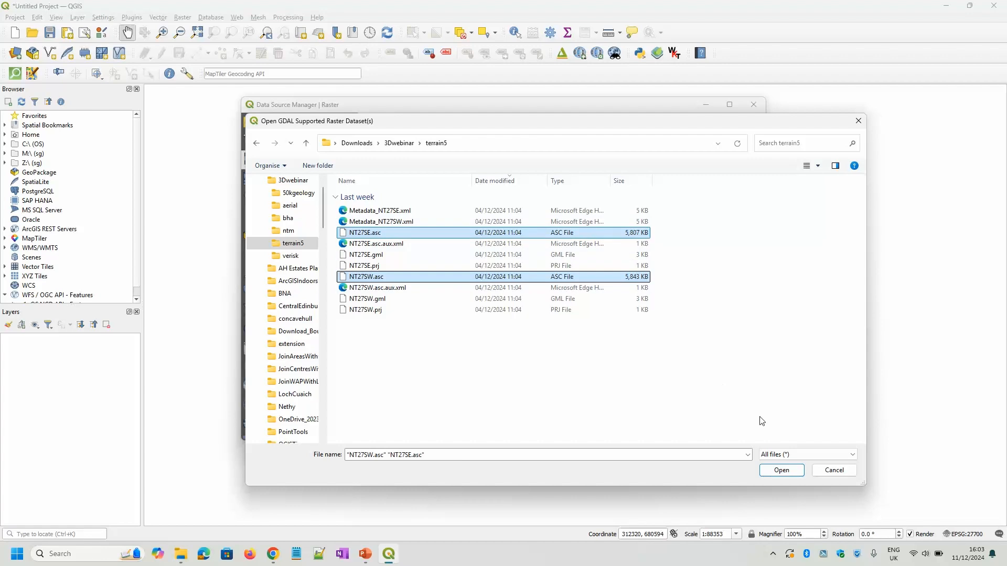
left_click(781, 471)
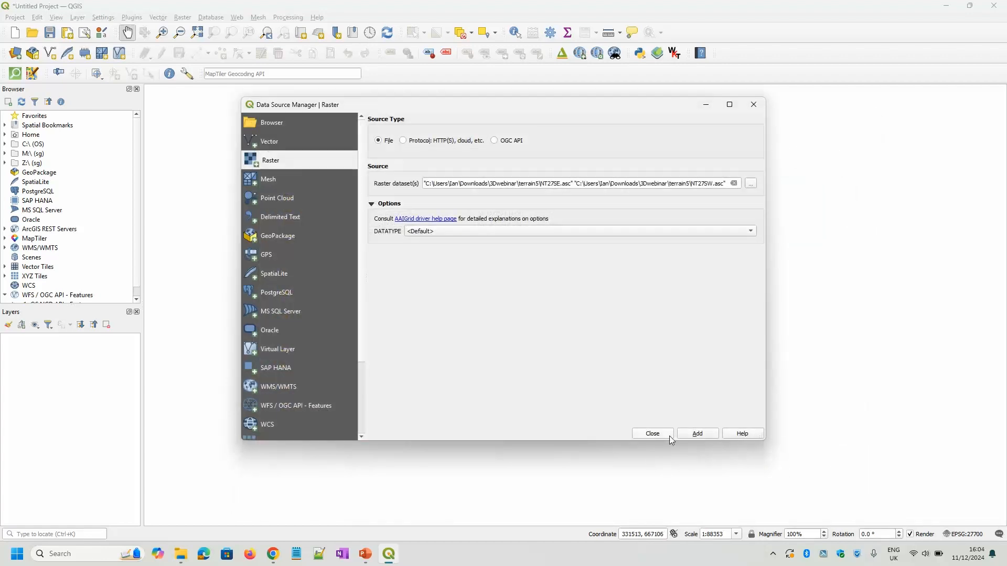
left_click(700, 434)
left_click(654, 436)
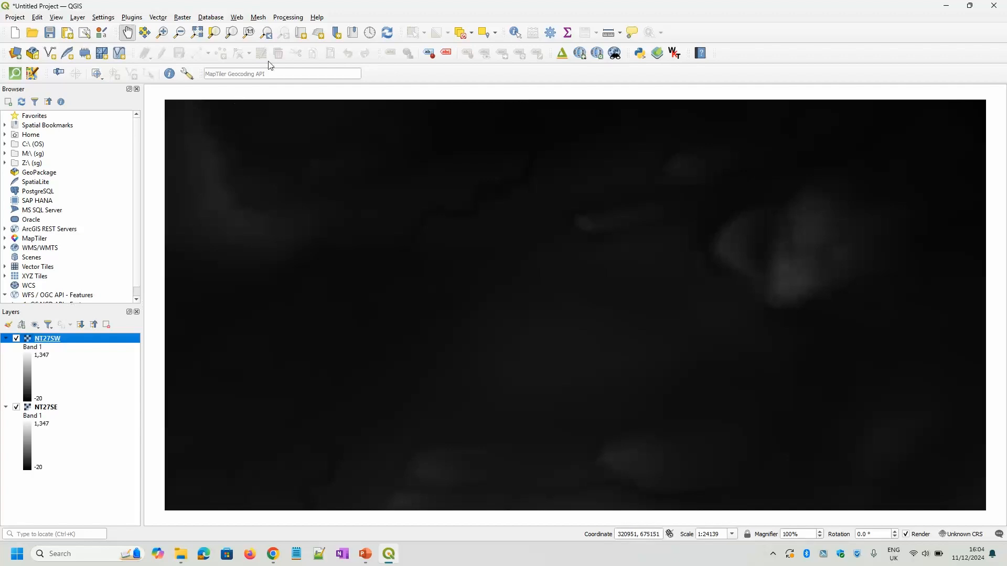
Find the GDAL raster Merge tool in the processing algorithms and open it.
left_click(289, 17)
left_click(293, 29)
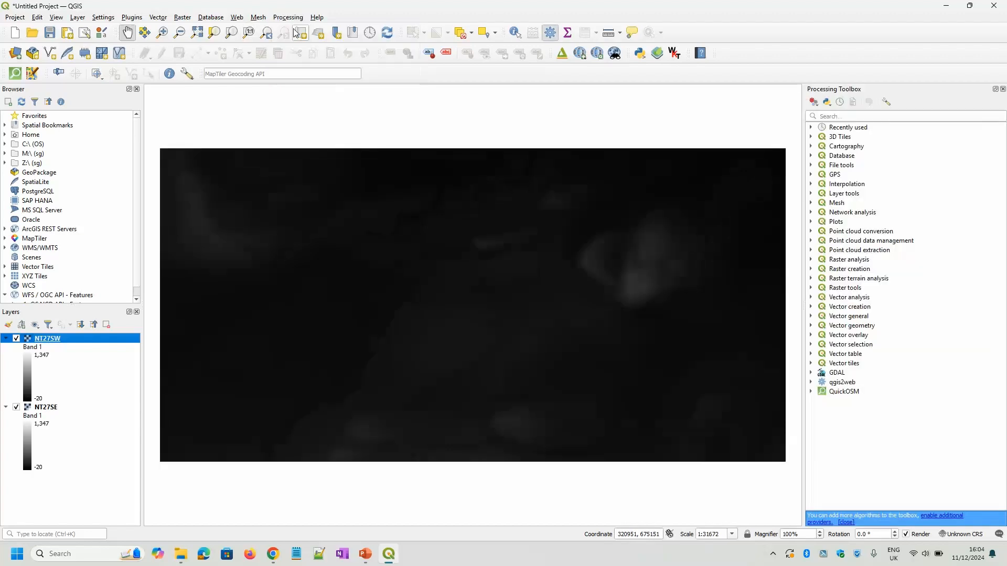
left_click(846, 117)
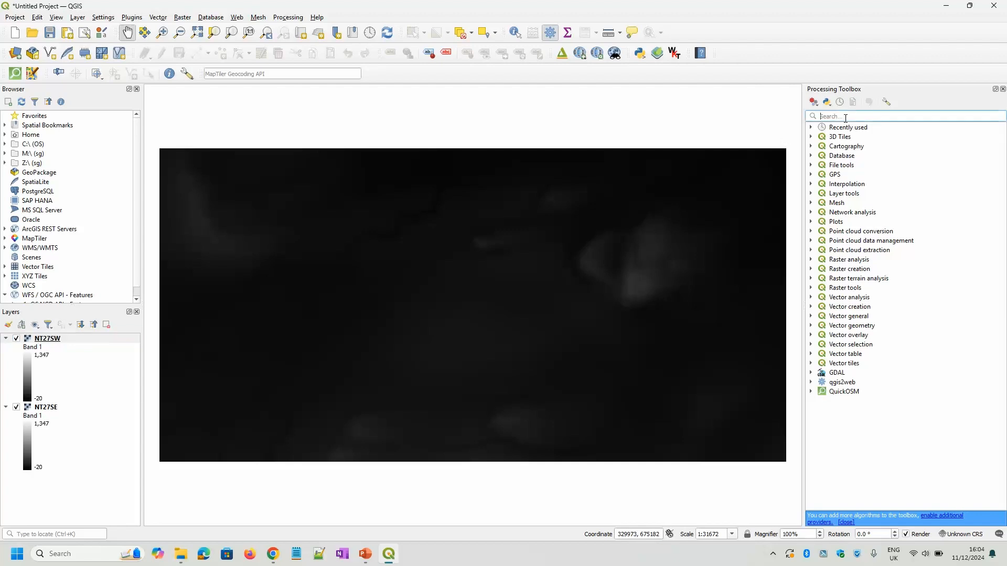
type("merge")
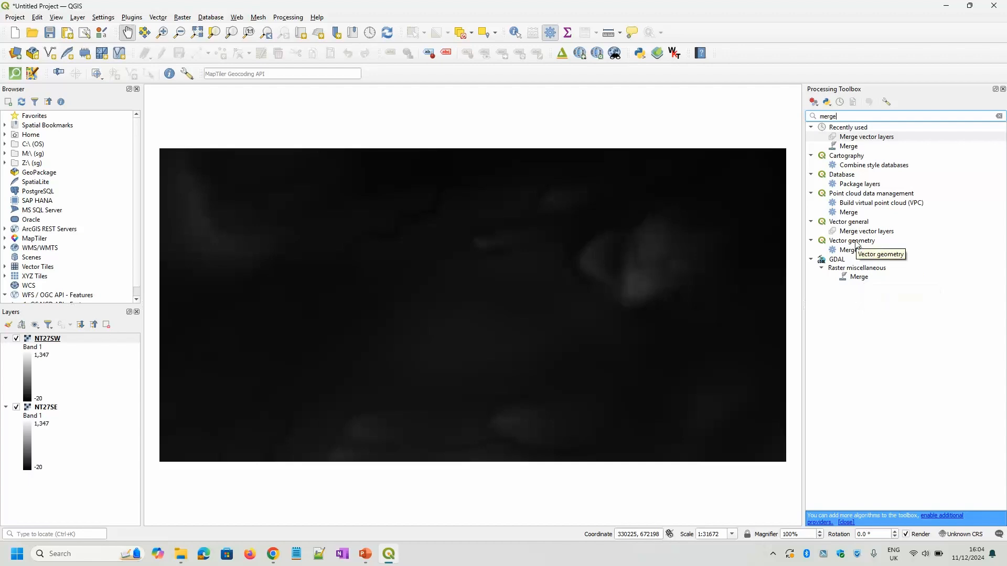
double_click(860, 277)
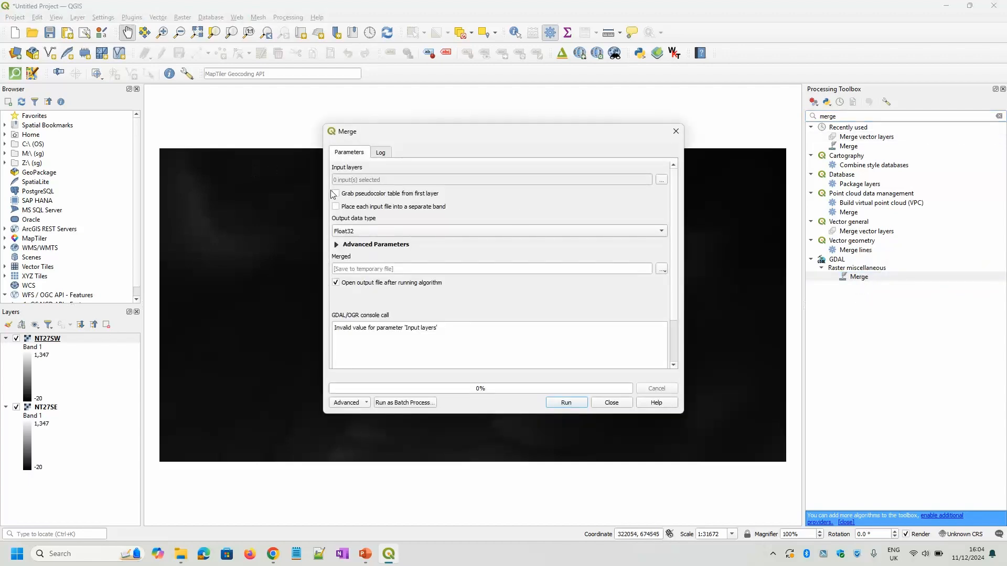
Choose NT27SE and NT27SW as the merge input layers and set the output data type to Float64.
left_click(661, 182)
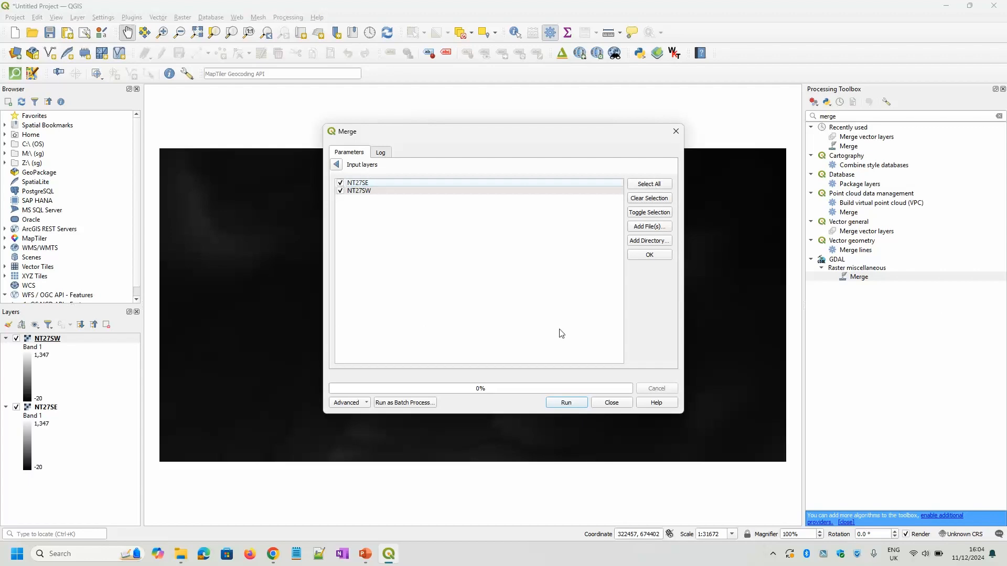
left_click(337, 166)
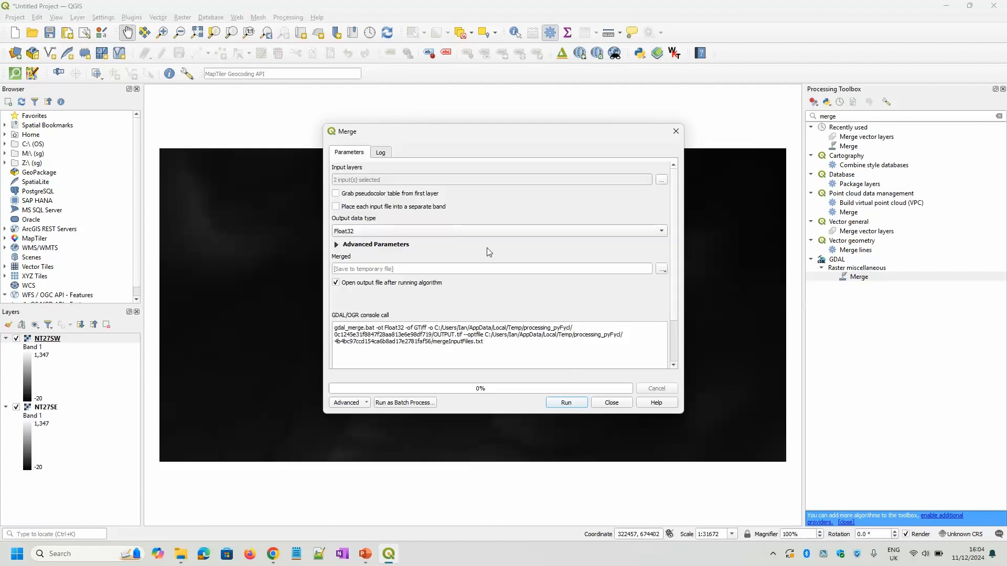
left_click(595, 231)
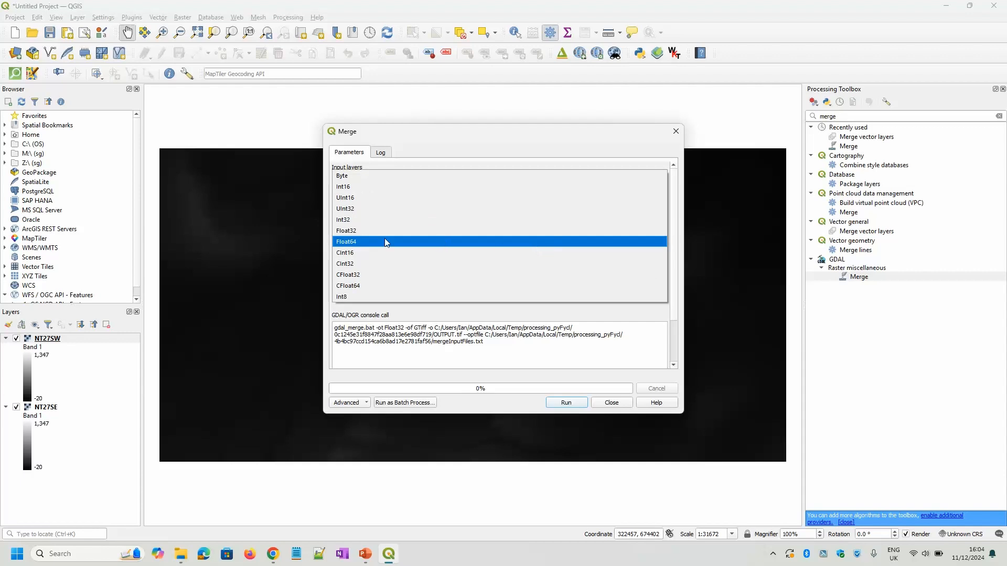
left_click(374, 247)
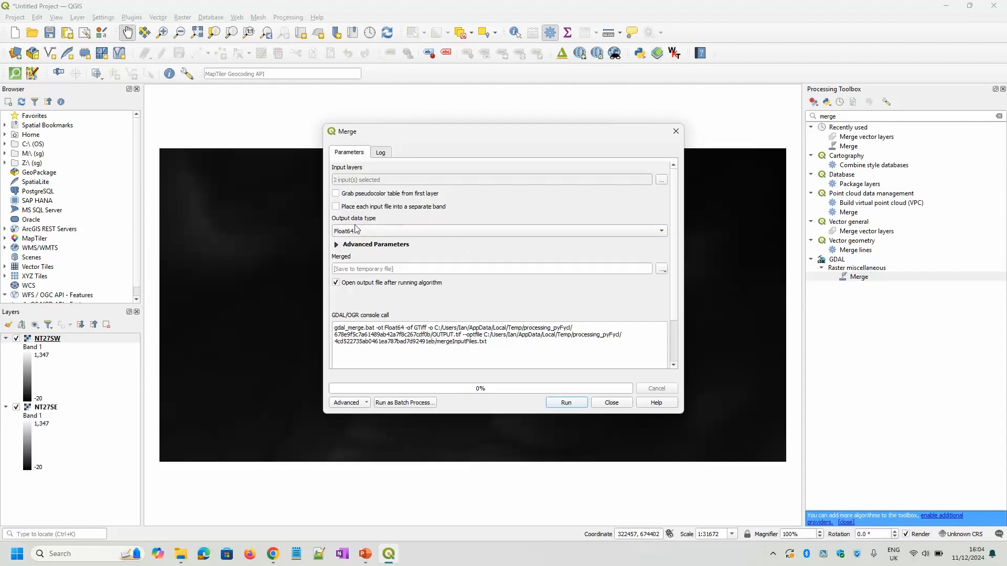
Set the merged output to a TIF file named "os terrain 5" in the terrain5 folder and run the merge.
left_click(637, 273)
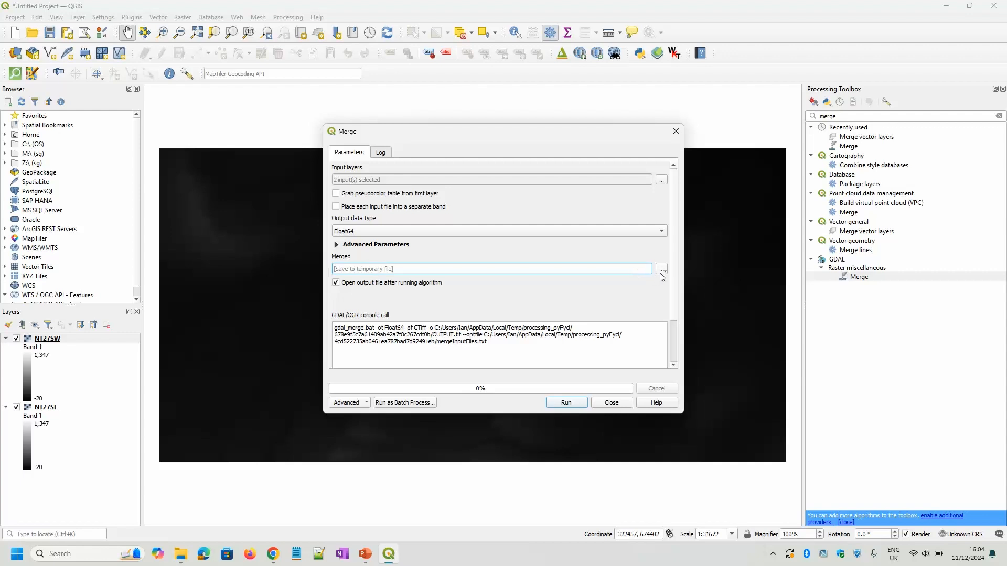
left_click(662, 277)
left_click(674, 295)
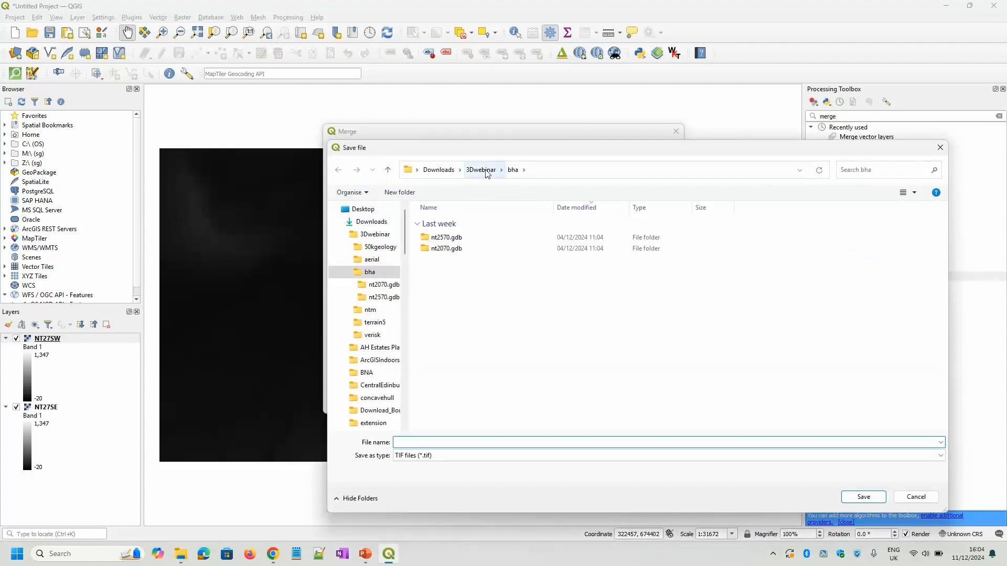
left_click(481, 176)
double_click(443, 269)
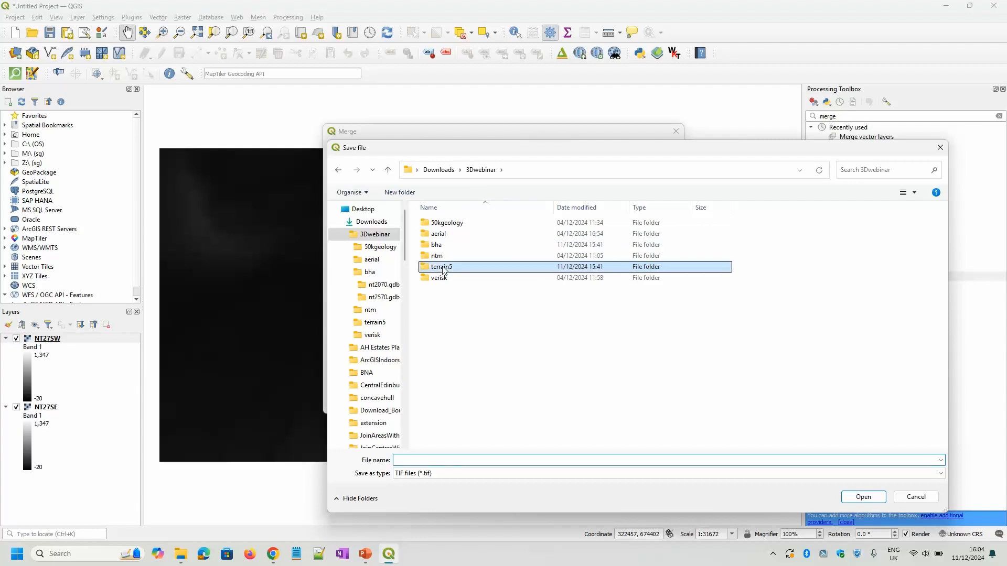
left_click(428, 460)
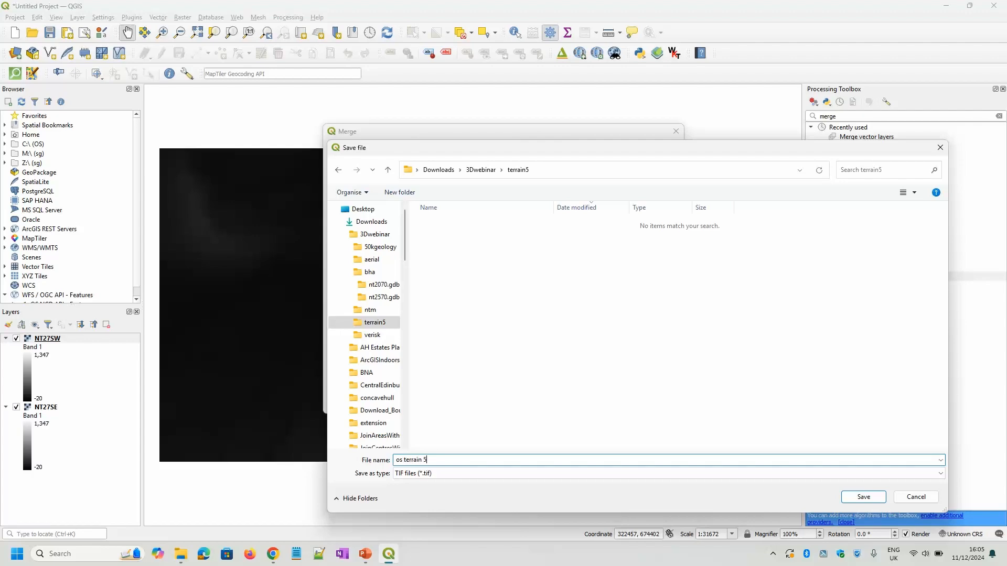
type("os terrain 5")
left_click(863, 497)
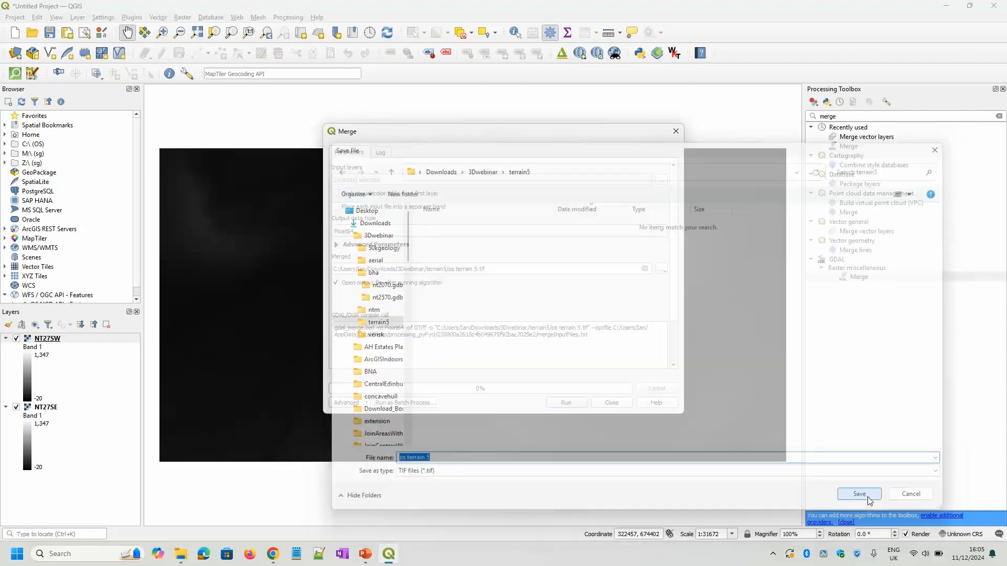
left_click(567, 403)
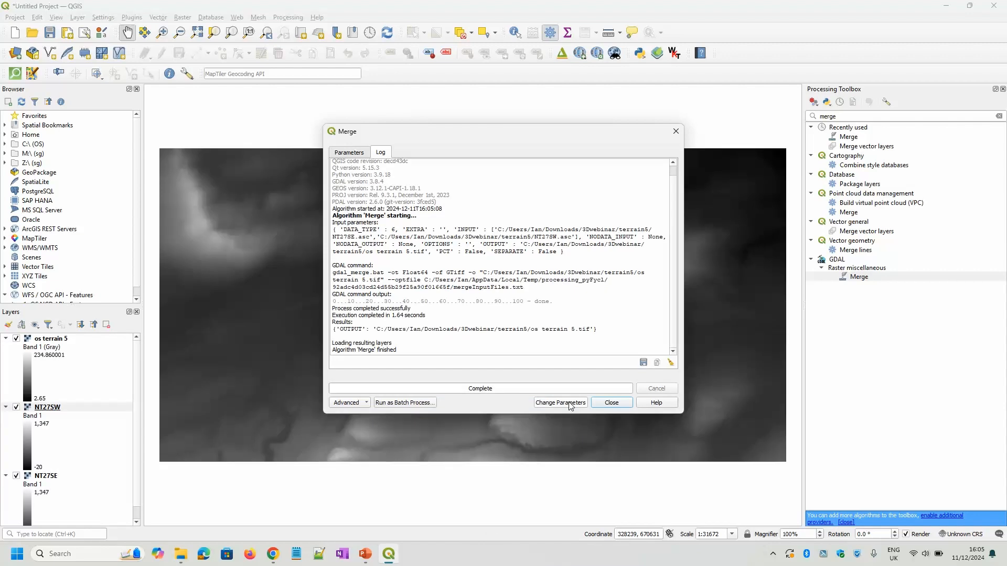
left_click(676, 131)
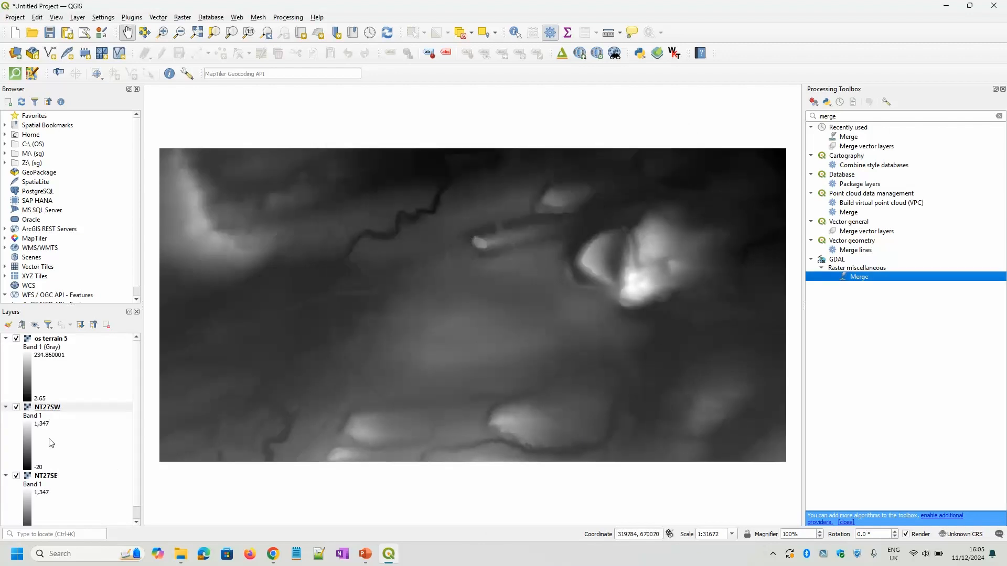
Remove the original NT27SE and NT27SW layers from the project.
left_click(51, 477)
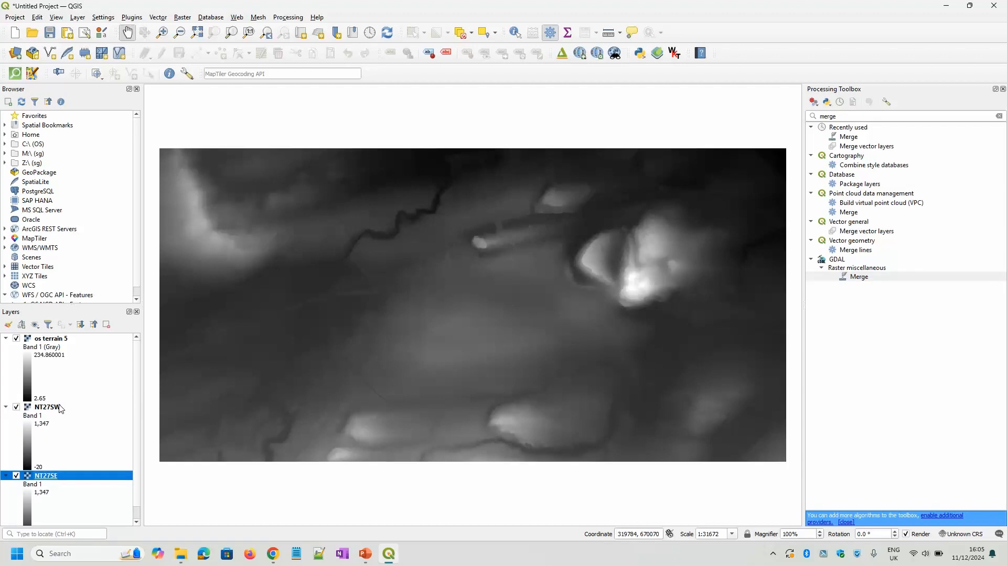
left_click(60, 409, "ctrl")
right_click(61, 409)
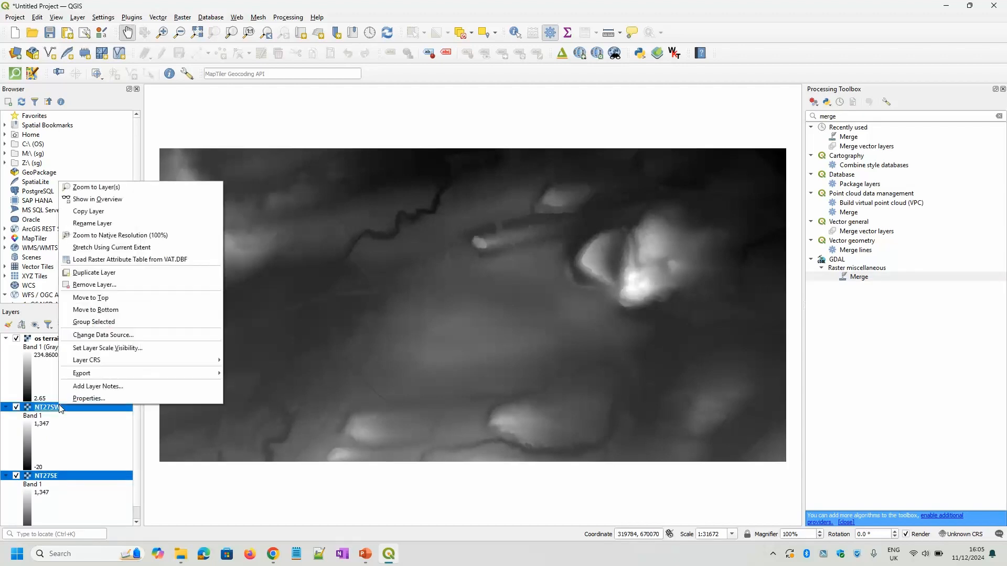
left_click(103, 288)
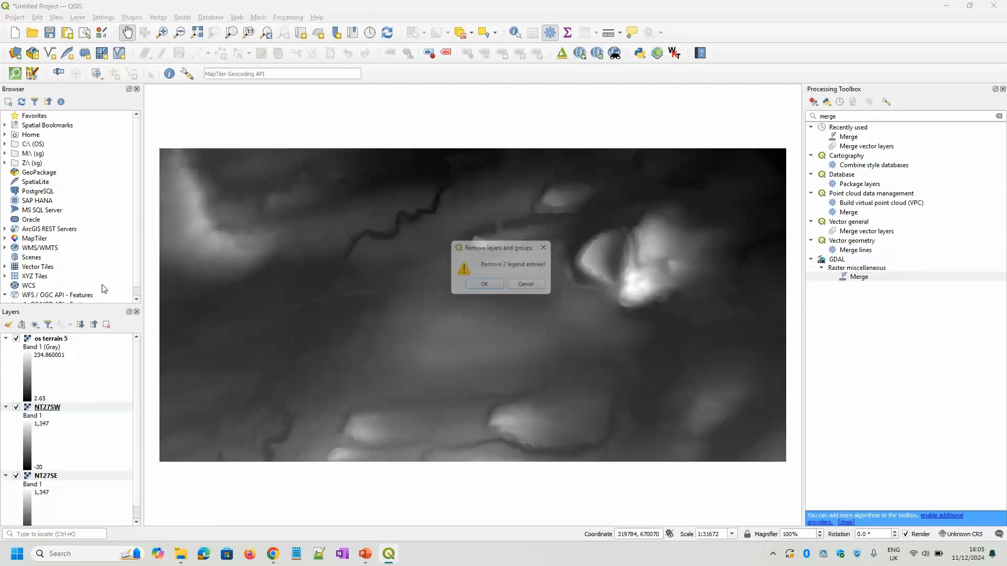
left_click(484, 288)
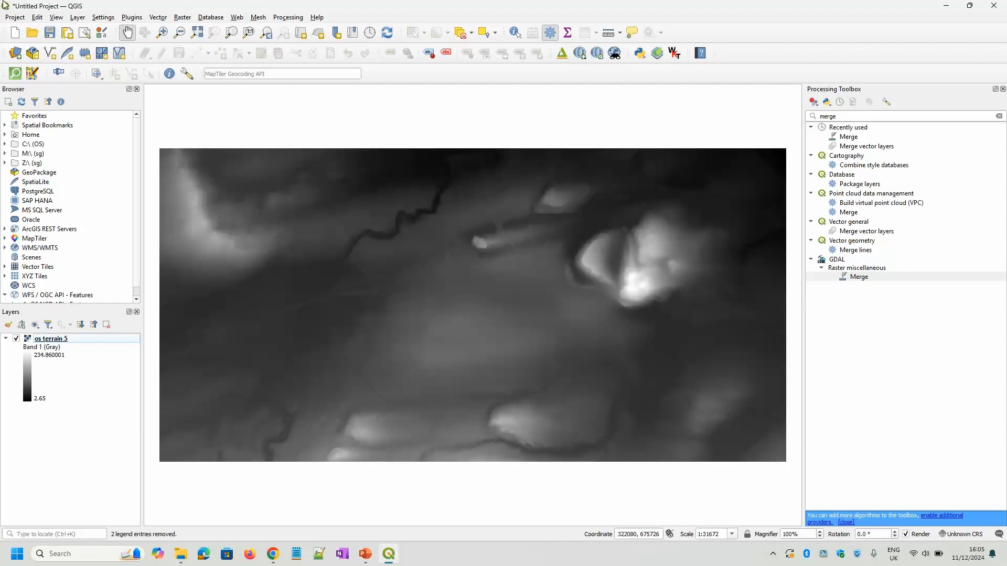
Add the aerial images nt2473_rgb_125_05.jpg and nt2573_rgb_125_05.jpg from the 3Dwebinar aerial folder as raster layers.
left_click(15, 53)
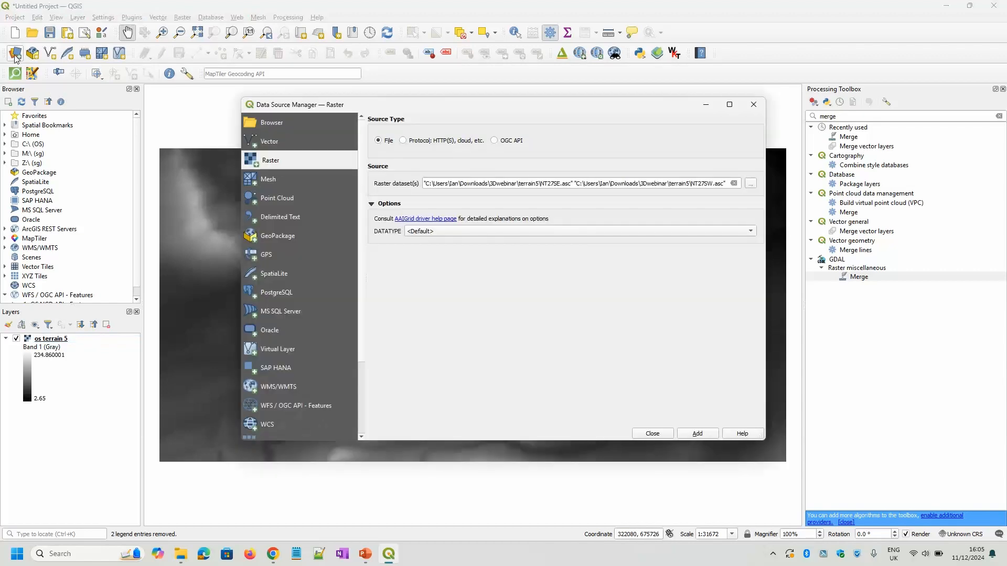
left_click(751, 184)
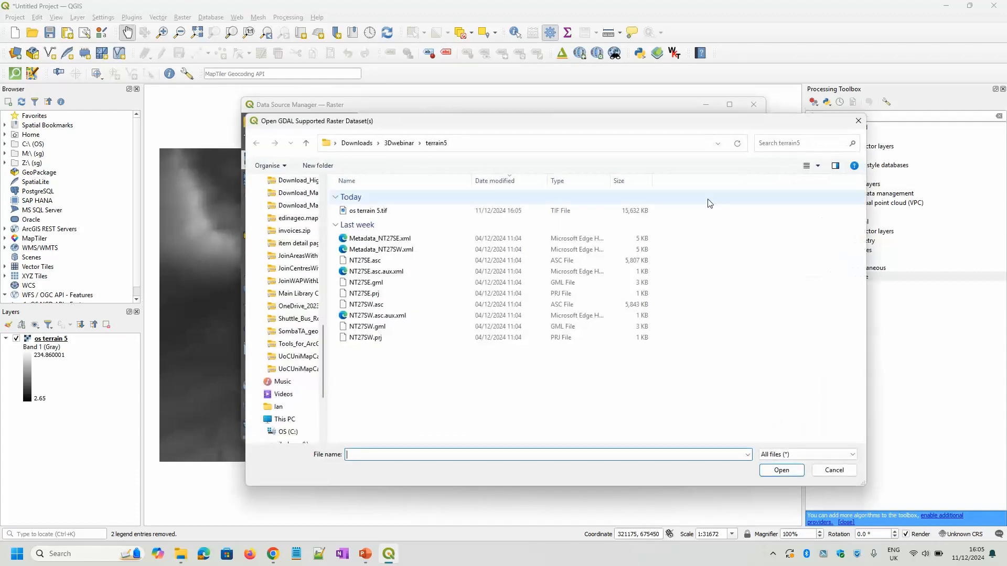
left_click(401, 144)
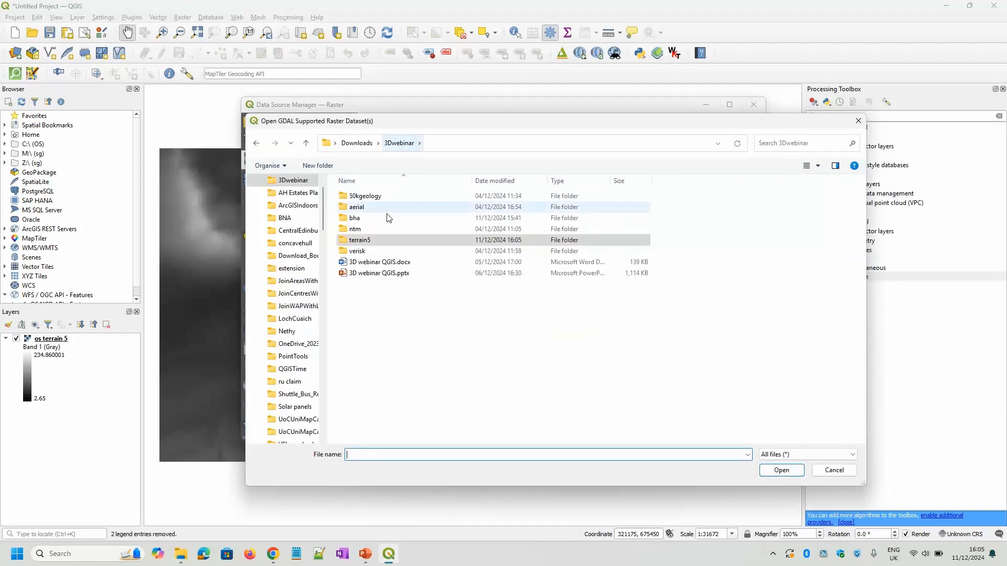
double_click(357, 208)
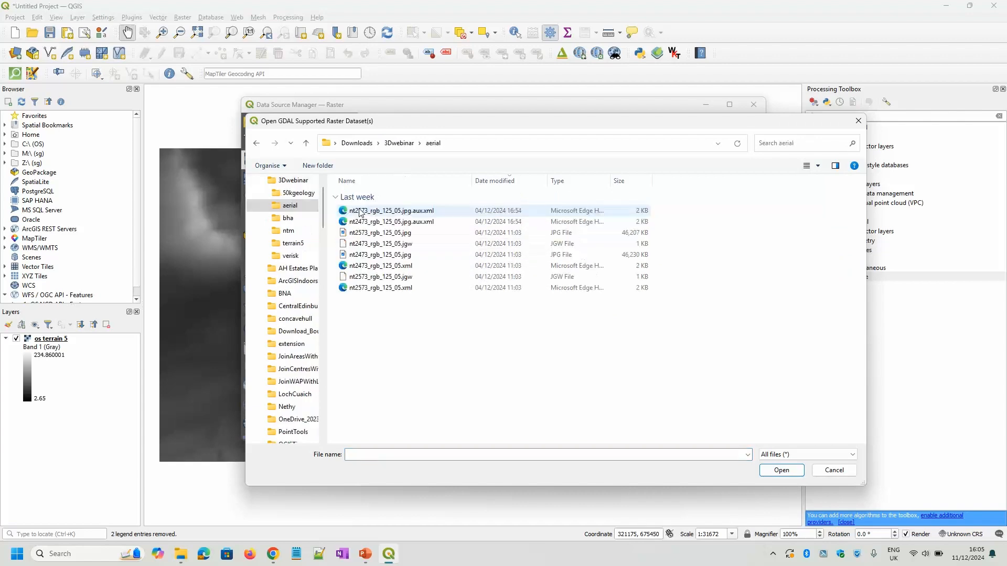
left_click(410, 235)
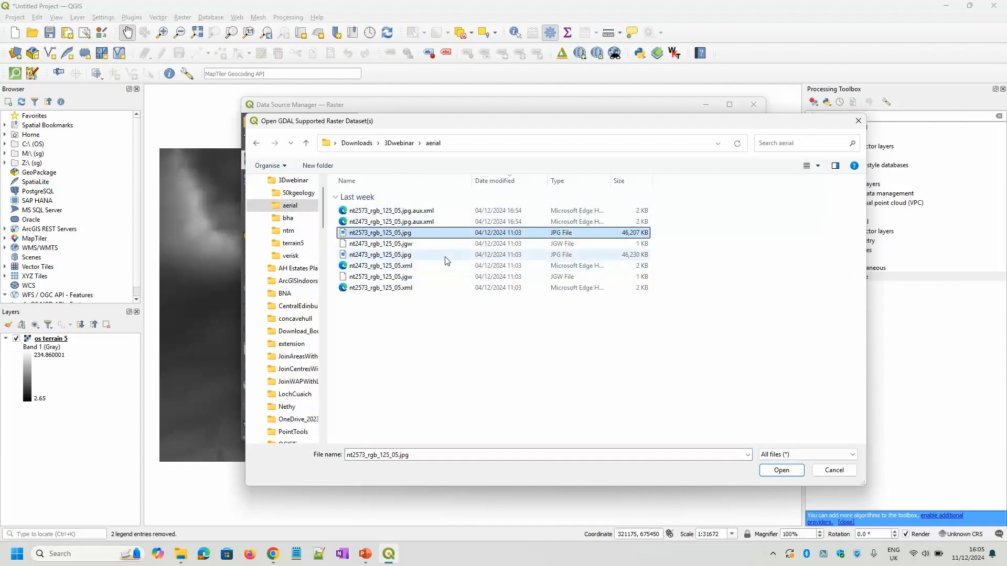
left_click(410, 257, "ctrl")
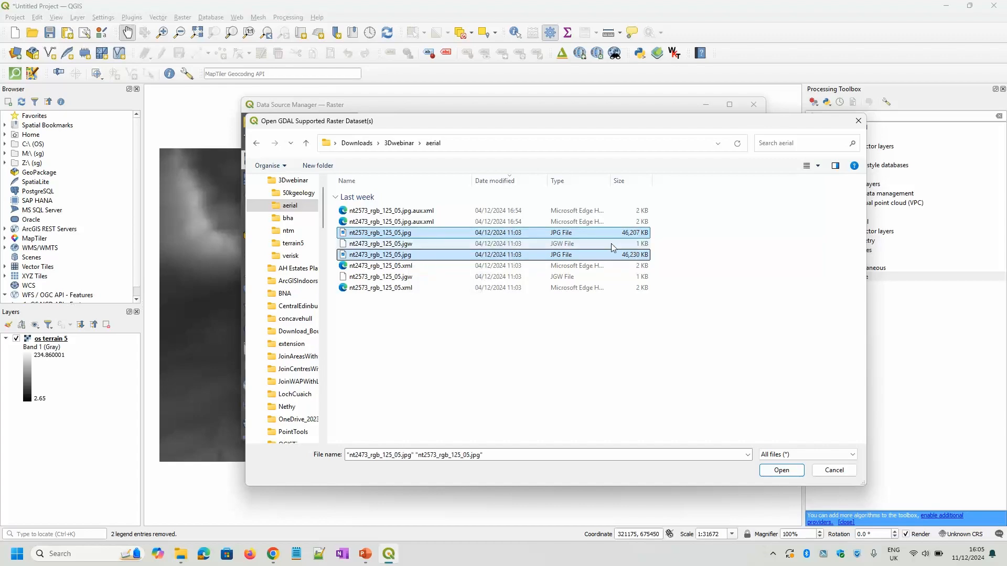
left_click(782, 471)
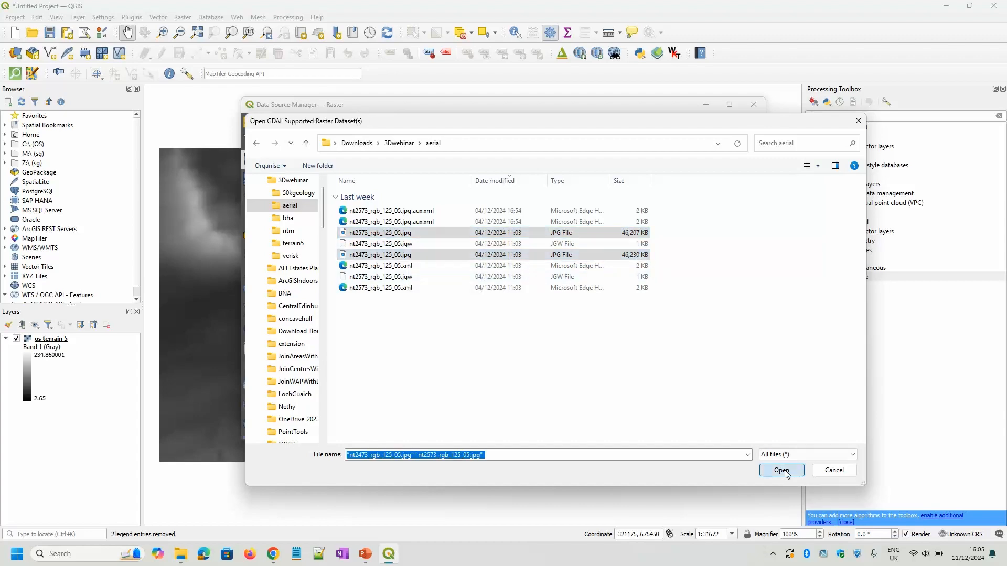
left_click(700, 432)
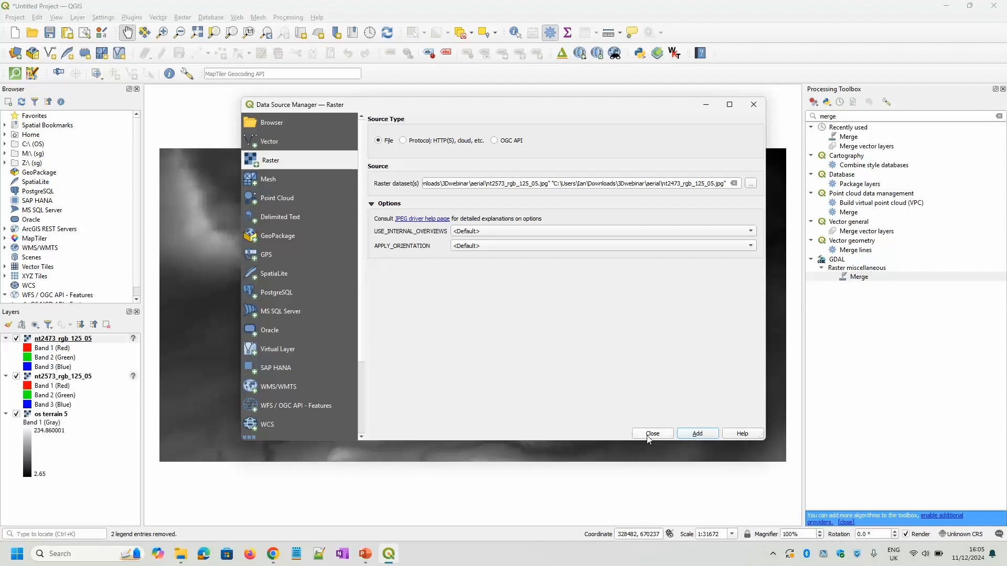
left_click(652, 434)
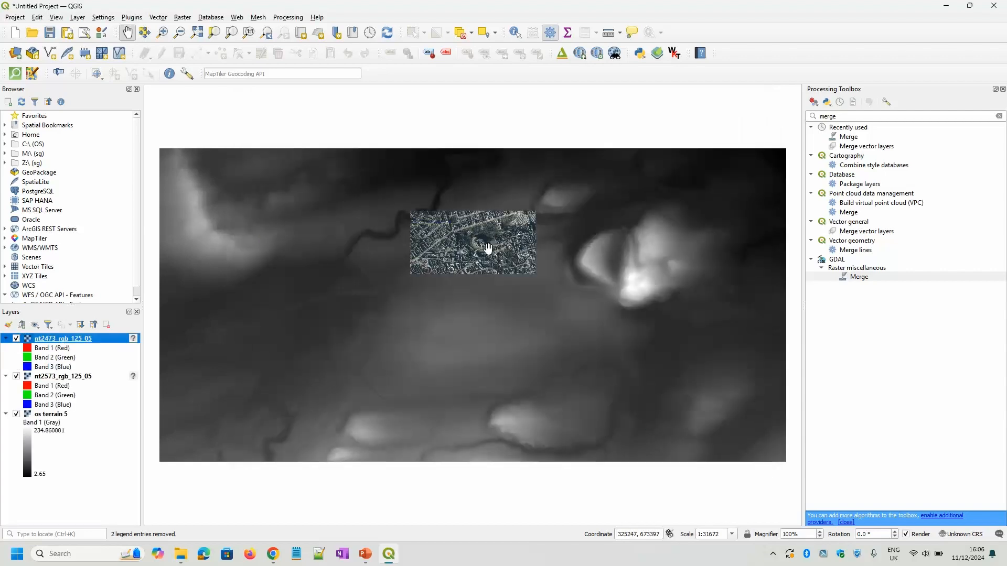
Compare the aerial images with the terrain raster beneath by hiding and reshowing both image layers, and examine the castle area.
scroll(482, 239, "up", 2)
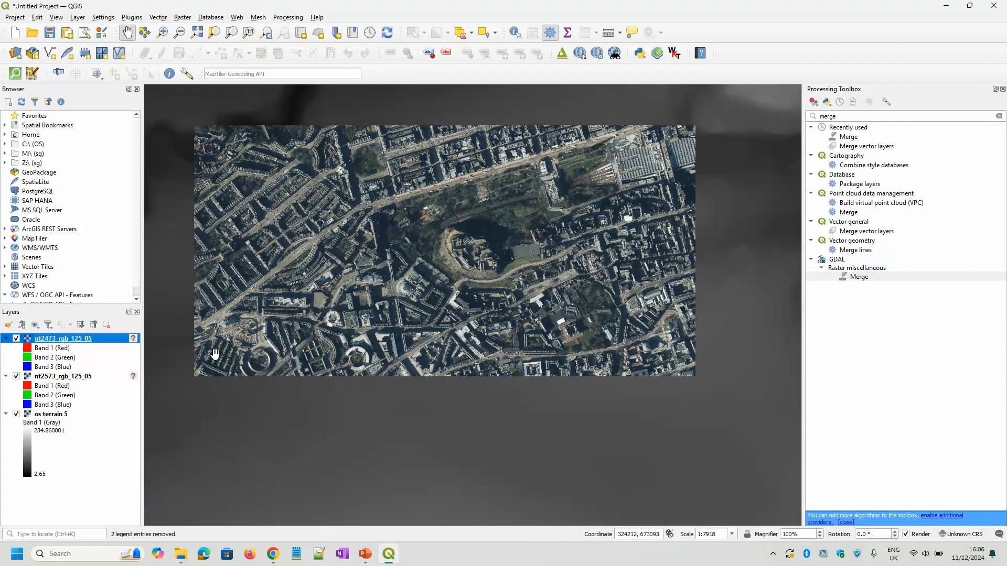
left_click(16, 338)
left_click(17, 375)
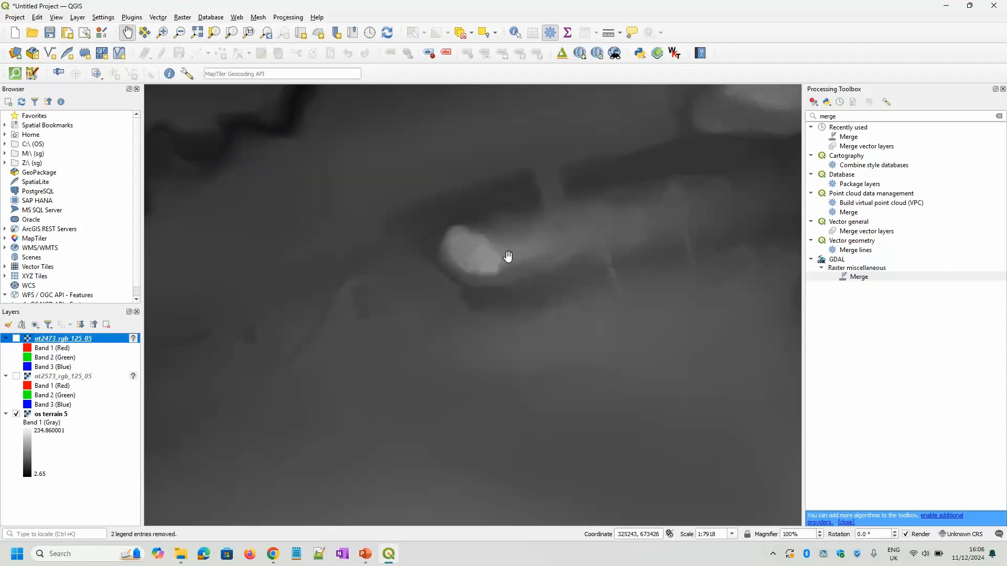
left_click(16, 338)
left_click(16, 376)
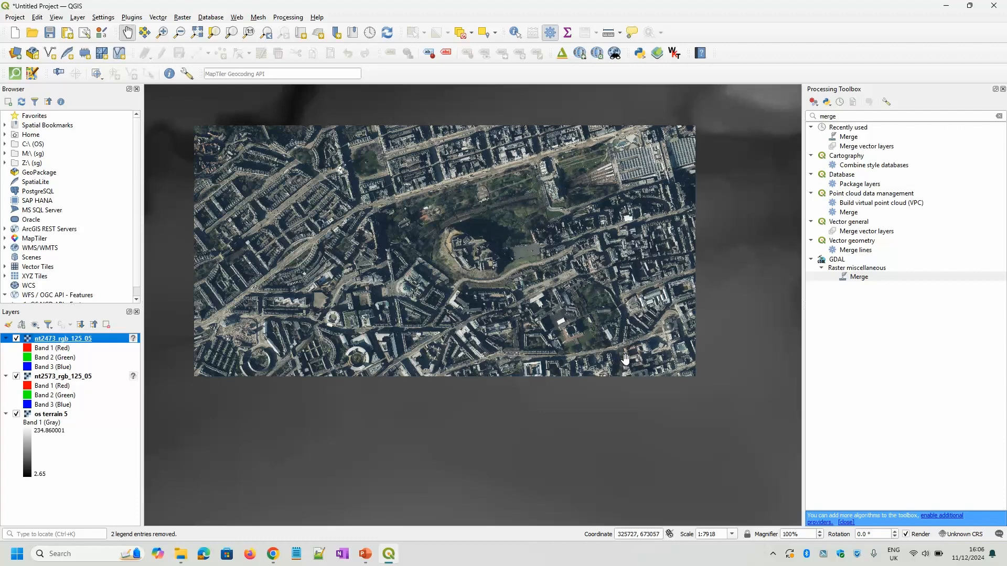
left_click_drag(465, 270, 513, 312)
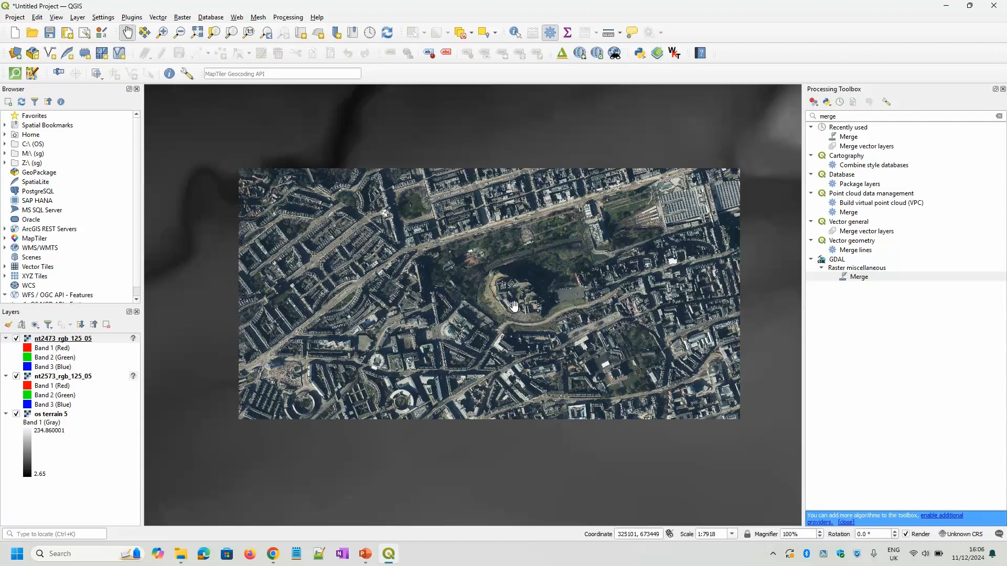
scroll(502, 305, "up", 1)
left_click_drag(541, 306, 500, 314)
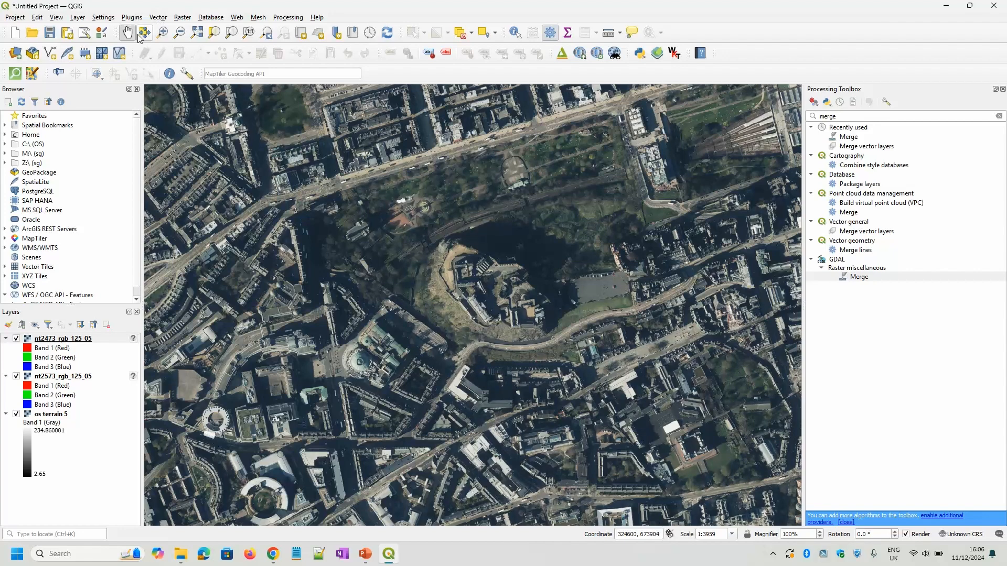
Add the bedrock shapefile sc032e_edinburgh_bedrock.shp from the 50kgeology folder as a vector layer.
left_click(15, 54)
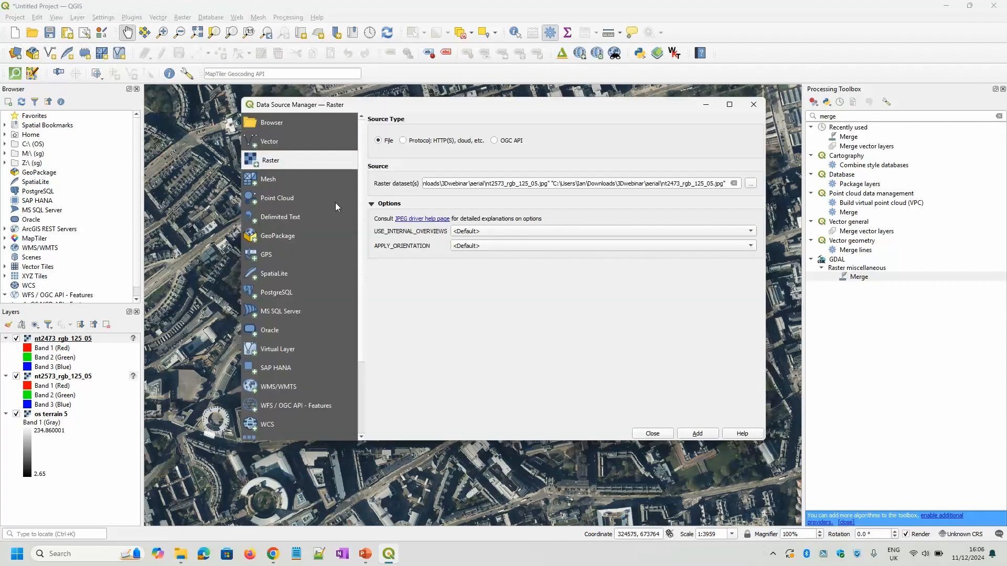
left_click(270, 142)
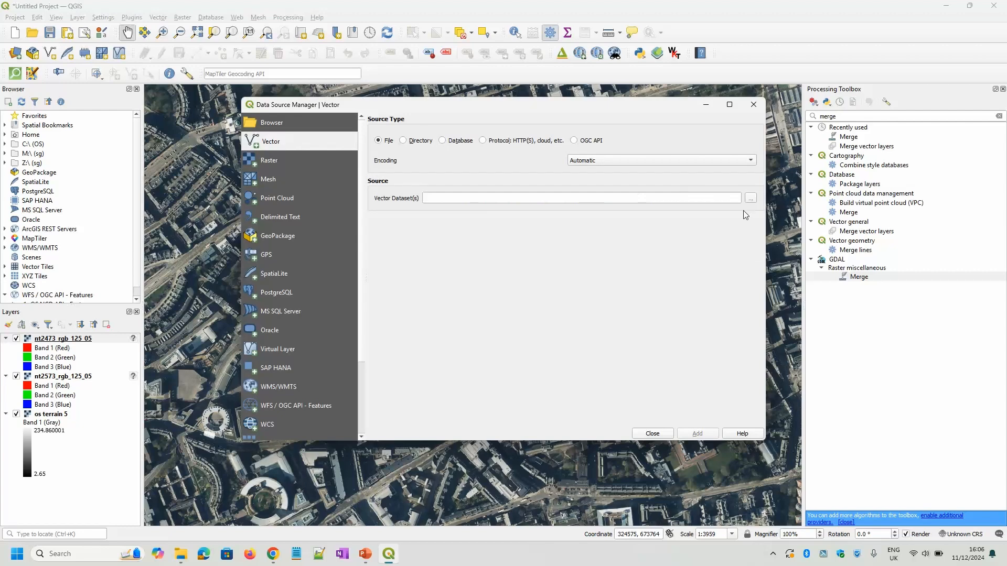
left_click(751, 199)
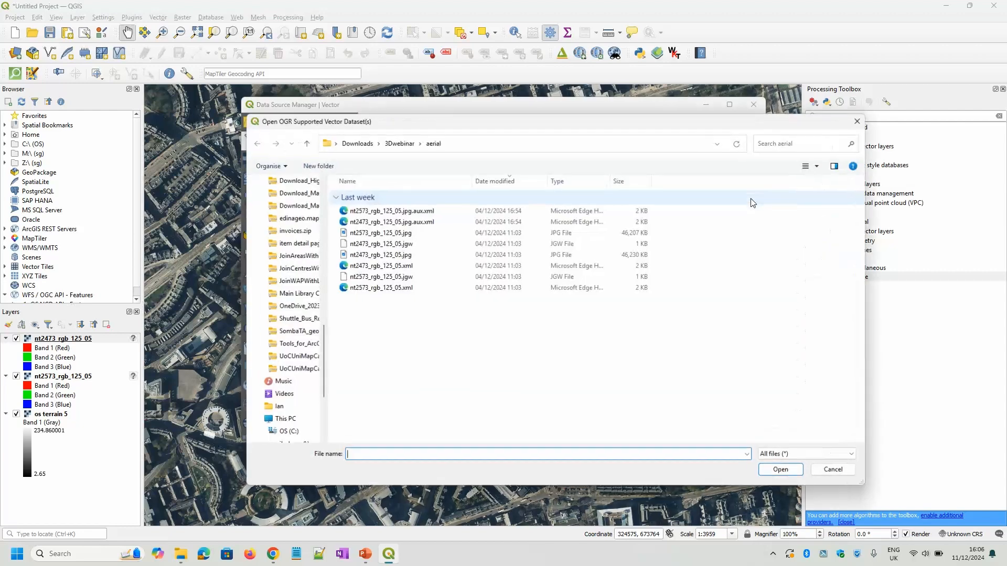
left_click(399, 142)
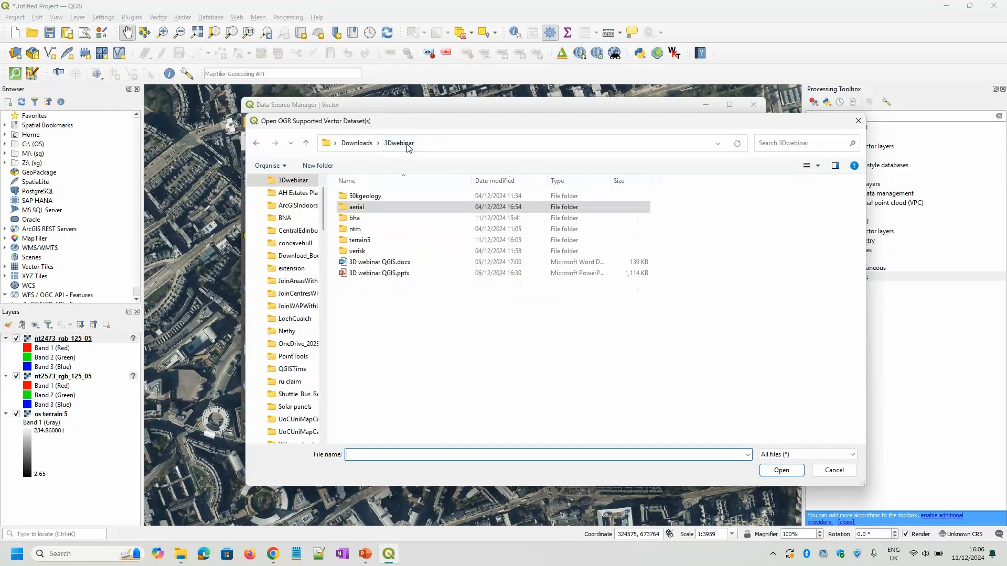
double_click(367, 197)
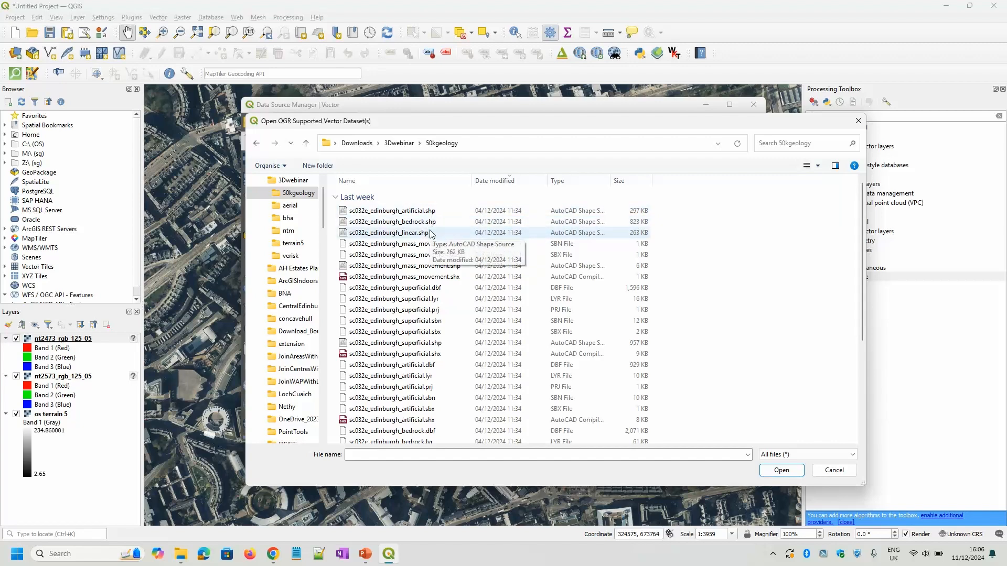
left_click(575, 183)
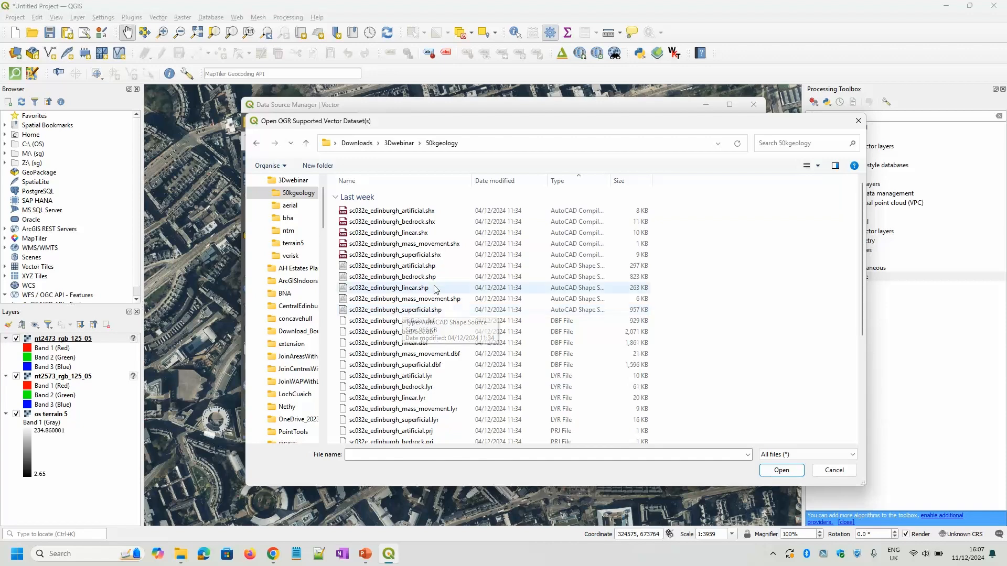
left_click(402, 277)
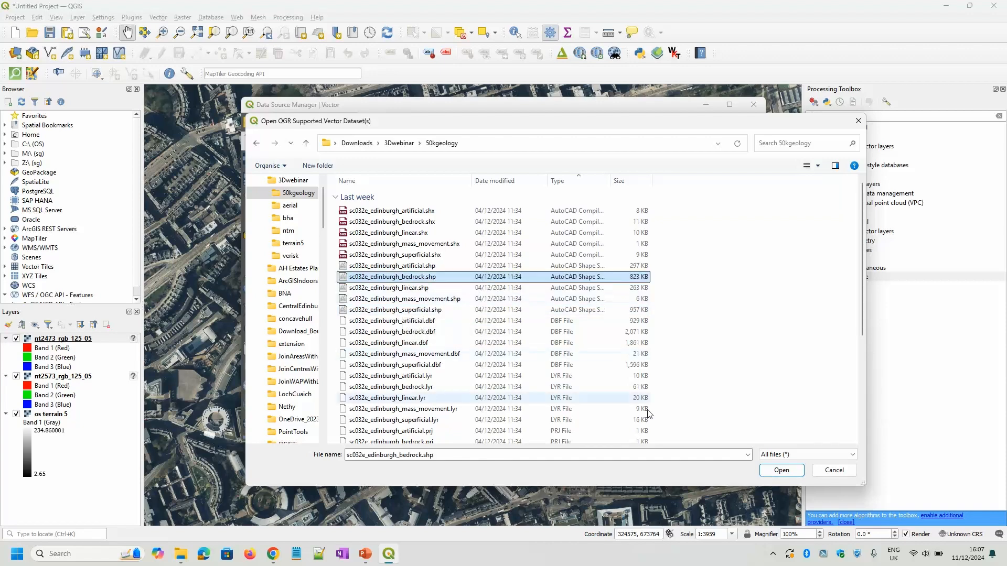
left_click(779, 472)
left_click(696, 438)
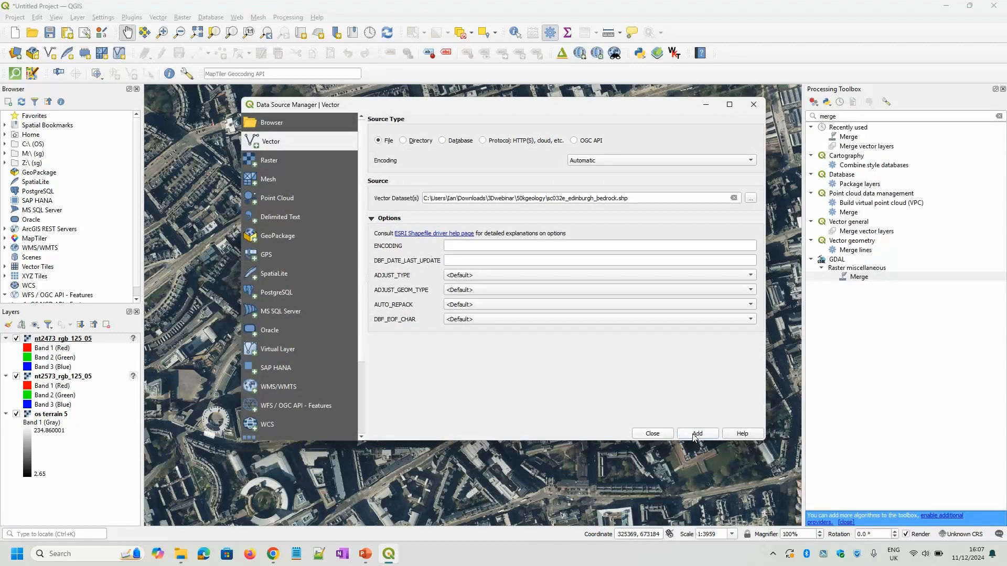
left_click(658, 433)
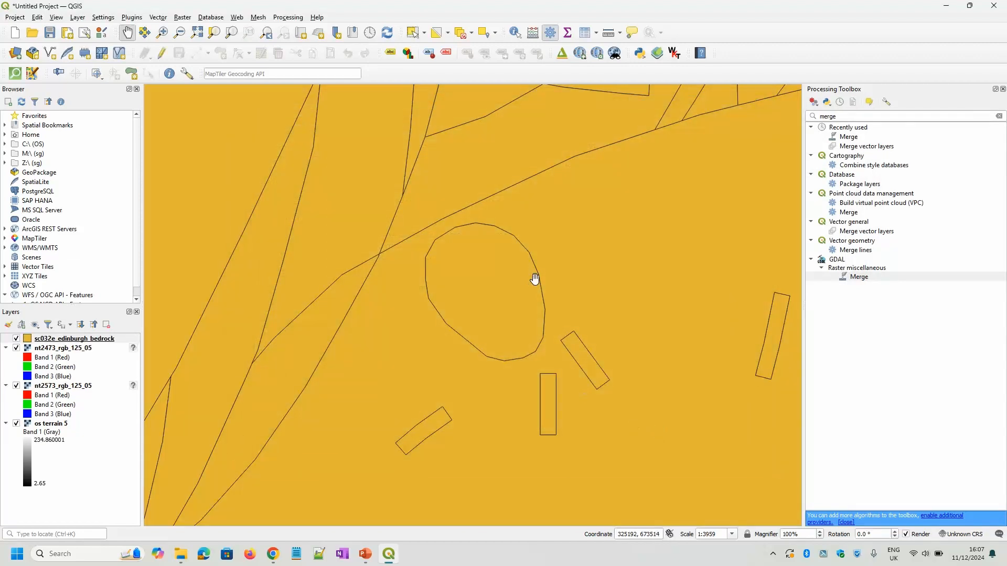
Set the sc032e_edinburgh_bedrock layer's symbology to Categorized with LEX_RCS as the value field.
scroll(523, 298, "down", 1)
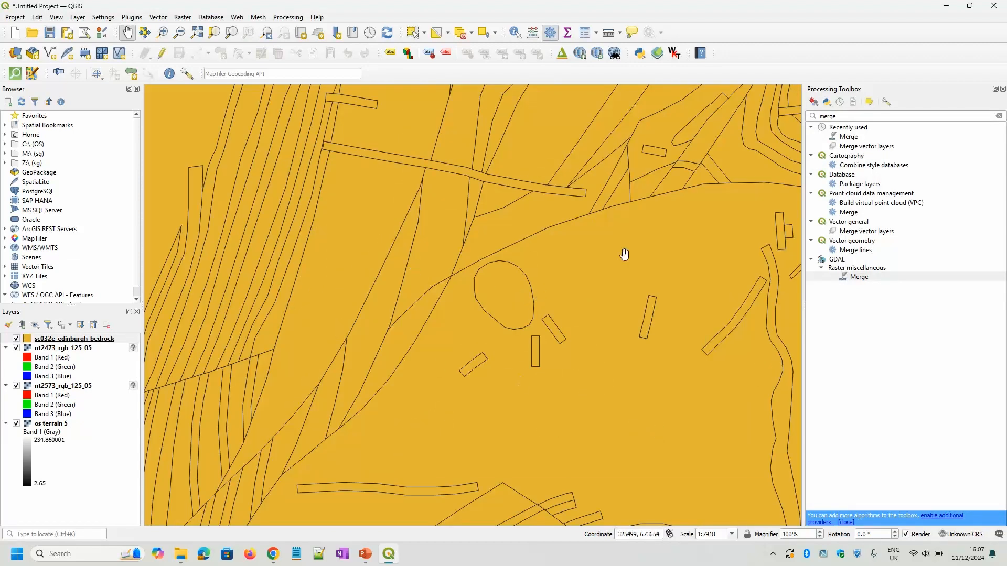
left_click(80, 339)
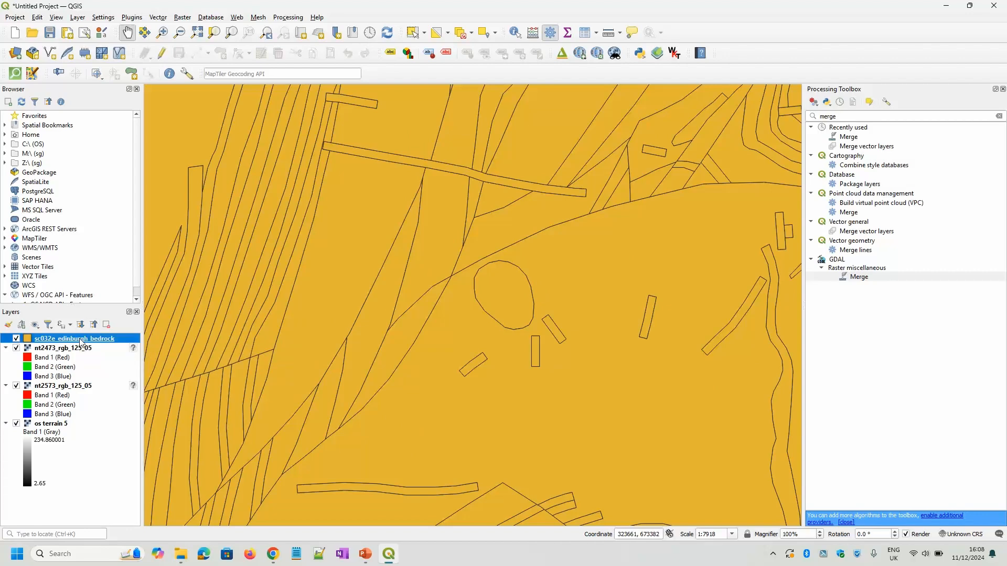
double_click(81, 339)
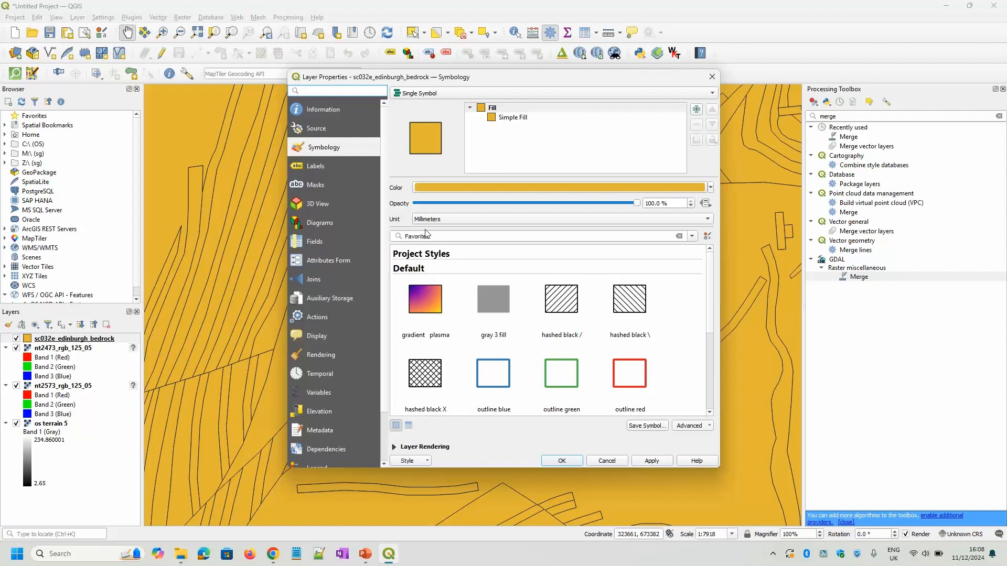
left_click(683, 96)
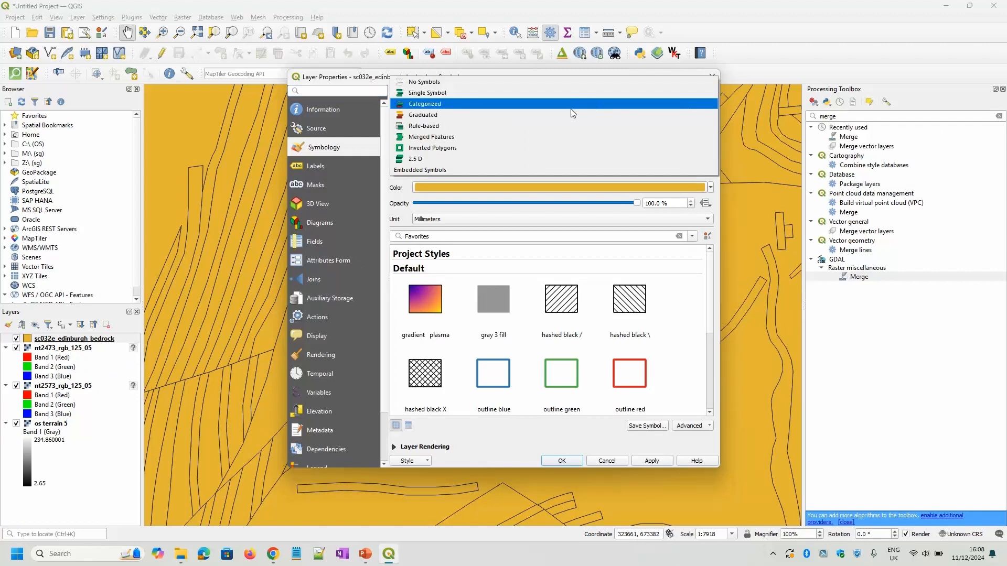
left_click(433, 105)
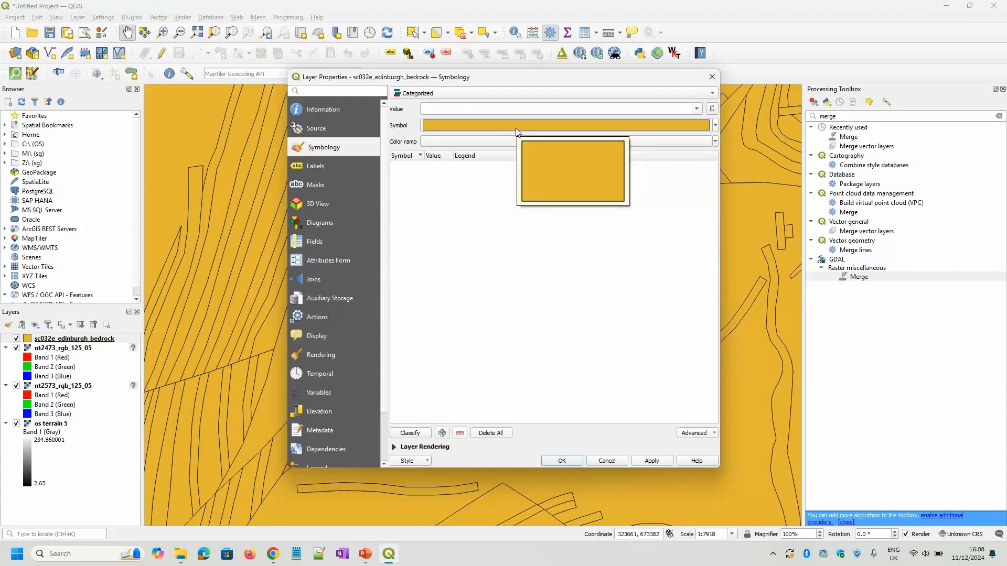
left_click(697, 108)
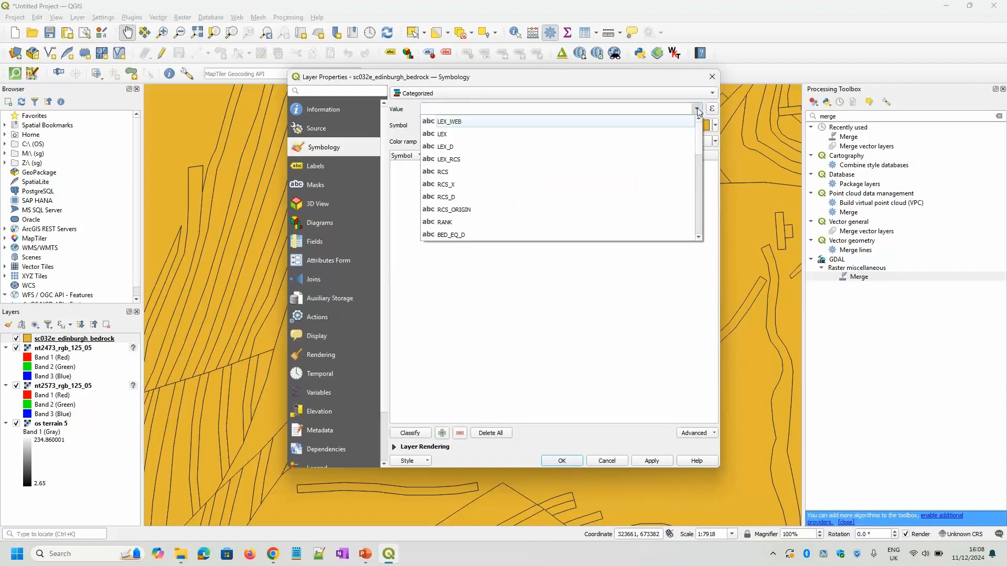
left_click(518, 167)
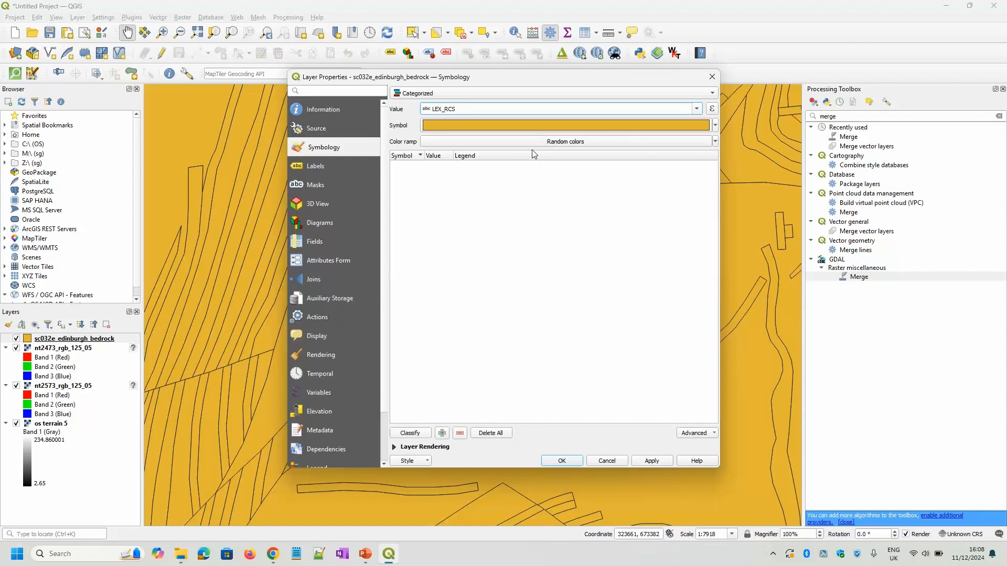
Classify the LEX_RCS values into categories, apply the symbology to the bedrock layer and inspect the geology around the castle rock.
left_click(411, 433)
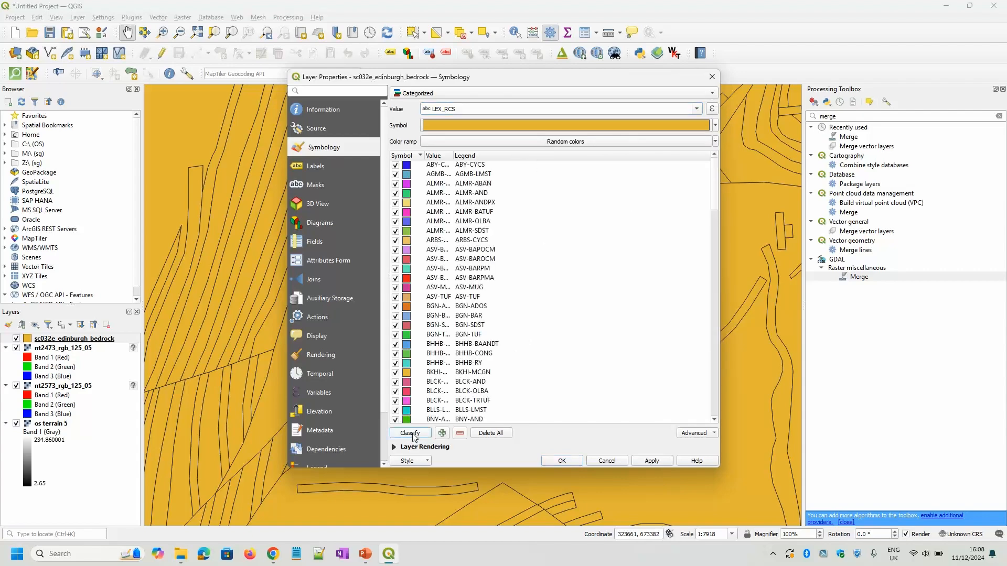
left_click(562, 461)
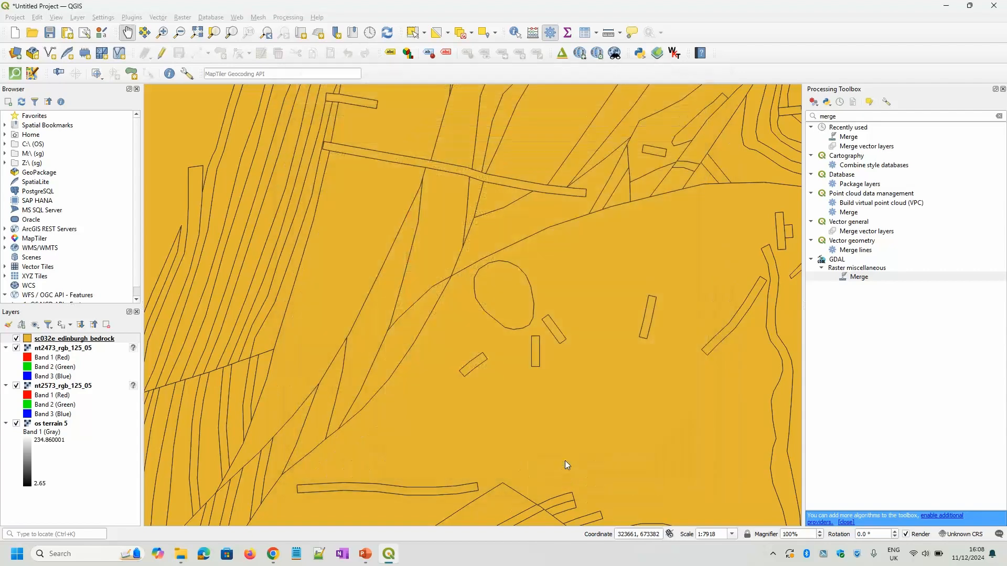
scroll(447, 347, "down", 1)
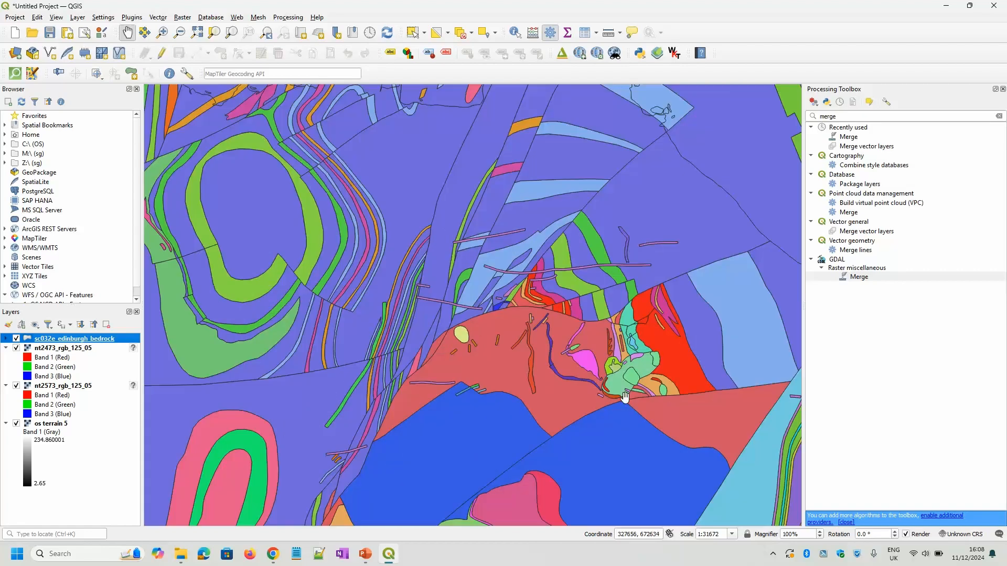
left_click_drag(541, 394, 536, 365)
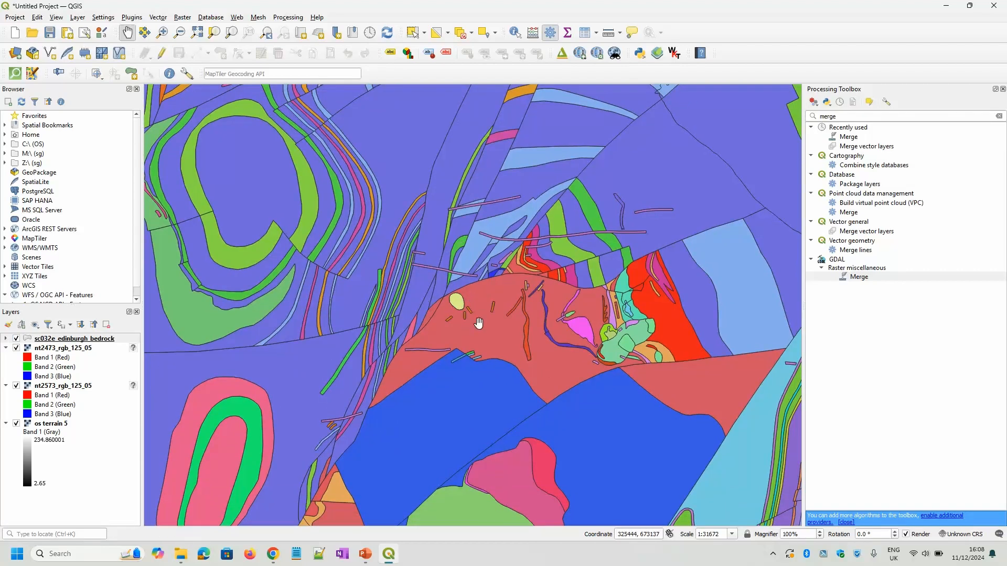
scroll(480, 324, "up", 1)
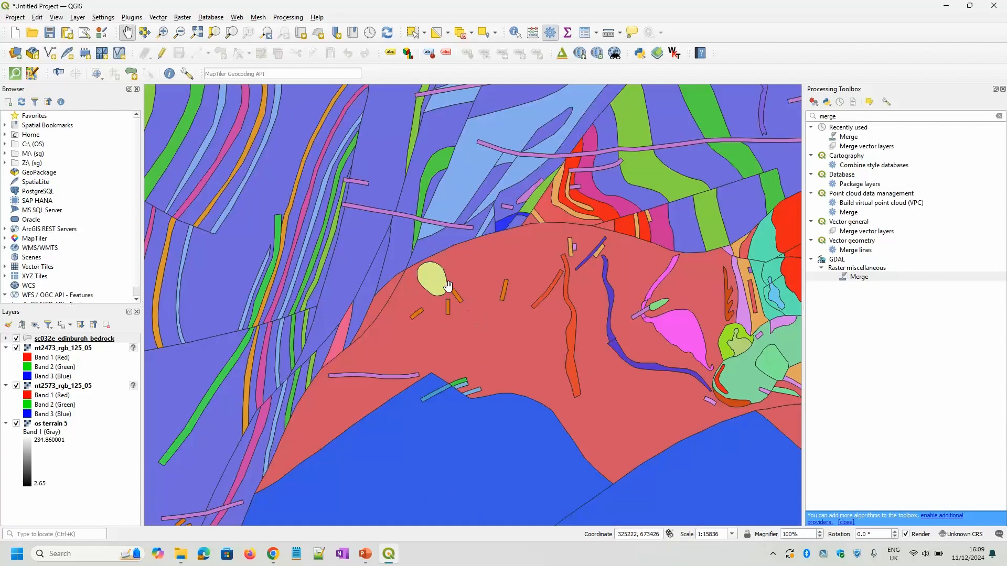
Identify the sc032e_edinburgh_bedrock attributes of the yellow castle rock polygon and the surrounding red polygon, and clear and close the results.
left_click(515, 32)
left_click(449, 282)
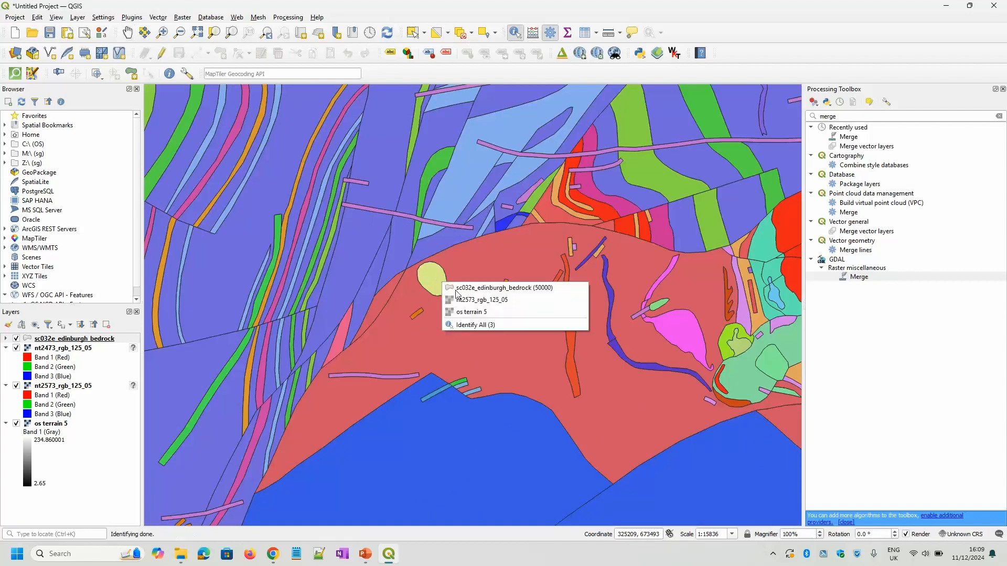
left_click(493, 288)
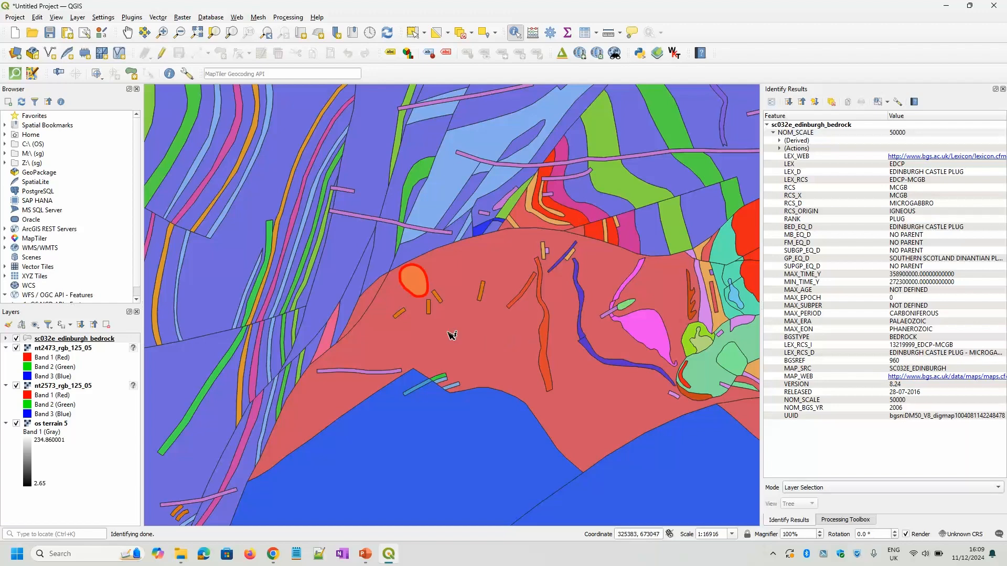
left_click(465, 320)
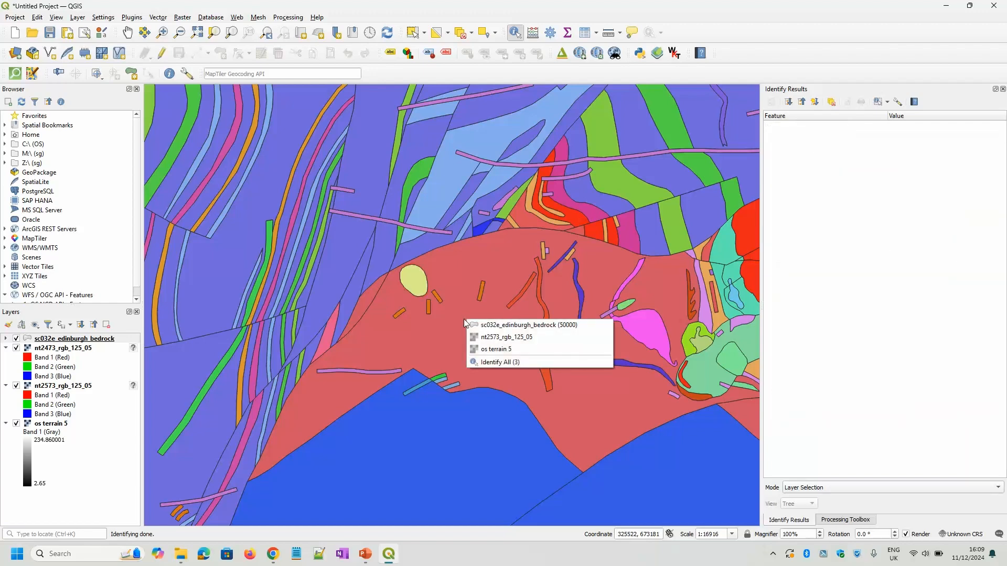
left_click(512, 327)
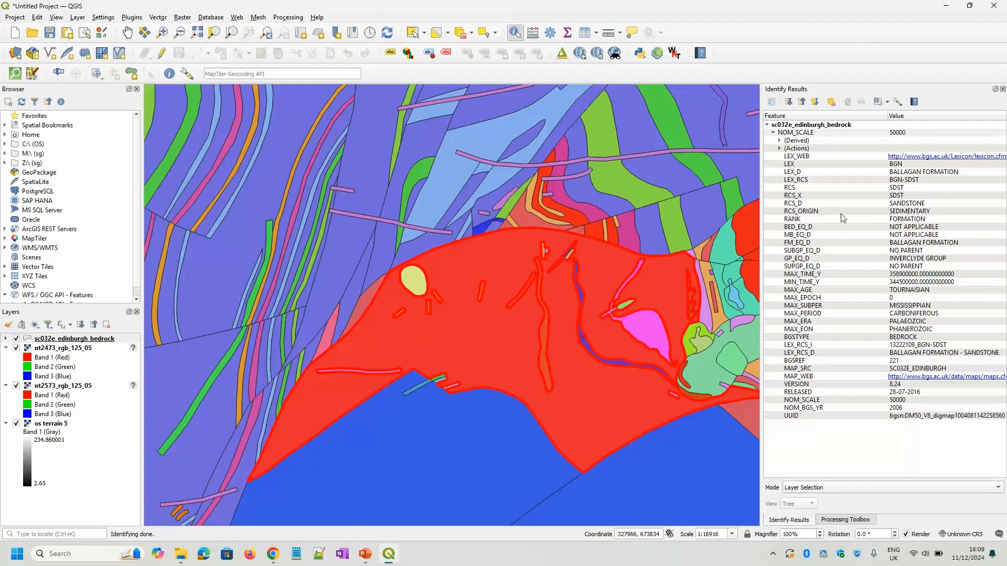
left_click(831, 103)
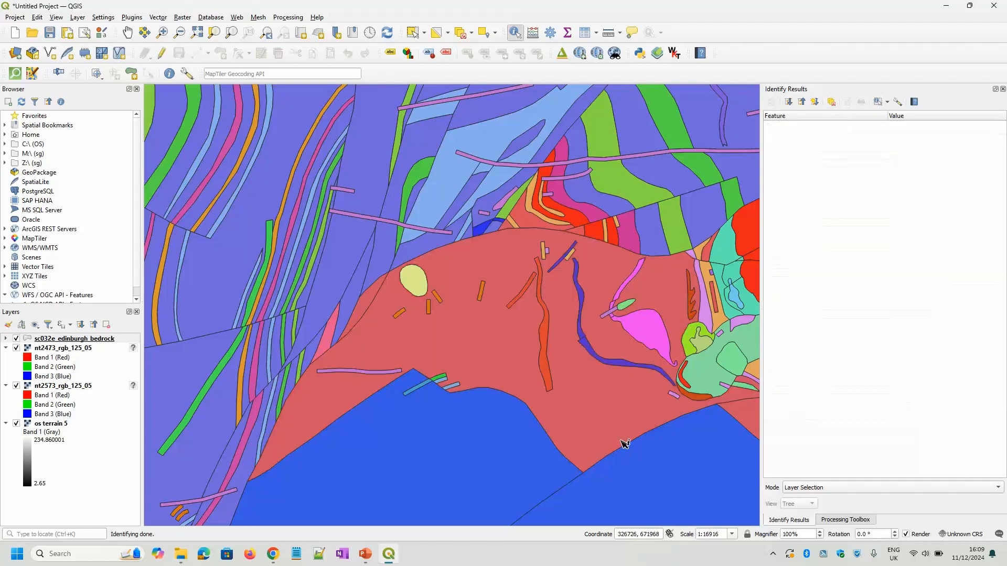
left_click(1003, 89)
left_click(1003, 89)
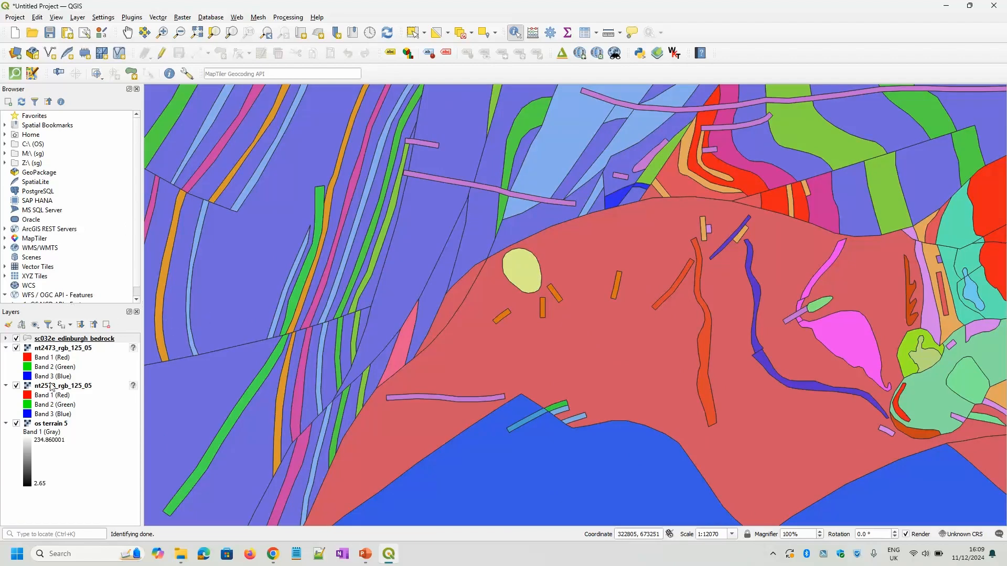
Hide the sc032e_edinburgh_bedrock and os terrain 5 layers and frame the map on the castle in the aerial imagery.
left_click(16, 339)
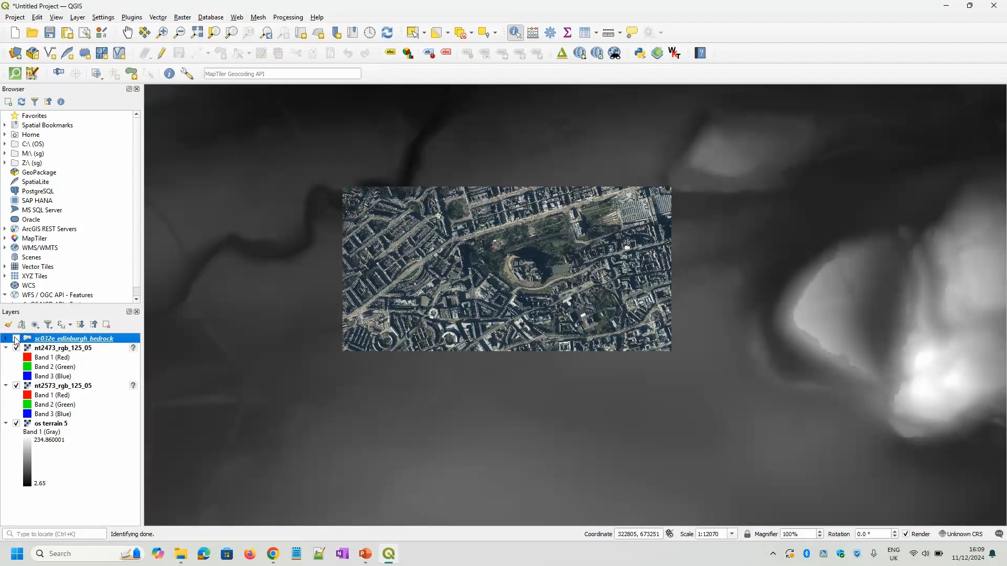
left_click(16, 424)
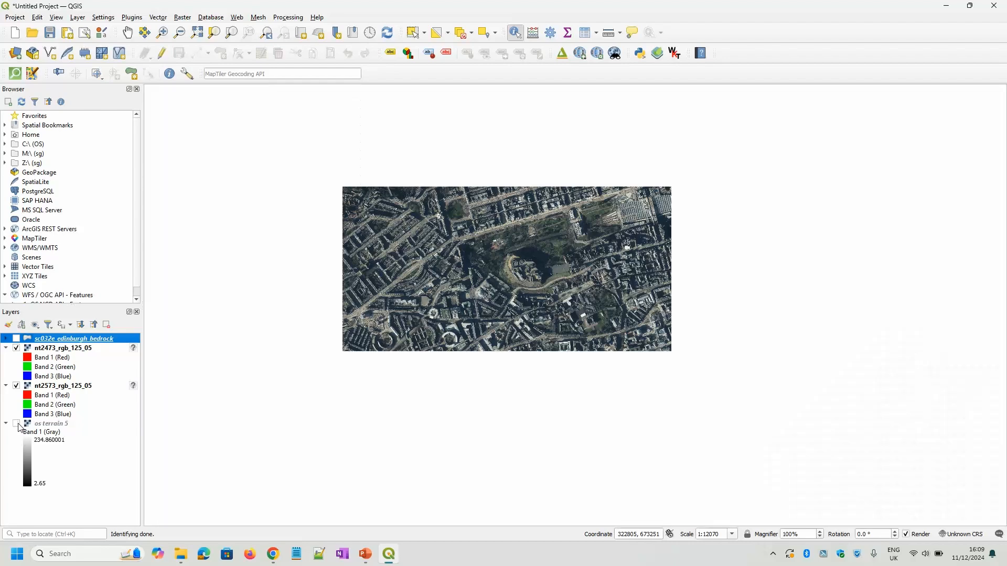
scroll(522, 283, "up", 3)
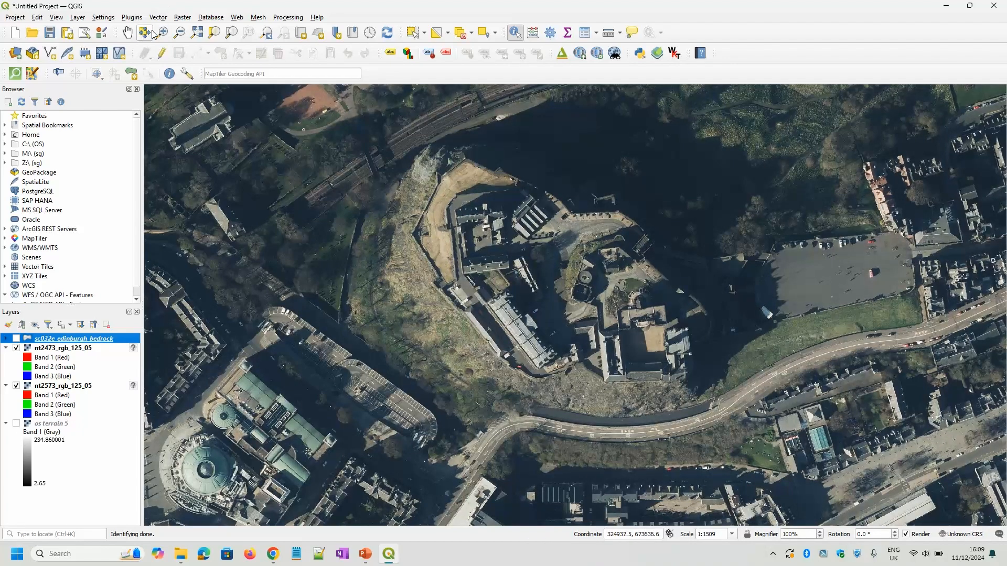
left_click(128, 33)
left_click_drag(506, 223, 535, 261)
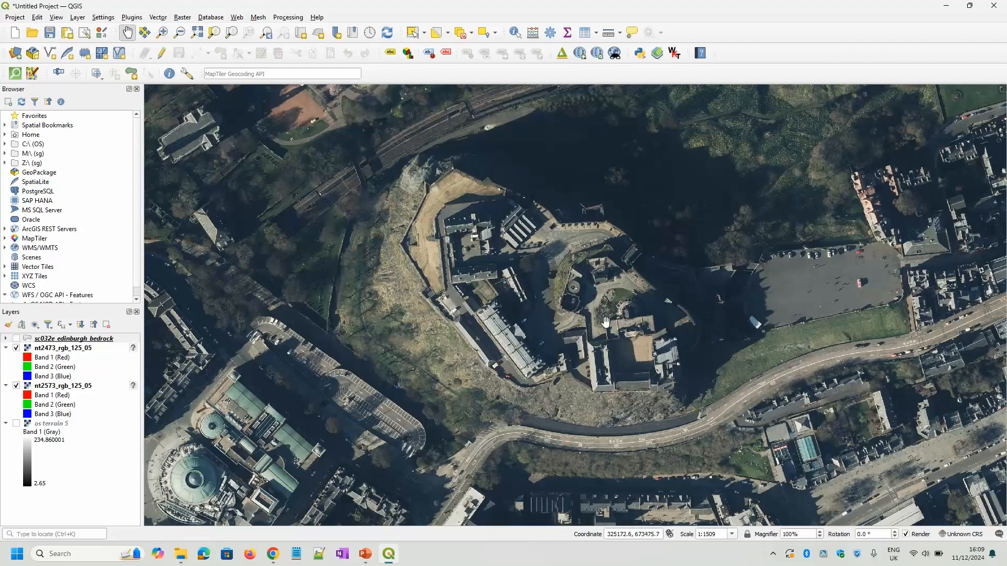
Open the Qgis2threejs Exporter full screen, enable os terrain 5 as the DEM and inspect the castle terrain in 3D.
left_click(237, 17)
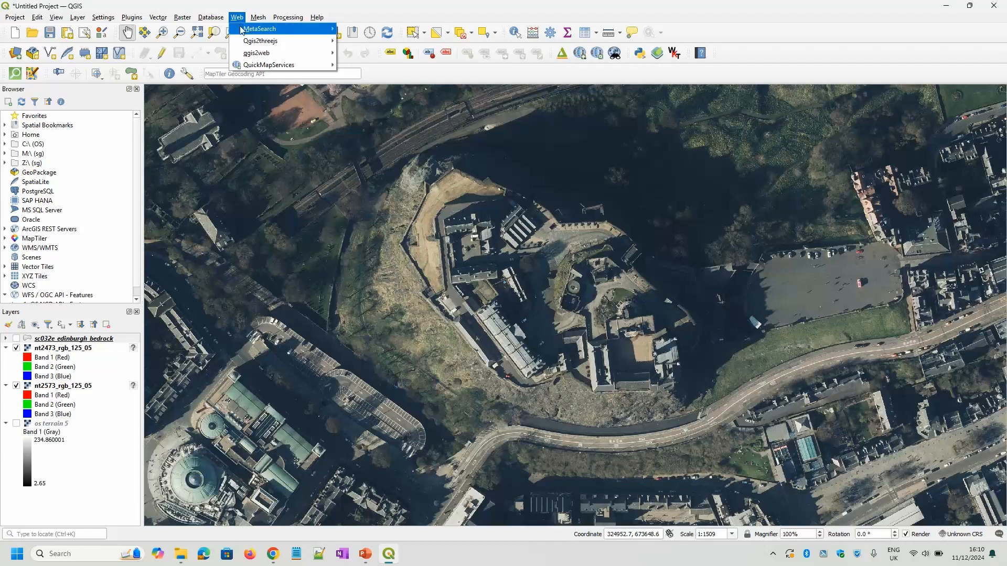
mouse_move(242, 30)
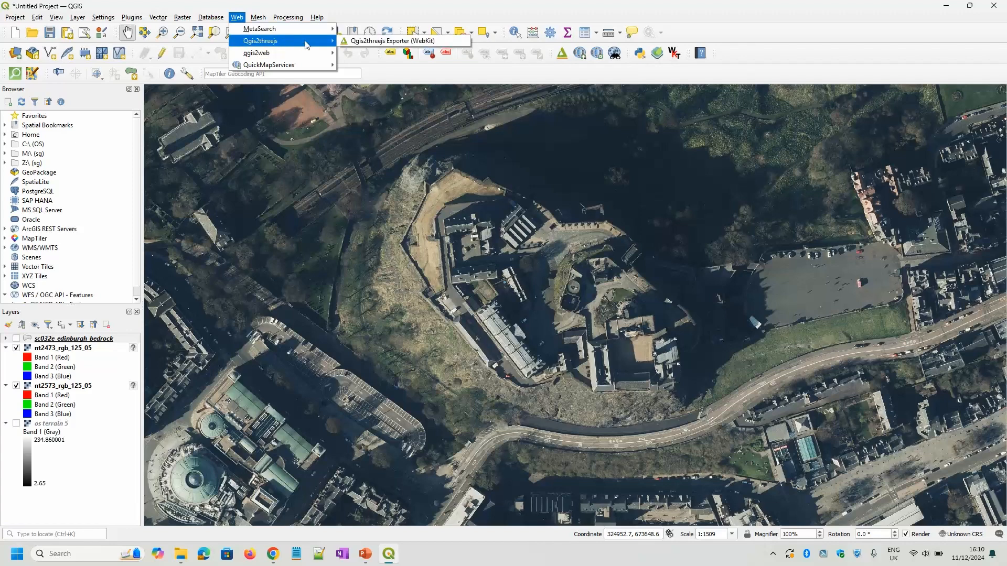
left_click(387, 42)
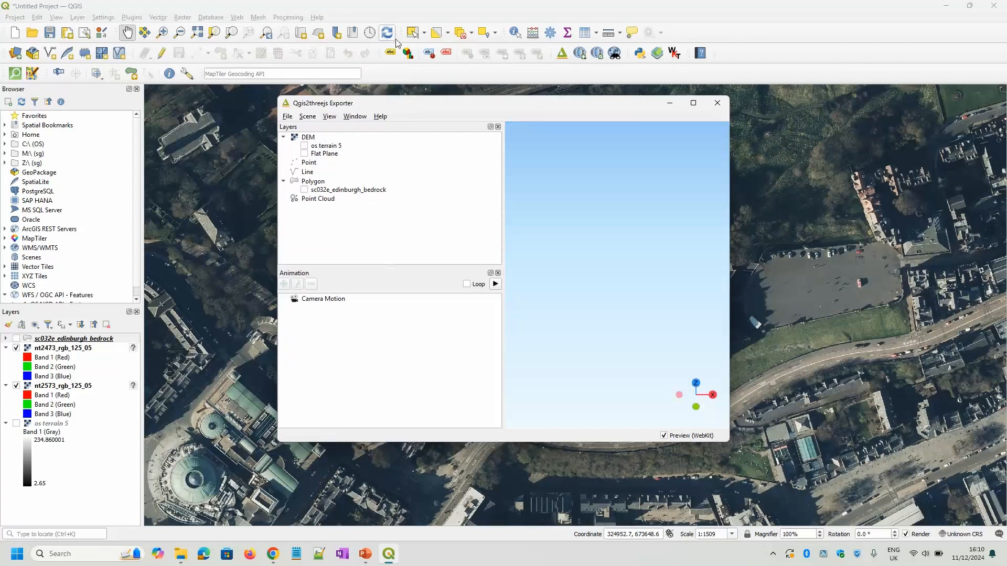
left_click(695, 108)
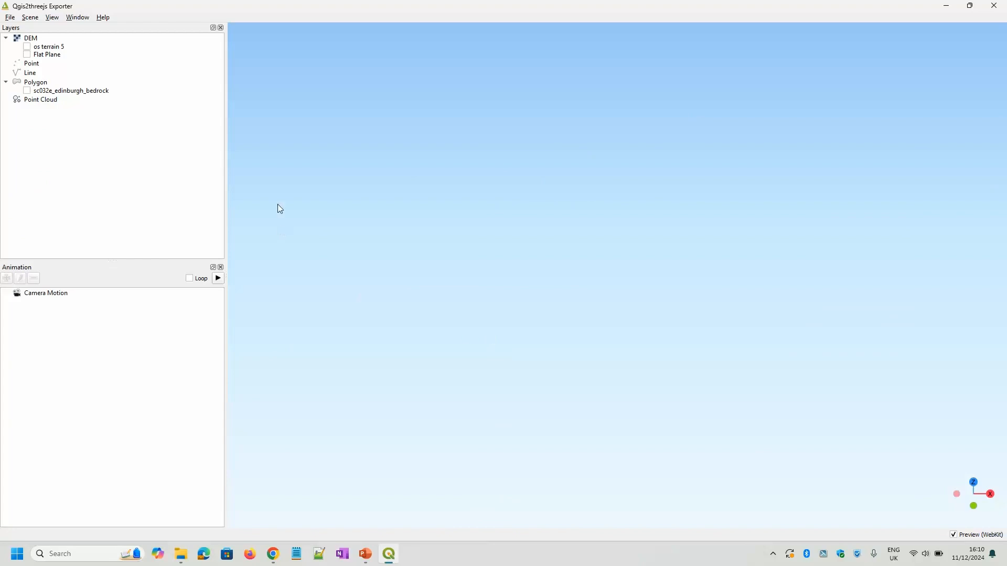
left_click(27, 47)
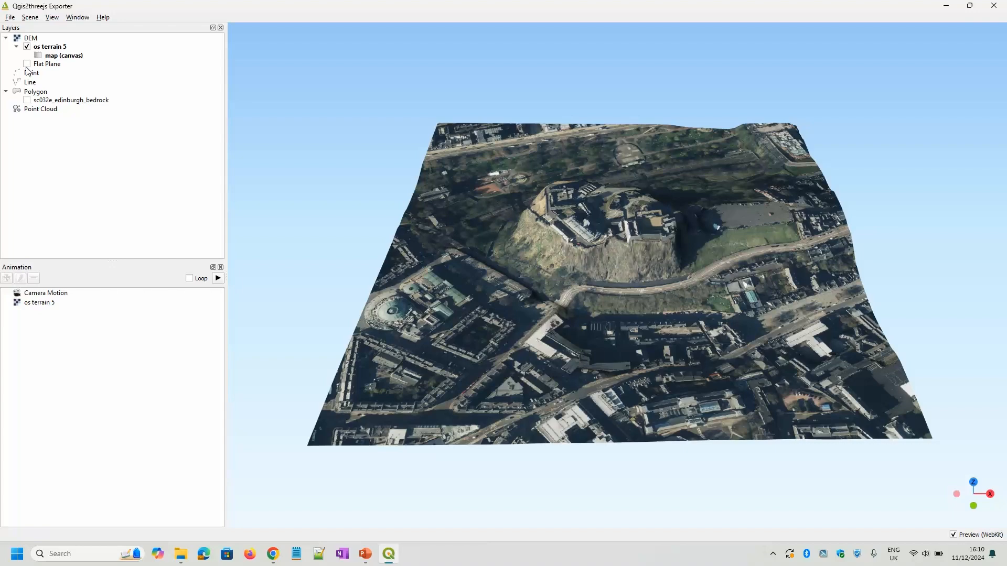
left_click_drag(641, 261, 593, 257)
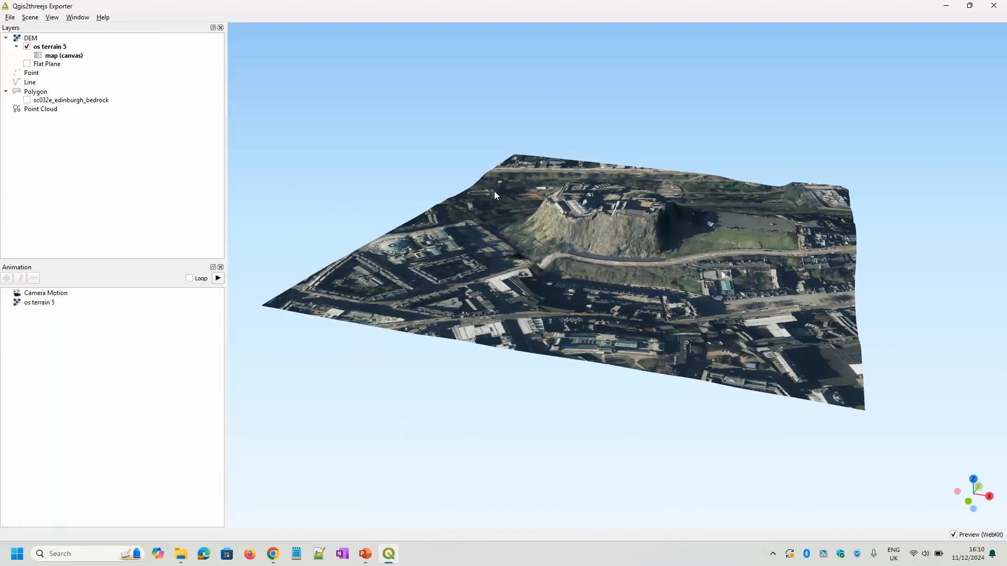
Enable Build sides and Add edge lines for the os terrain 5 DEM and inspect the resulting block from several angles.
left_click(32, 40)
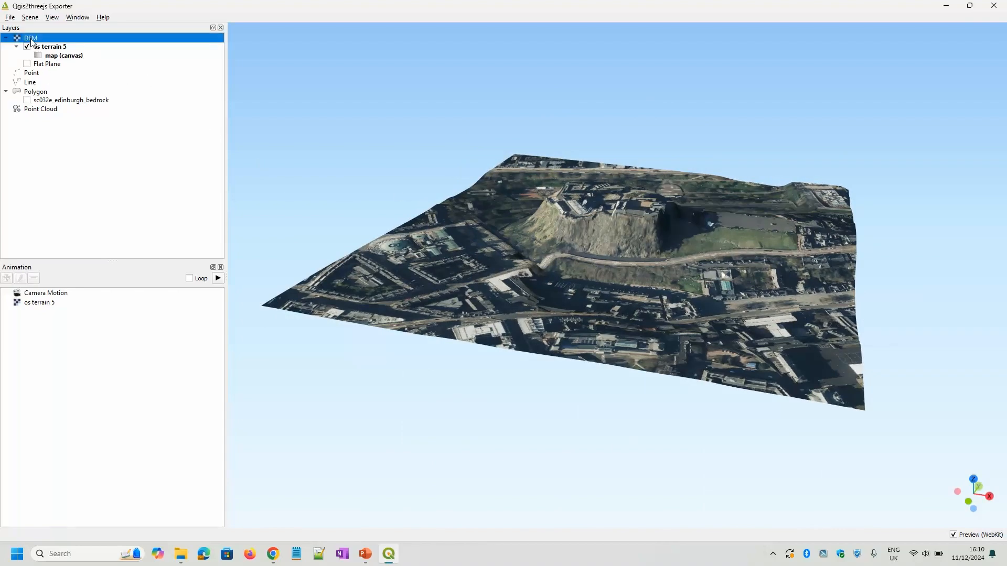
double_click(53, 48)
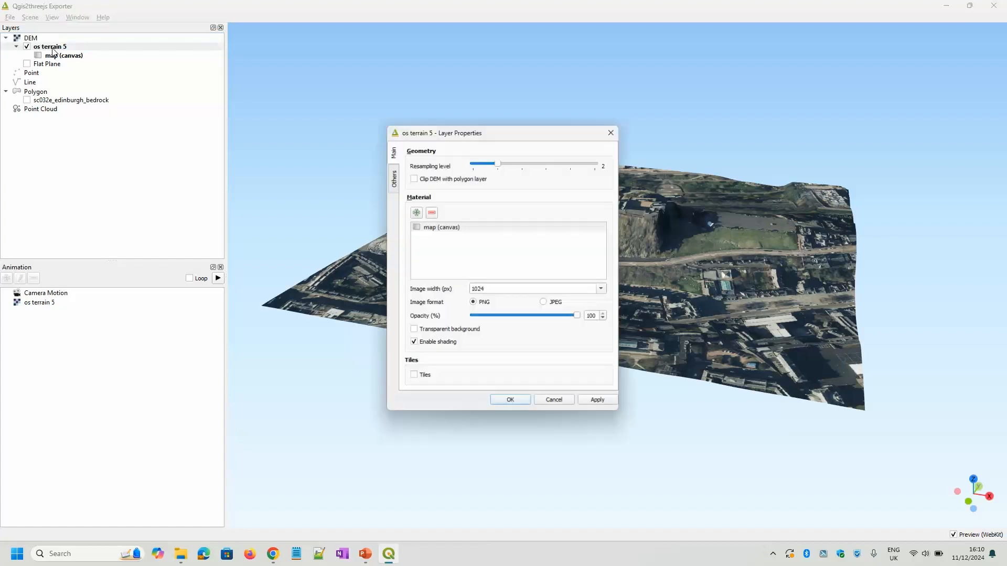
left_click(391, 181)
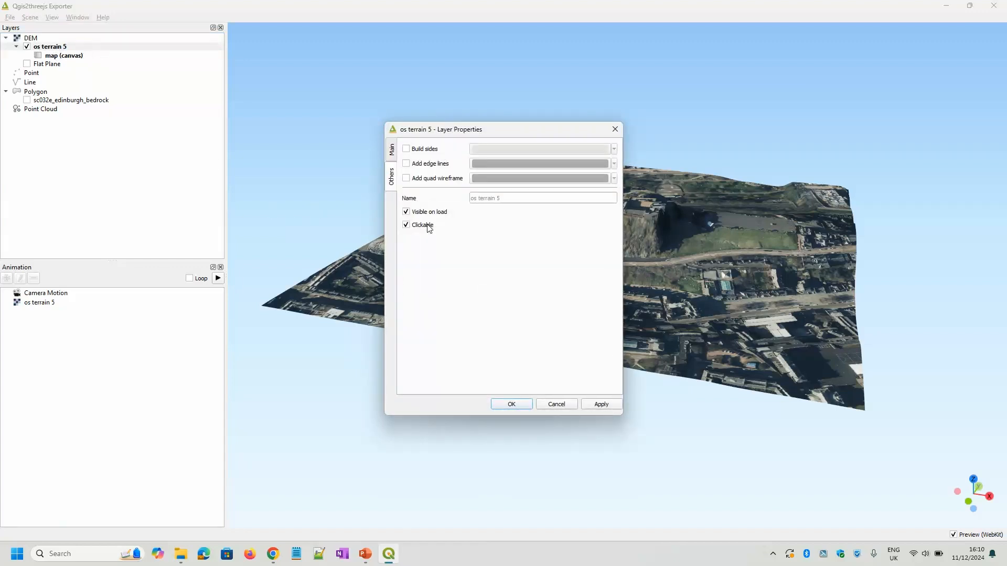
left_click(406, 150)
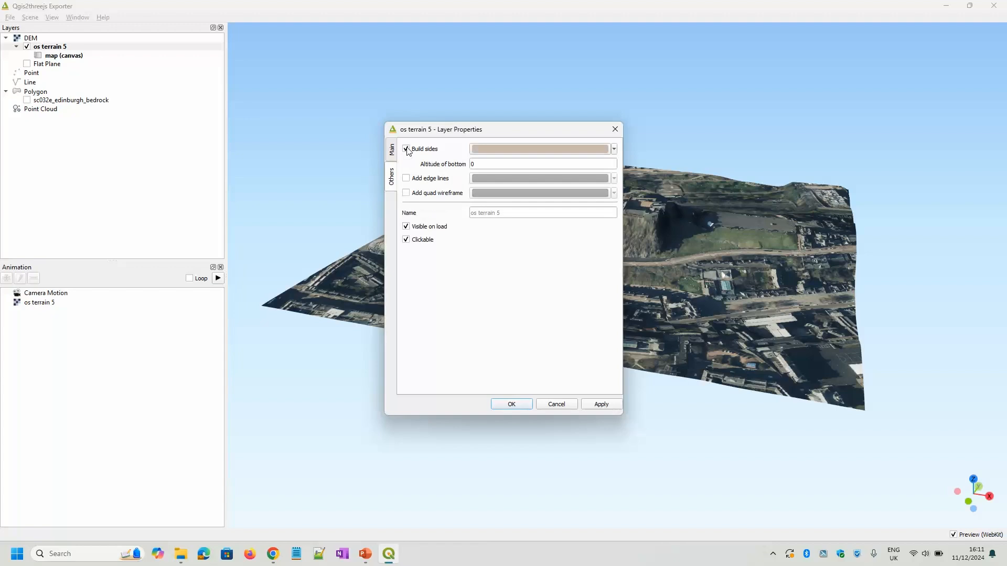
left_click(407, 179)
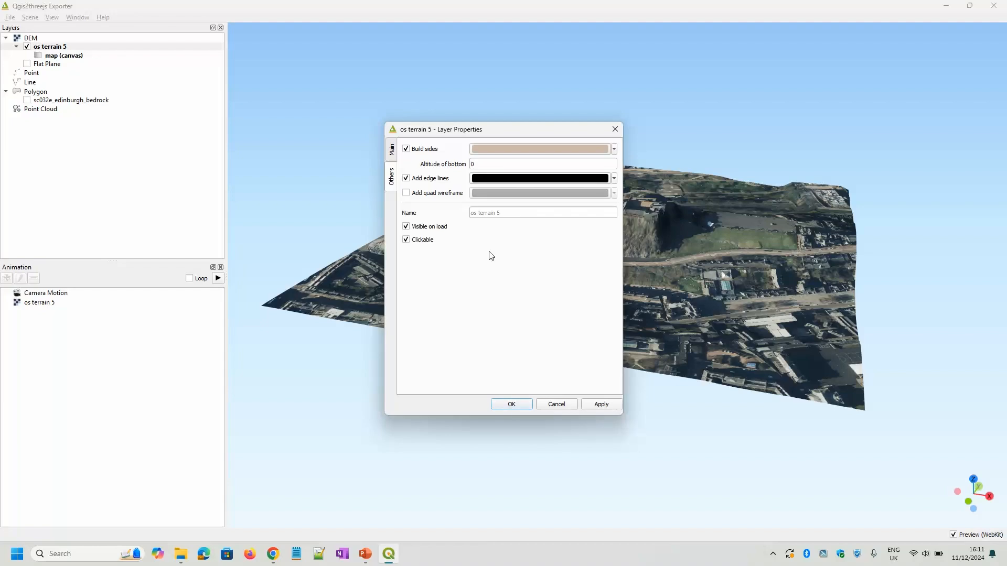
left_click(511, 404)
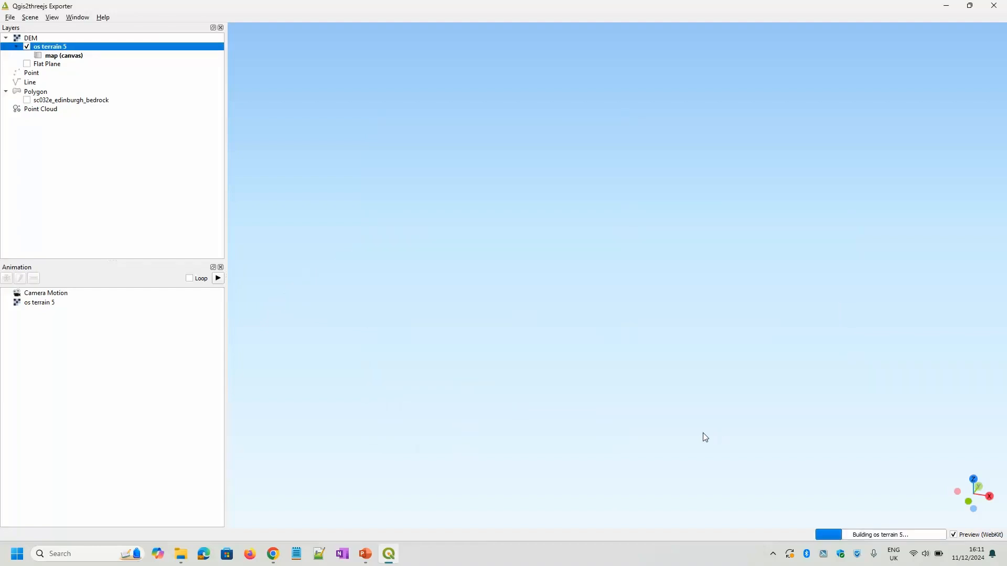
left_click_drag(690, 331, 575, 267)
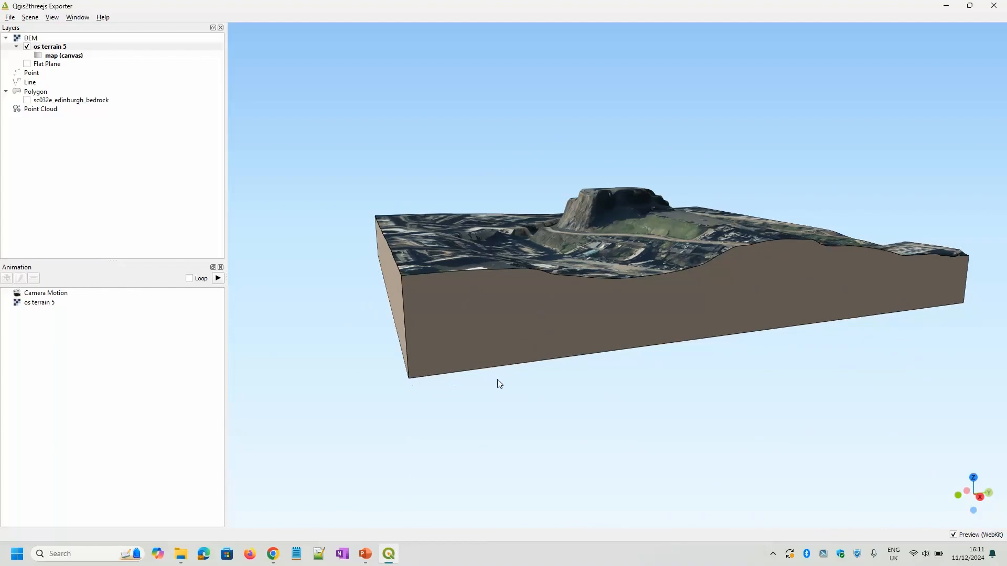
left_click_drag(824, 320, 612, 391)
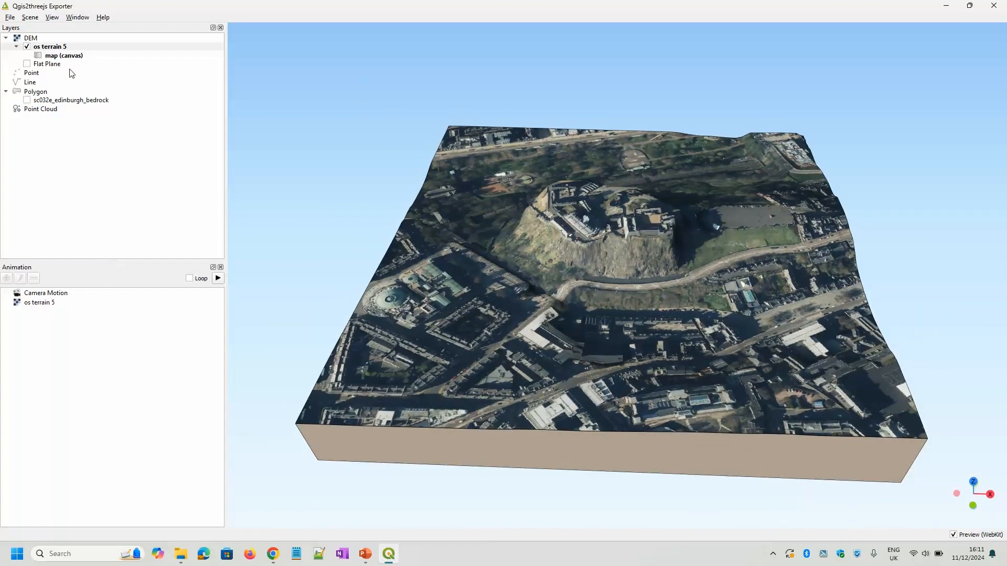
Add the sc032e_edinburgh_bedrock polygon layer to the 3D scene and set its type to Overlay.
left_click(27, 100)
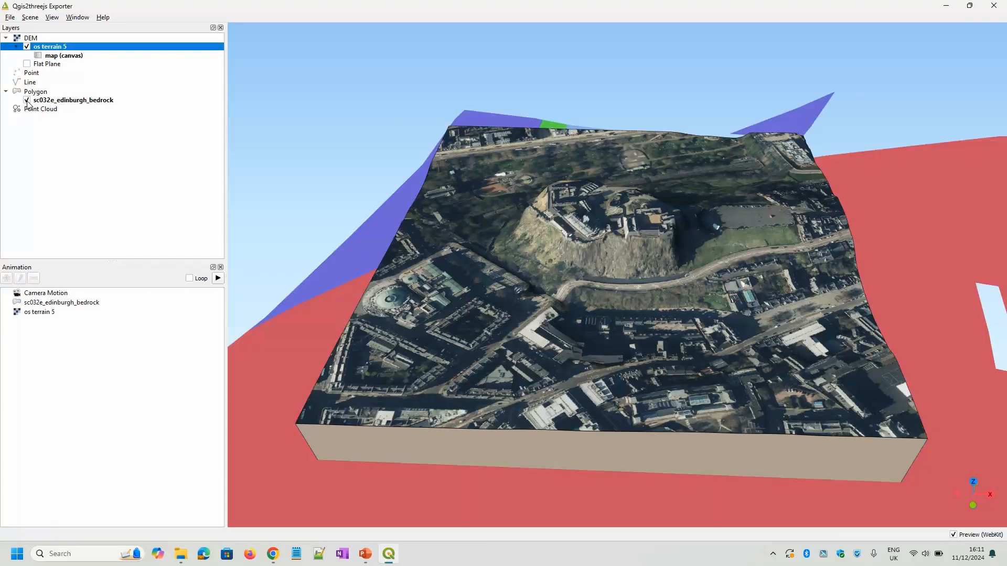
left_click_drag(421, 354, 443, 357)
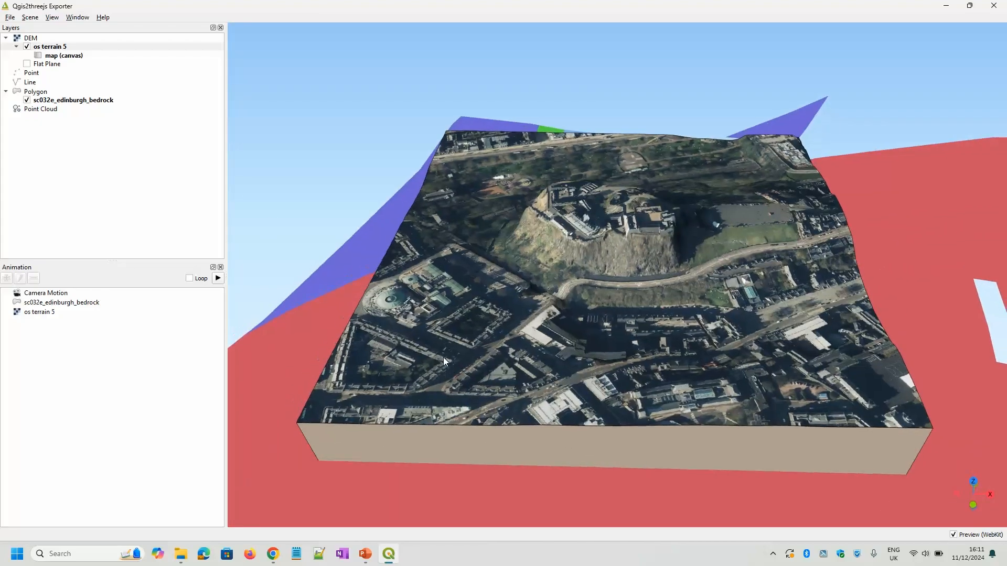
double_click(84, 101)
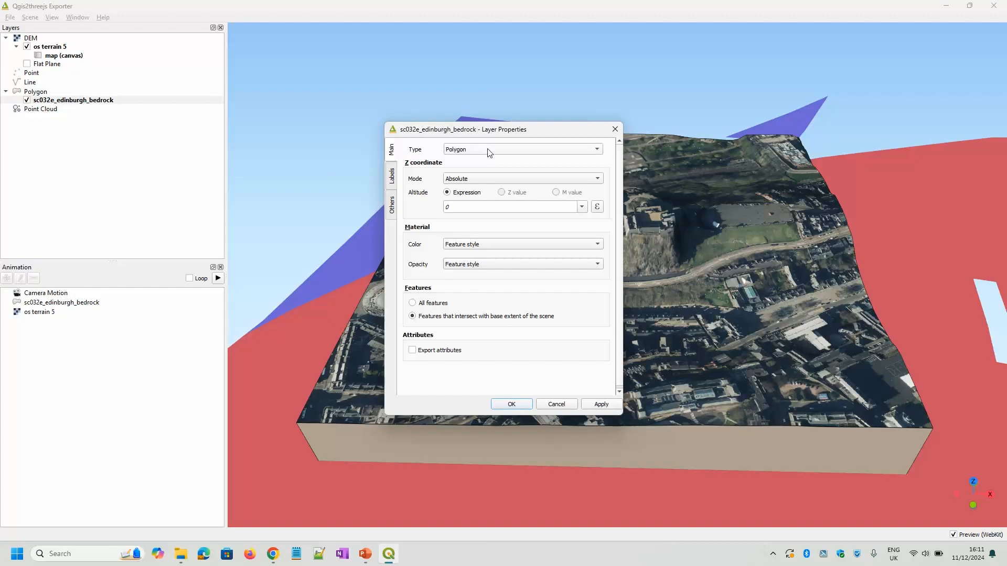
left_click(518, 153)
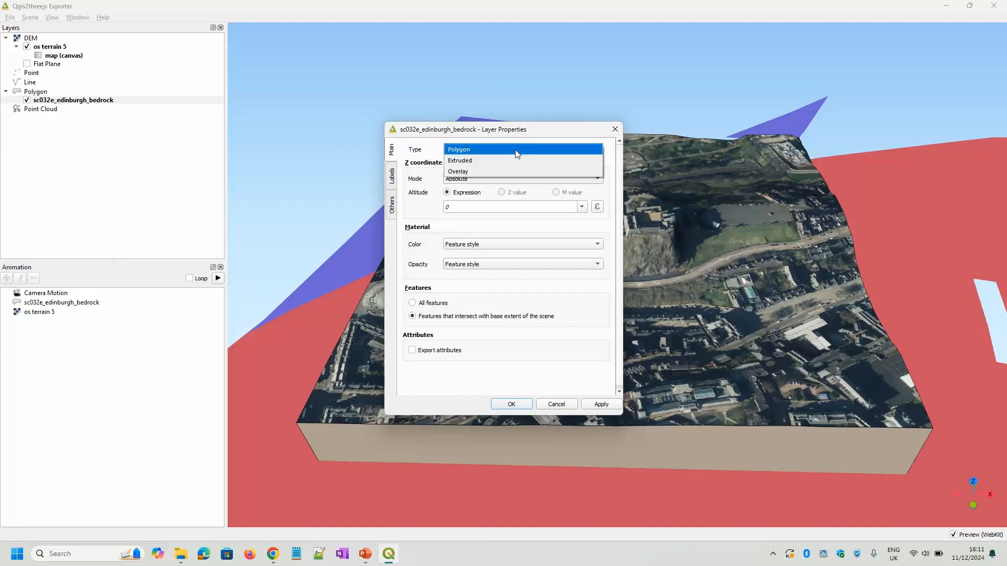
left_click(467, 173)
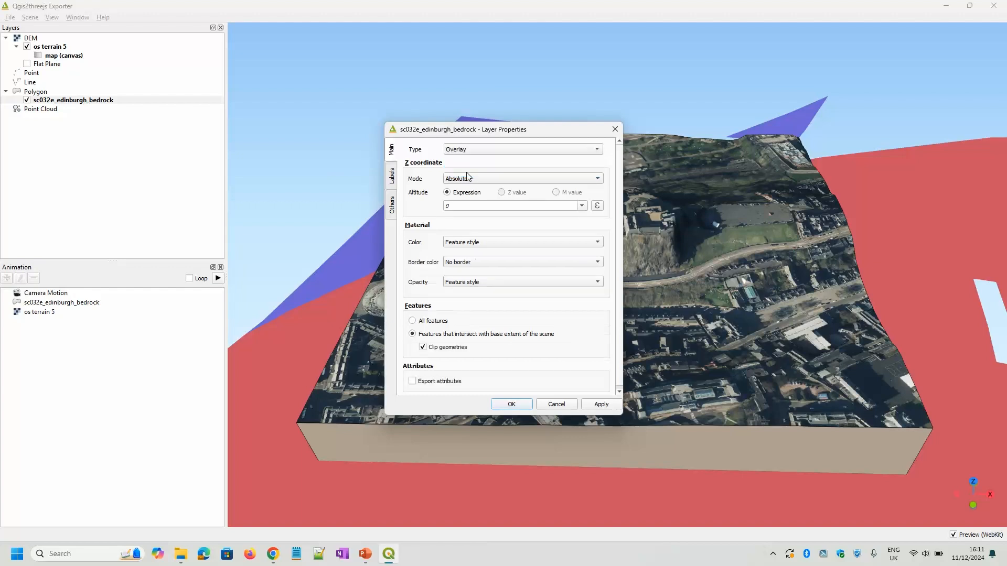
Set the bedrock overlay's Z coordinate mode to Relative to "os terrain 5" layer, apply it and inspect the draped geology.
left_click(532, 182)
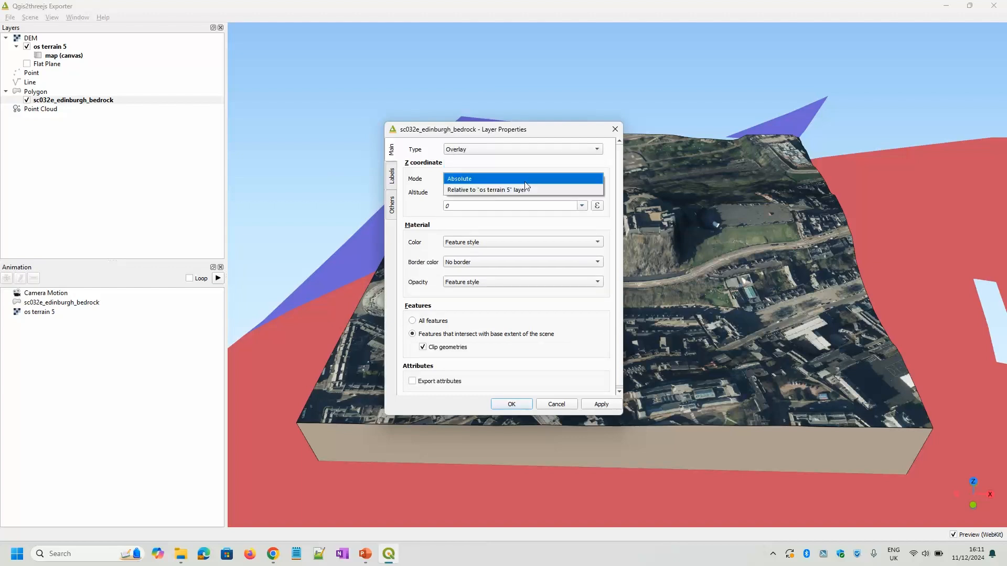
left_click(487, 189)
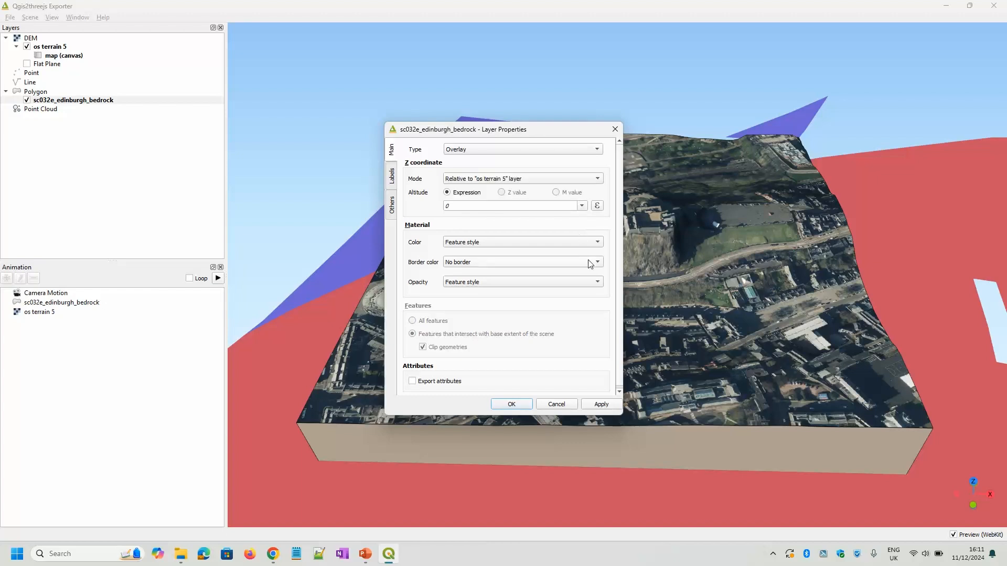
left_click_drag(561, 134, 425, 84)
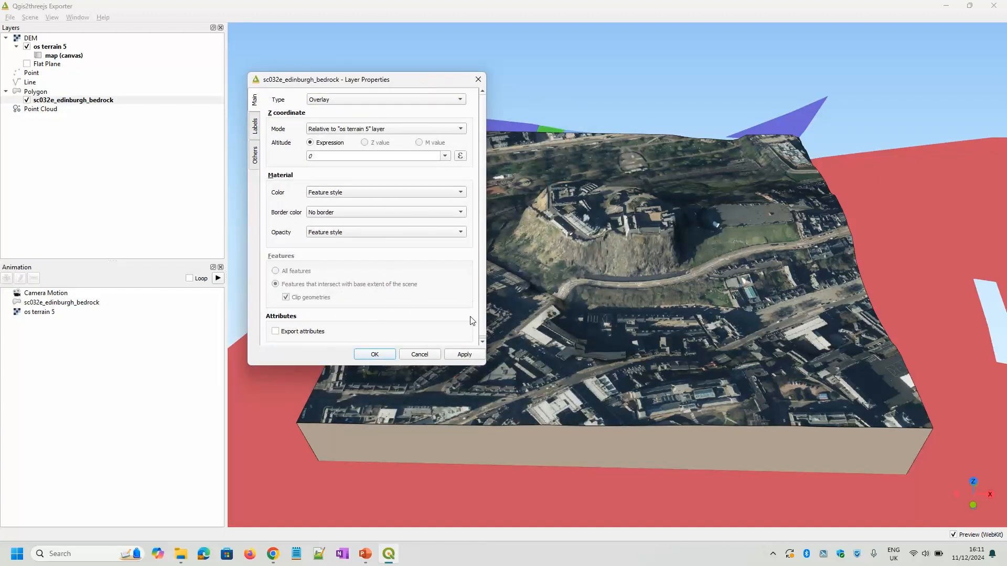
left_click(275, 331)
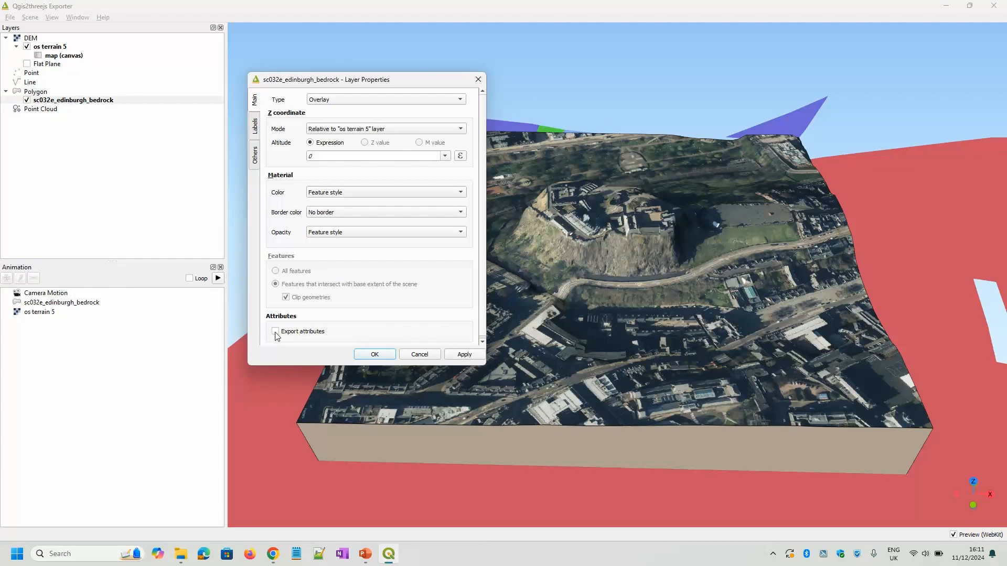
left_click(375, 355)
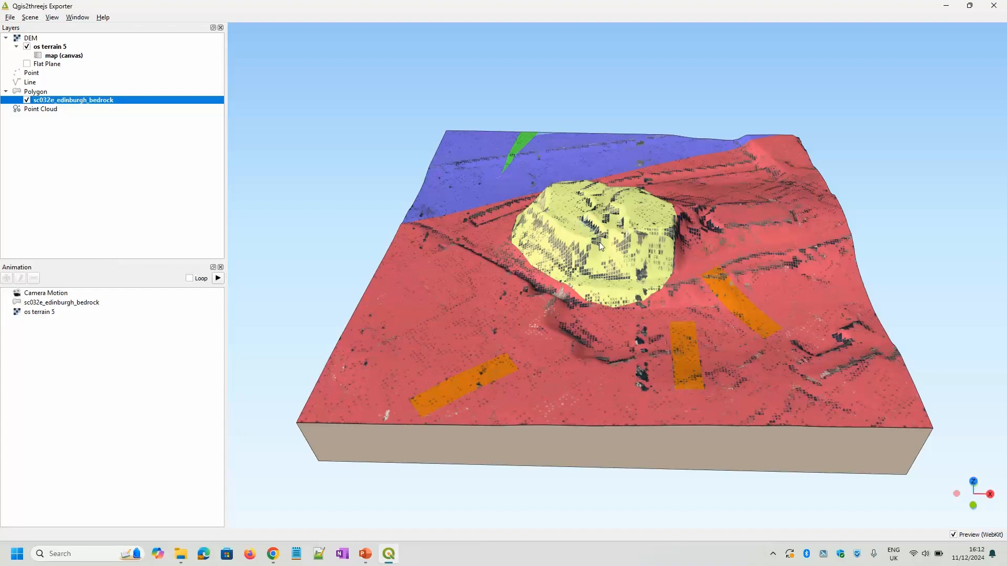
left_click_drag(652, 272, 665, 293)
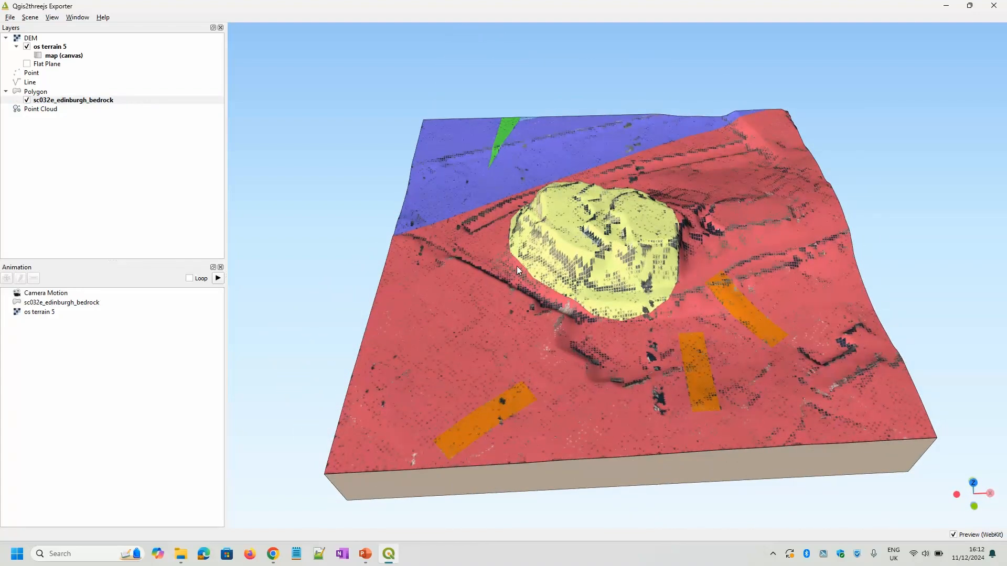
Set the bedrock overlay's altitude expression to 1 and inspect the draped geology from several angles.
double_click(66, 102)
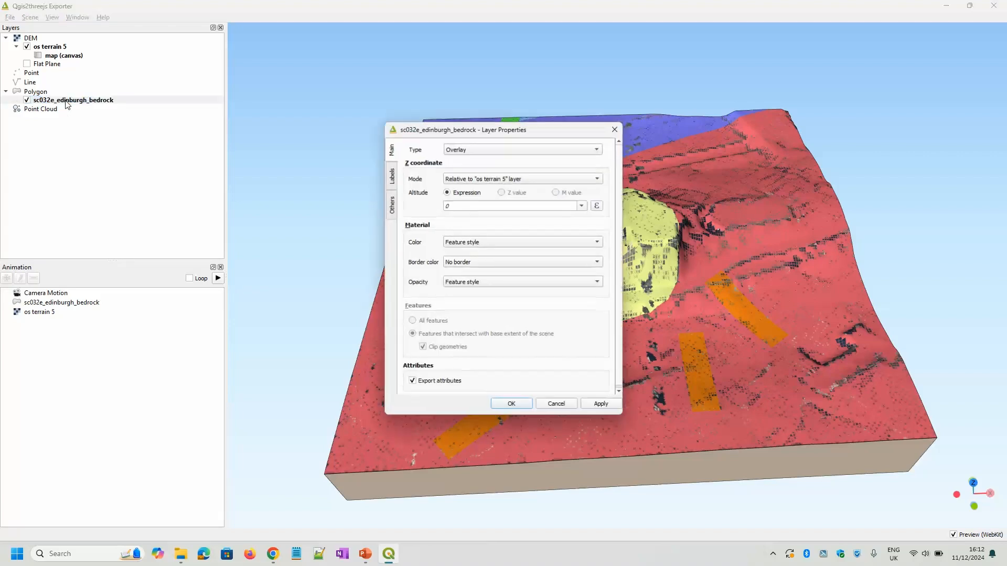
left_click_drag(453, 207, 427, 210)
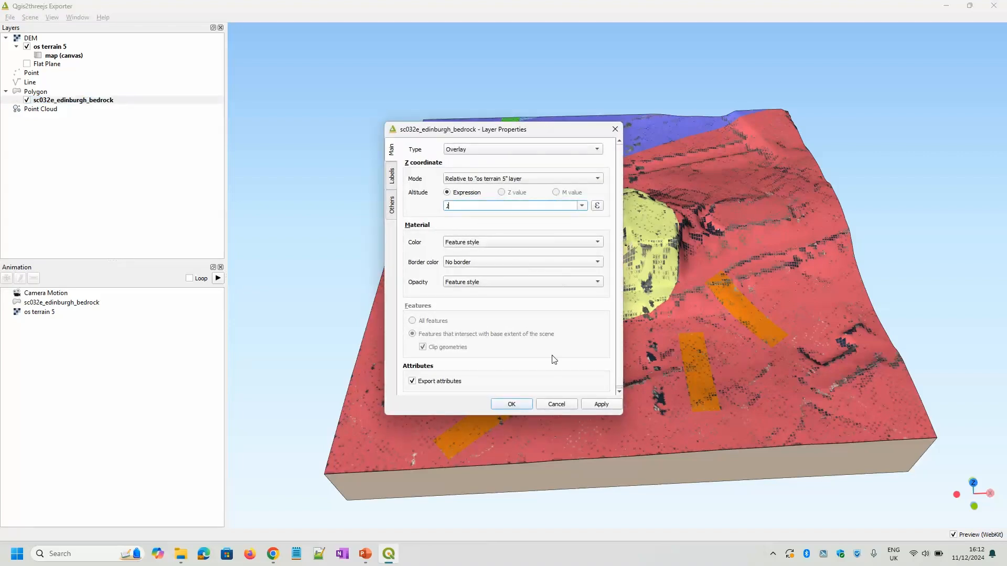
left_click(511, 404)
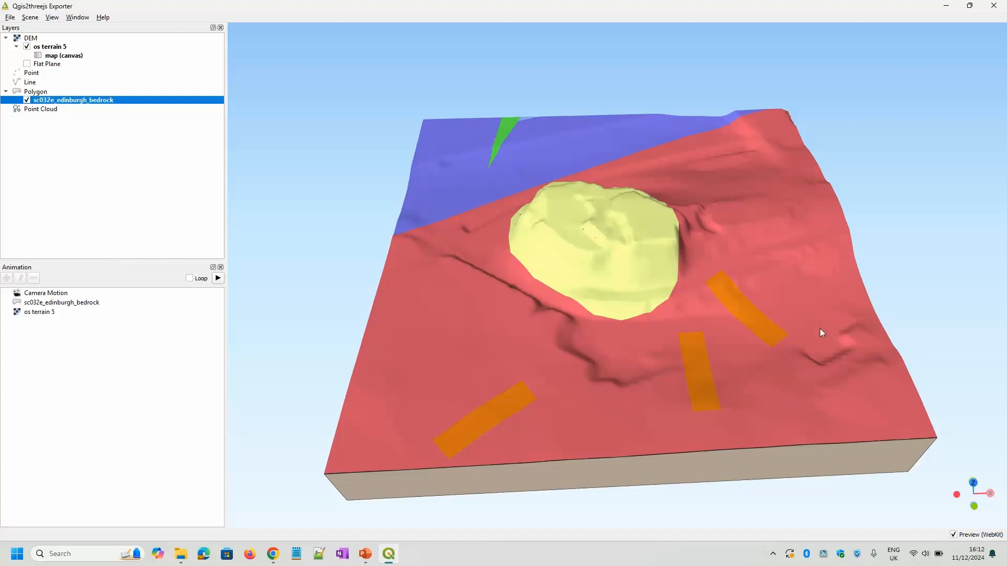
left_click_drag(820, 328, 591, 303)
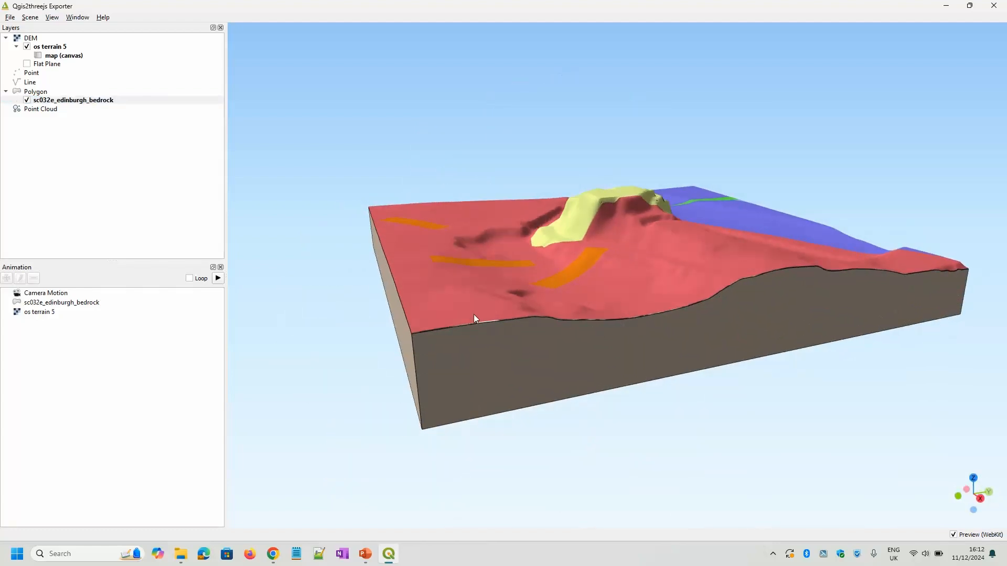
left_click_drag(474, 318, 629, 361)
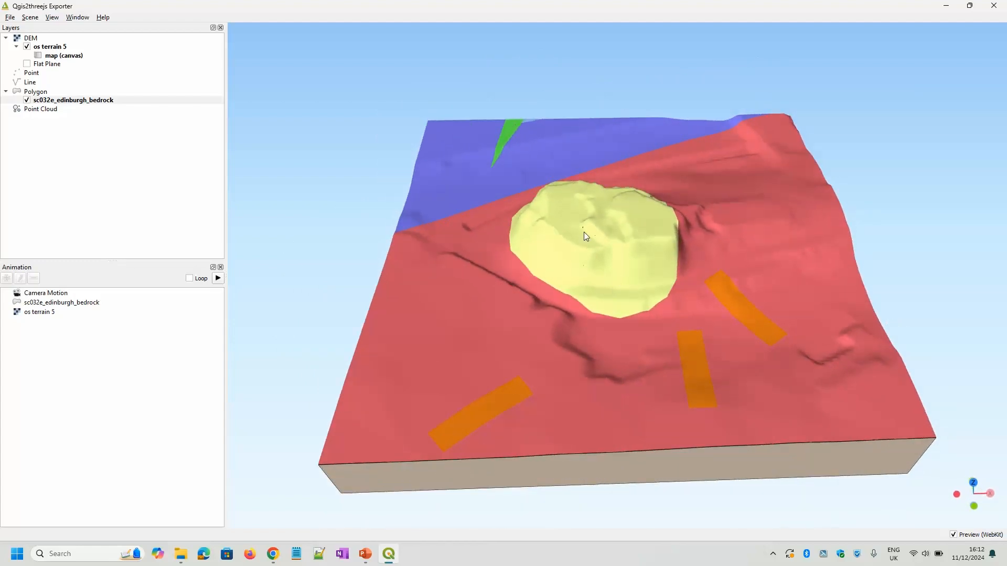
left_click_drag(592, 226, 620, 298)
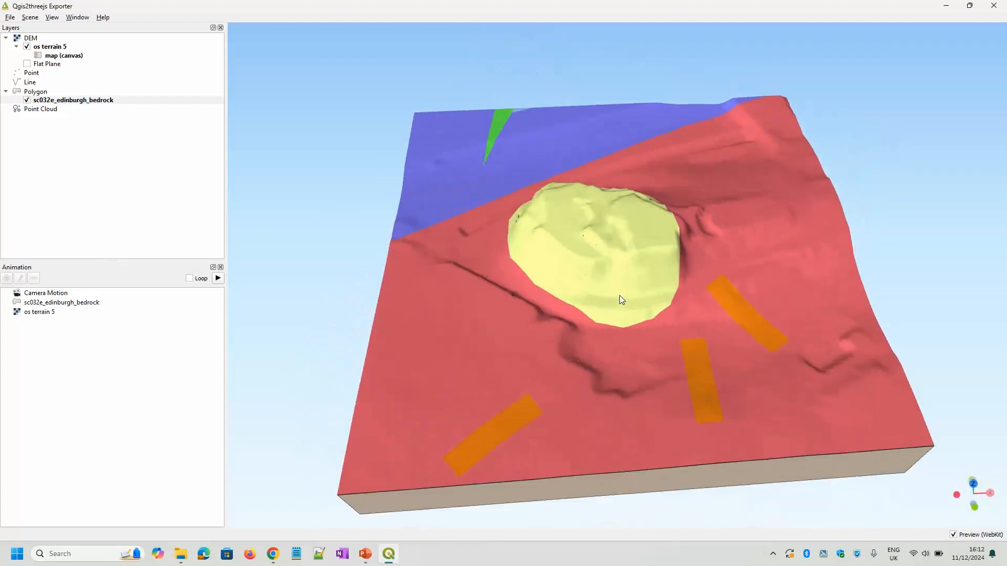
Query the attributes of the yellow castle rock and the surrounding red bedrock, and examine the geology model from several angles.
left_click(570, 239)
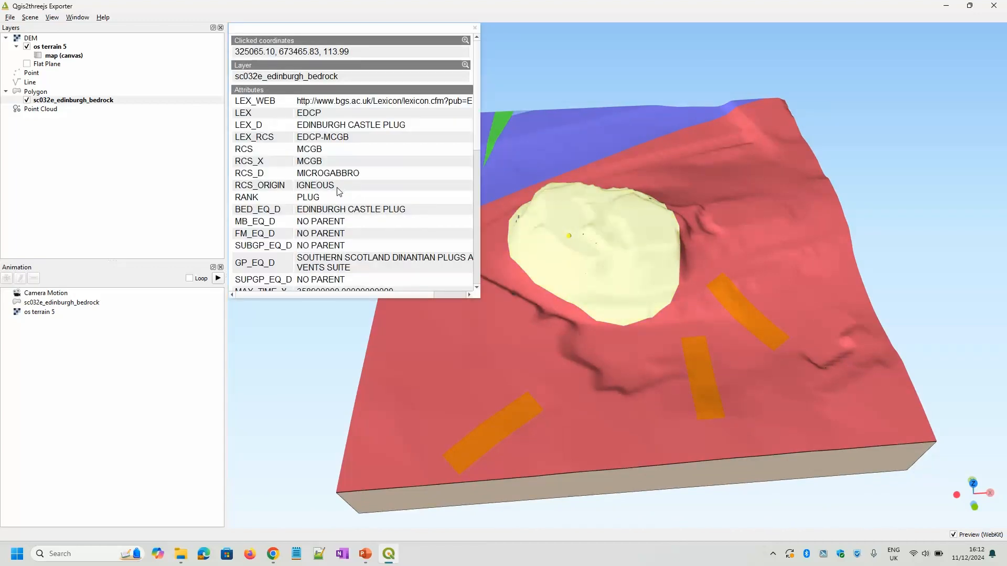
left_click(719, 249)
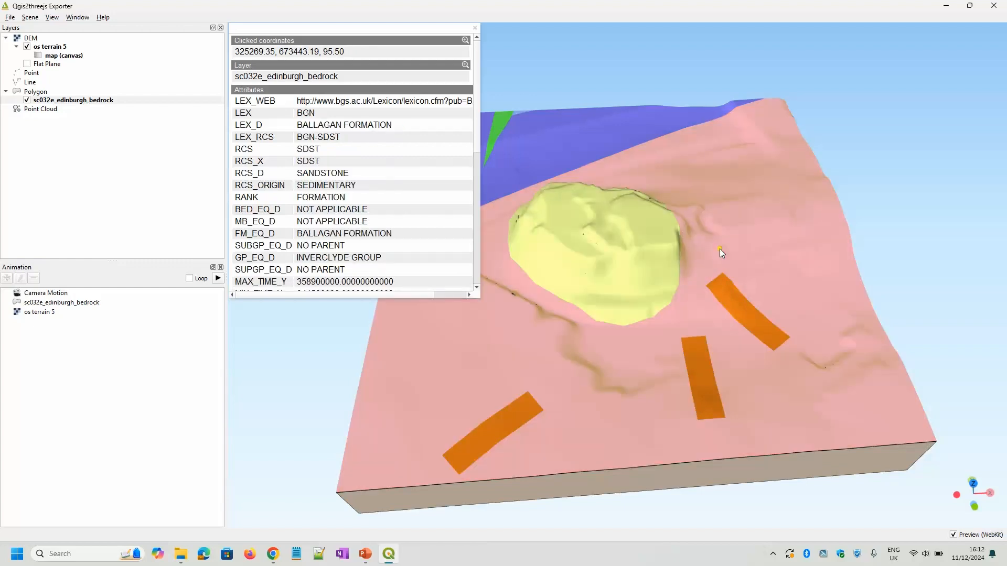
left_click(475, 31)
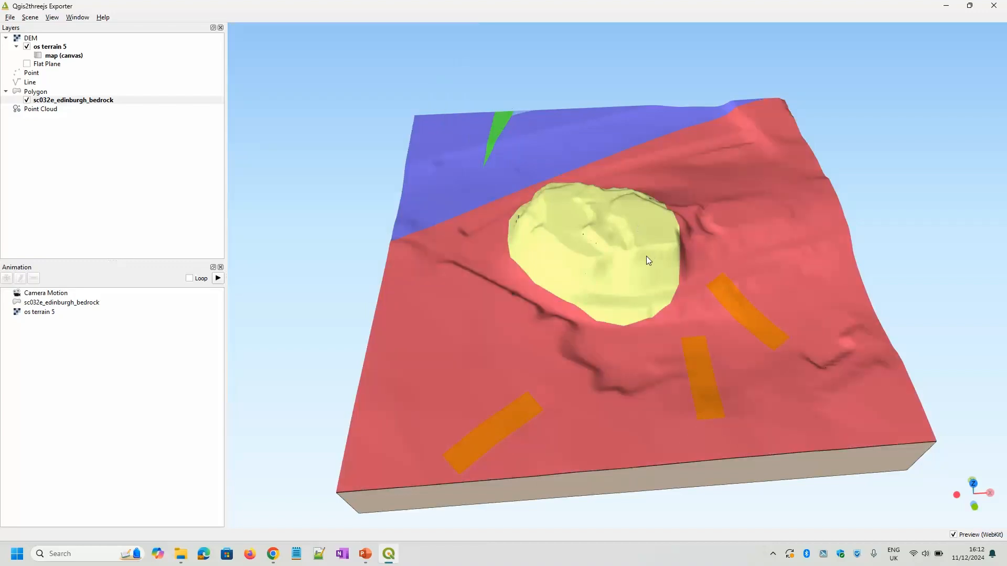
left_click_drag(647, 258, 519, 241)
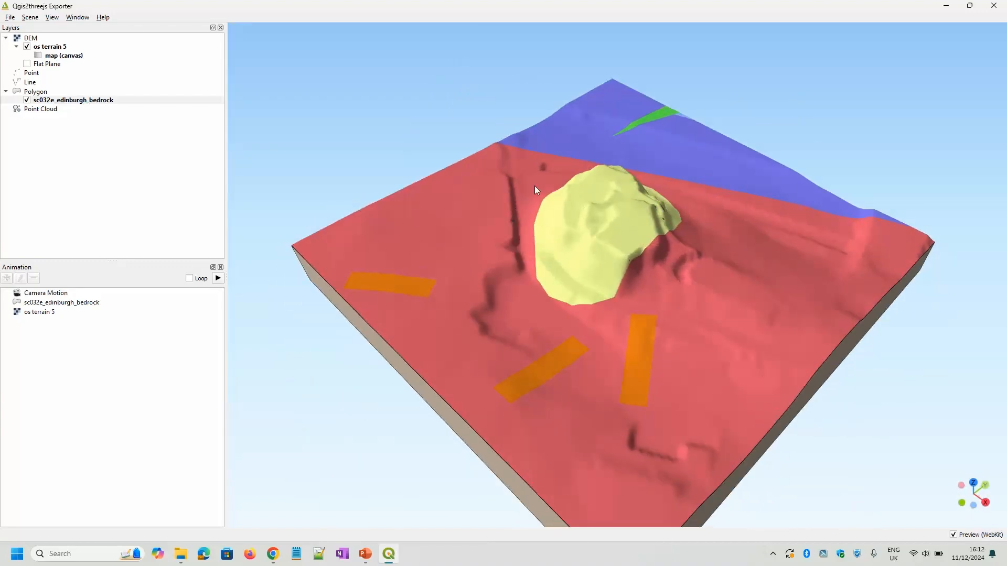
left_click_drag(567, 216, 683, 255)
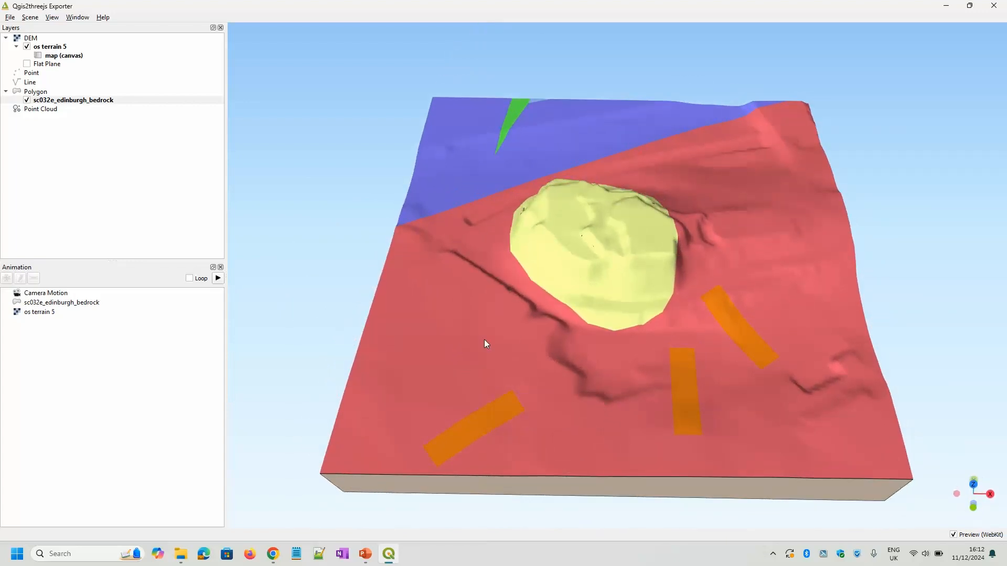
left_click_drag(530, 354, 479, 303)
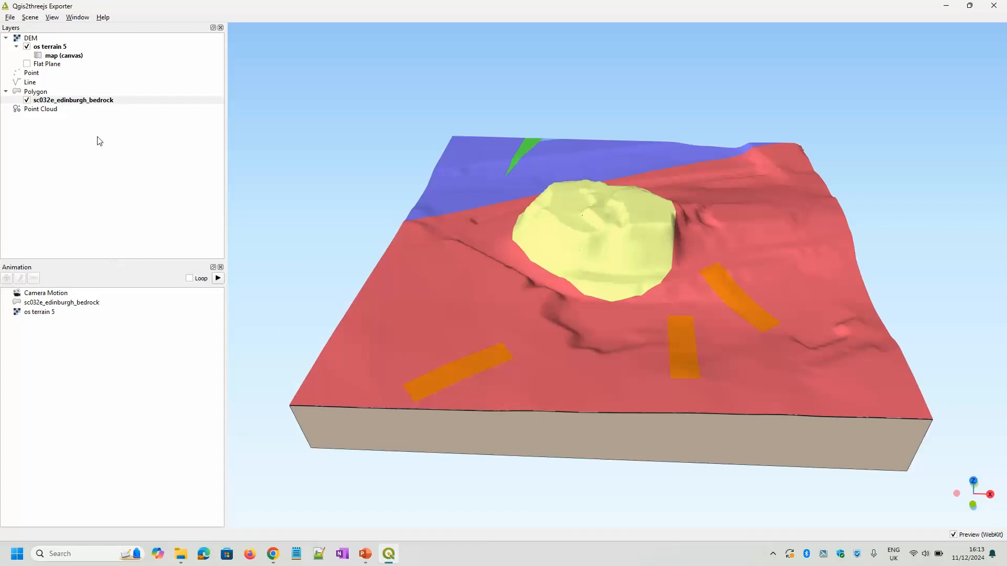
Compare the terrain with and without the bedrock overlay, leave the overlay hidden and close the 3D exporter.
left_click(27, 100)
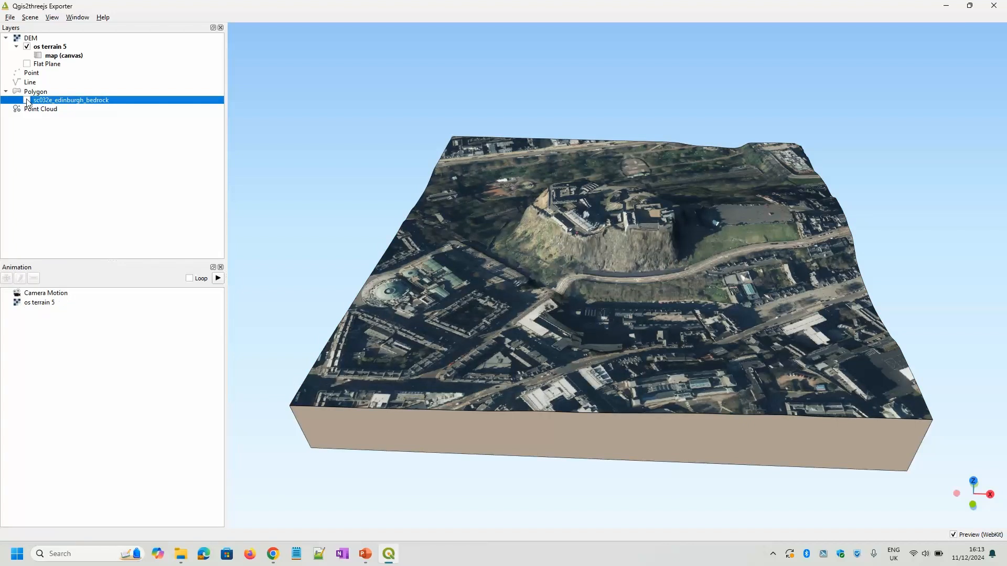
left_click(26, 100)
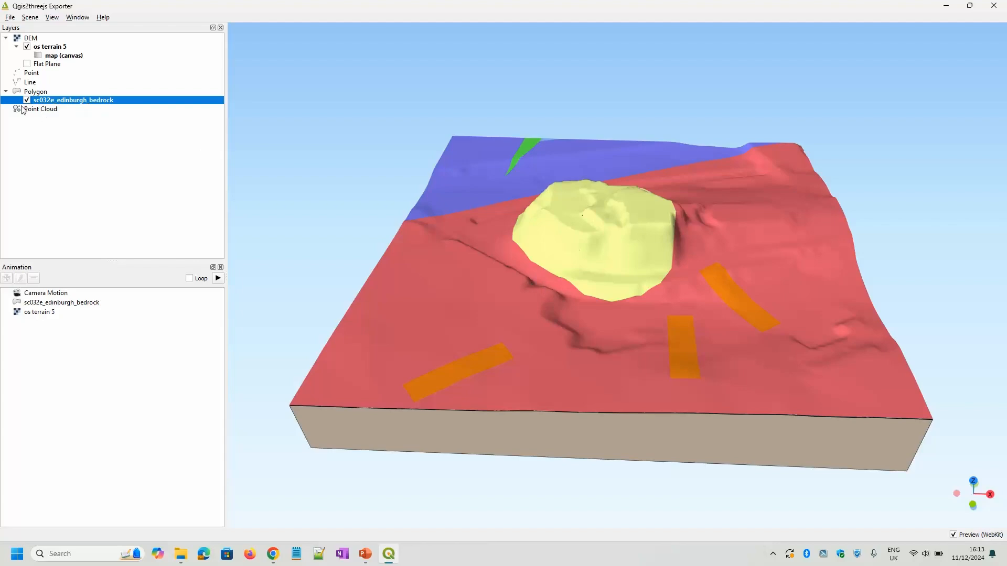
left_click(27, 100)
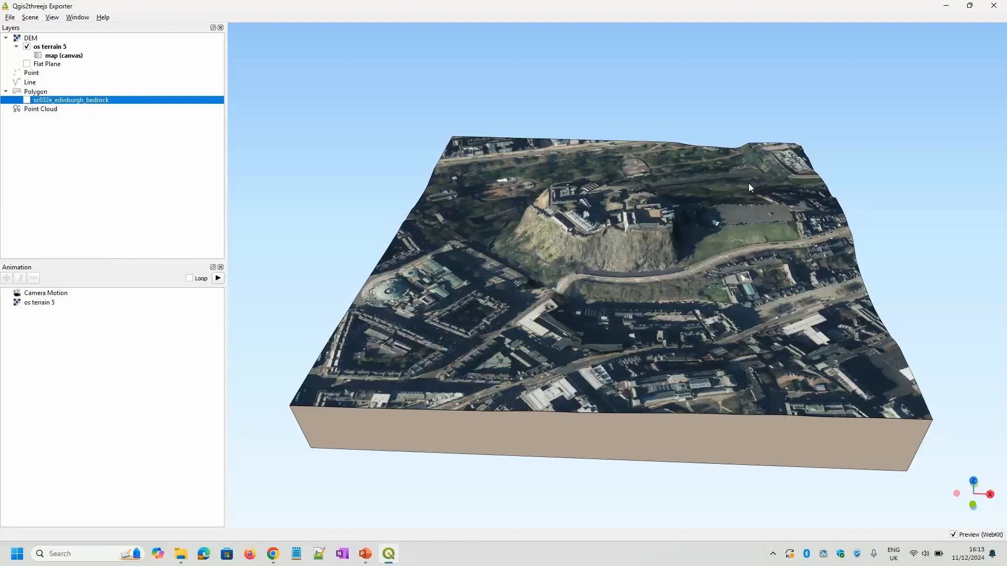
left_click(993, 6)
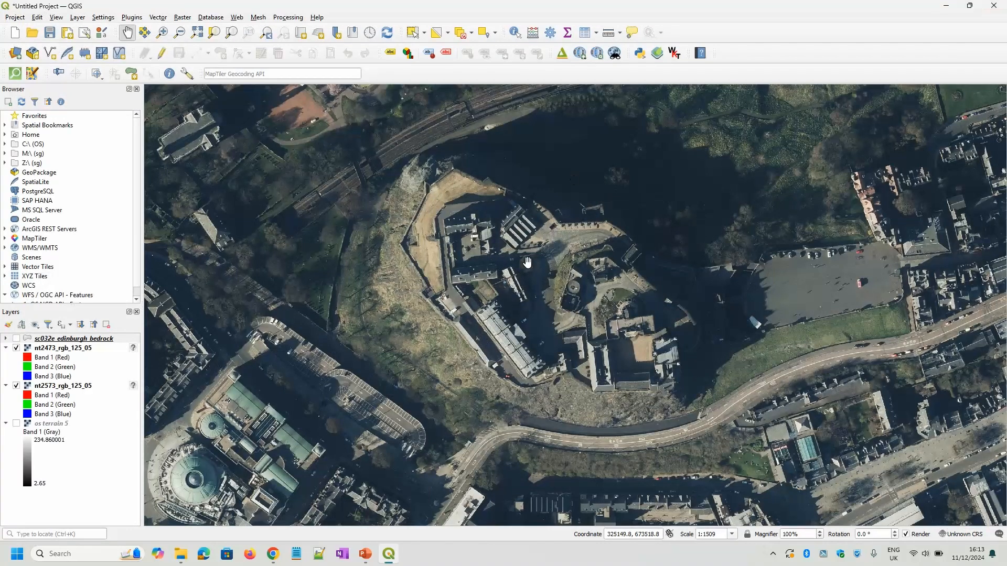
Start adding a vector data source, with source type Directory and type OpenFileGDB.
left_click(15, 53)
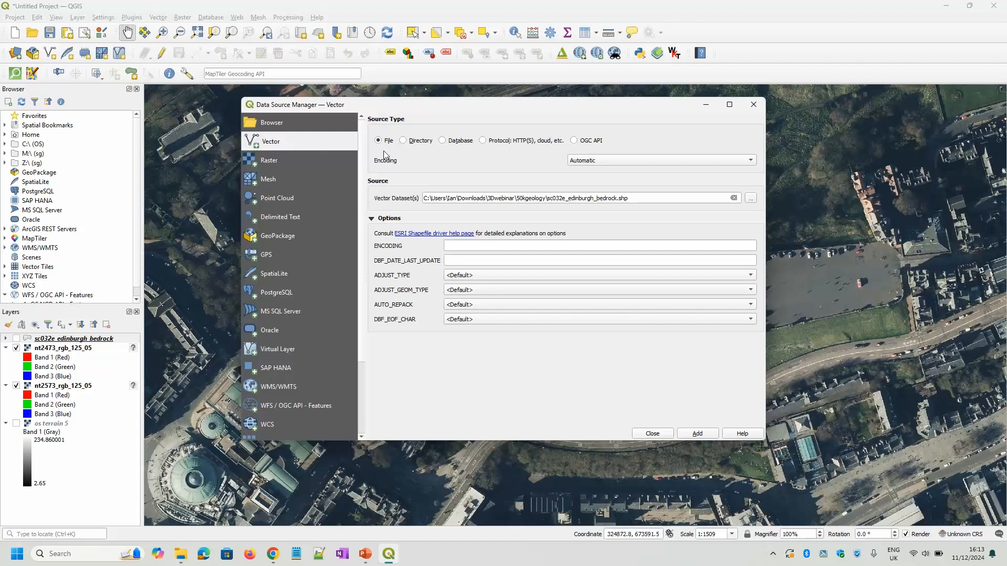
left_click(417, 142)
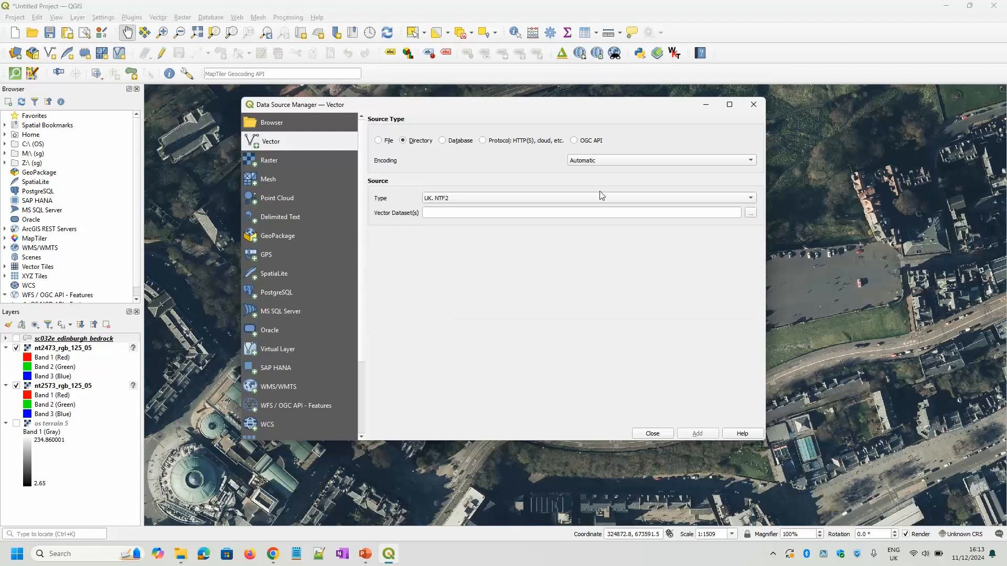
left_click(751, 199)
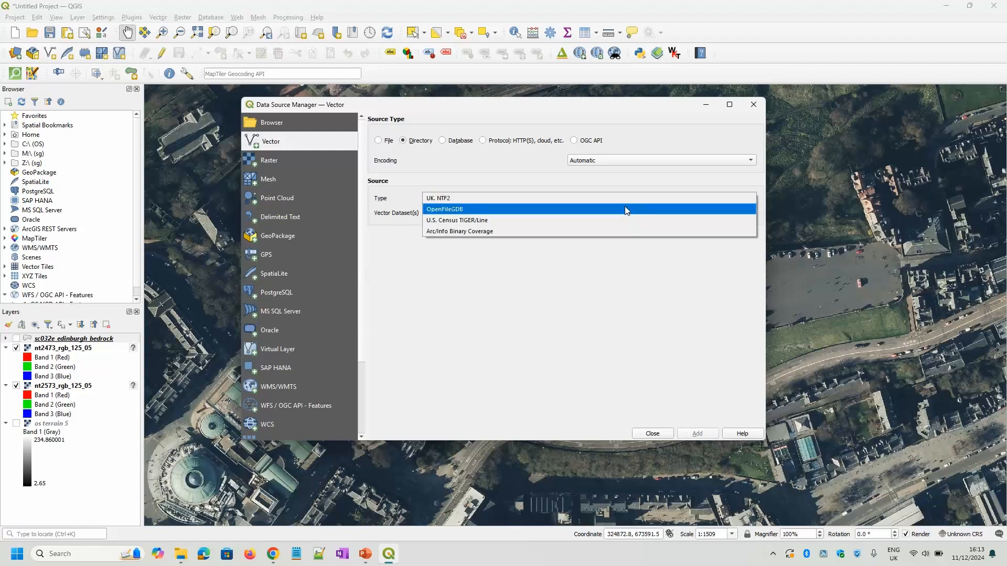
left_click(460, 210)
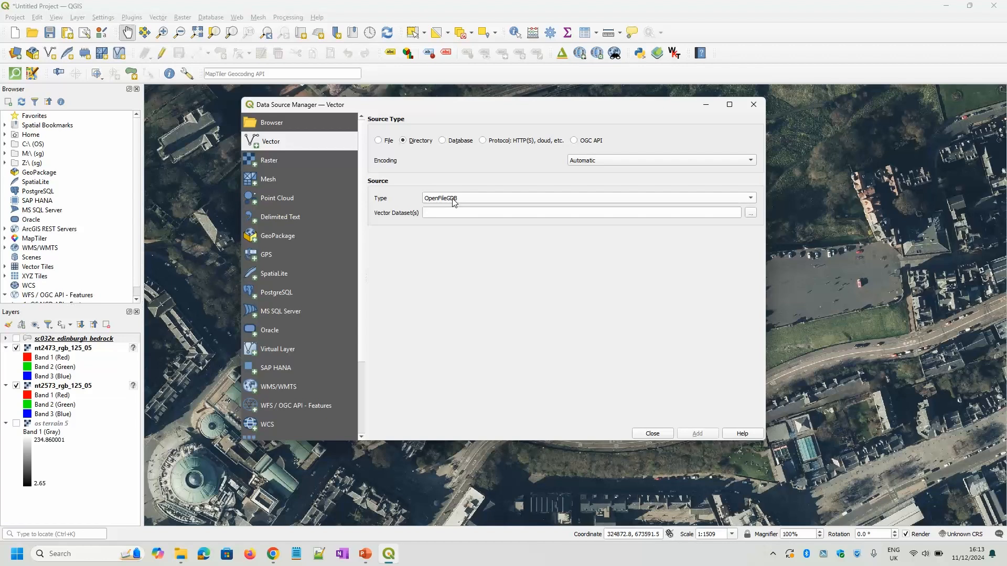
Add the buildings_nt2570 layer from the nt2570.gdb geodatabase in the 3Dwebinar bha folder.
left_click(750, 212)
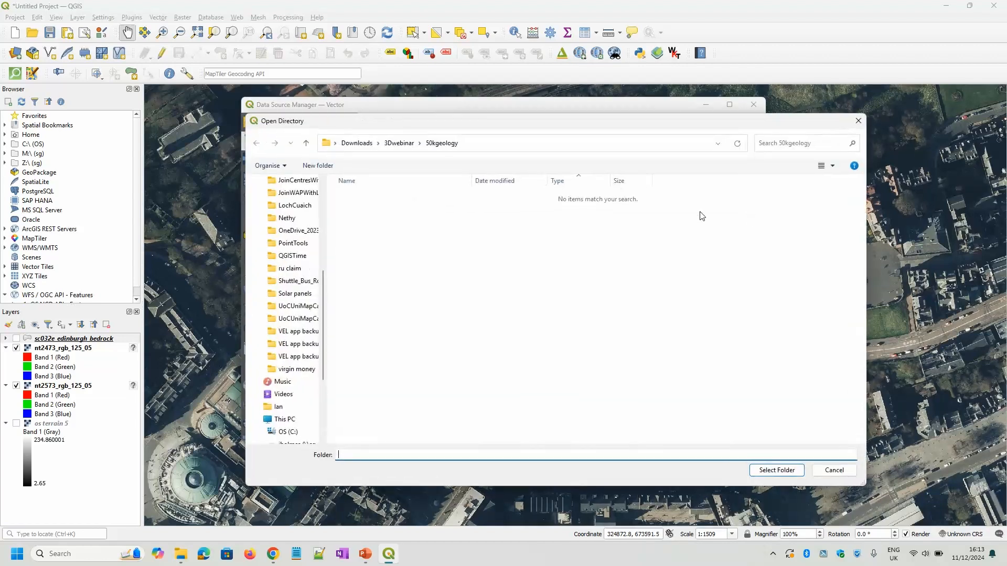
left_click(404, 147)
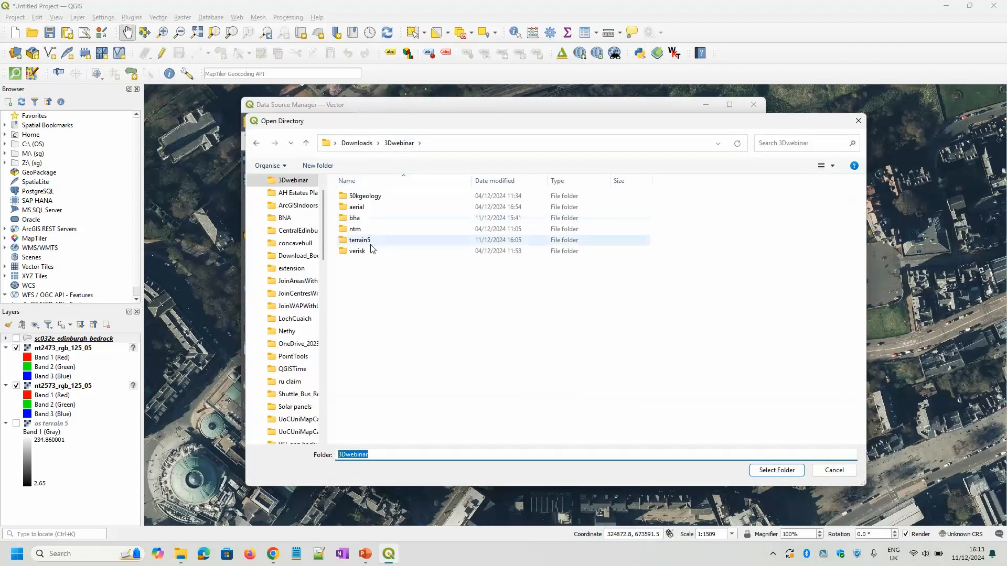
double_click(364, 223)
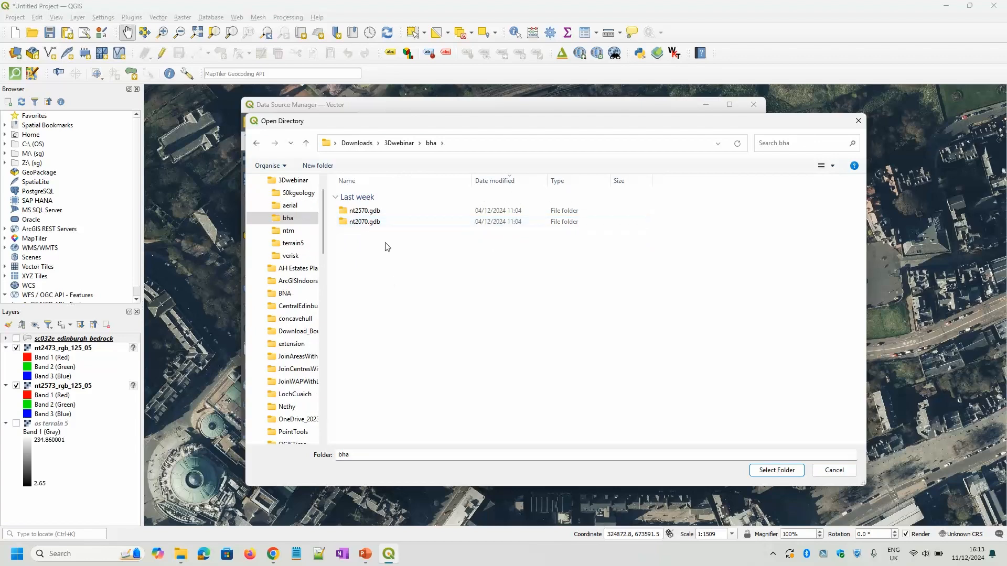
left_click(371, 211)
left_click(781, 471)
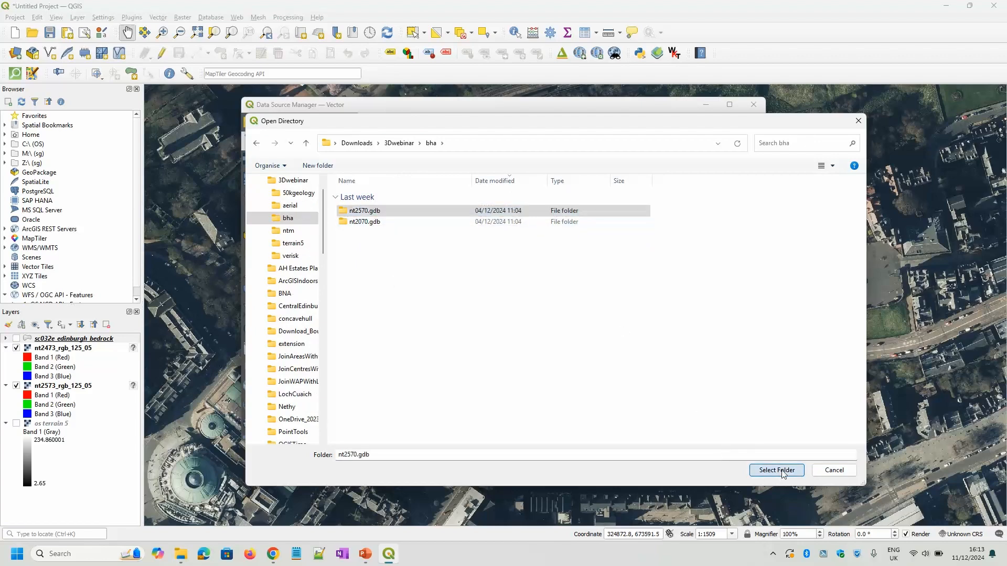
left_click(697, 433)
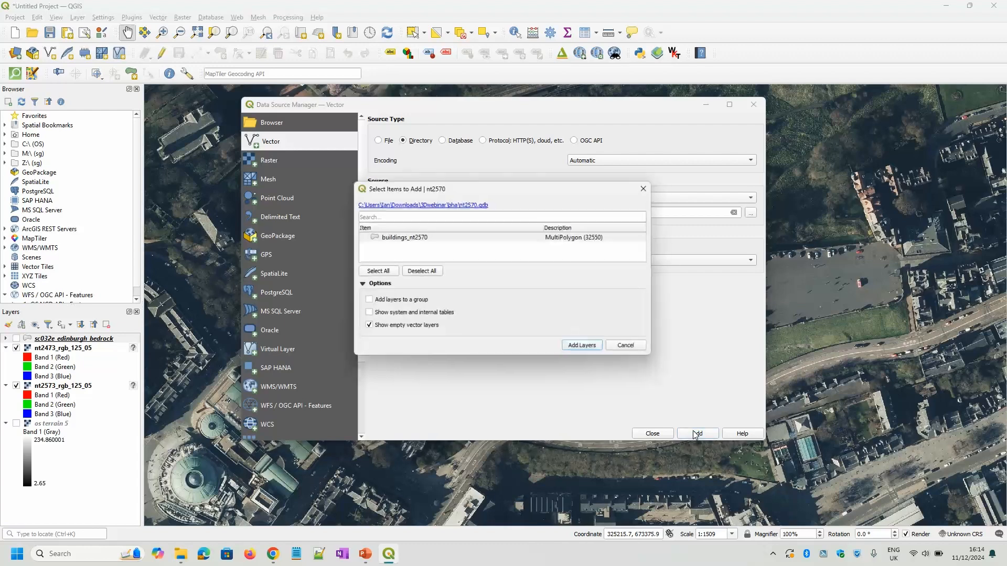
left_click(428, 239)
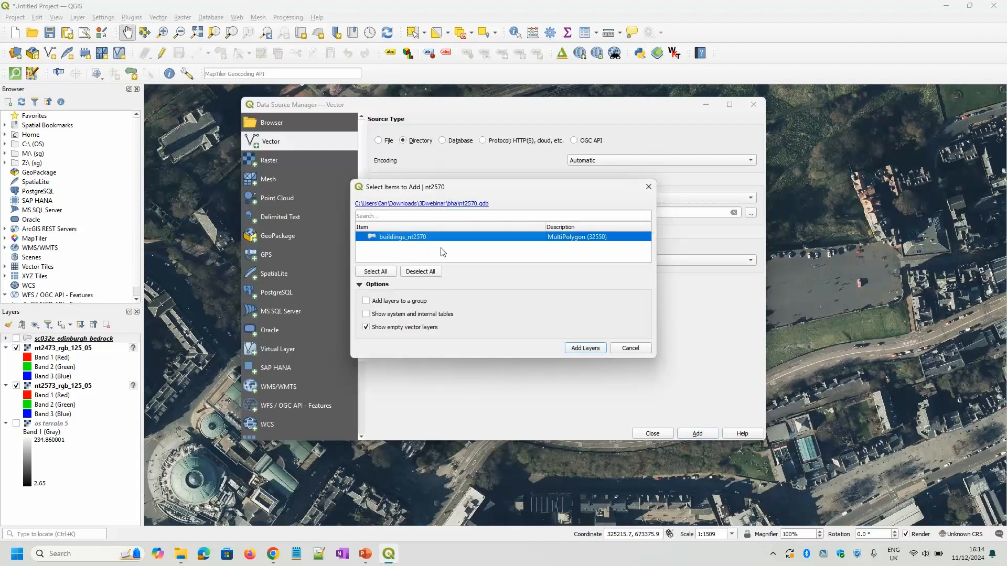
left_click(586, 348)
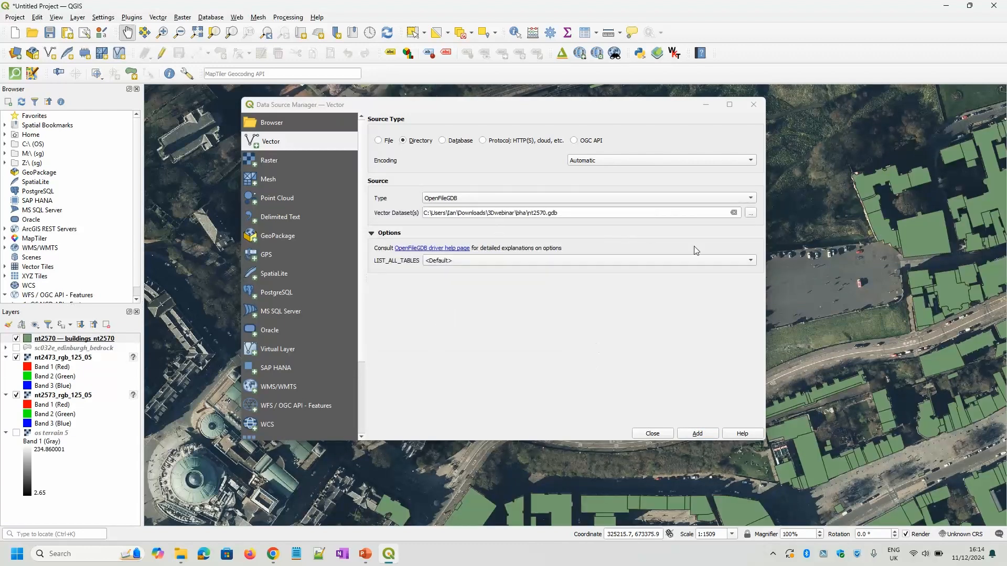
Add the buildings_nt2070 layer from nt2070.gdb in the bha folder, close the data source manager and inspect the coverage of both building layers.
left_click(751, 213)
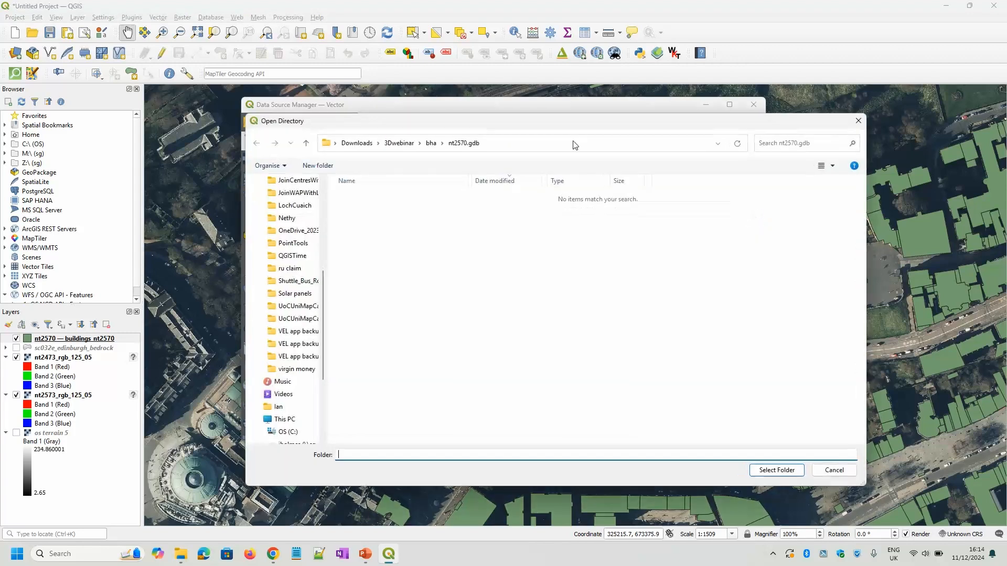
left_click(431, 144)
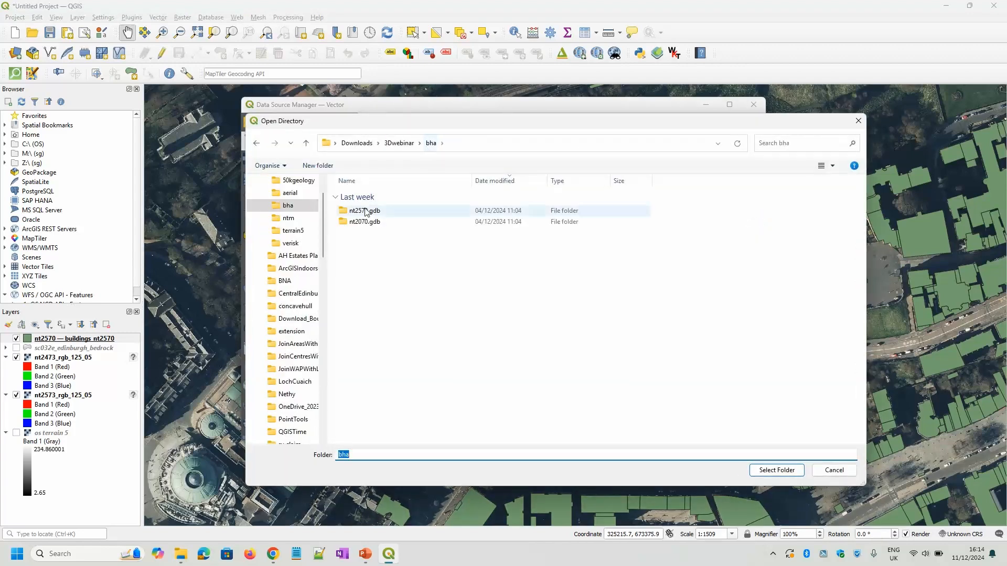
double_click(376, 223)
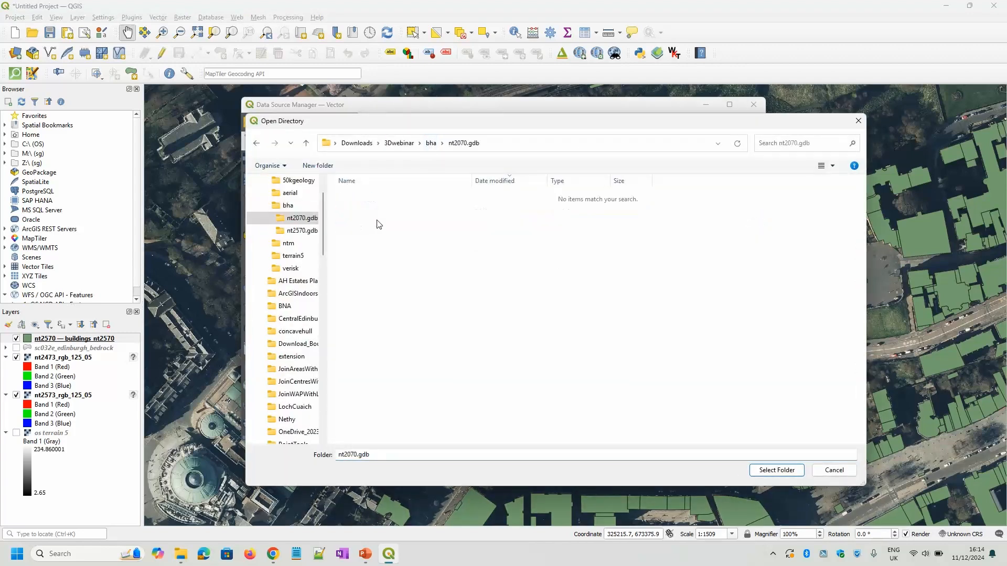
left_click(788, 471)
left_click(701, 434)
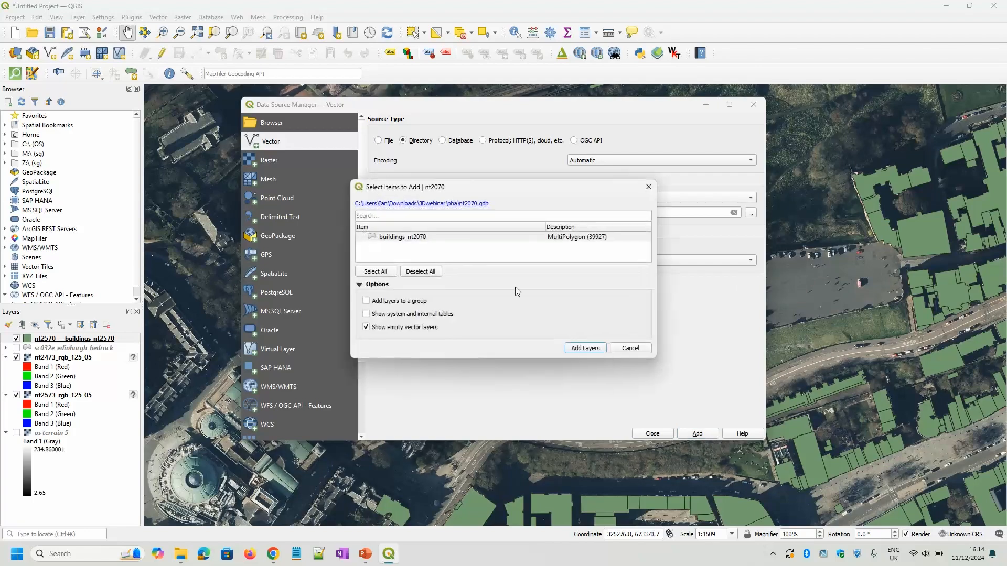
left_click(412, 239)
left_click(594, 348)
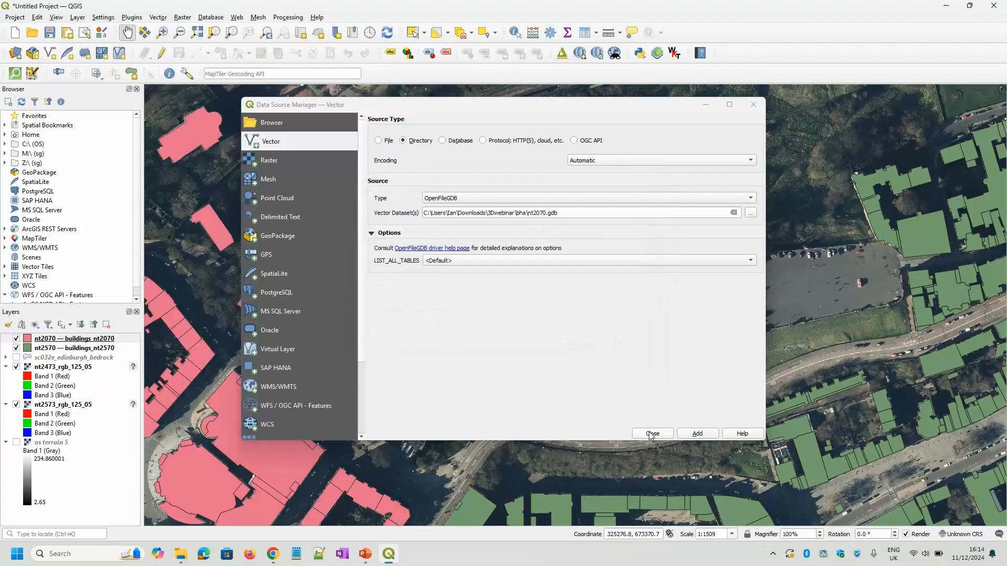
left_click(652, 433)
scroll(606, 336, "down", 2)
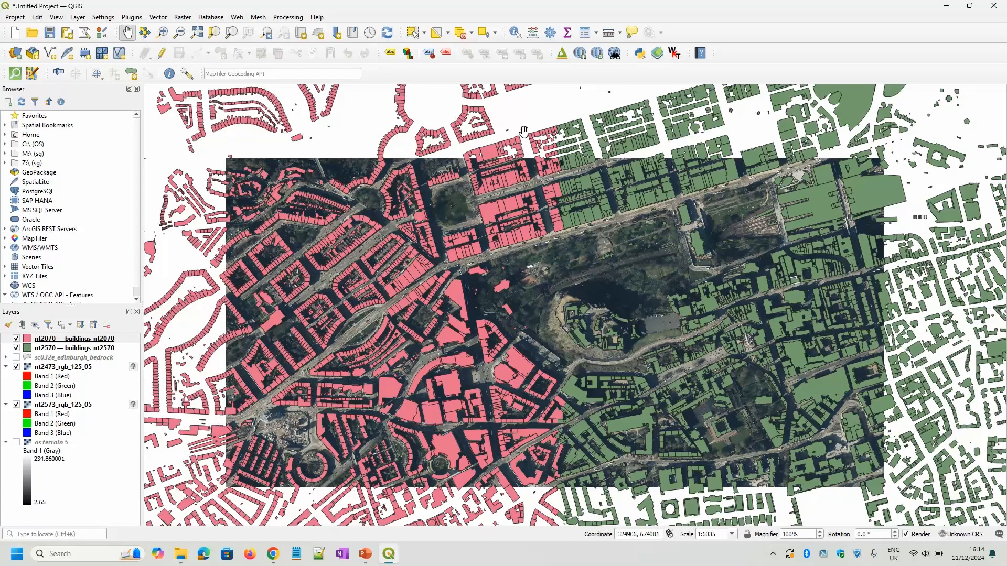
scroll(553, 285, "down", 2)
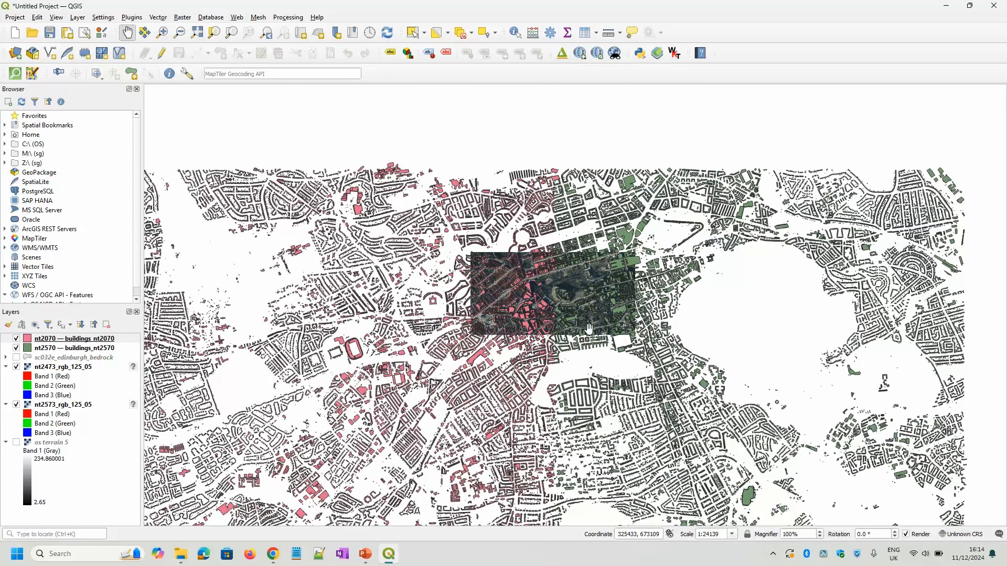
scroll(560, 313, "up", 1)
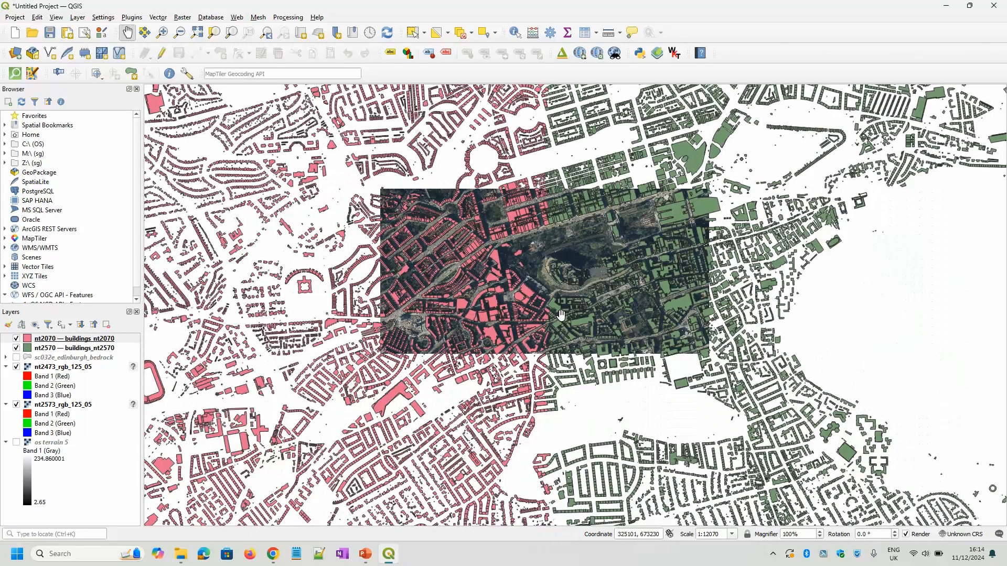
Set up Merge Vector Layers with buildings_nt2070 and buildings_nt2570 as inputs and the project CRS OSGB36 / British National Grid as destination.
left_click(586, 274)
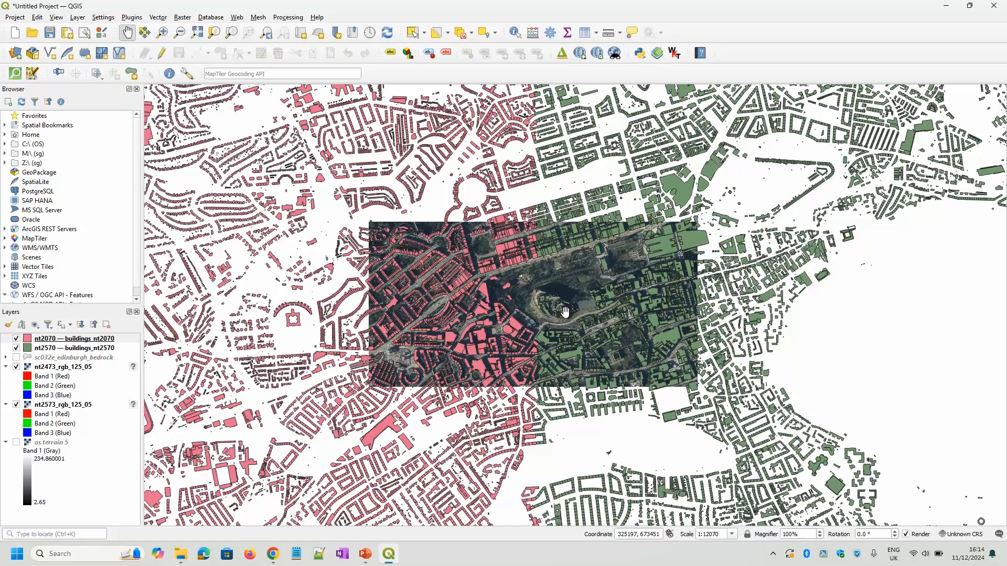
scroll(565, 311, "up", 1)
left_click_drag(523, 297, 577, 304)
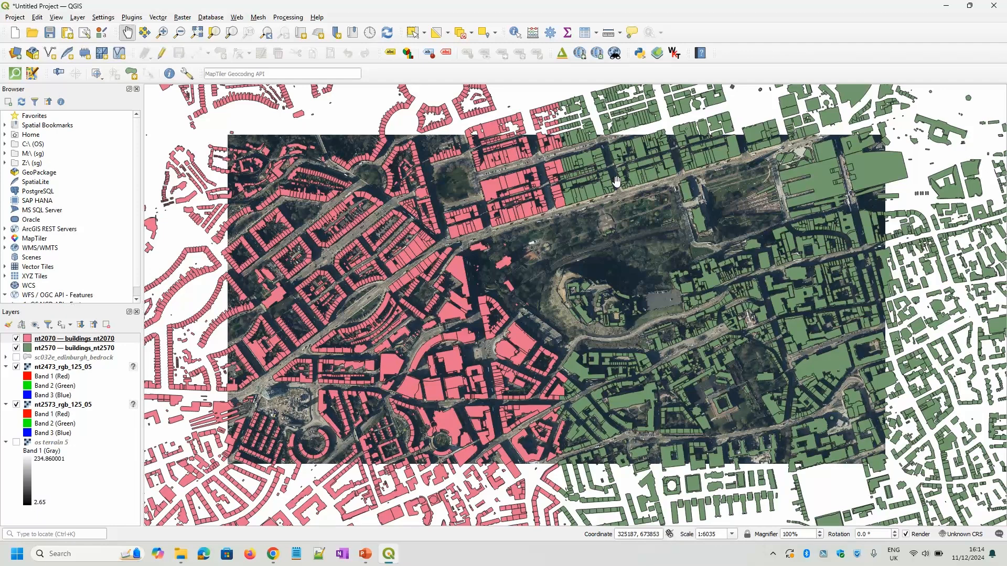
left_click(289, 17)
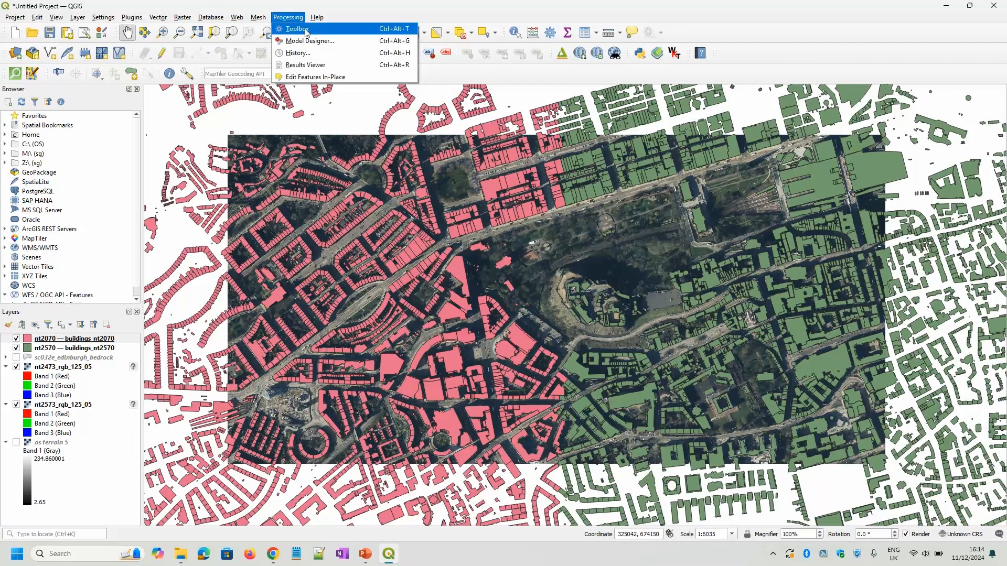
left_click(306, 30)
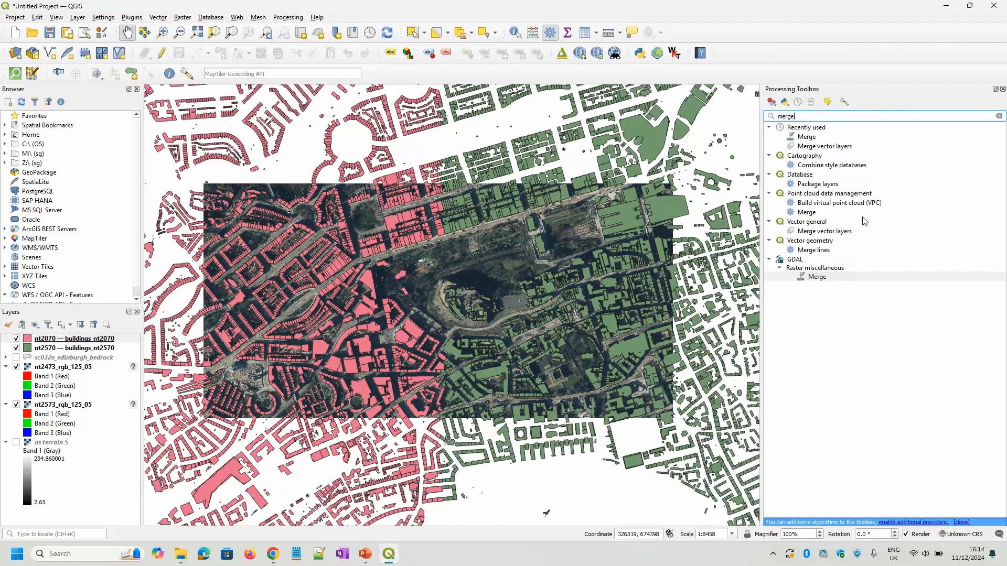
double_click(824, 232)
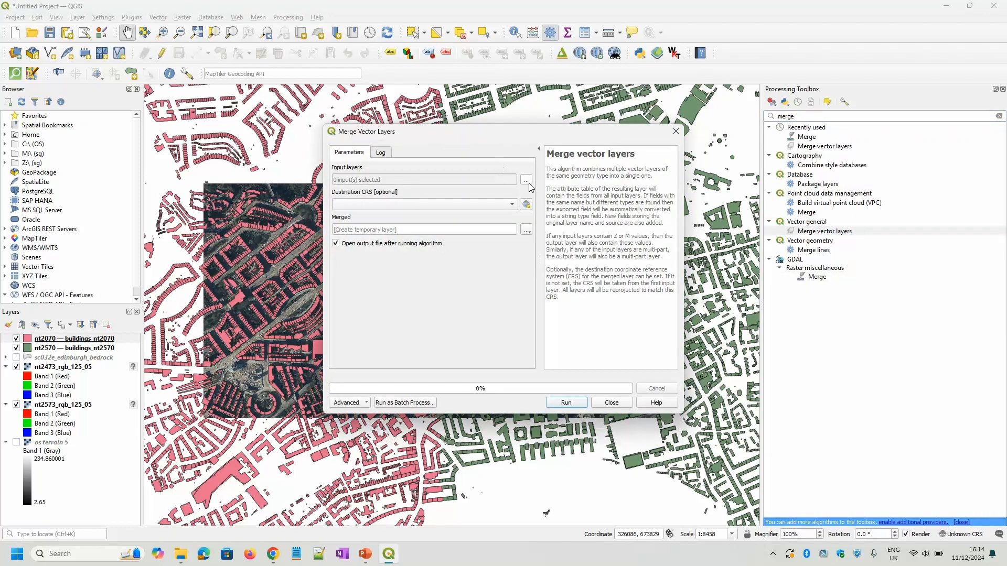
left_click(526, 181)
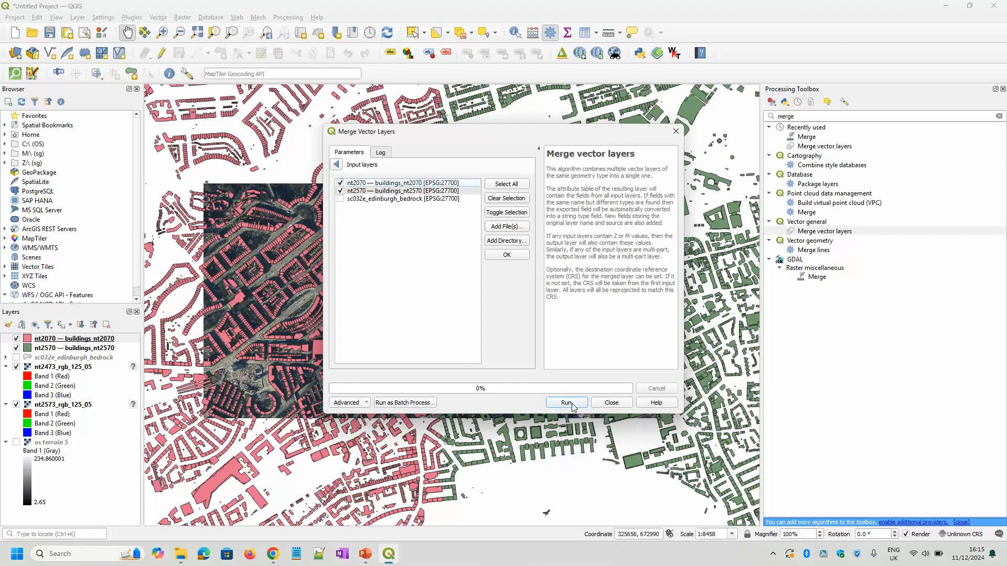
left_click(336, 165)
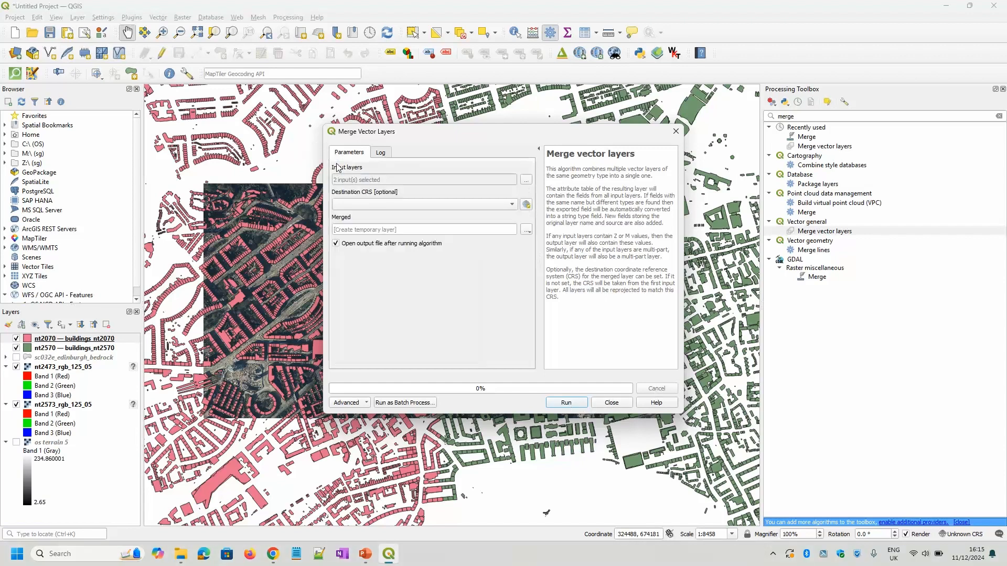
left_click(511, 206)
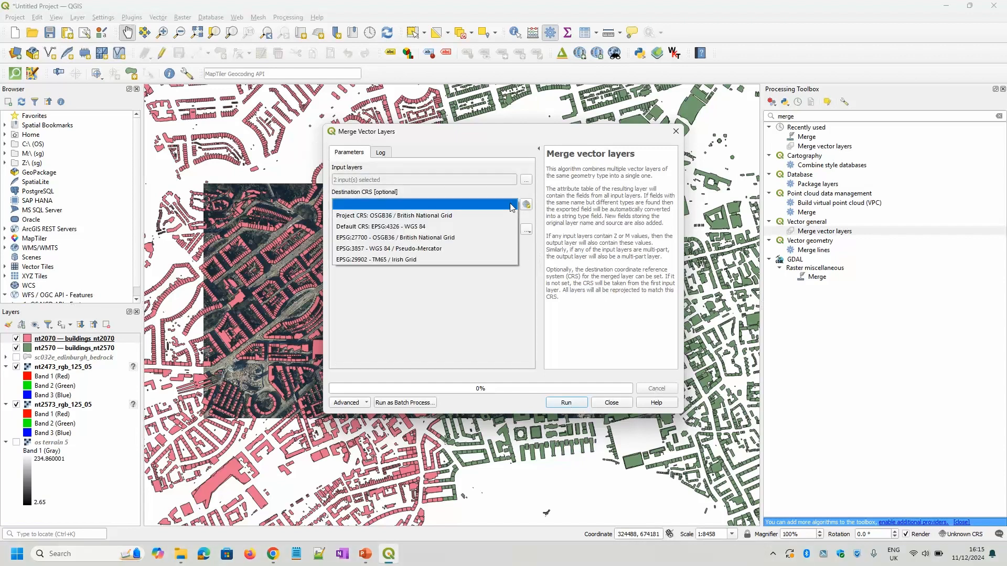
left_click(415, 217)
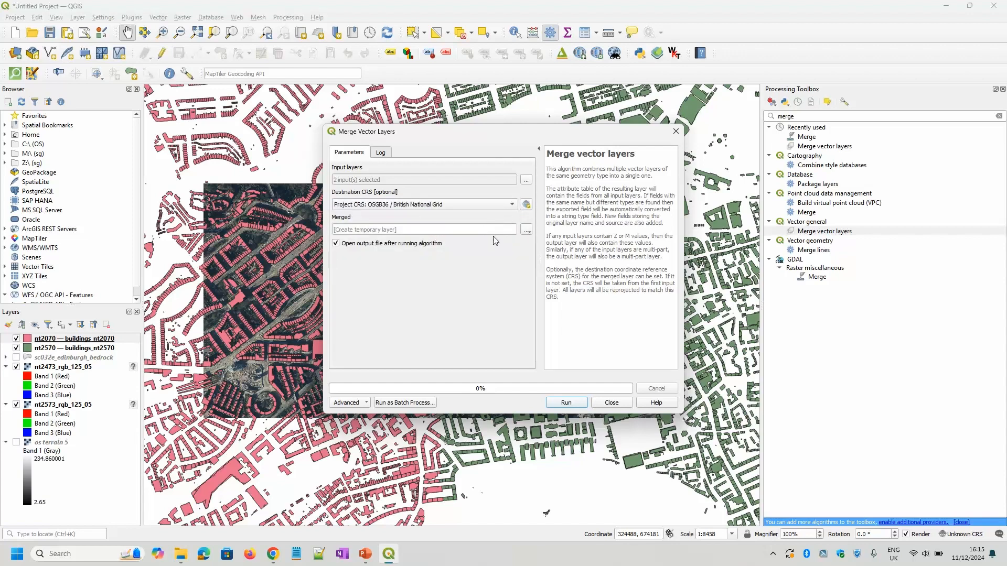
Set the merge output to GeoPackage bha.gpkg in the 3Dwebinar bha folder with layer name bha, then run the merge.
left_click(525, 231)
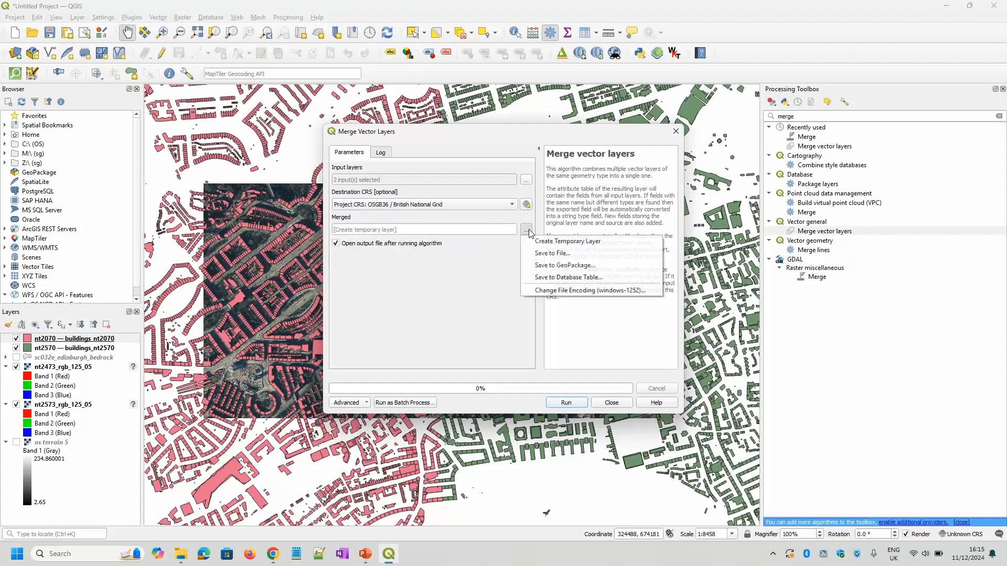
left_click(552, 265)
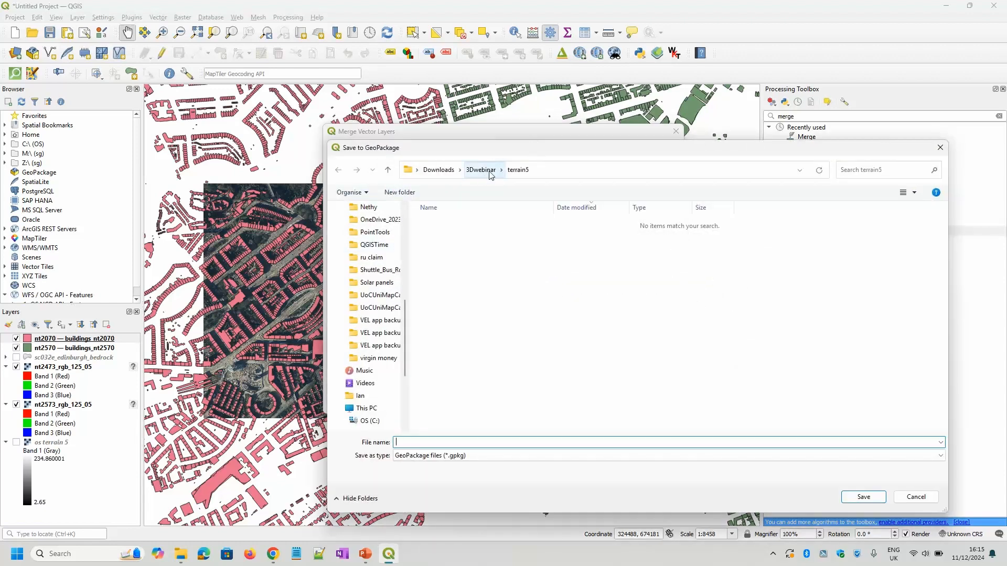
left_click(491, 175)
double_click(446, 249)
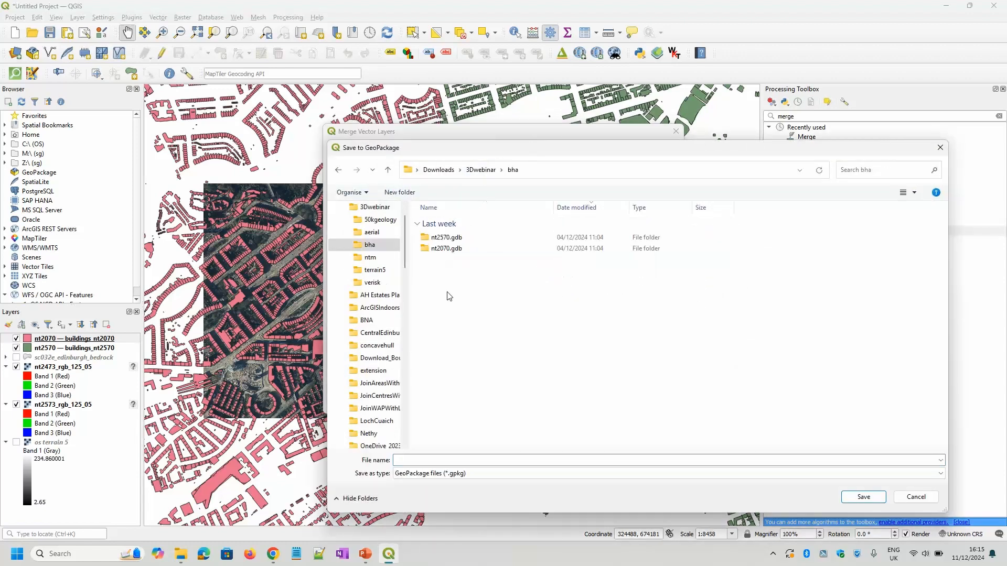
left_click(422, 459)
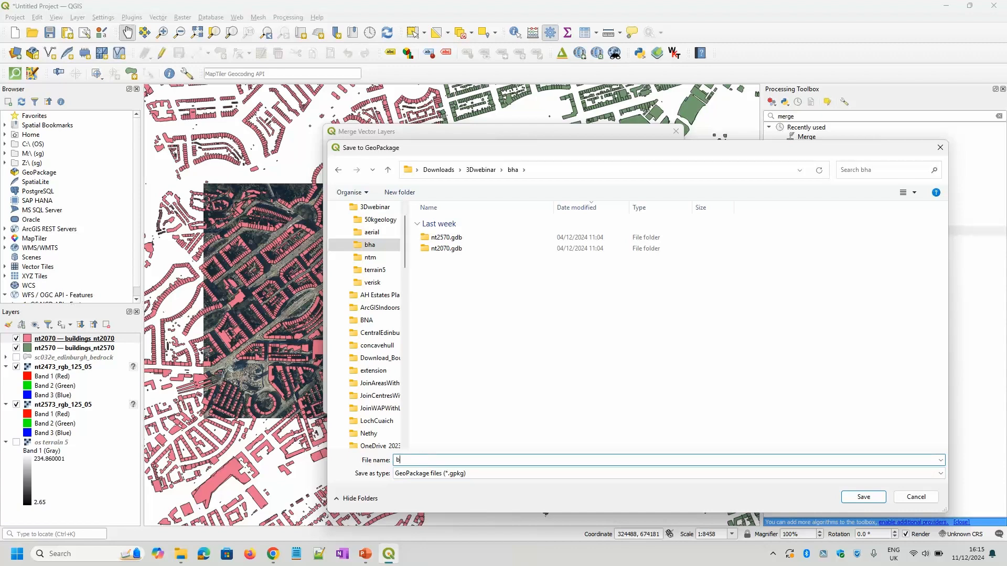
left_click(871, 498)
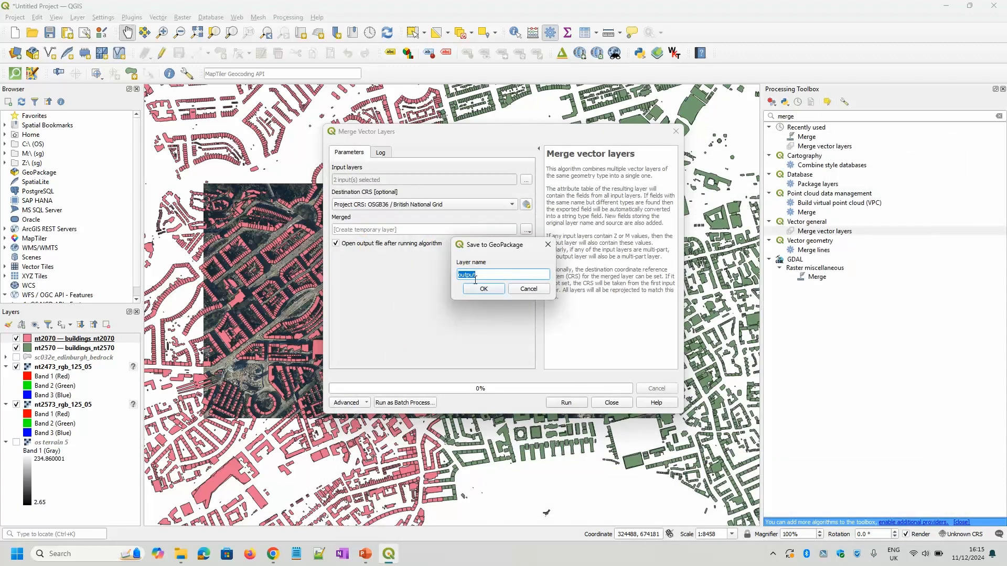
type("bha")
left_click(484, 290)
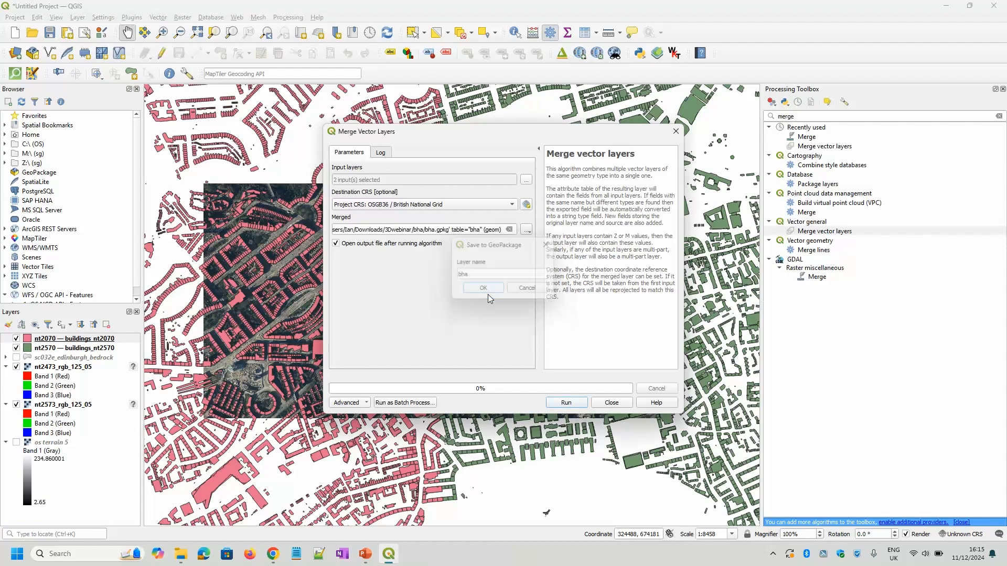
left_click(566, 403)
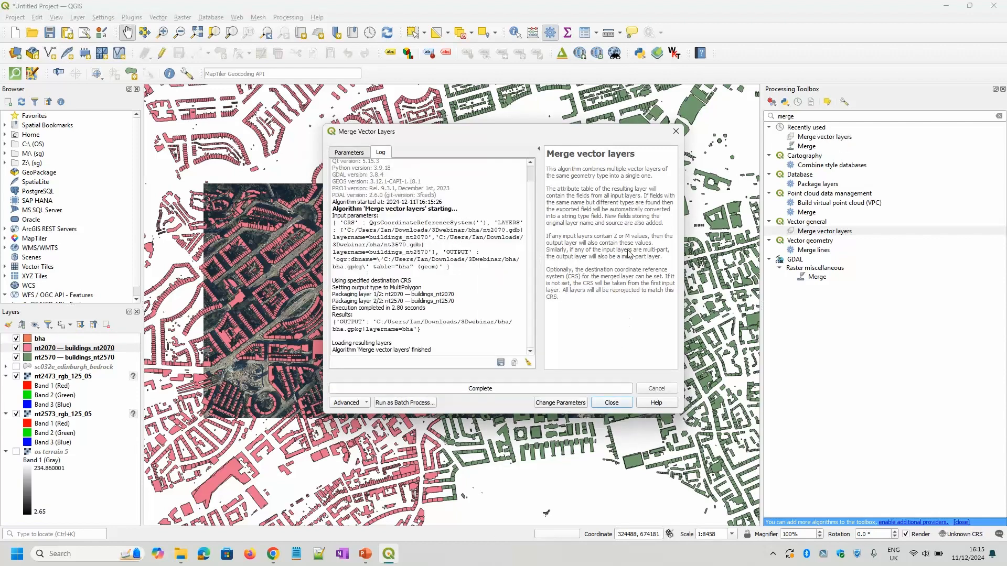
left_click(611, 402)
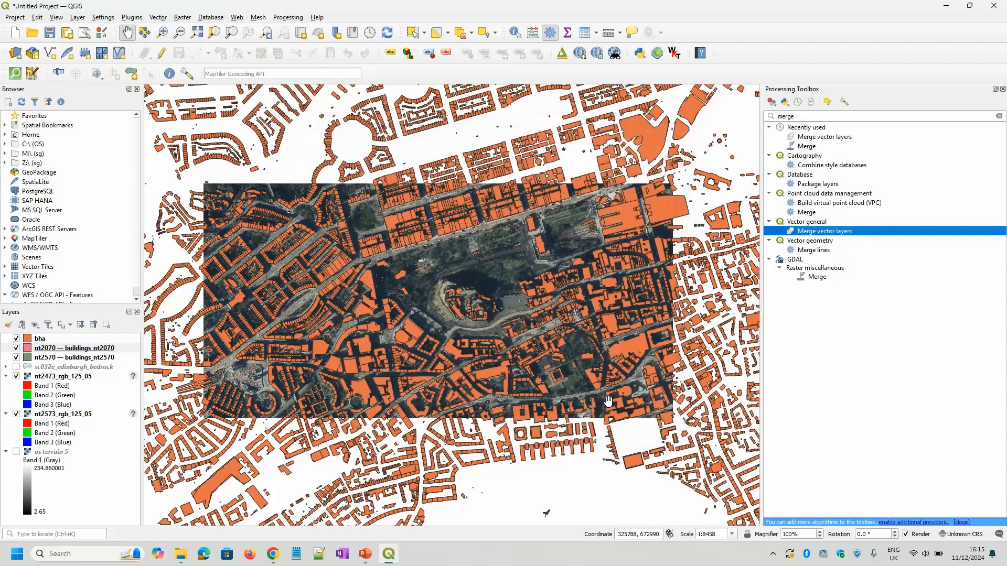
Hide the two original building layers and inspect the coverage of the merged bha layer against the aerial imagery.
left_click(17, 348)
left_click(16, 357)
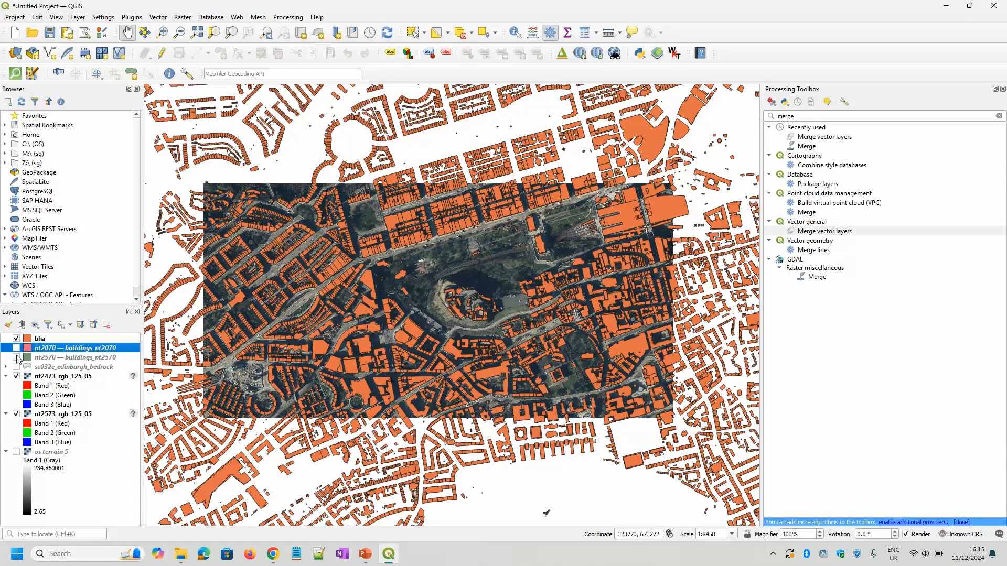
scroll(427, 378, "down", 3)
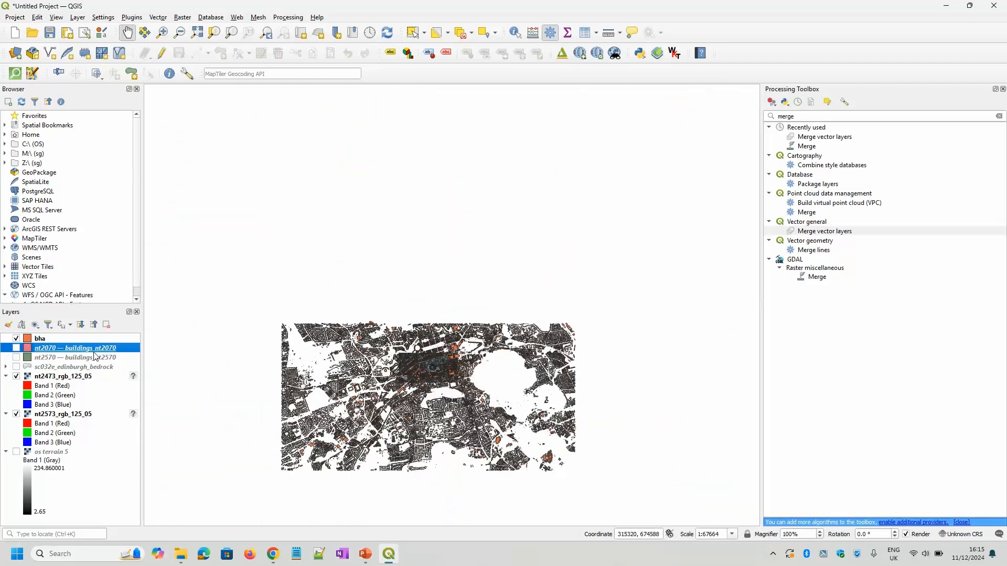
left_click(16, 339)
left_click(16, 339)
mouse_move(405, 382)
left_mouse_down()
mouse_move(438, 317)
mouse_move(432, 308)
left_mouse_up()
scroll(432, 307, "up", 1)
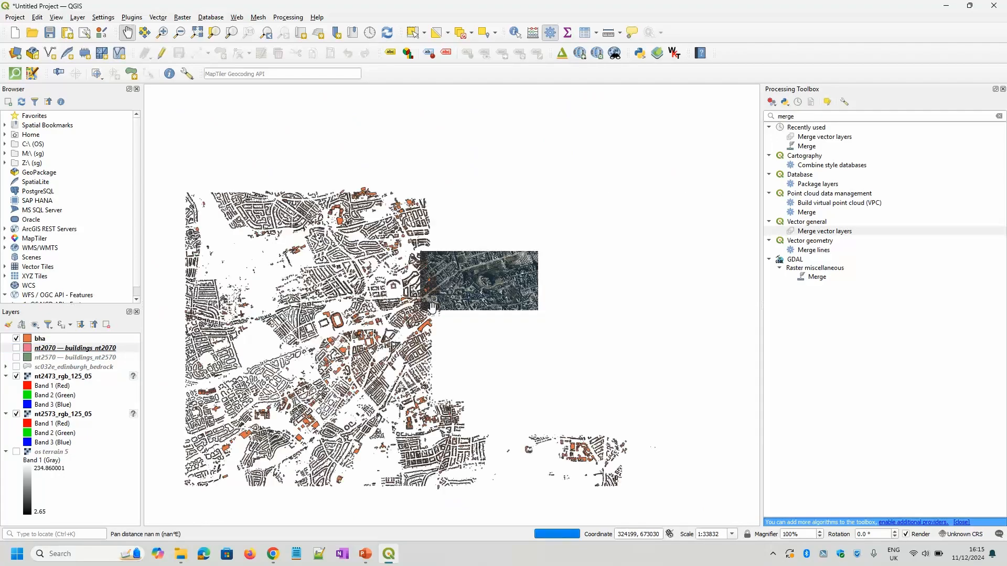
scroll(432, 308, "up", 1)
left_click_drag(535, 261, 492, 296)
scroll(492, 297, "up", 1)
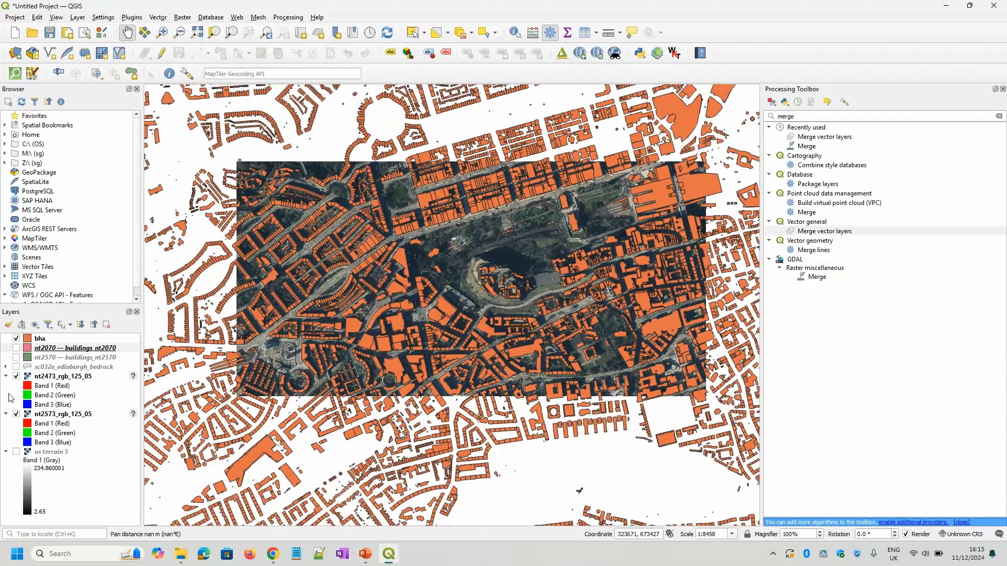
Remove the buildings_nt2070 and buildings_nt2570 layers from the project.
left_click(60, 350)
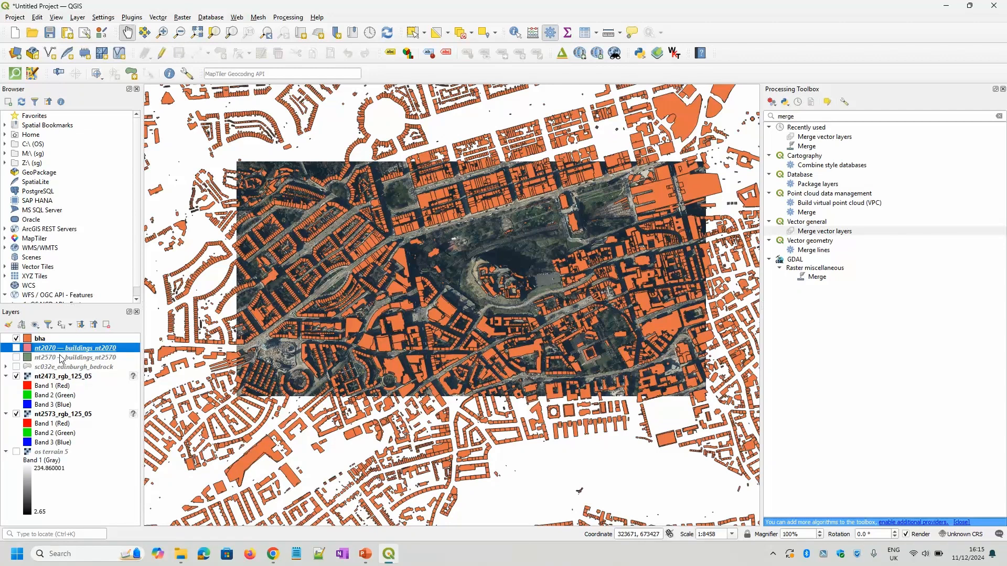
left_click(62, 359, "ctrl")
right_click(61, 359)
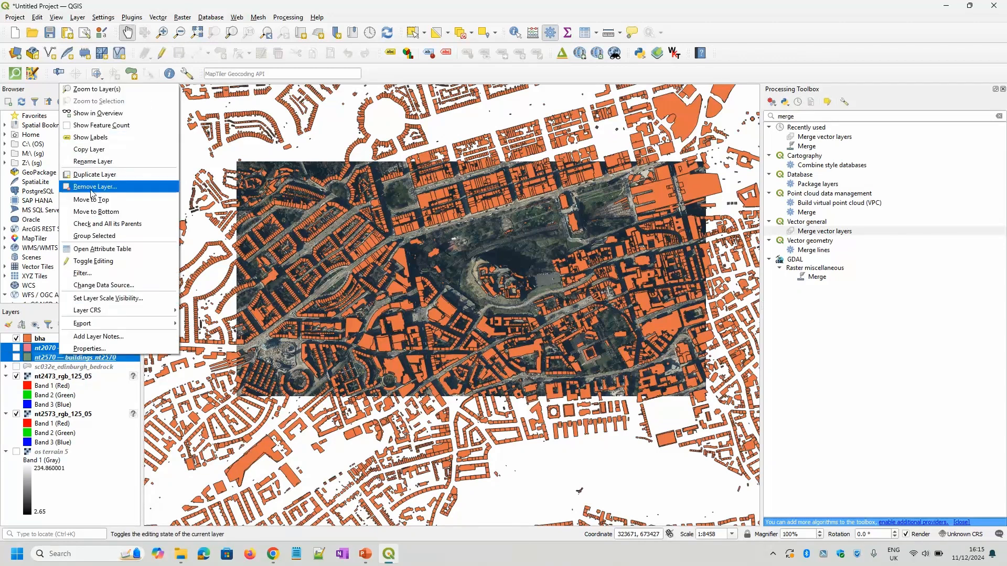
left_click(92, 187)
left_click(477, 288)
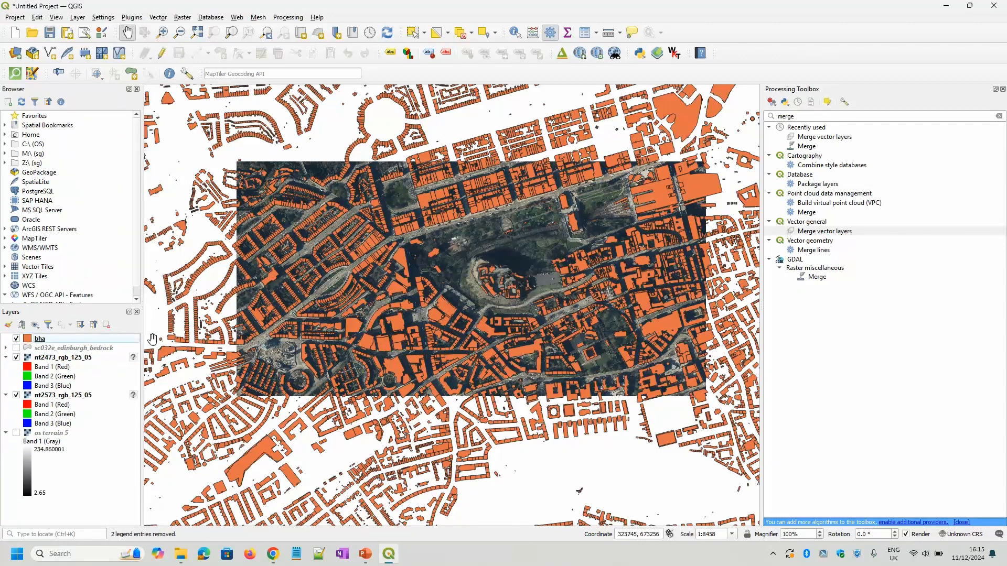
Delete all bha buildings outside the aerial imagery by selecting those over it and inverting the selection, and save the layer edits.
left_click(53, 341)
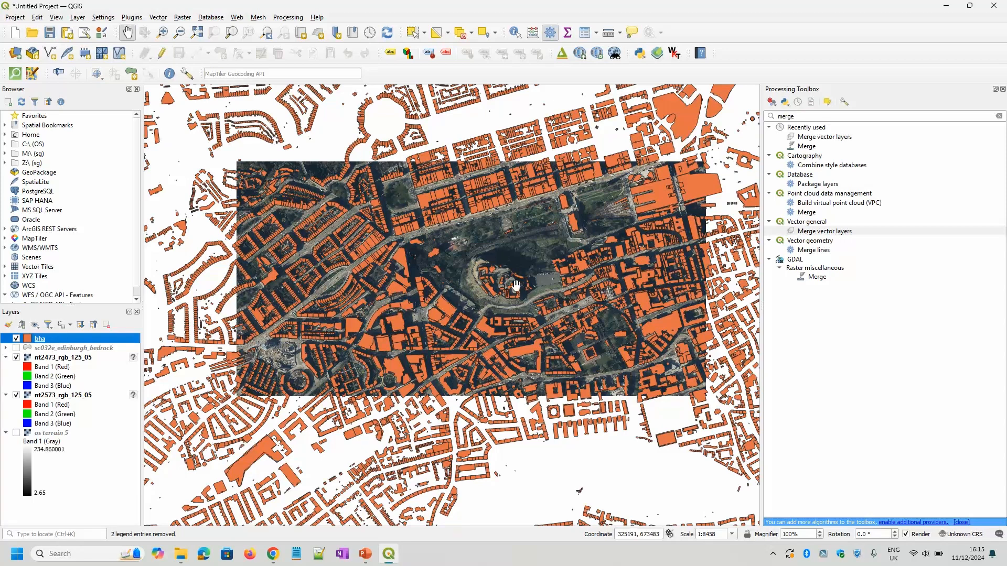
left_click(413, 32)
left_click_drag(243, 167, 704, 400)
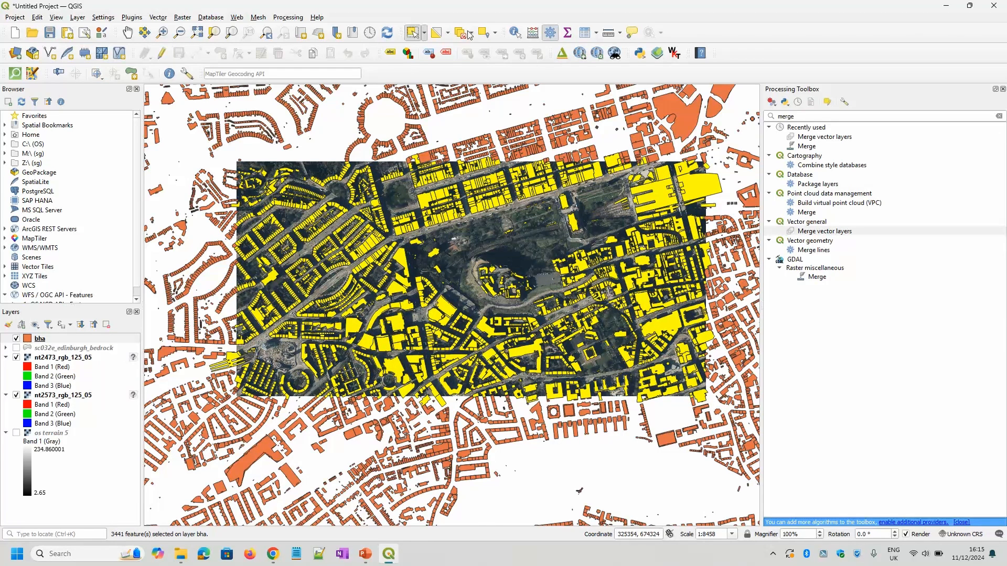
left_click(436, 33)
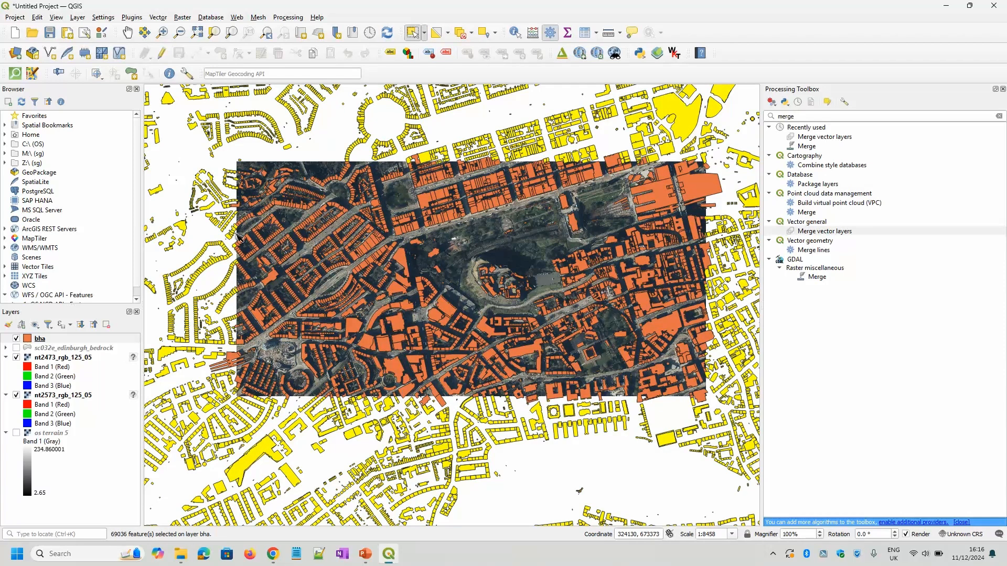
left_click(161, 54)
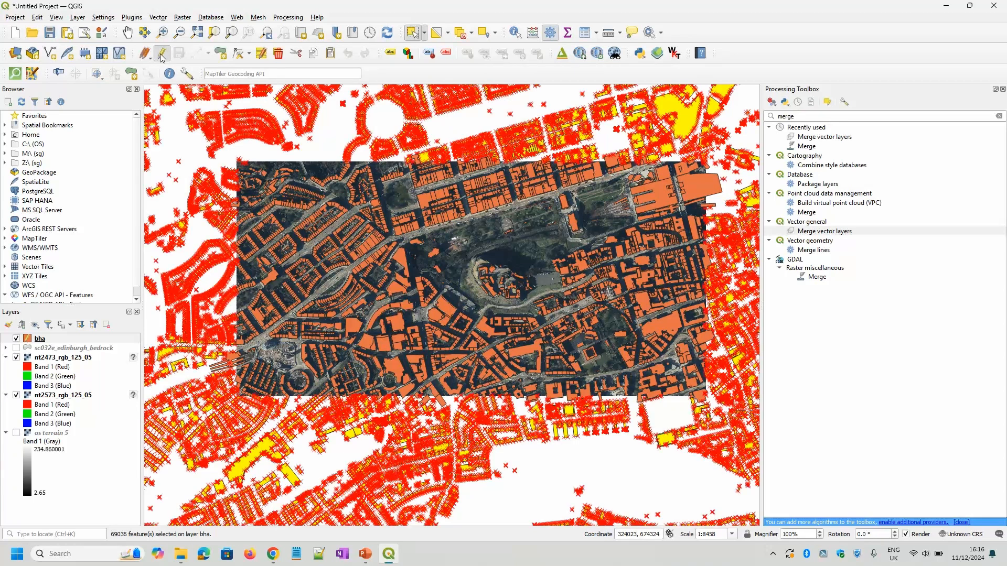
left_click(278, 54)
left_click(550, 288)
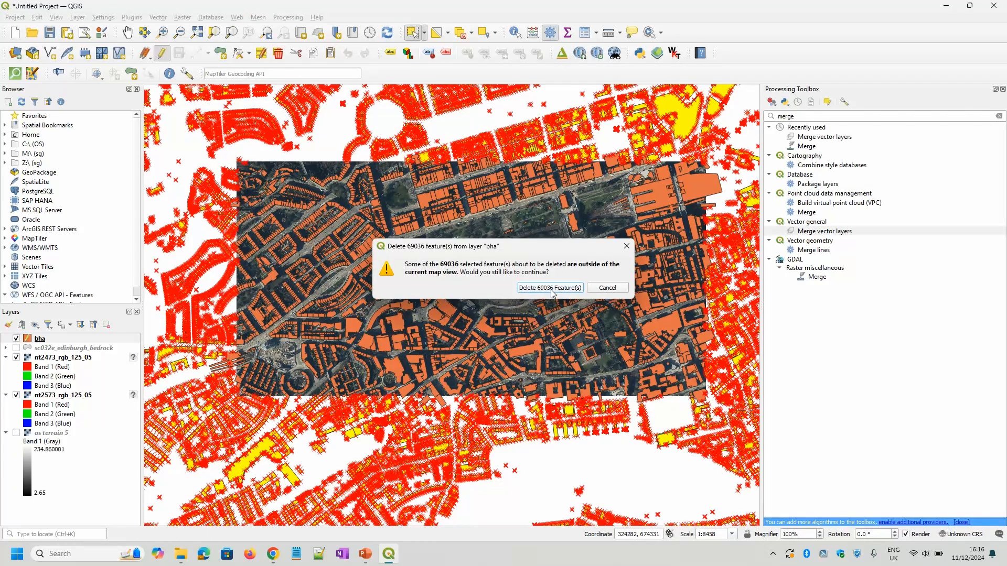
left_click(163, 54)
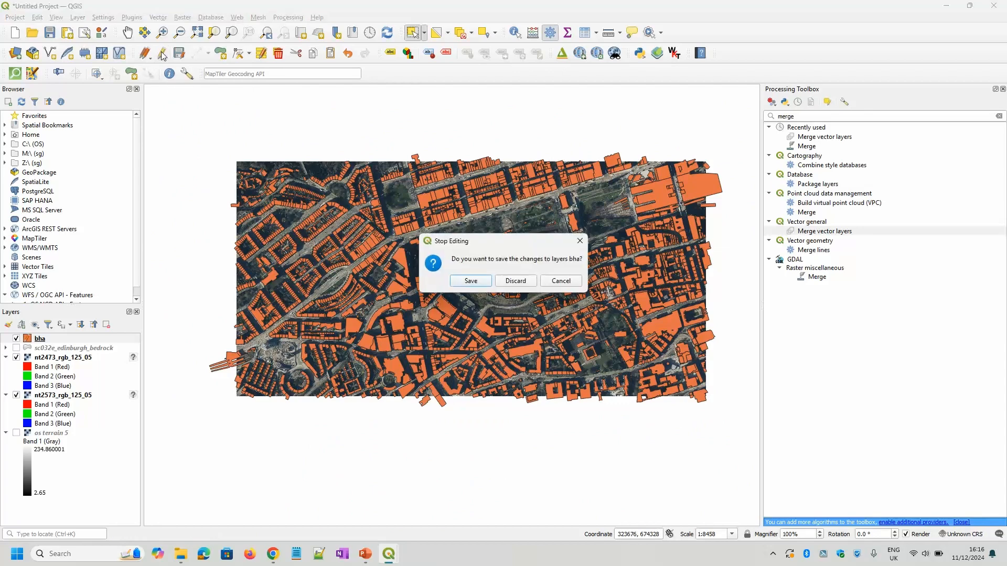
left_click(456, 285)
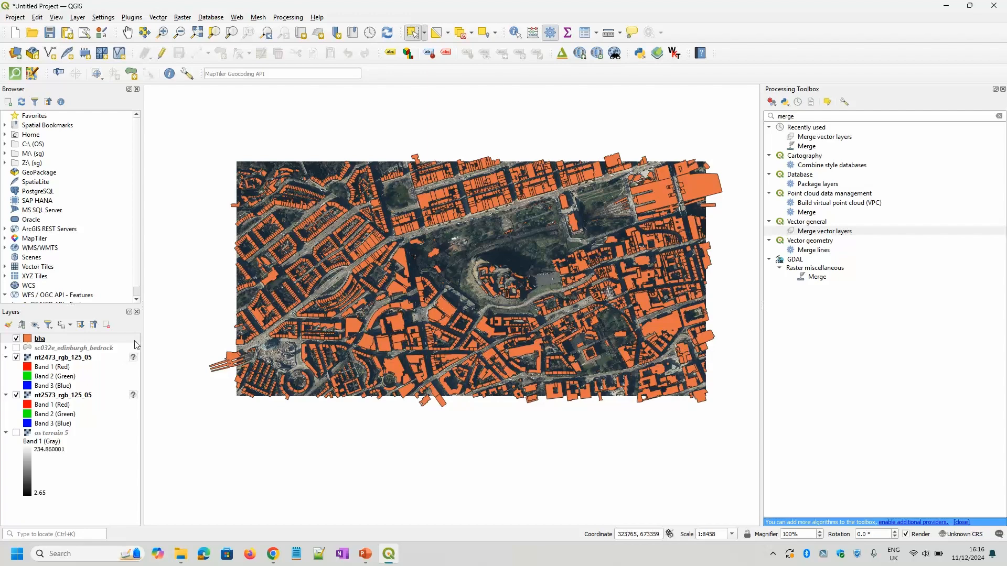
Hide the bha layer and zoom the map in on Edinburgh Castle rock in the aerial imagery.
left_click(16, 339)
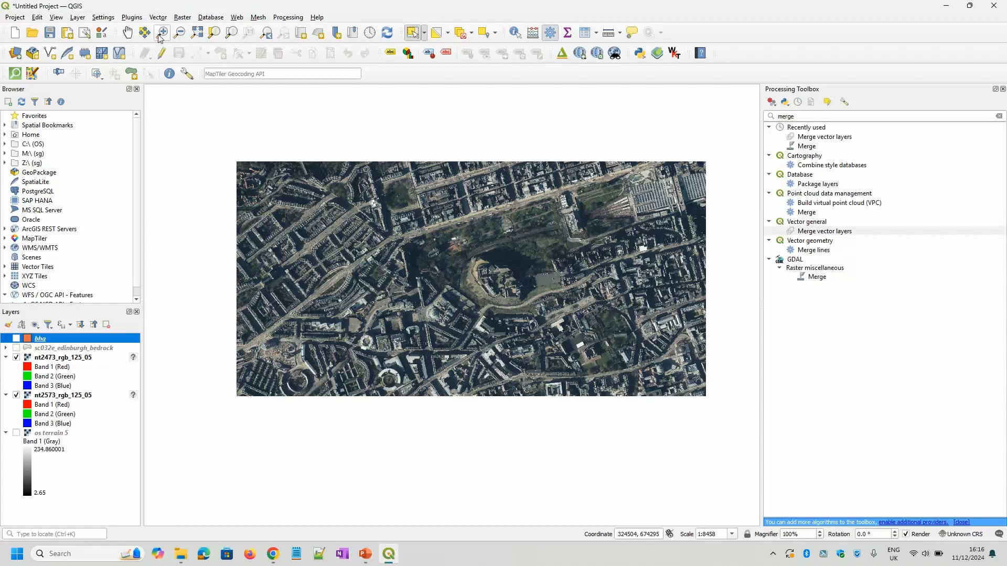
left_click(127, 33)
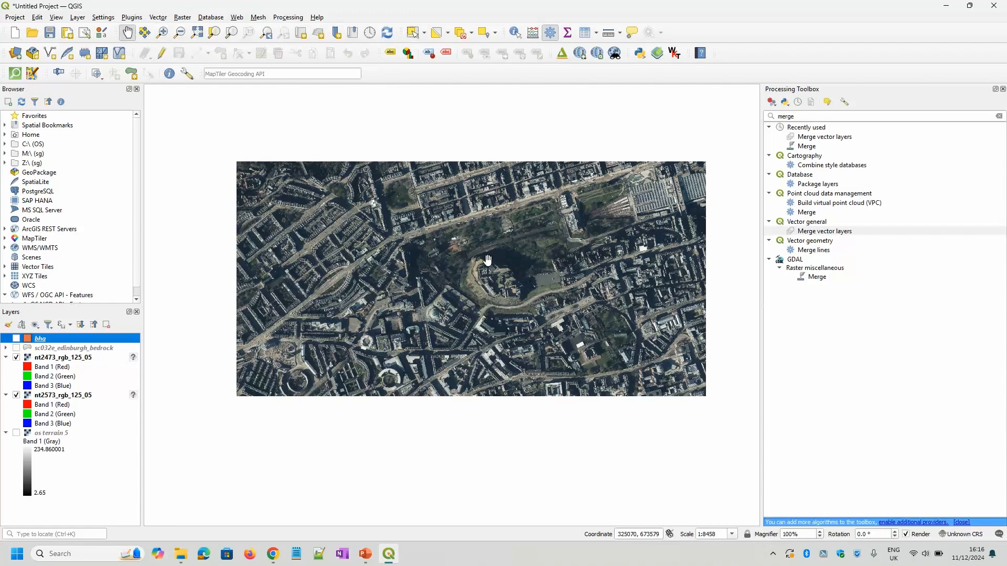
left_click(162, 32)
left_click_drag(465, 227, 535, 326)
left_click_drag(477, 384, 493, 367)
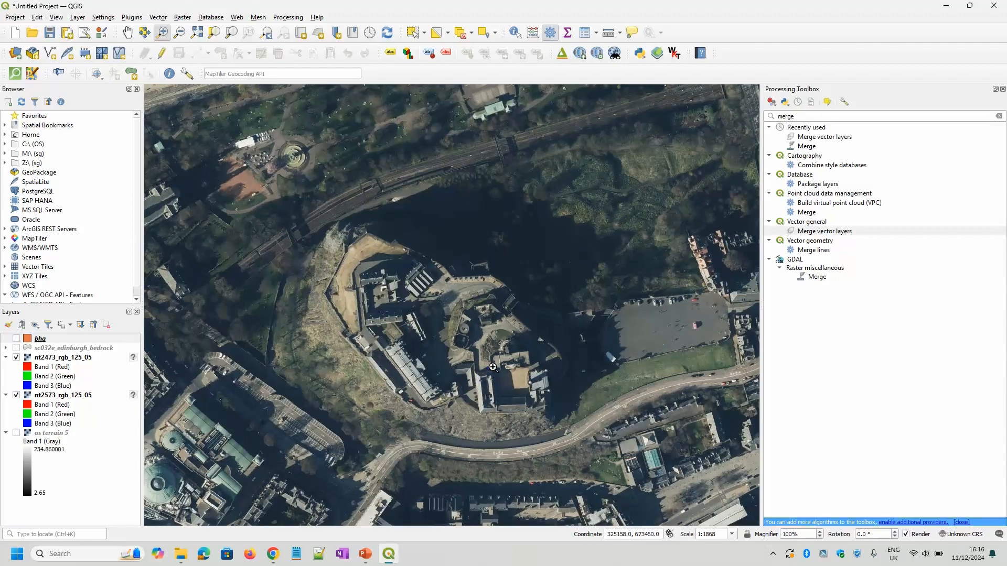
left_click(126, 35)
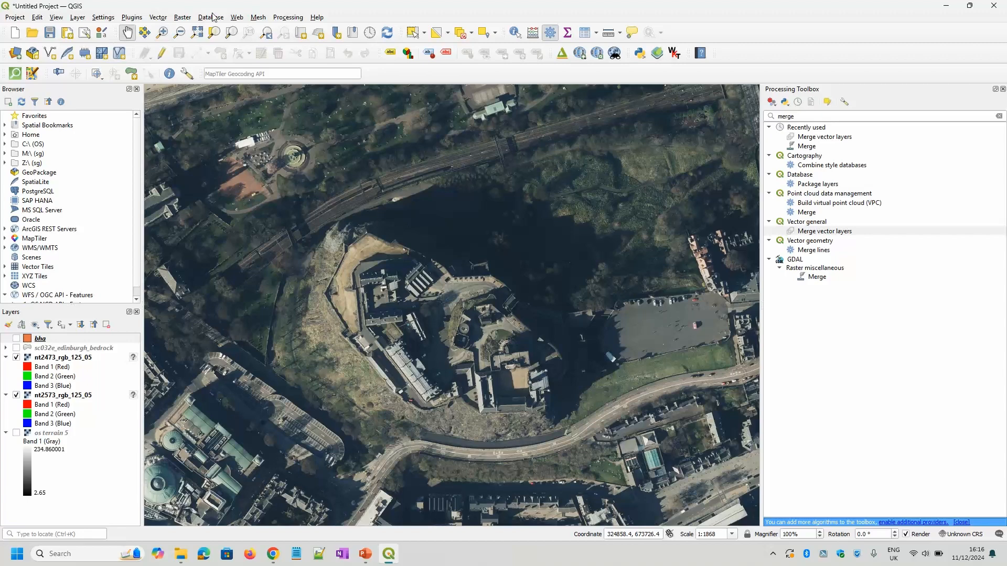
Open the Qgis2threejs Exporter and preview the sc032e_edinburgh_bedrock layer draped over the castle rock terrain, leaving it hidden.
left_click(242, 20)
mouse_move(269, 42)
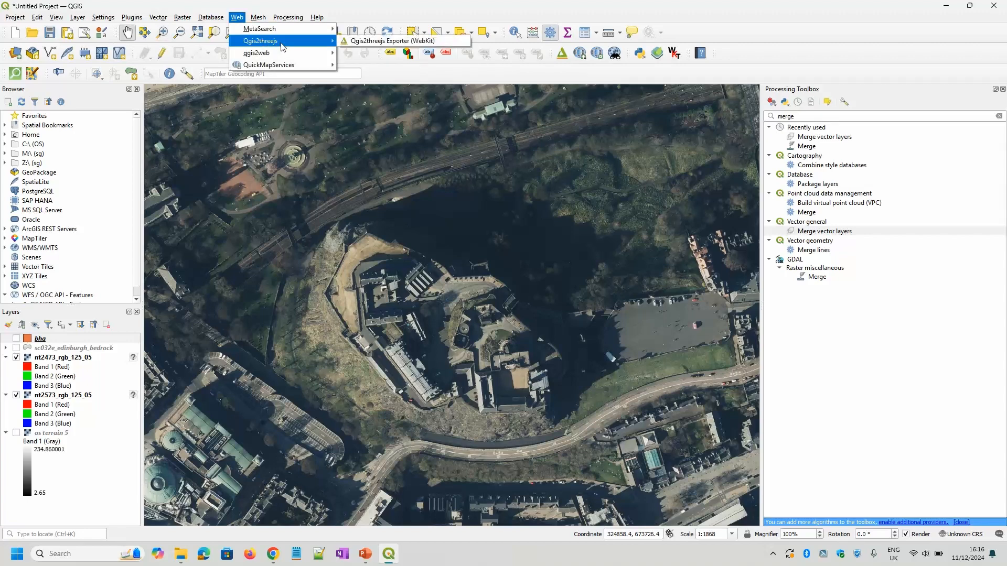
left_click(375, 42)
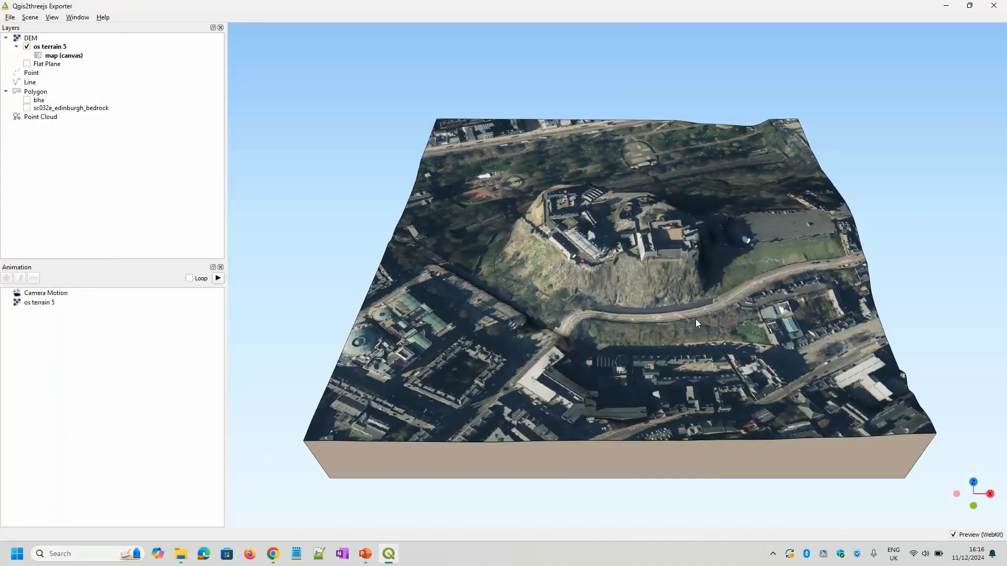
left_click_drag(695, 319, 649, 280)
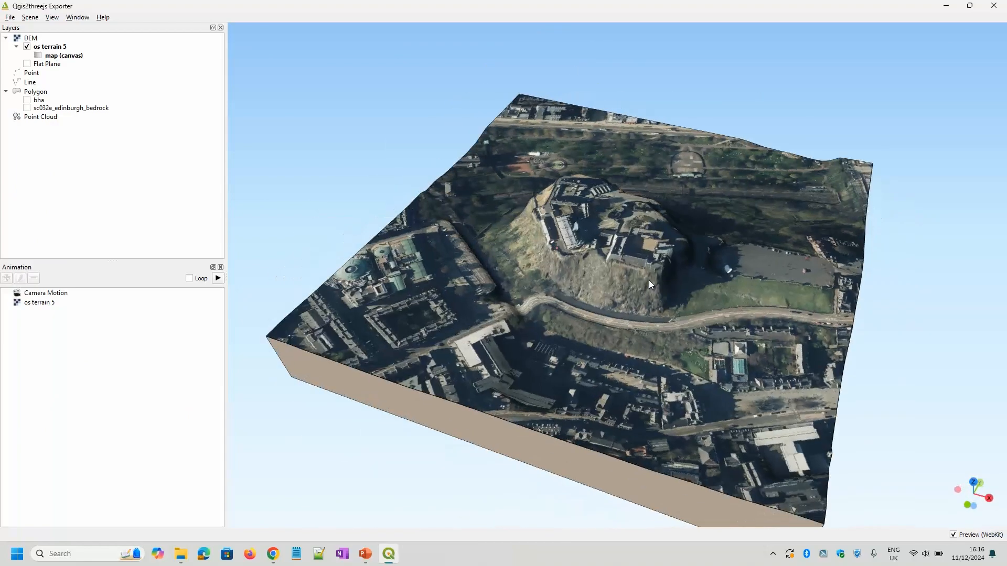
left_click(27, 109)
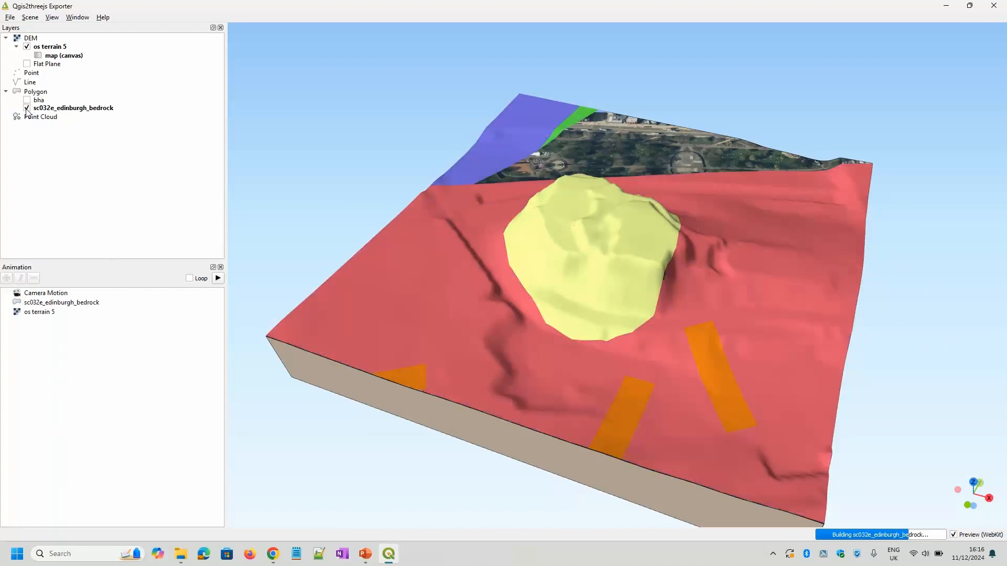
left_click(27, 109)
Show the bha layer in the 3D scene and set its Z coordinate mode to Relative to "os terrain 5" layer with a new altitude expression.
left_click(28, 100)
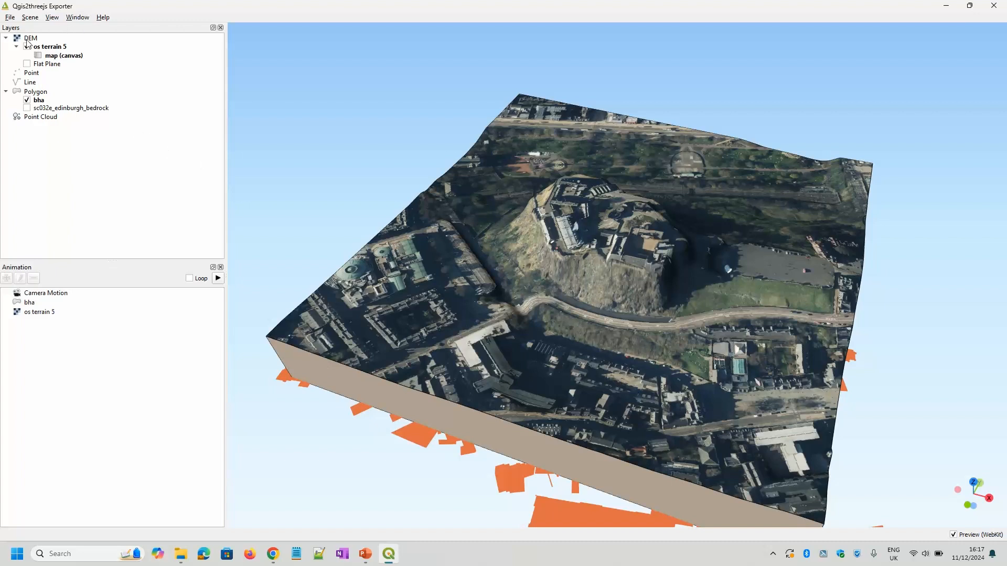
double_click(41, 100)
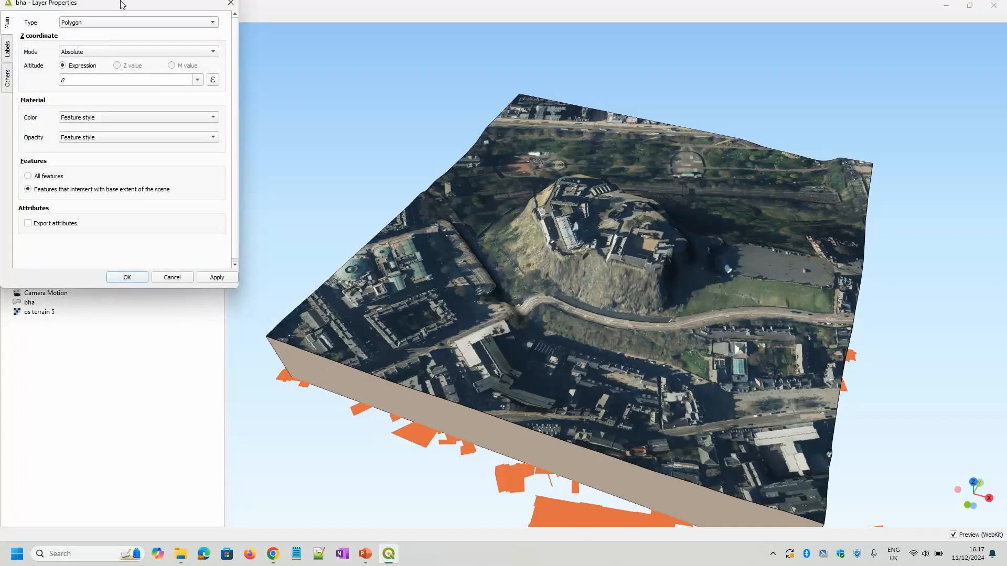
left_click_drag(118, 10, 409, 123)
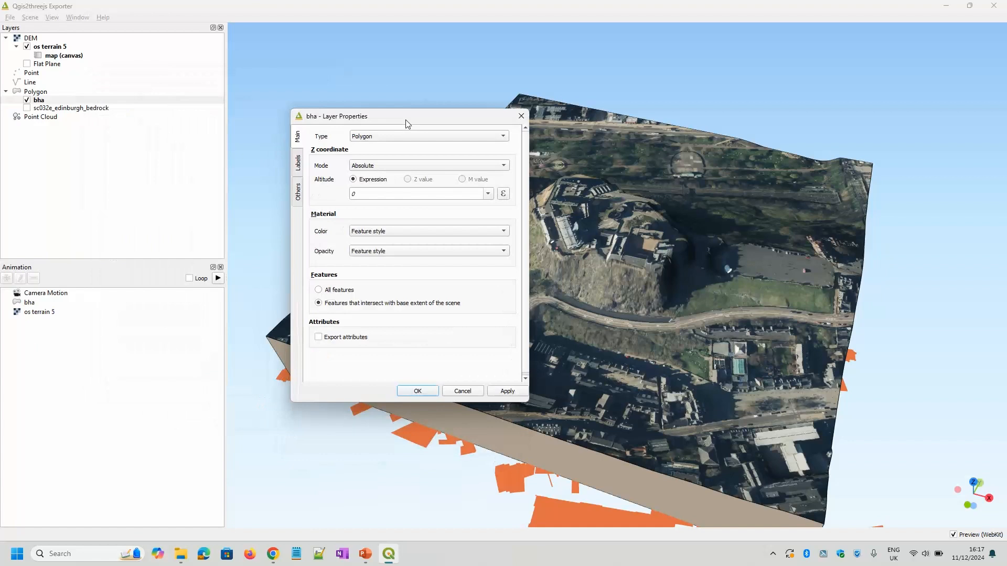
left_click(474, 136)
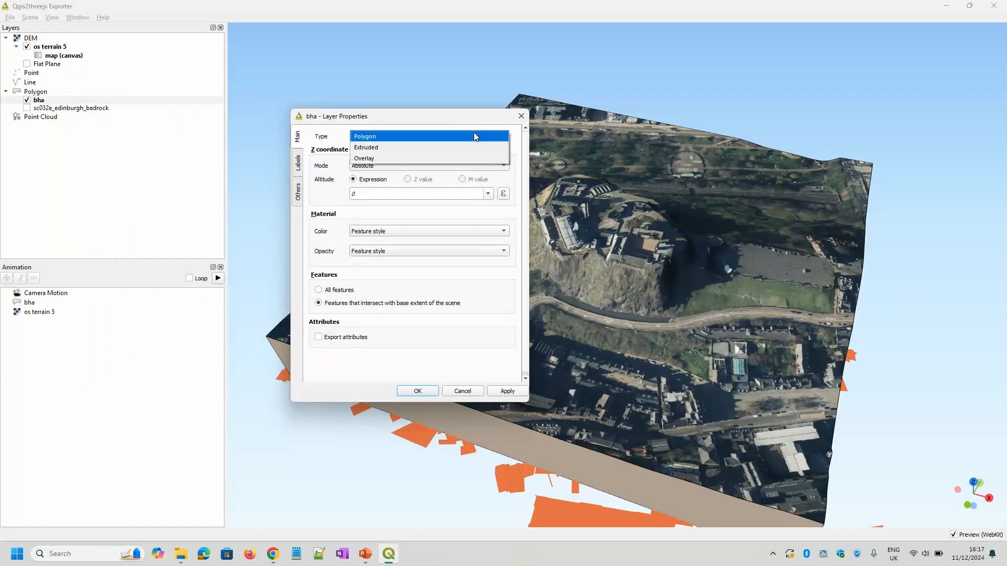
left_click(453, 136)
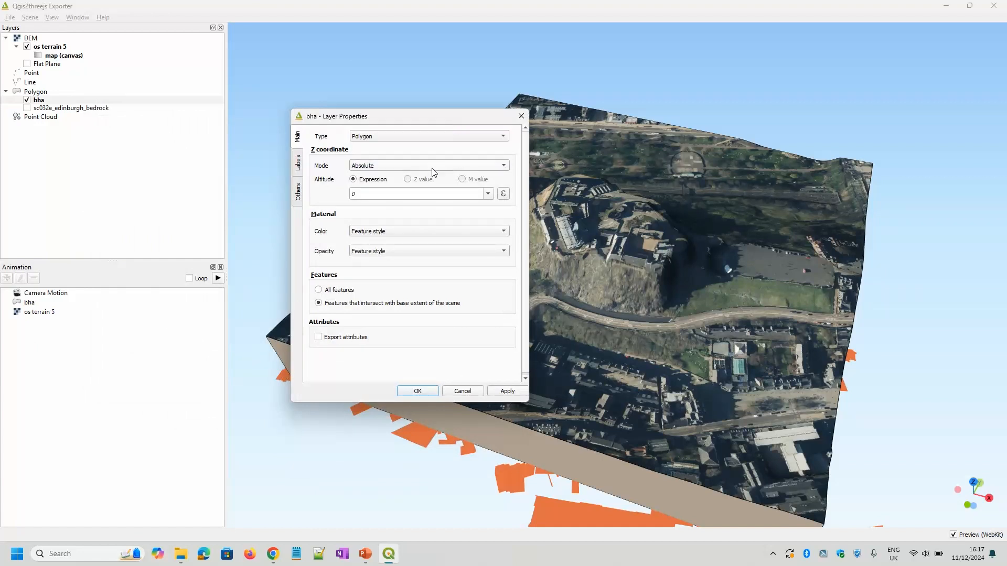
left_click(448, 165)
left_click(385, 178)
left_click_drag(384, 194, 303, 198)
type("z")
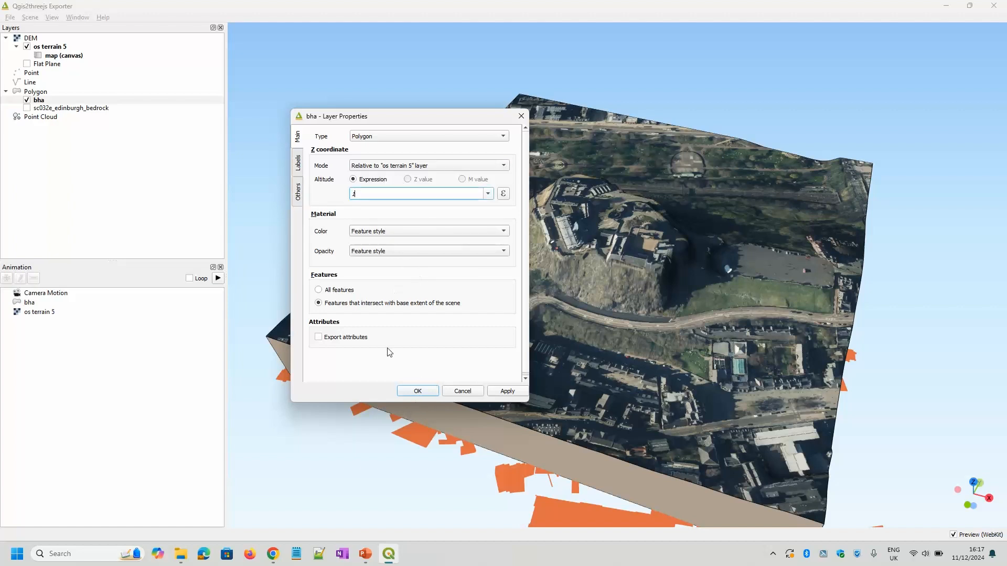
left_click(417, 391)
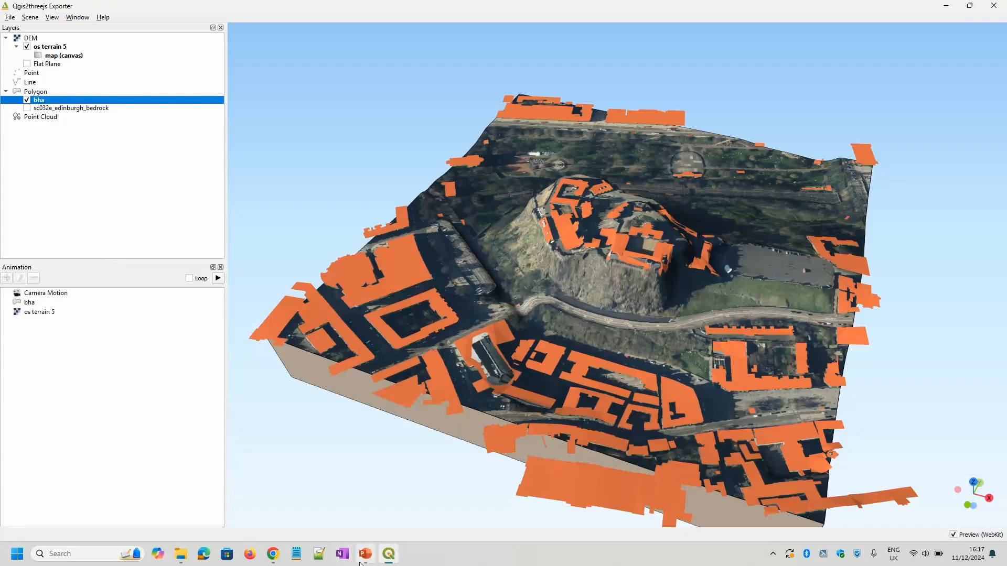
Switch to the PowerPoint presentation and view the OS MasterMap Building Height Attribute slide explaining the height fields.
mouse_move(367, 561)
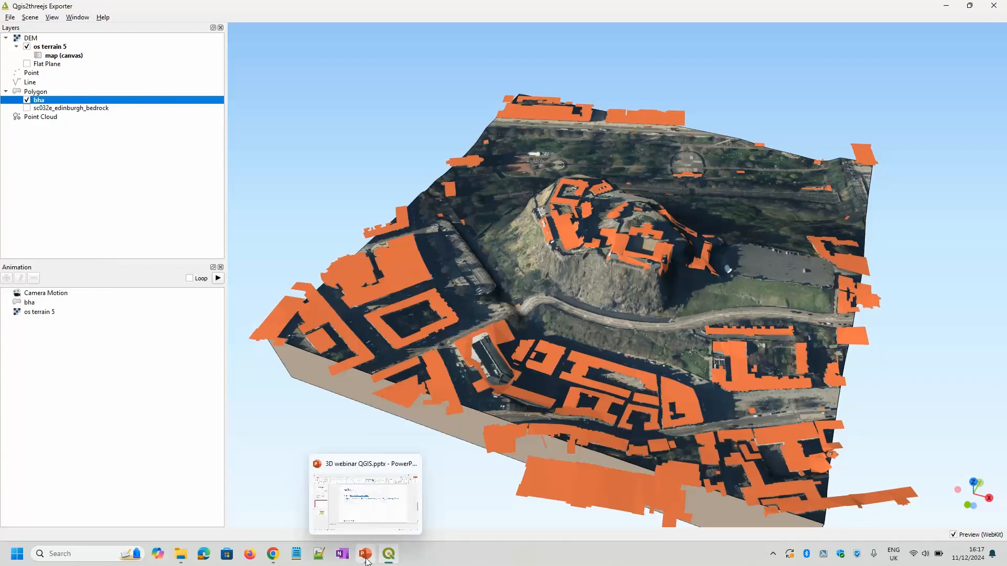
left_click(367, 562)
left_click(48, 373)
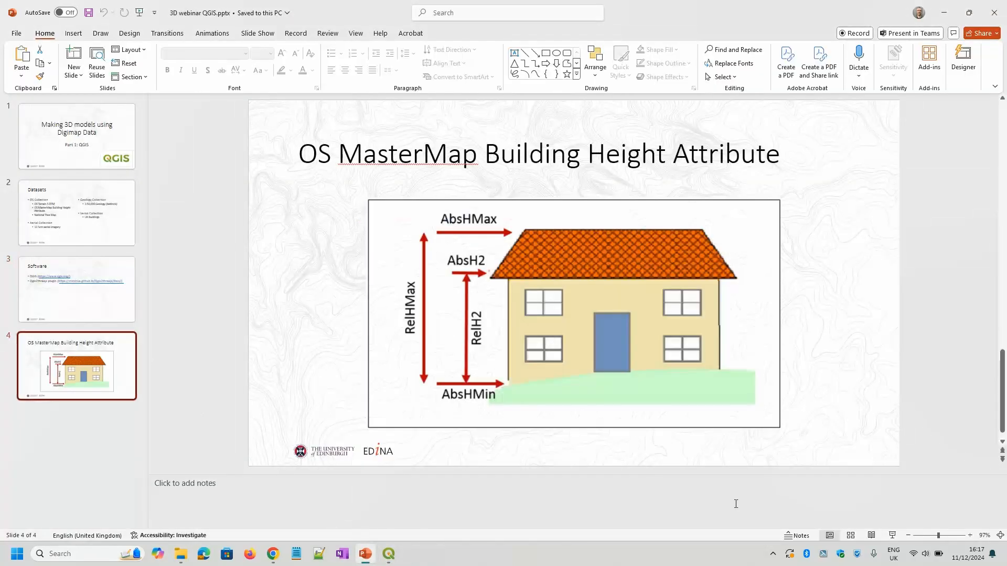
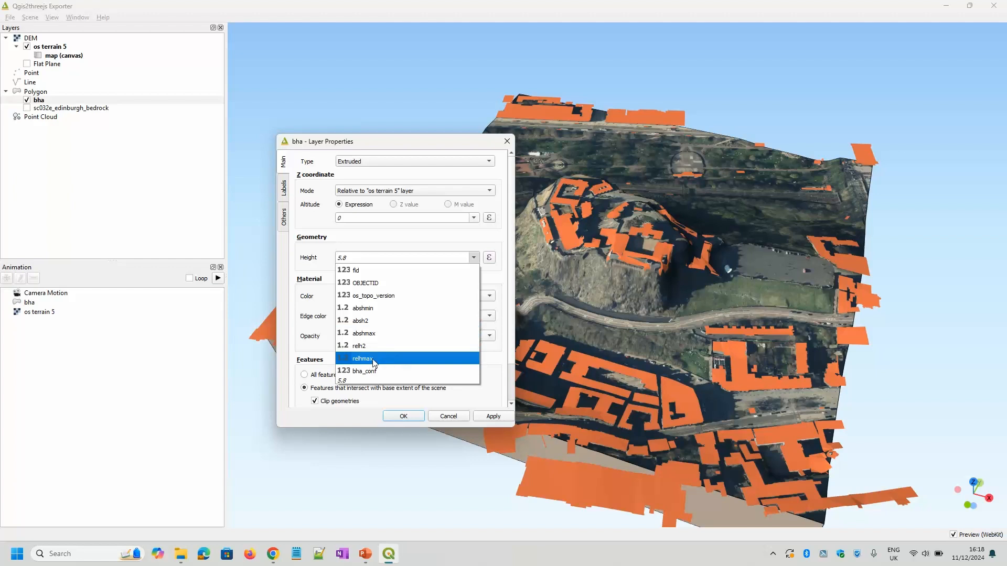
Use the relhmax attribute as the extrusion height of the bha buildings and apply the layer properties.
left_click(374, 361)
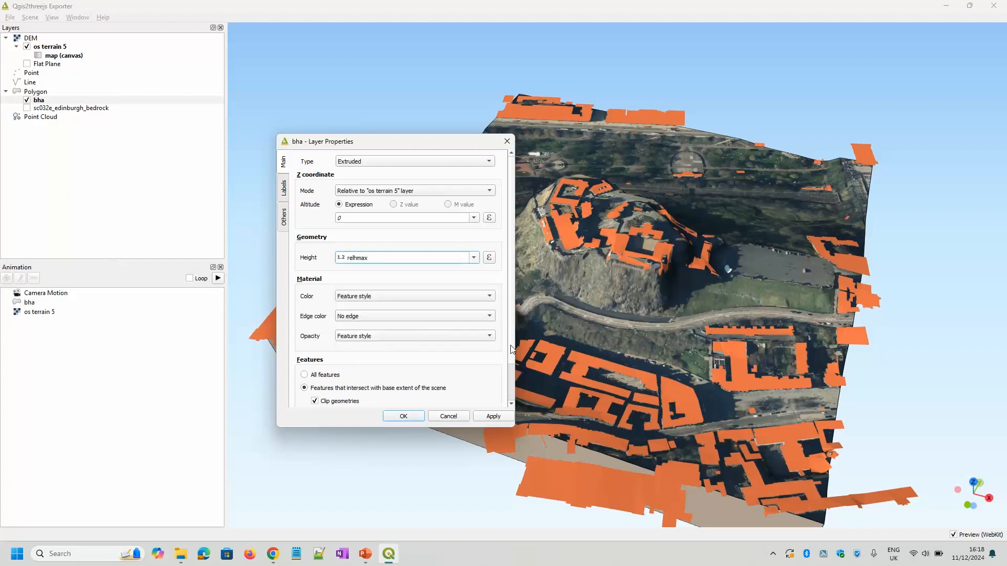
scroll(512, 350, "down", 2)
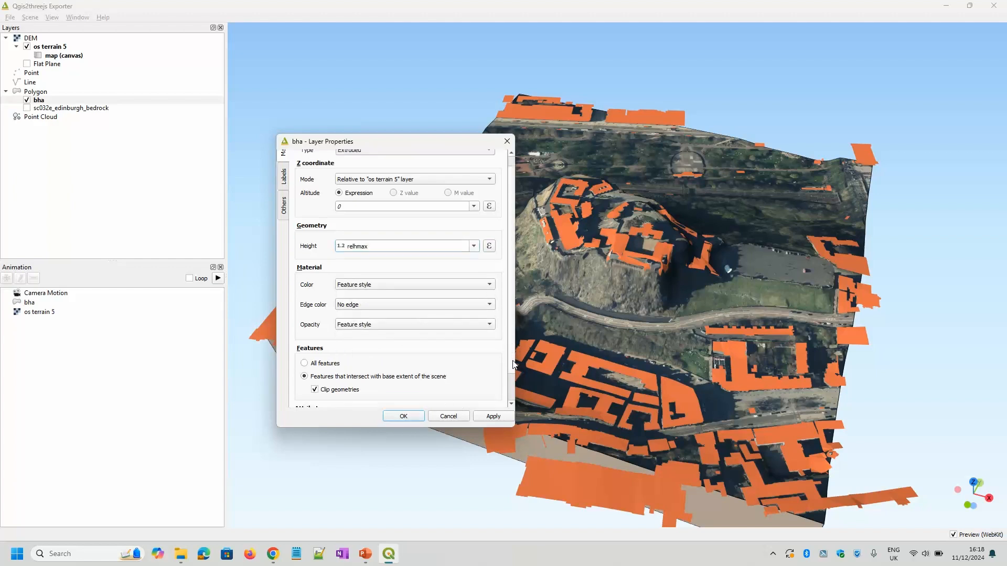
left_click(404, 416)
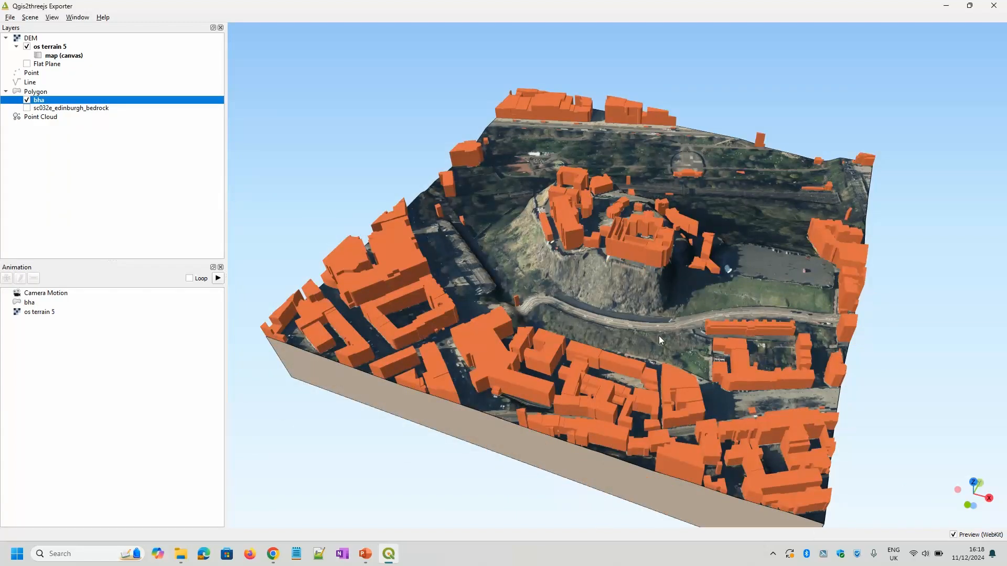
Examine the extruded buildings around the castle rock from several angles and inspect the attributes of the large building below the road bend.
left_click_drag(659, 336, 459, 276)
scroll(459, 276, "up", 5)
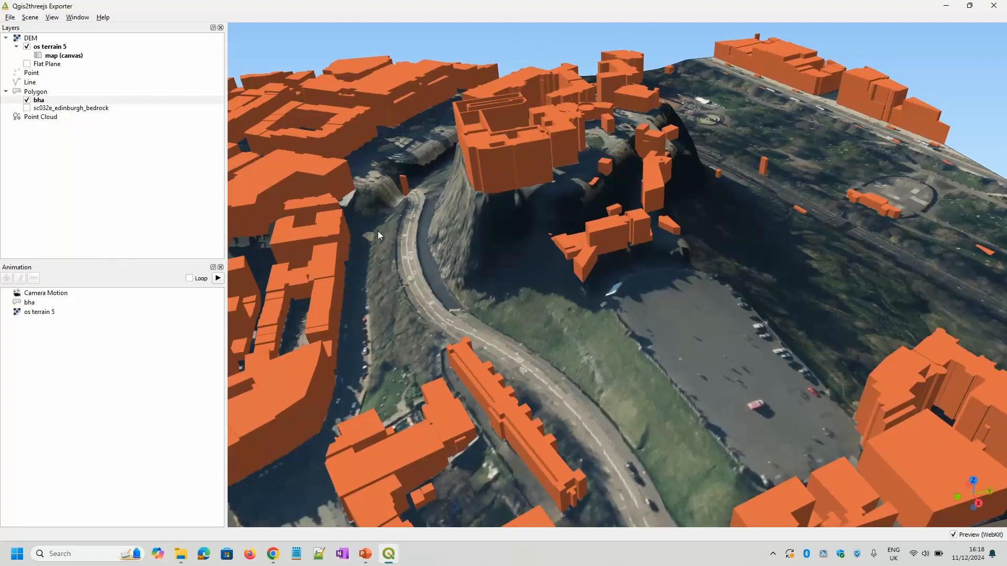
left_click_drag(378, 230, 543, 229)
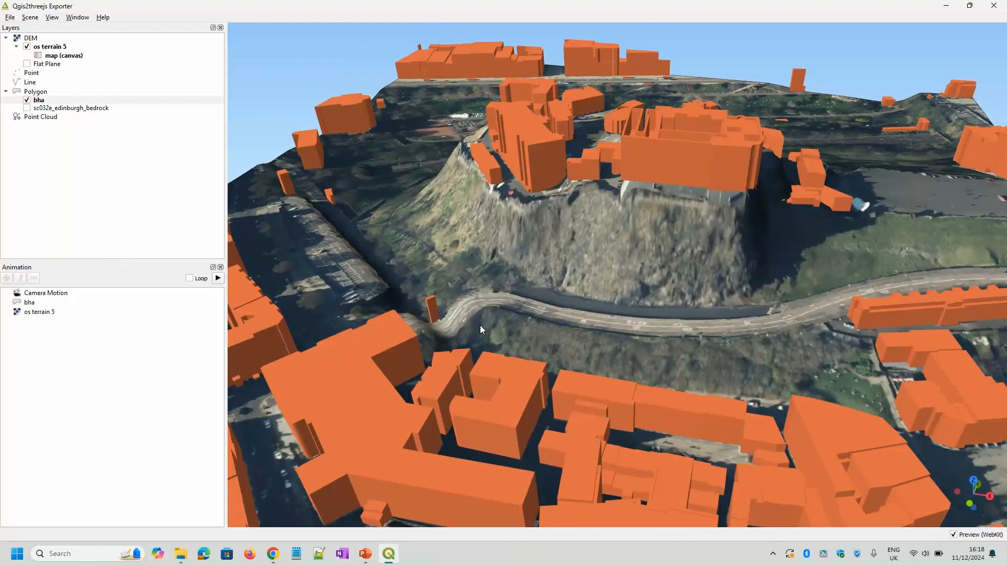
left_click_drag(511, 328, 595, 231)
left_click_drag(456, 268, 484, 429)
left_click_drag(516, 316, 564, 301)
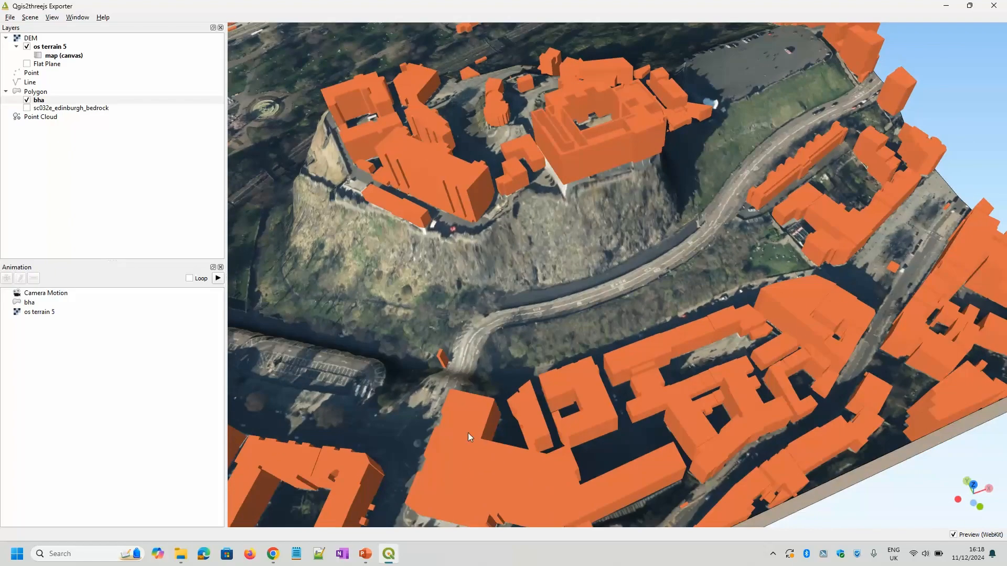
left_click(470, 464)
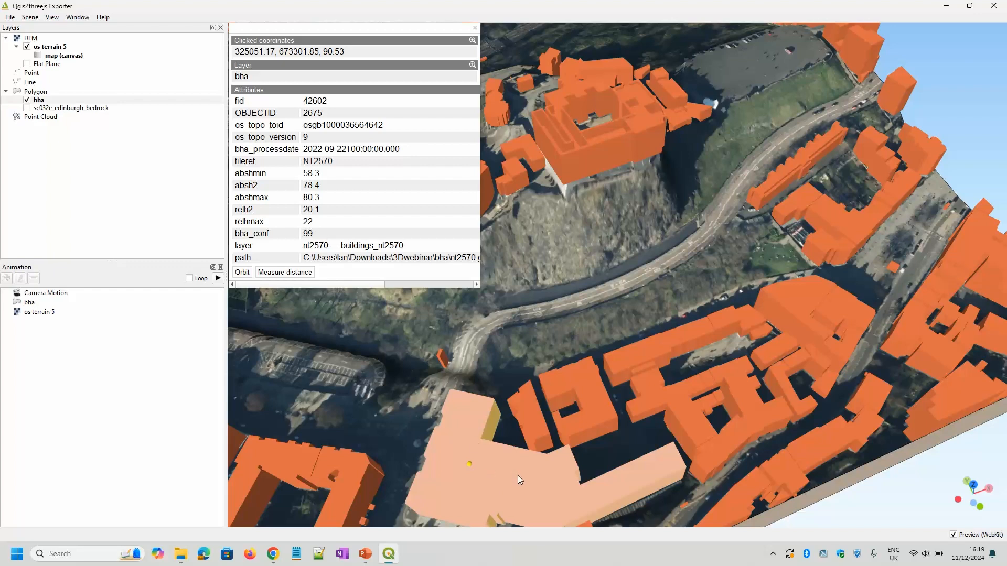
left_click_drag(519, 467, 514, 412)
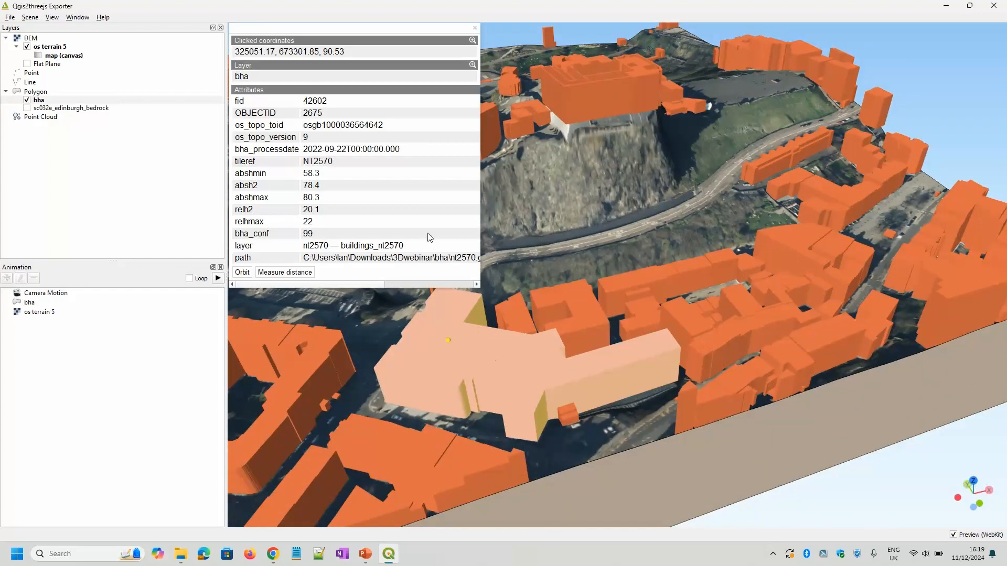
left_click(476, 30)
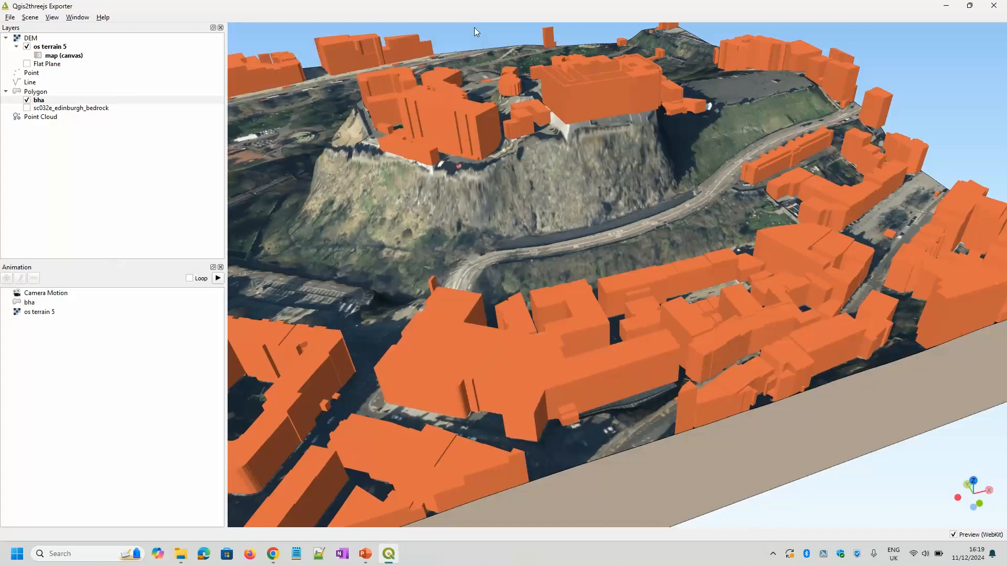
scroll(525, 147, "down", 10)
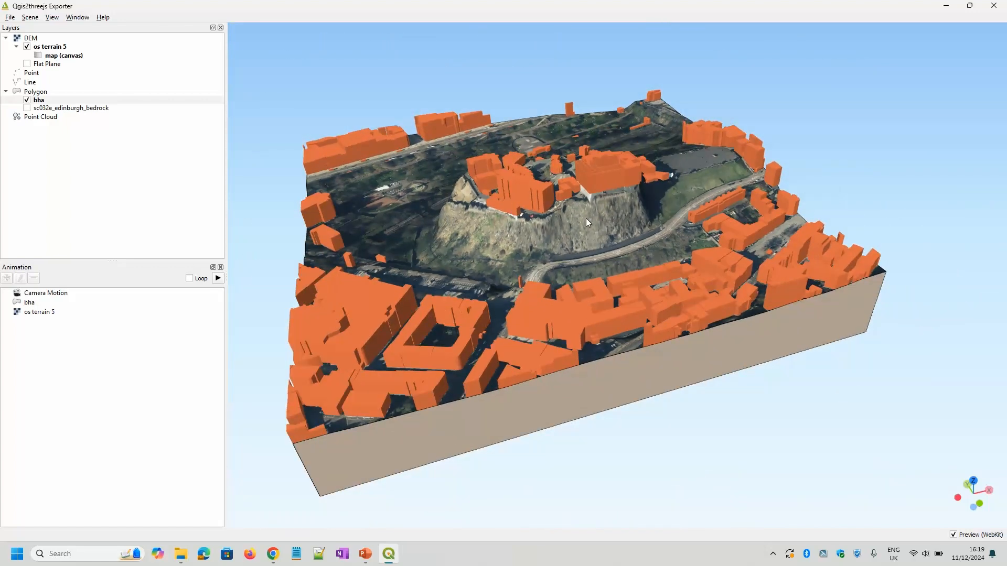
left_click_drag(537, 250, 543, 237)
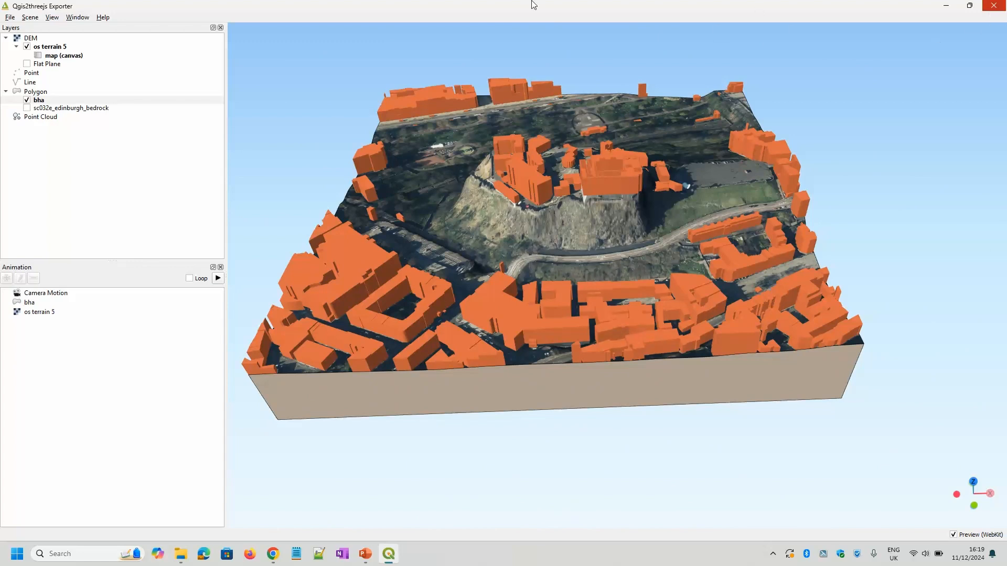
Hide the bha buildings in the 3D scene and close the exporter to return to the QGIS map.
left_click(26, 99)
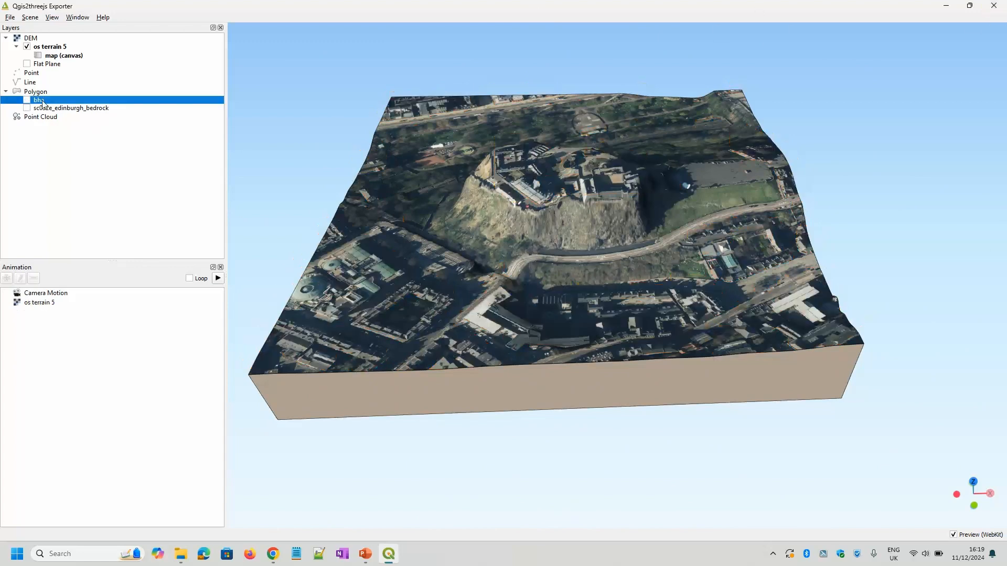
left_click(994, 6)
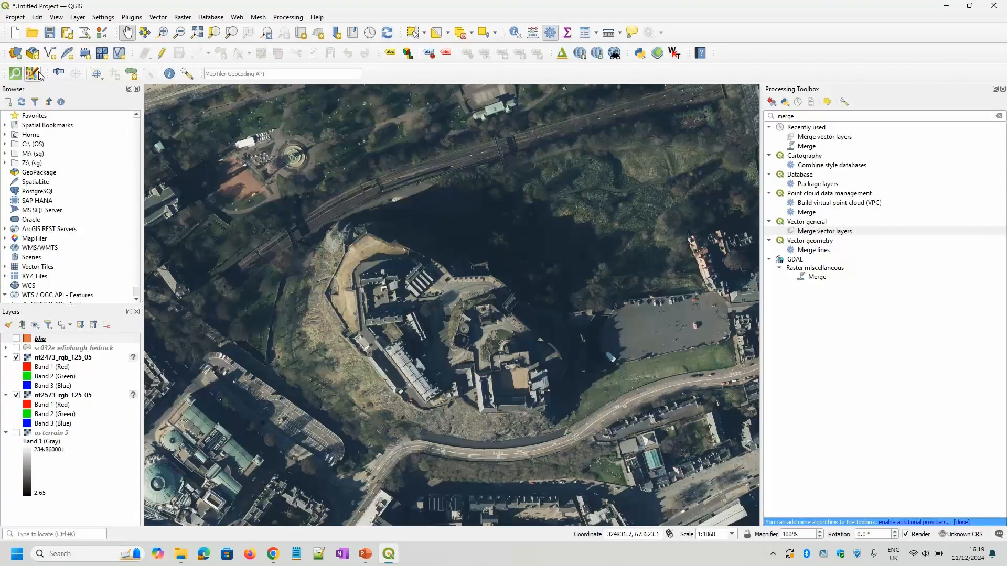
Add the UKBuildings polygon layer to the project from the file ukbuildings_5758242.gpkg in the 3Dwebinar verisk folder.
left_click(15, 55)
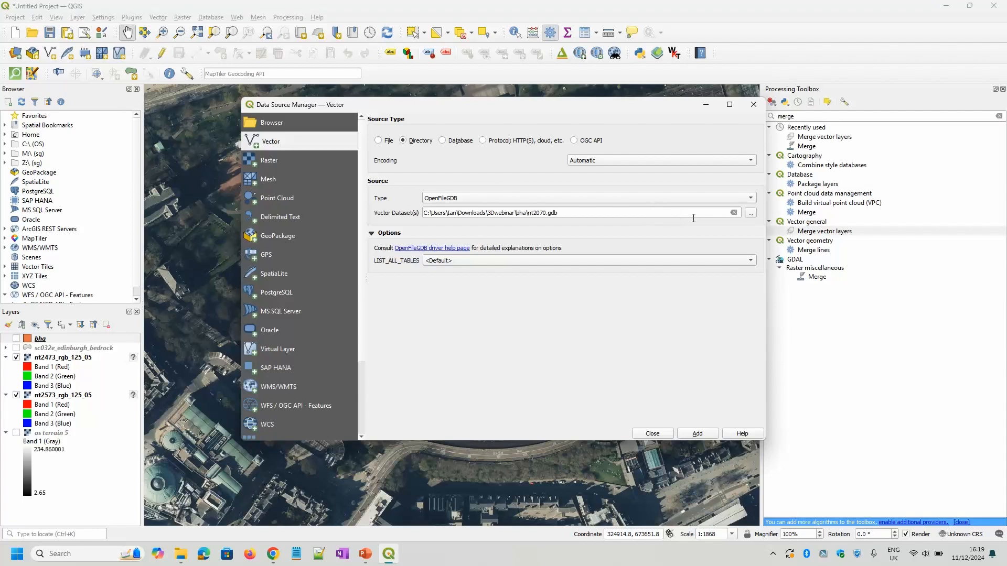
left_click(379, 141)
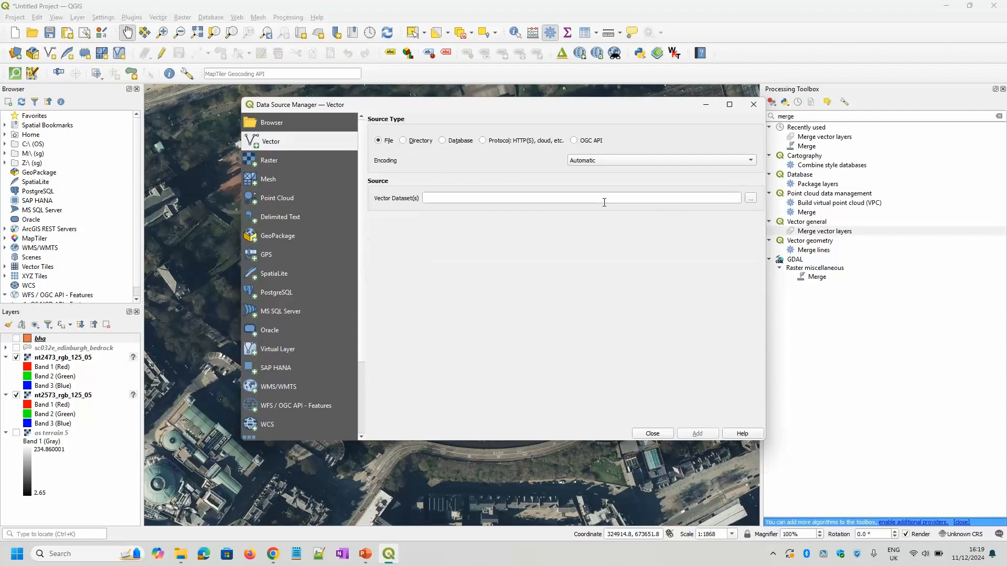
left_click(751, 201)
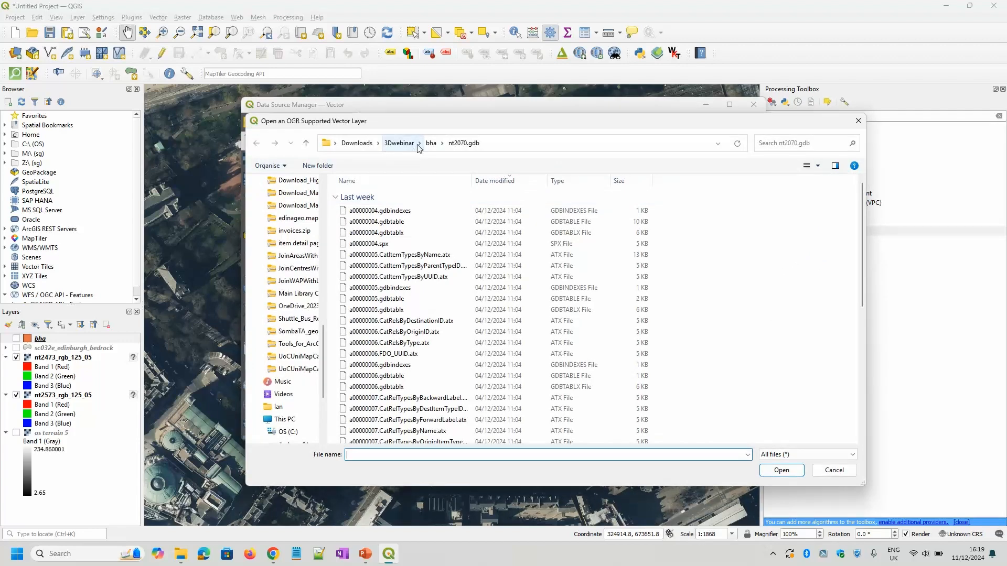
left_click(396, 143)
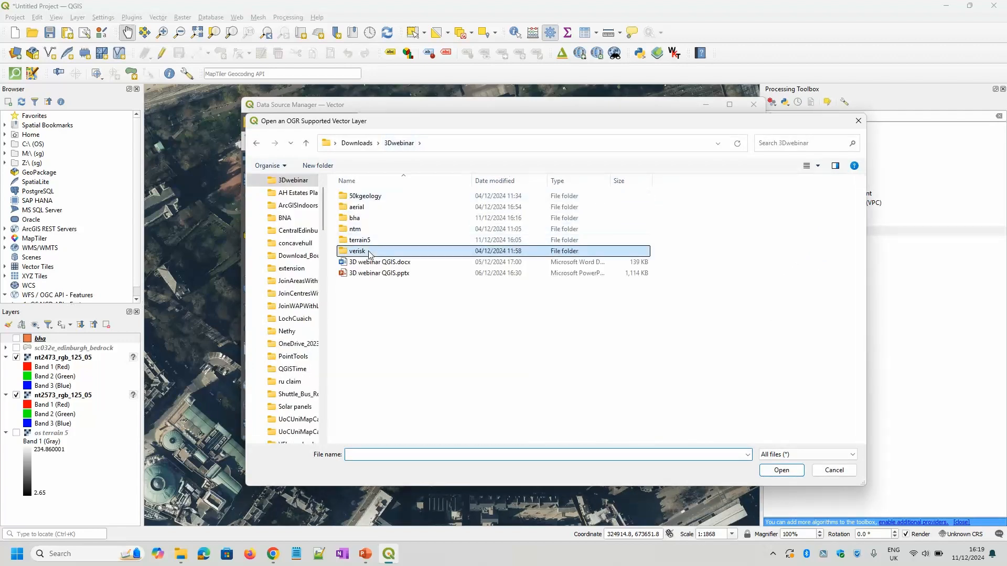
double_click(370, 252)
left_click(380, 212)
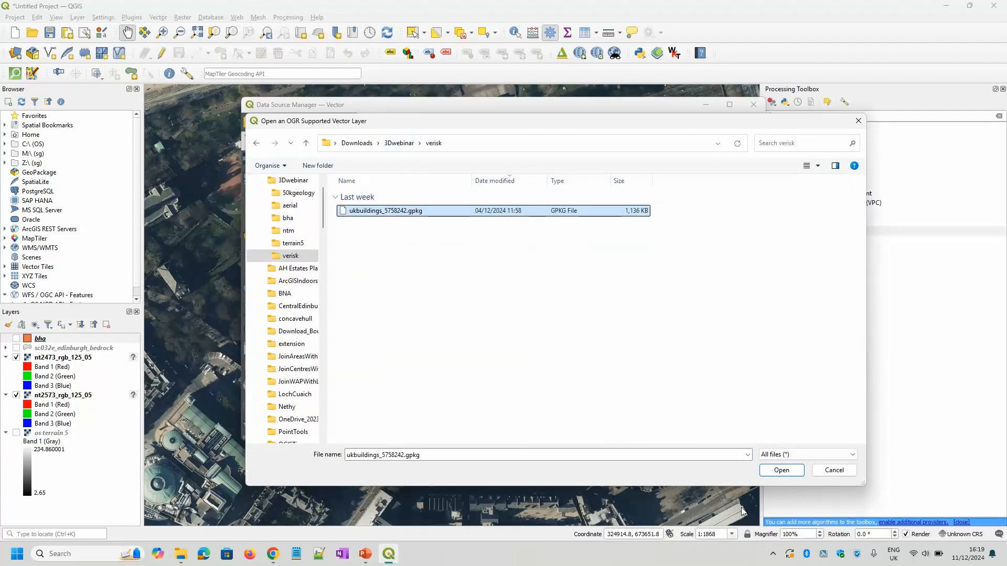
left_click(780, 470)
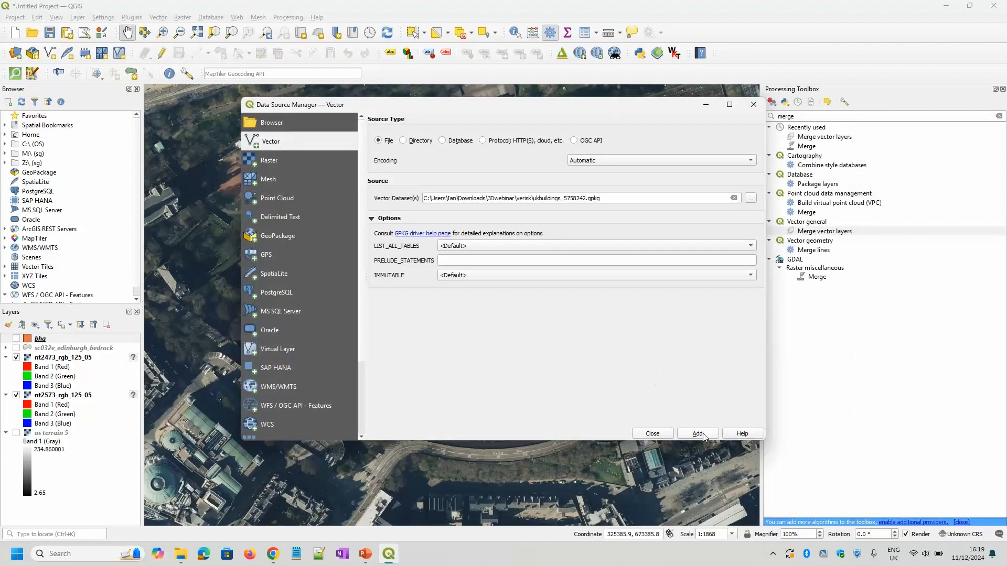
left_click(698, 435)
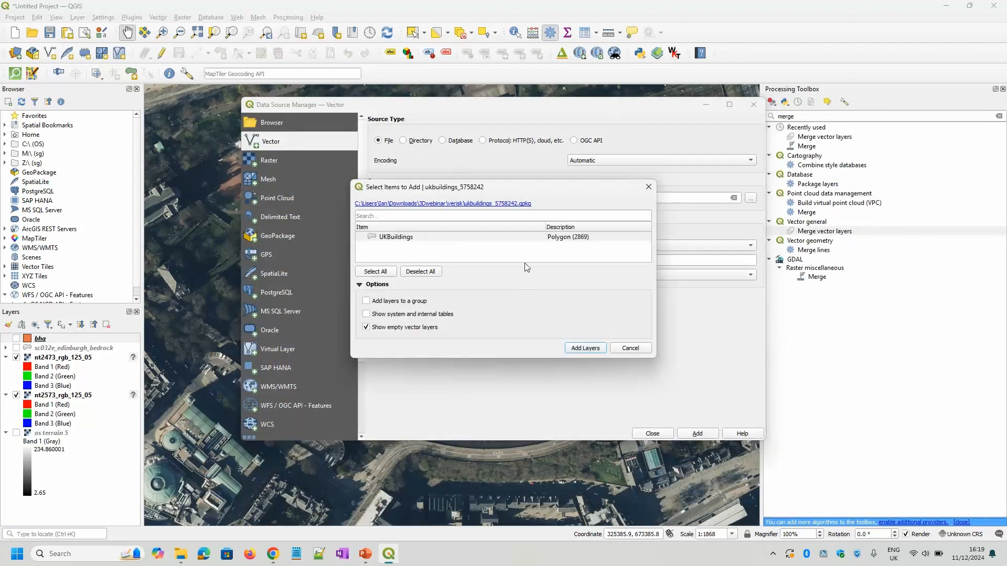
left_click(521, 238)
left_click(584, 348)
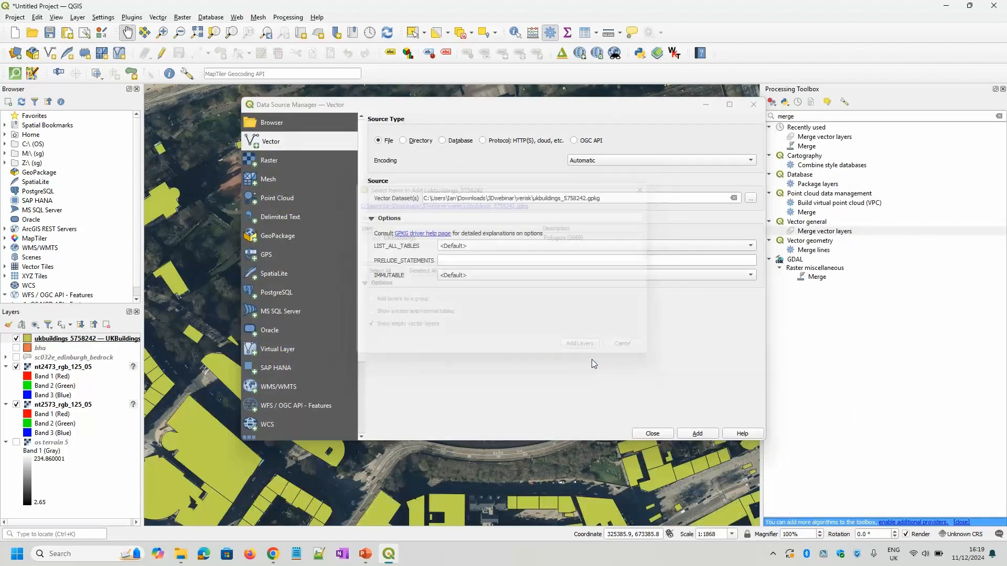
Close the data source dialog, inspect the UKBuildings attributes of the large building below the road bend, and clear the identify results.
left_click(652, 433)
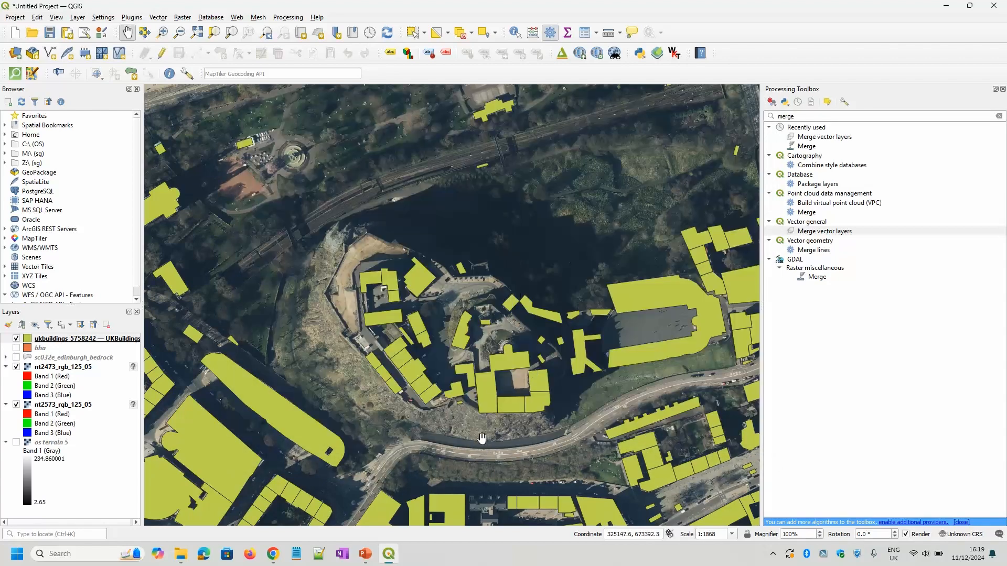
left_click_drag(484, 439, 474, 409)
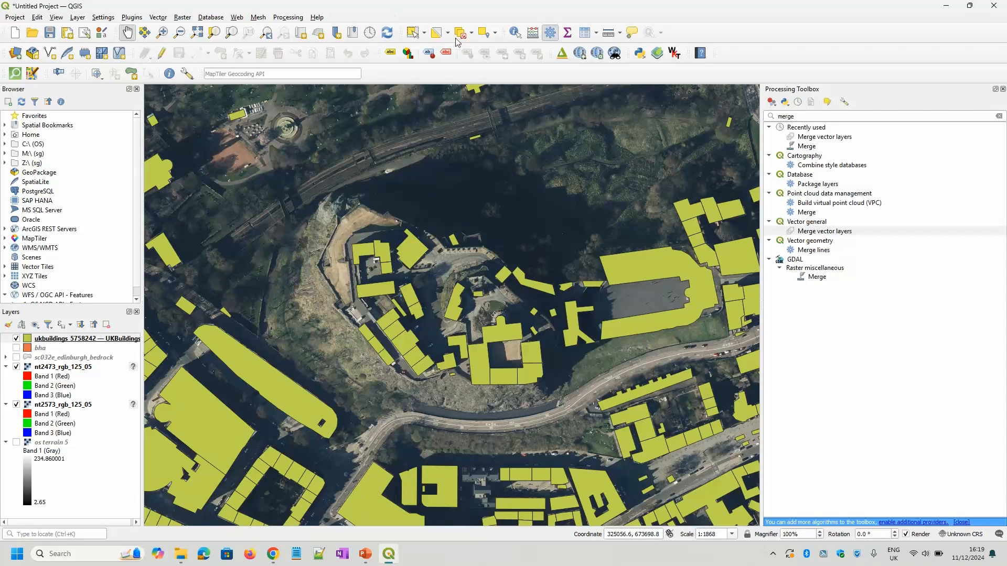
left_click(515, 33)
left_click(367, 491)
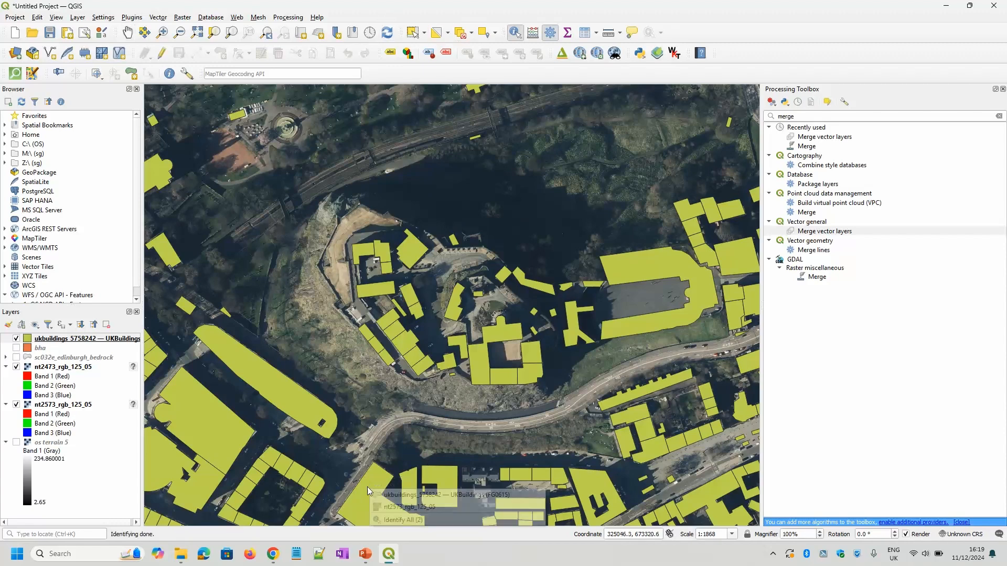
left_click(426, 495)
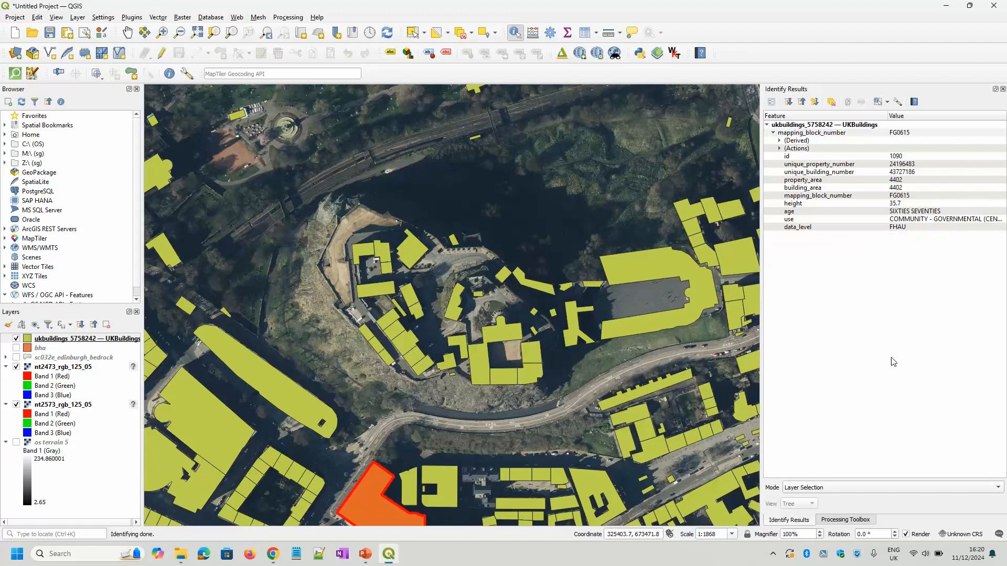
left_click(831, 102)
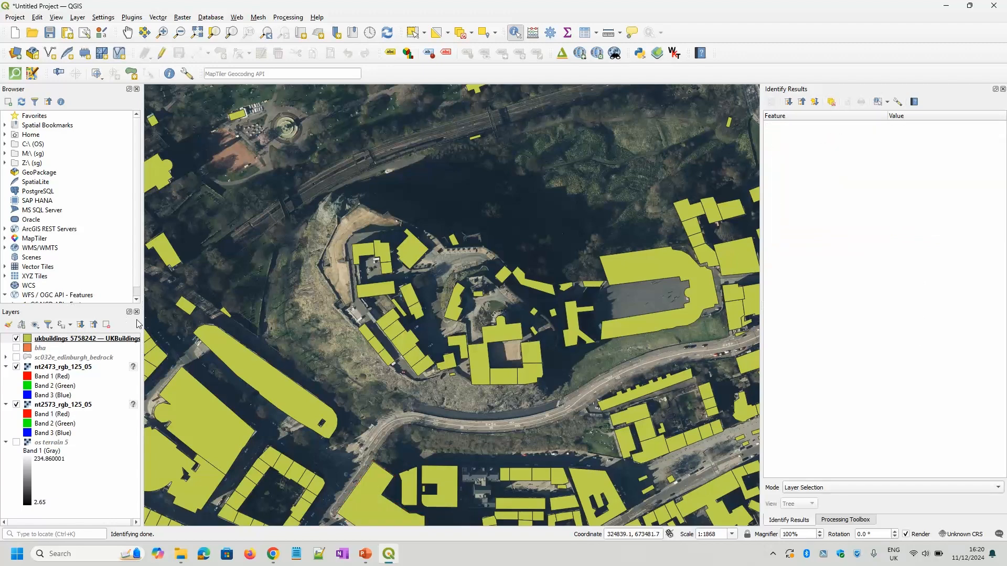
Set the UKBuildings layer symbology to Categorized, using the age field as the value.
left_click(72, 339)
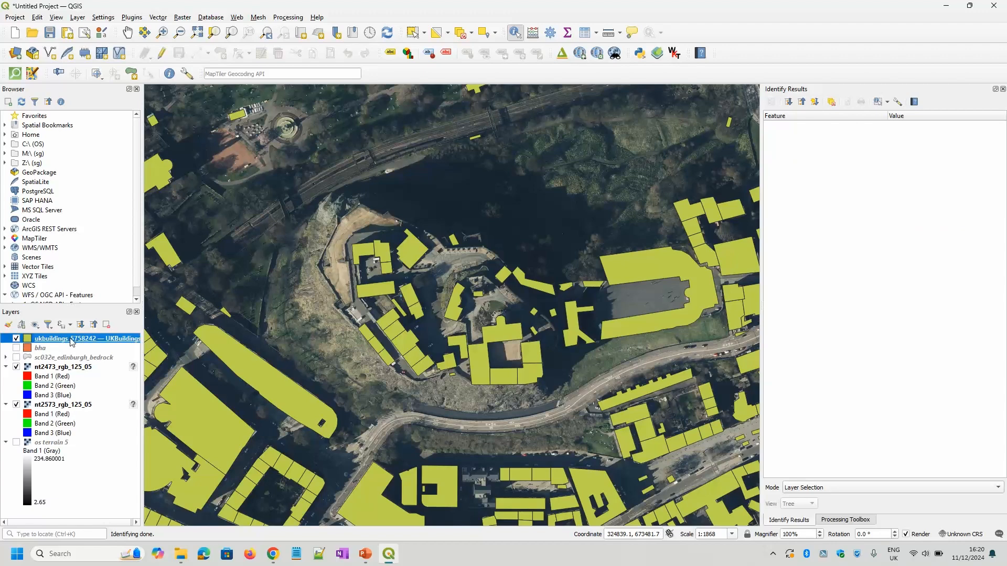
double_click(72, 341)
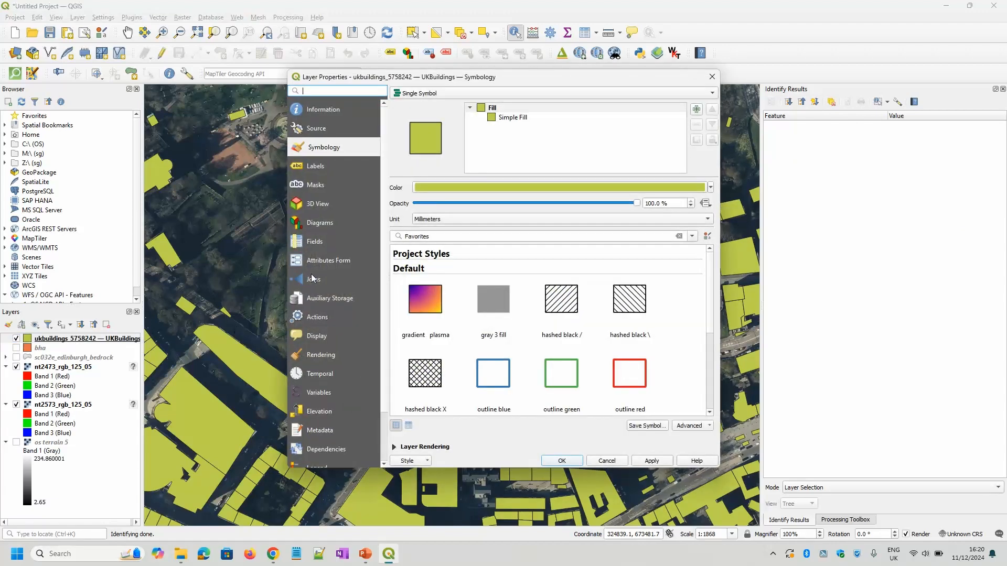
left_click(464, 93)
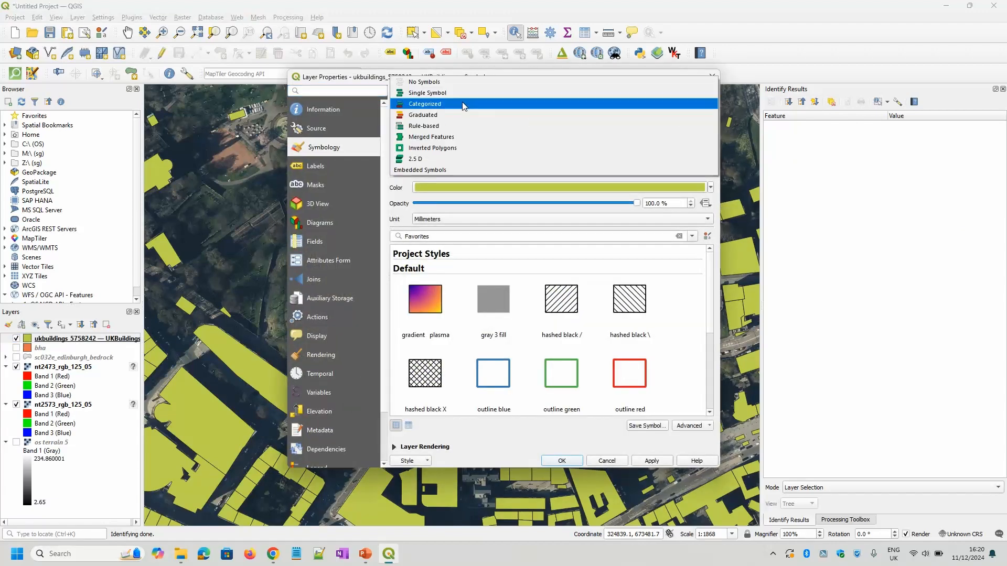
left_click(464, 104)
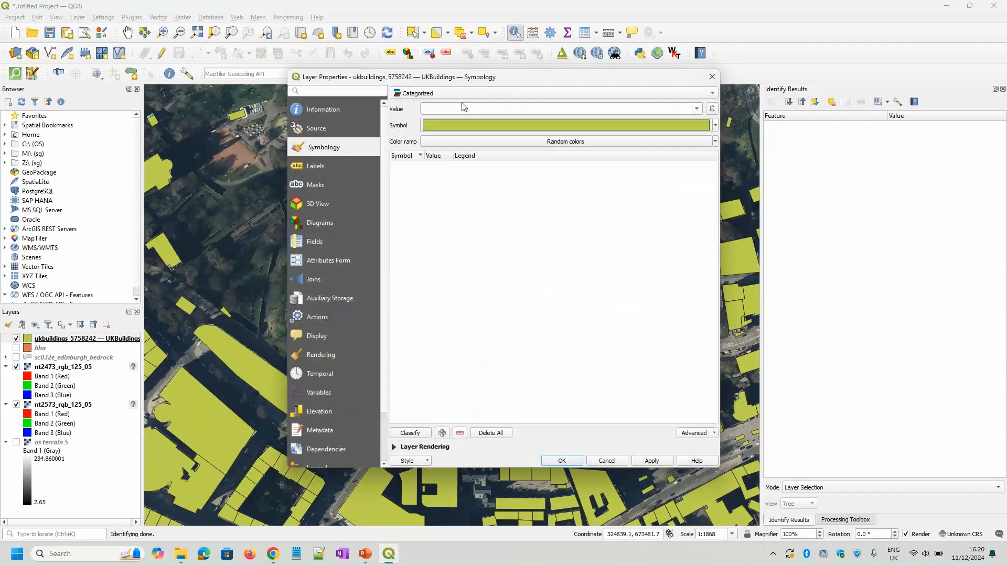
left_click(696, 109)
left_click(532, 206)
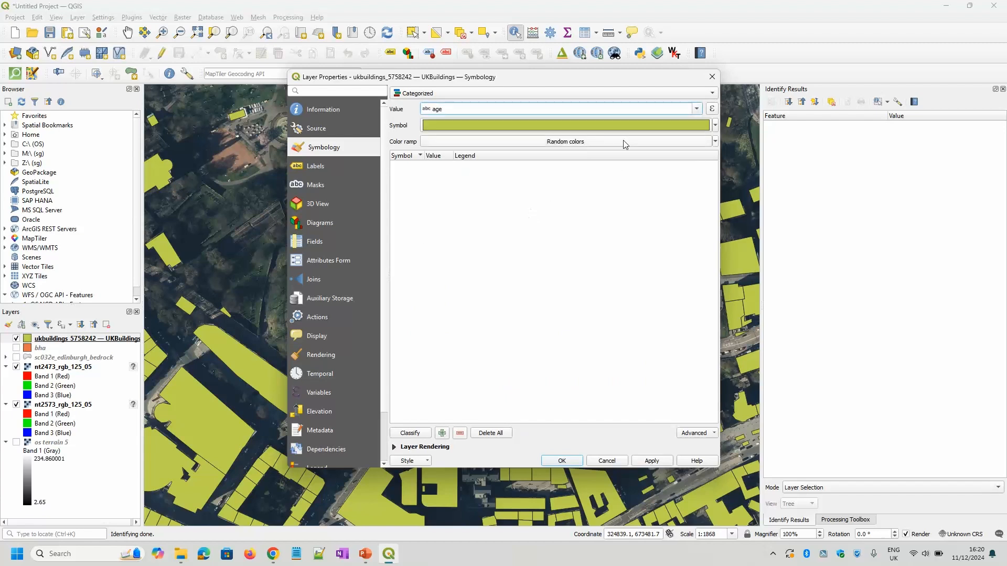
Classify the age categories with an inverted Spectral colour ramp and apply the UKBuildings symbology.
left_click(715, 142)
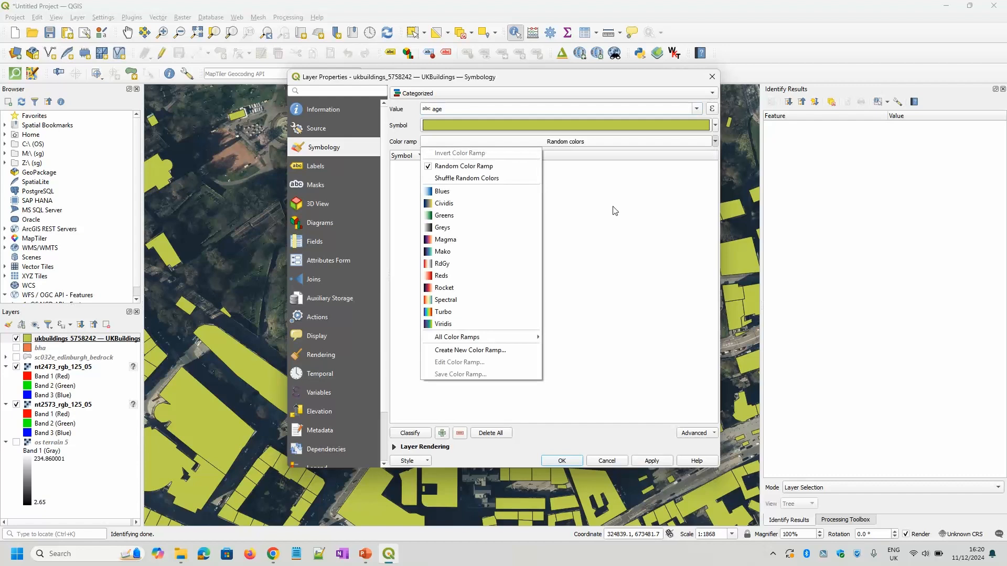
left_click(455, 301)
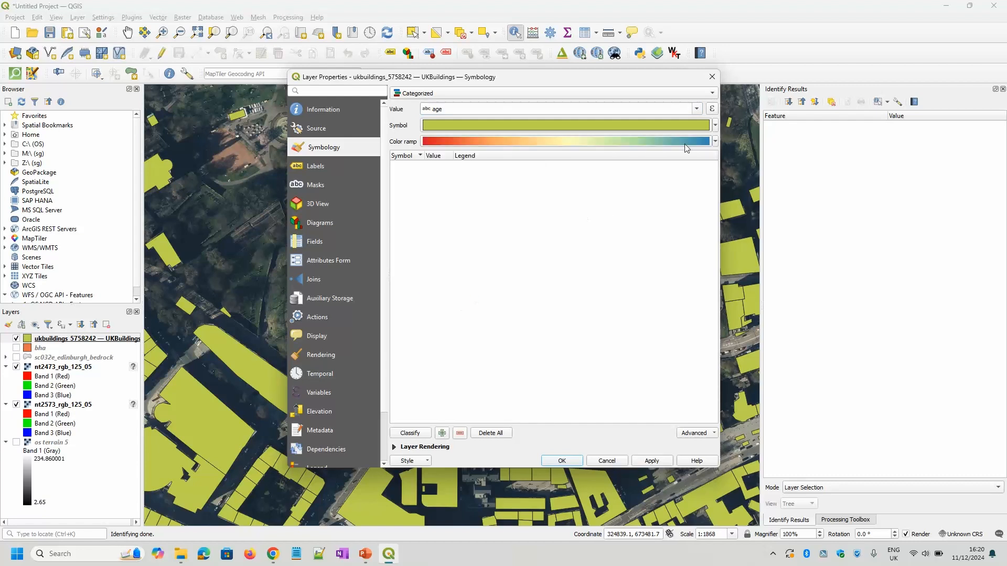
left_click(714, 142)
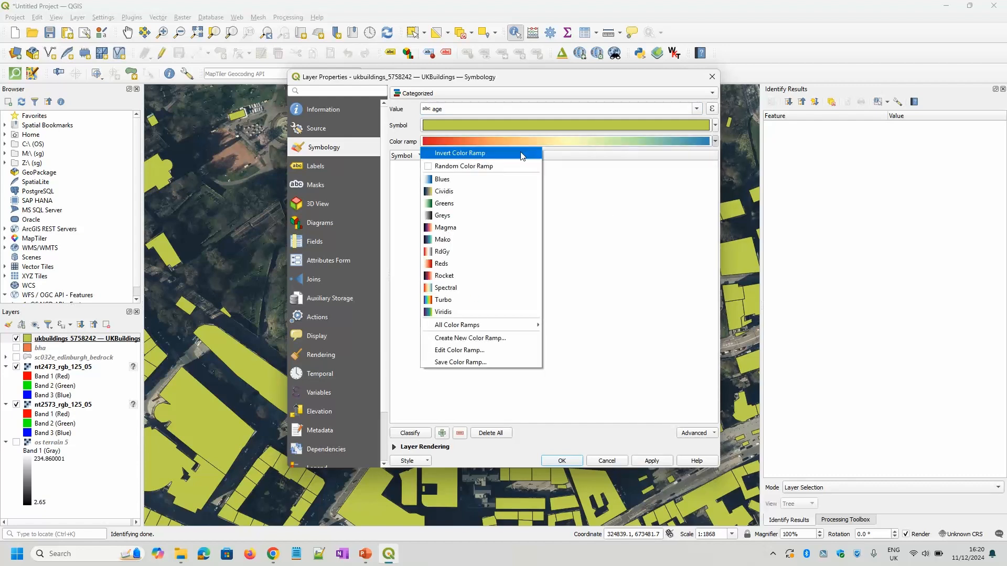
left_click(468, 153)
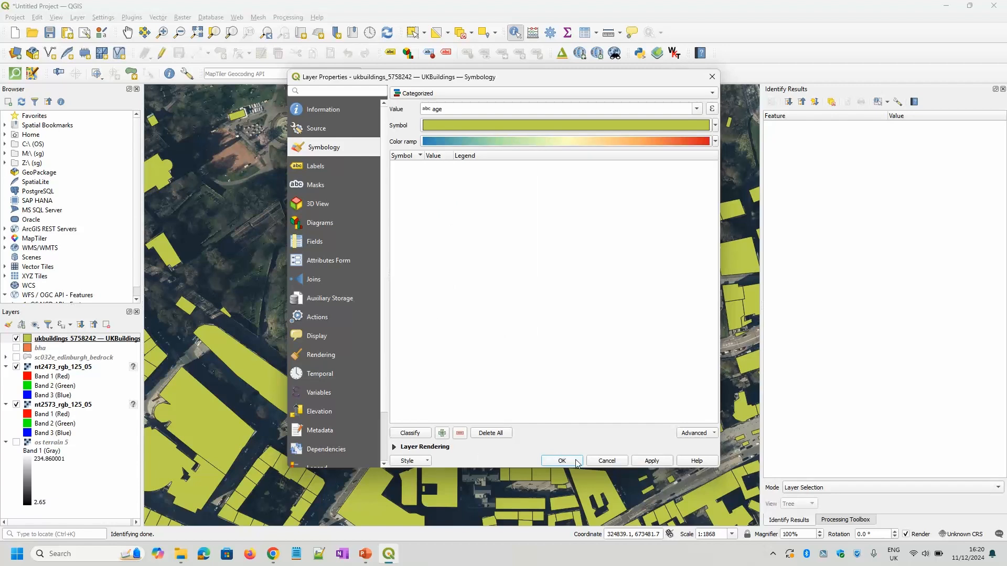
left_click(418, 432)
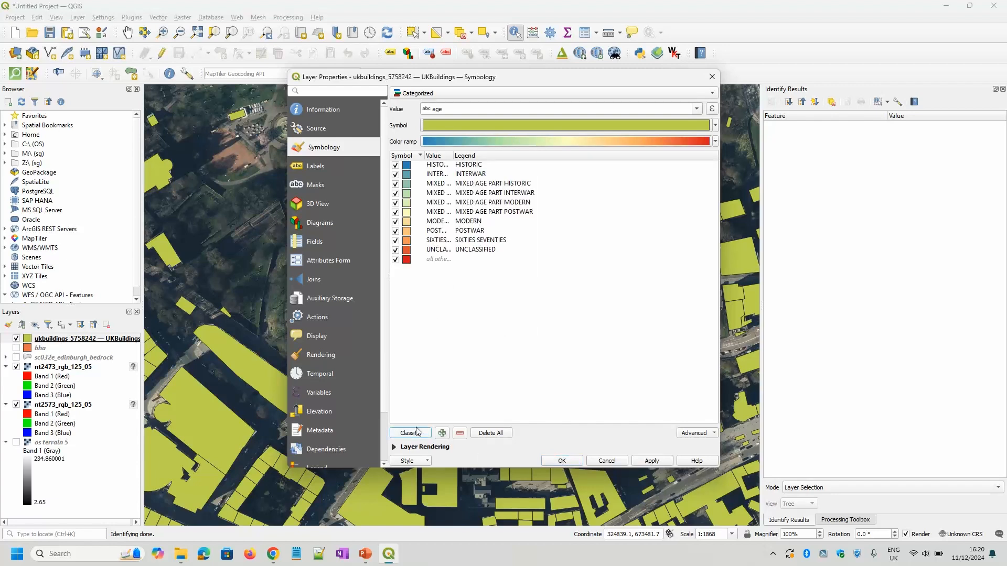
left_click_drag(454, 155, 535, 156)
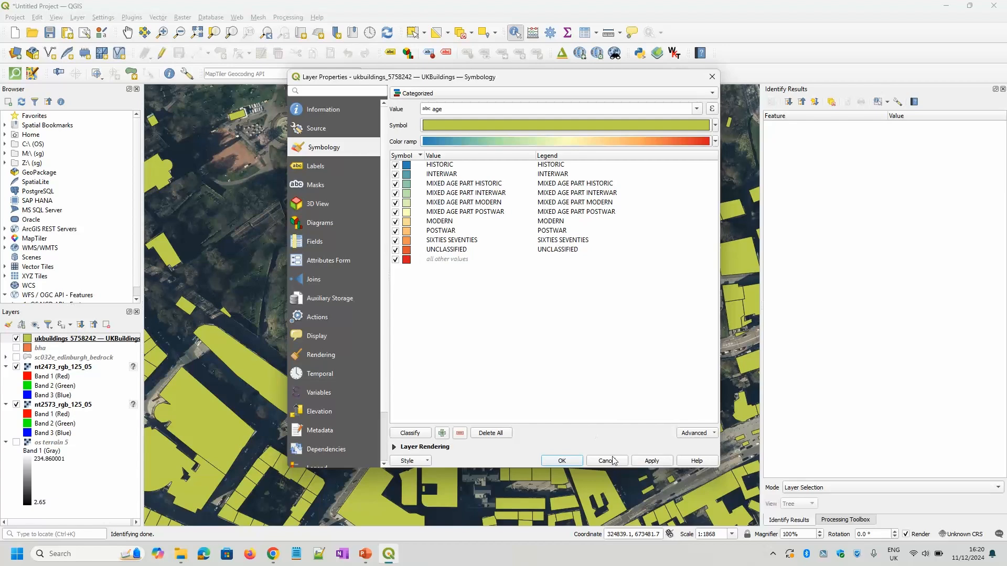
left_click(562, 461)
Examine the age colouring around the castle and identify the long curved building and the large blue building southwest of the rock.
scroll(528, 288, "down", 1)
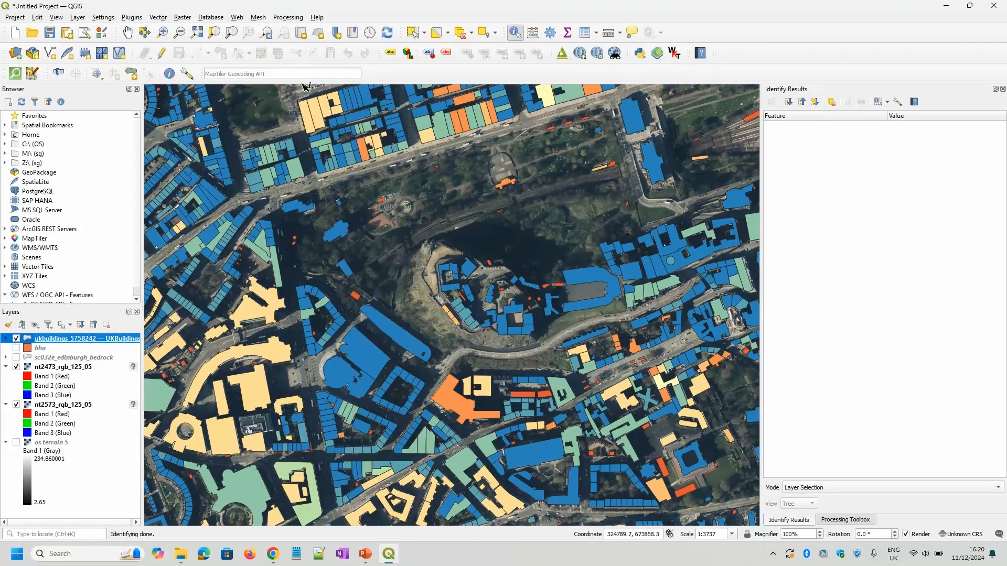
left_click(127, 32)
left_click_drag(554, 438, 516, 406)
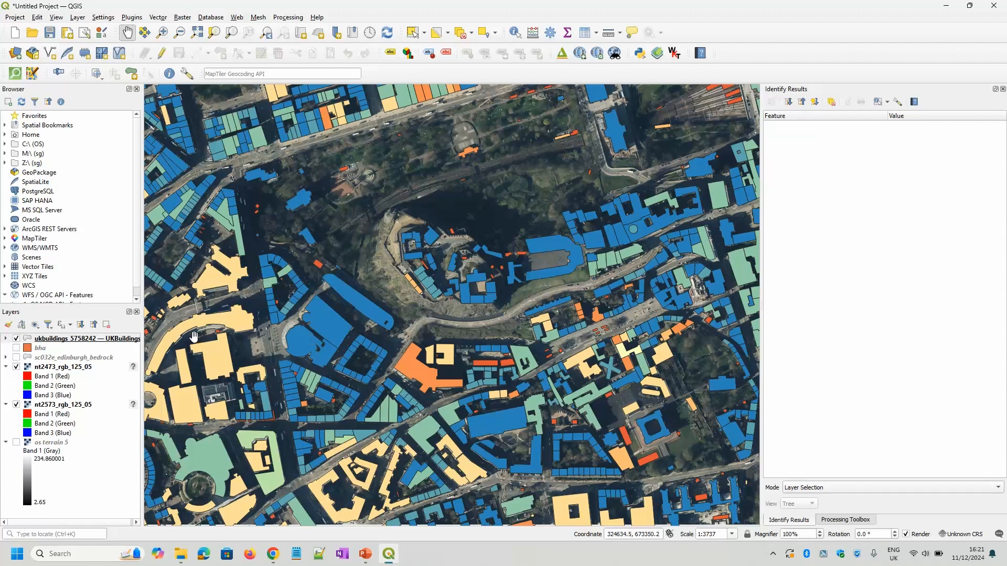
left_click(515, 33)
left_click(239, 324)
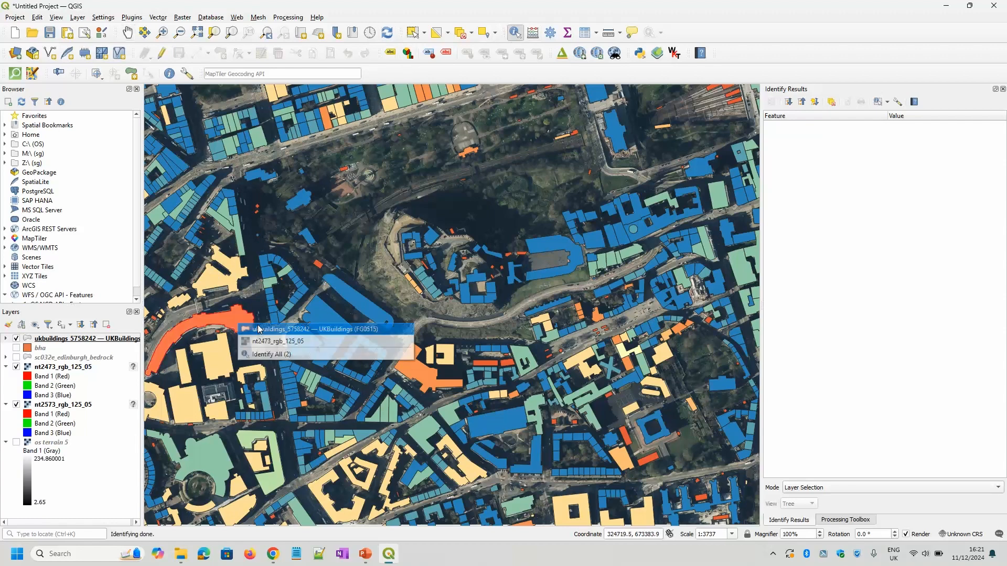
left_click(304, 329)
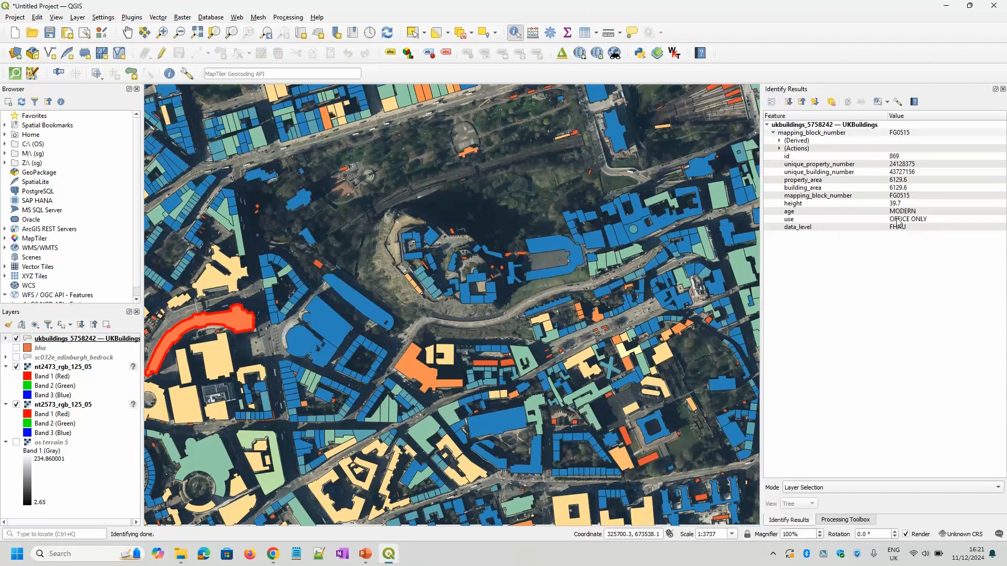
left_click(334, 327)
left_click(412, 331)
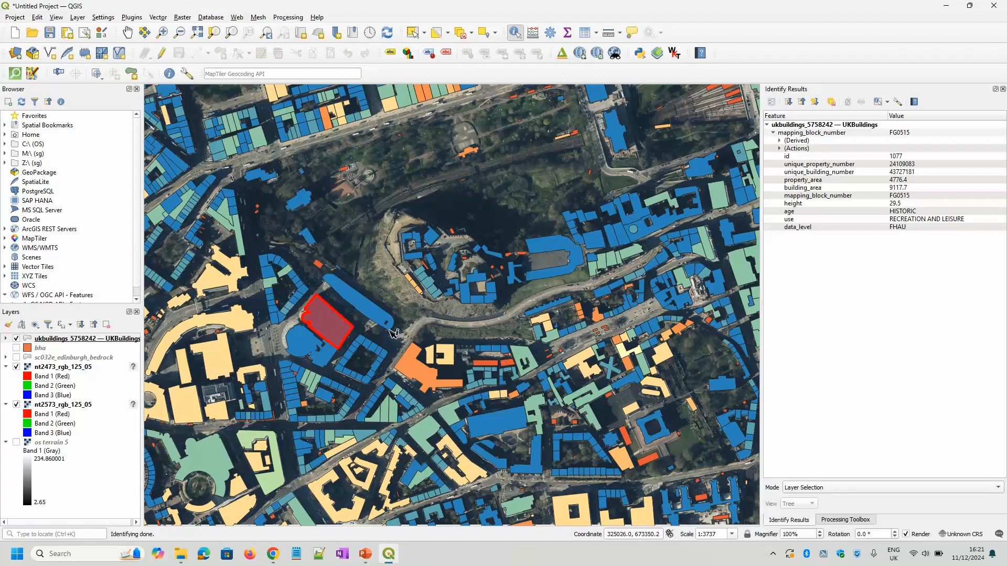
left_click(414, 313)
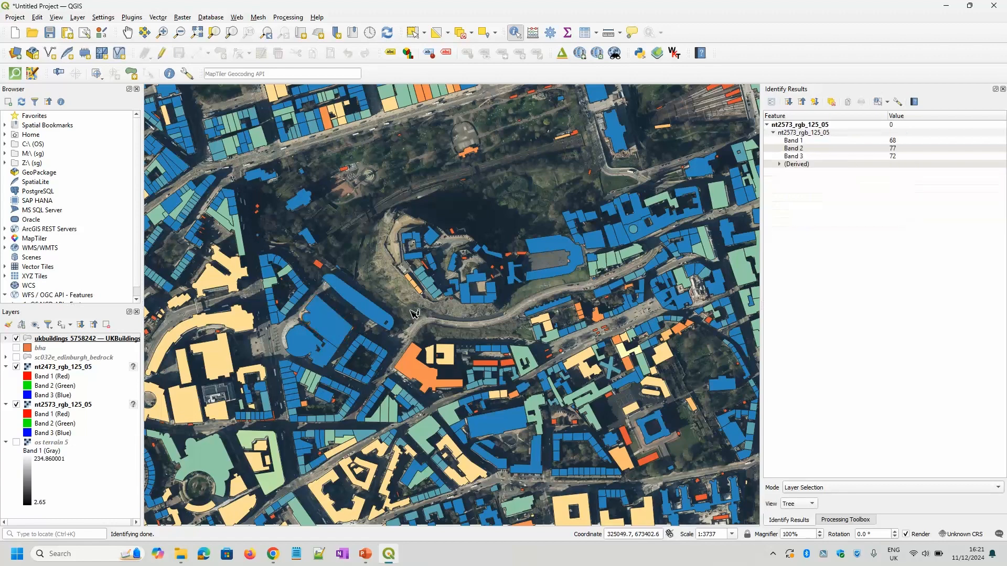
Identify the large orange building below the road bend to read its UKBuildings attributes, and close the identify results.
key("ctrl+alt+t")
left_click(1003, 88)
scroll(472, 316, "up", 2)
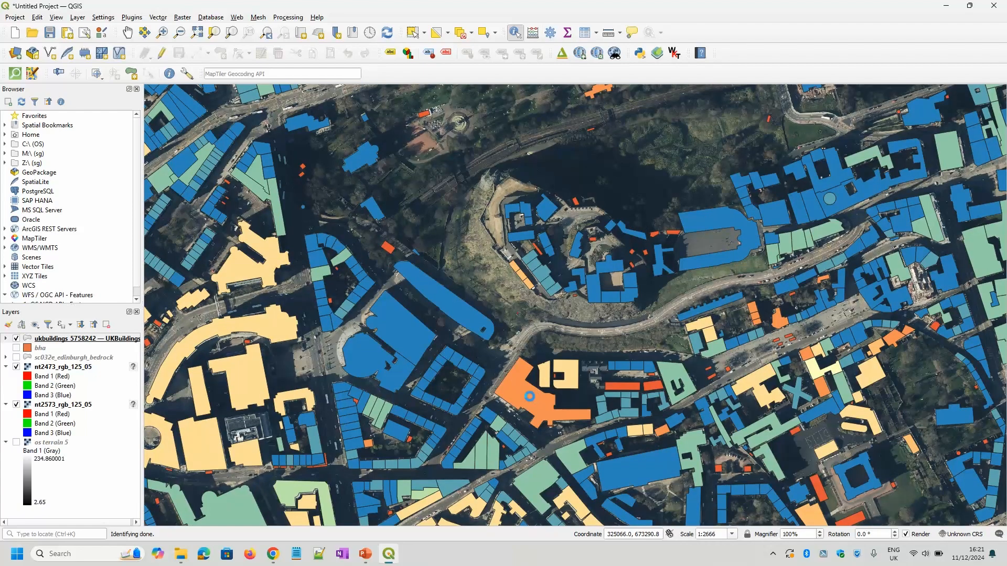
left_click(531, 401)
left_click(553, 405)
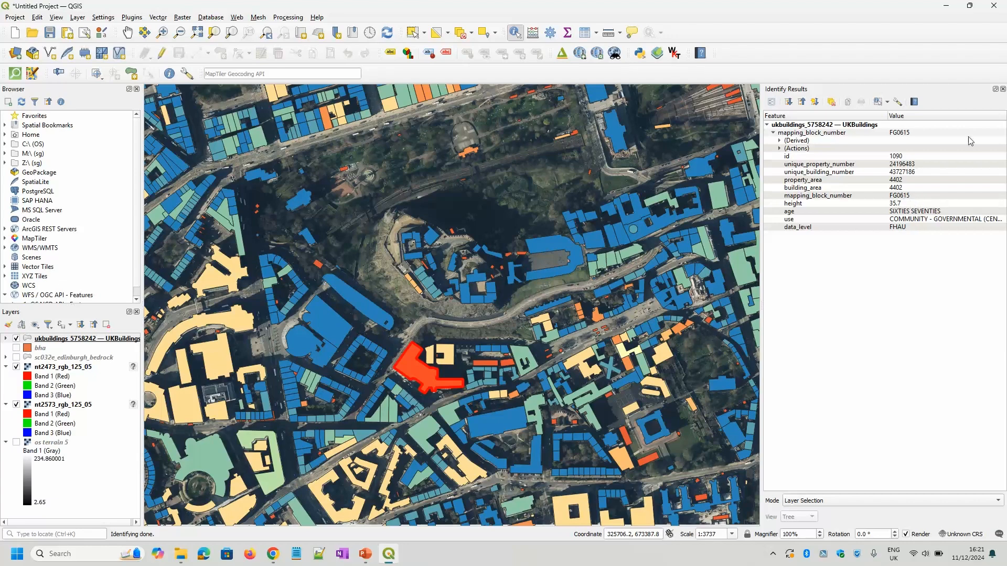
left_click(1002, 90)
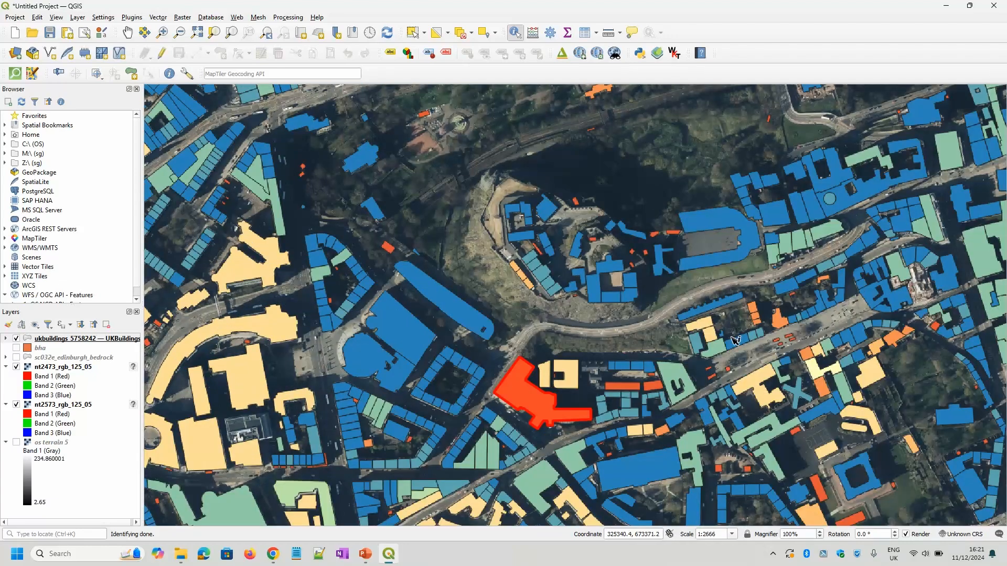
left_click(650, 323)
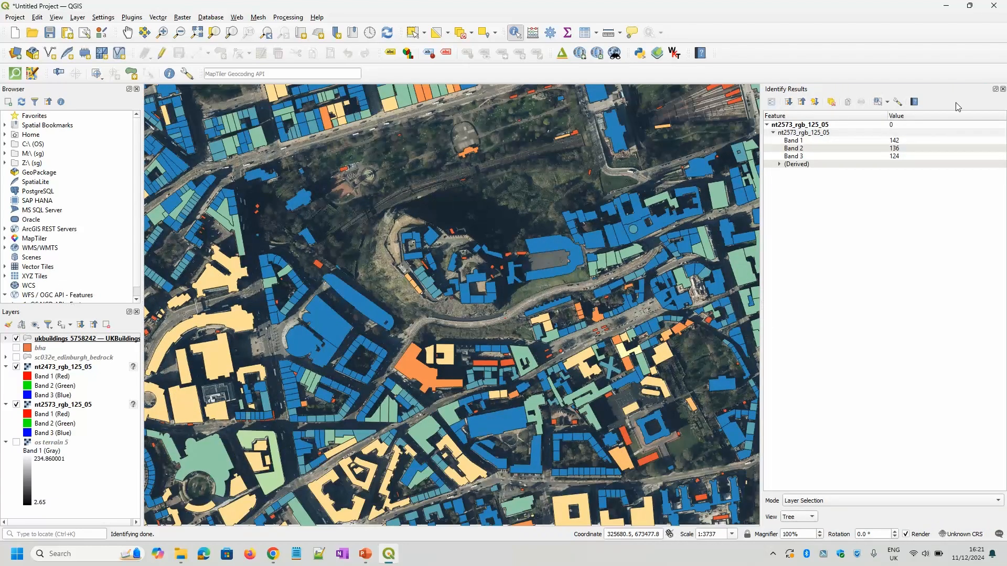
left_click(1003, 89)
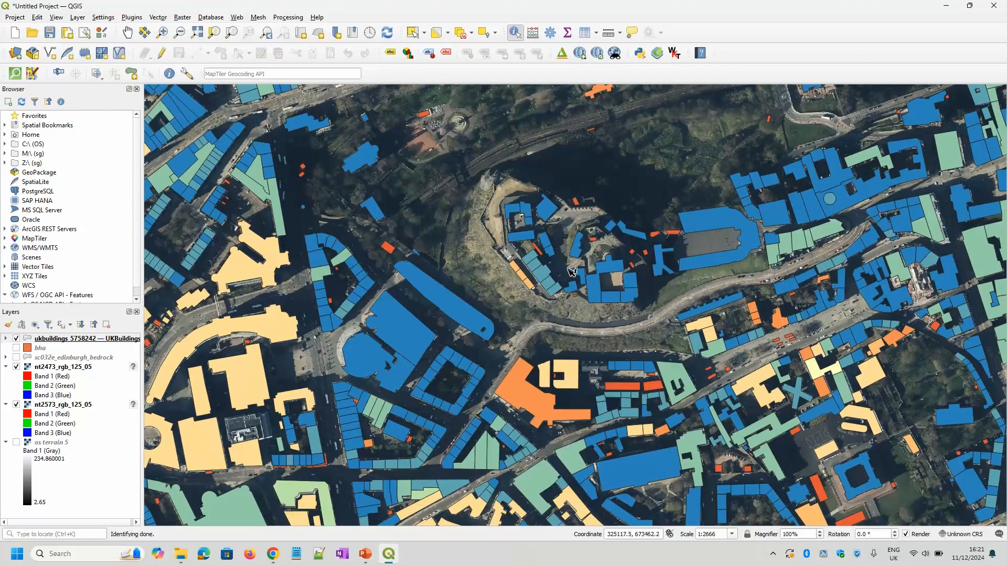
Hide the UKBuildings layer on the map of the castle rock and open the Qgis2threejs exporter.
scroll(538, 269, "up", 2)
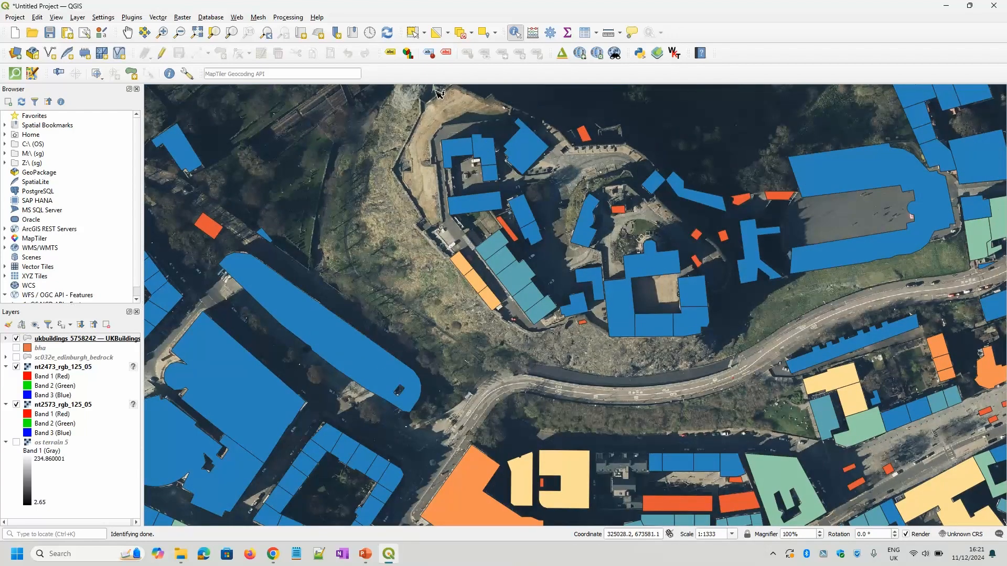
left_click(127, 32)
left_click_drag(522, 225, 465, 236)
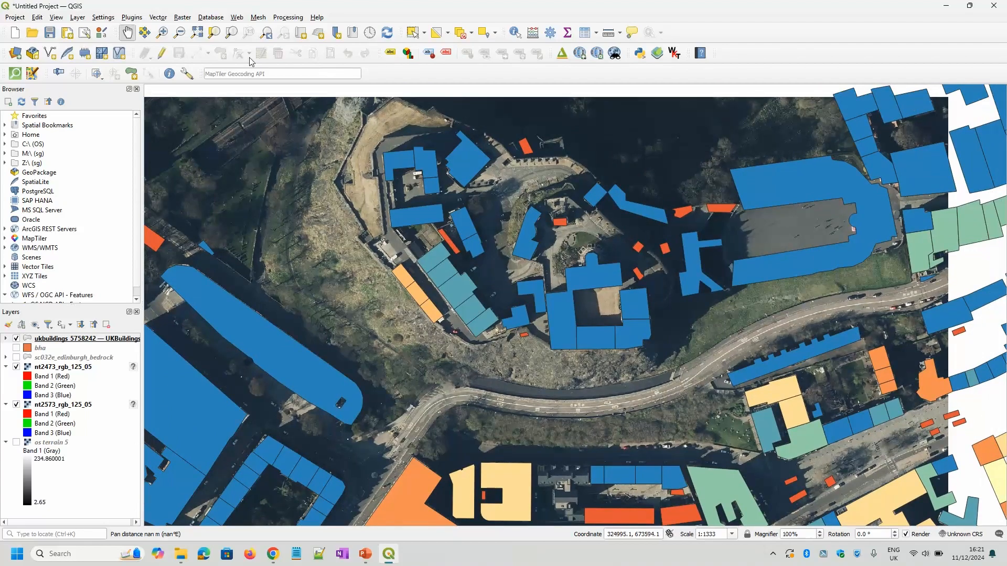
left_click(16, 339)
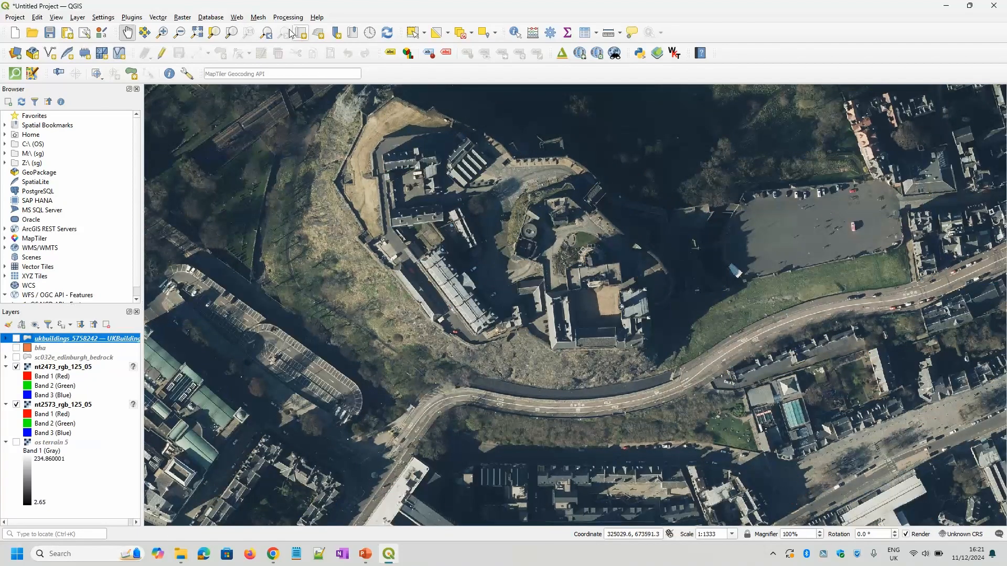
left_click(240, 18)
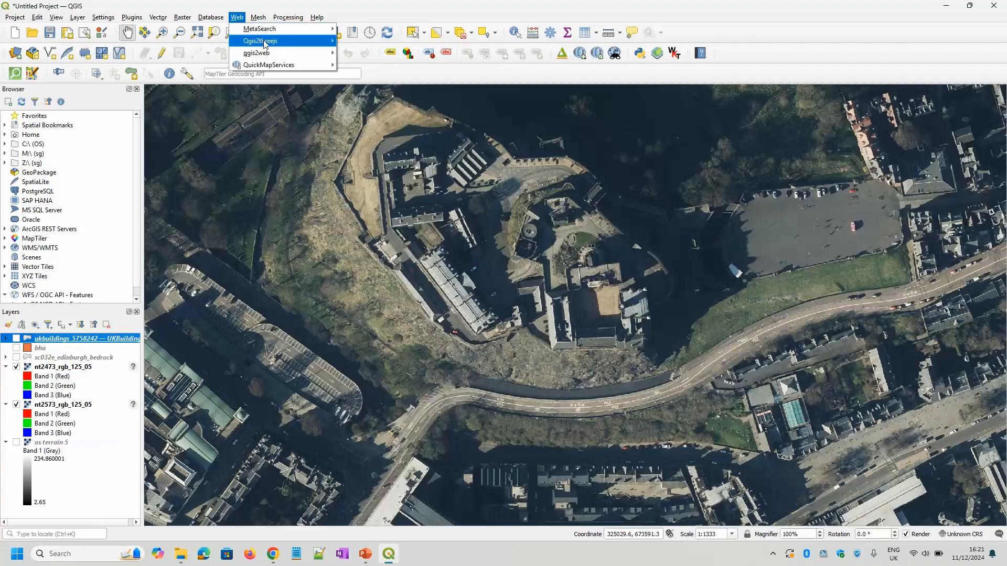
mouse_move(293, 41)
left_click(388, 41)
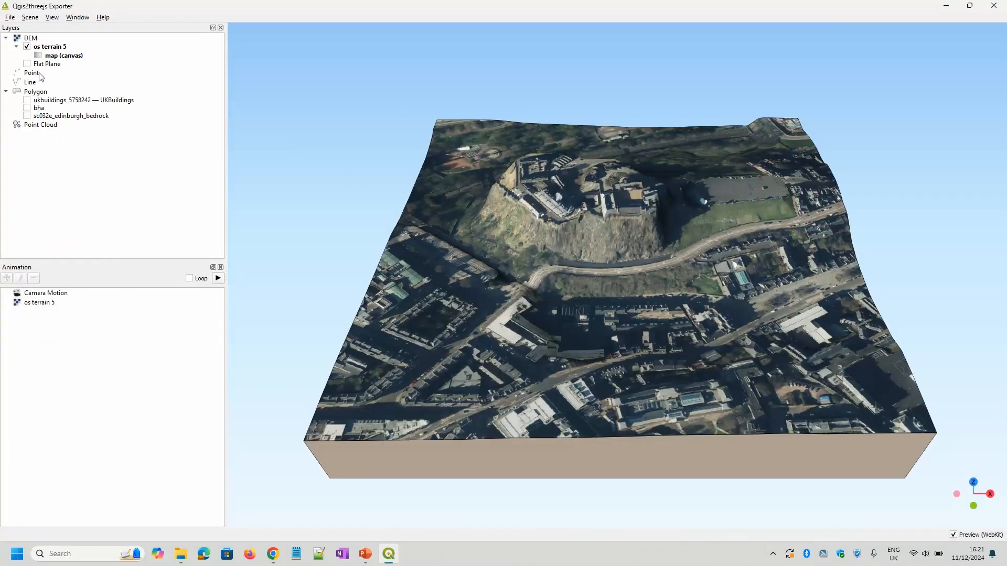
Show the UKBuildings polygons in the 3D scene as Extruded objects with their Z coordinate relative to the os terrain 5 layer.
left_click(28, 101)
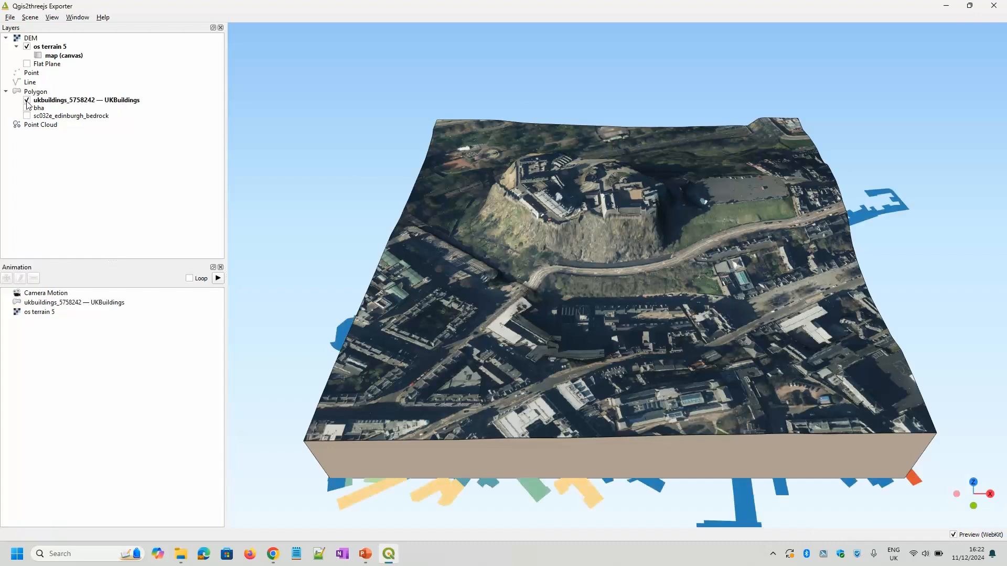
double_click(80, 102)
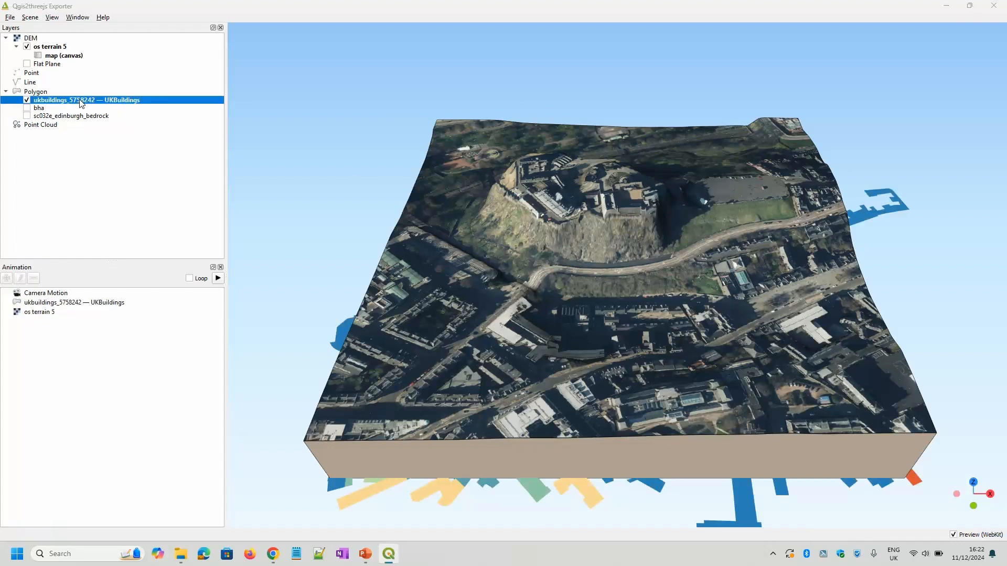
left_click_drag(116, 12, 371, 139)
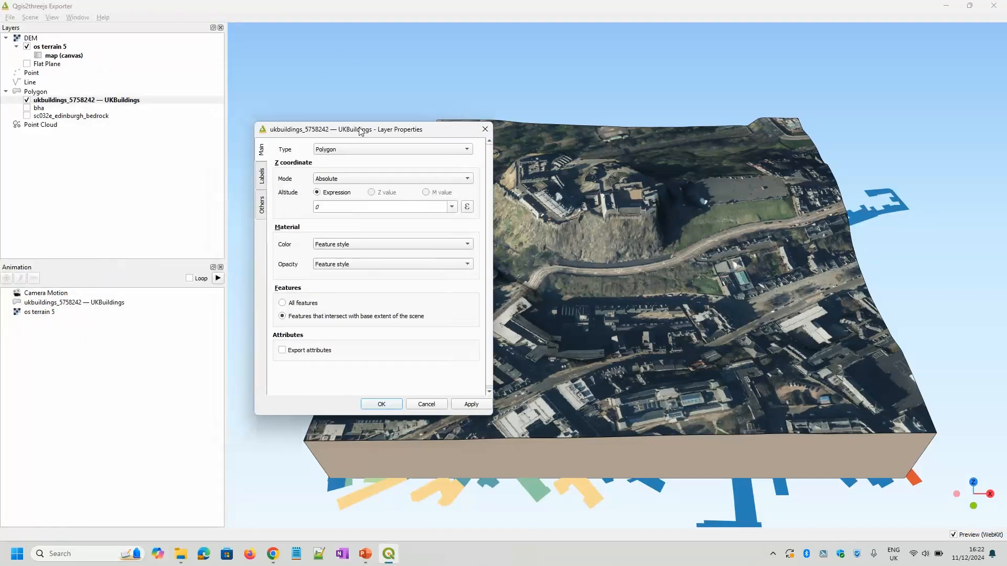
left_click(468, 150)
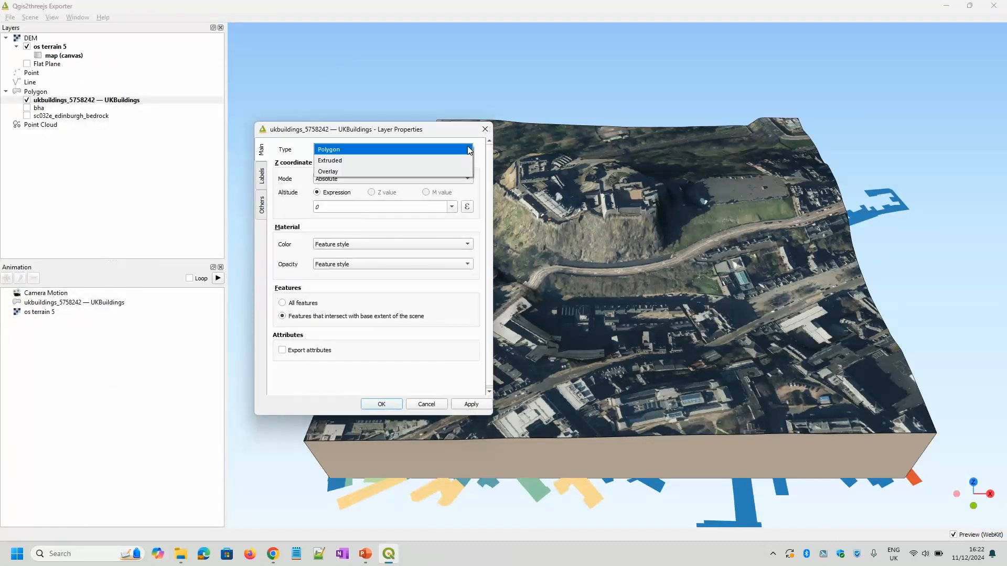
left_click(427, 167)
left_click(466, 179)
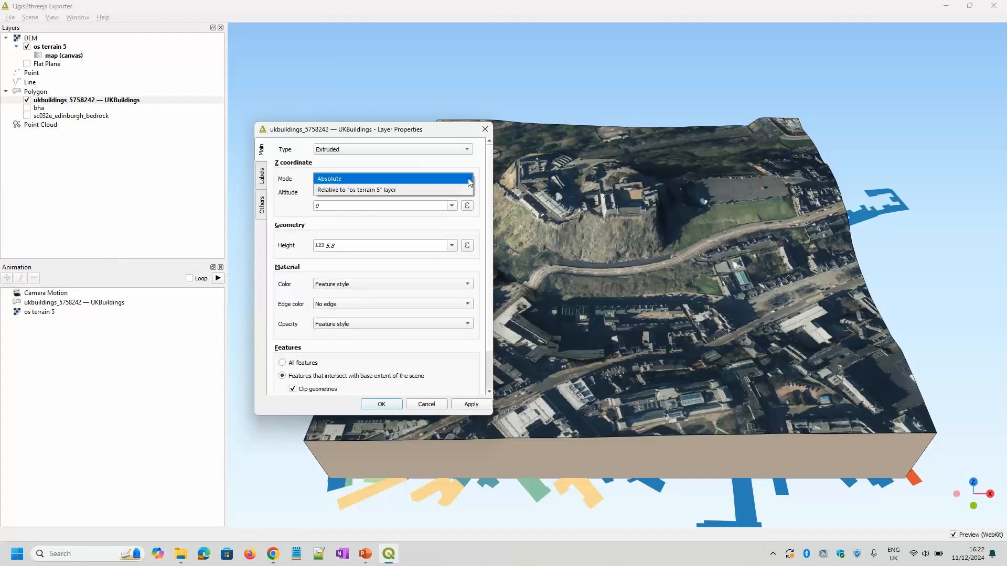
left_click(396, 191)
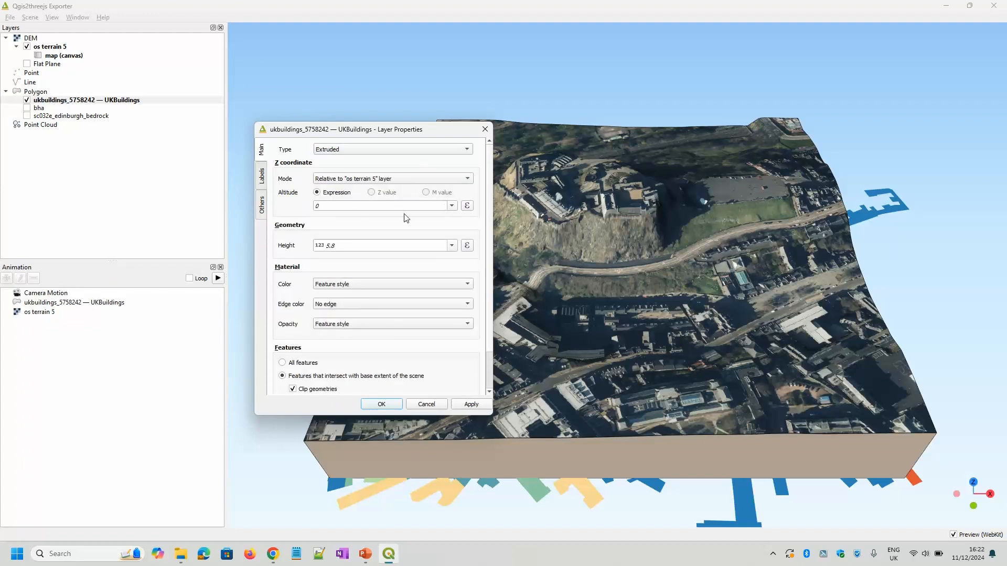
Extrude the UKBuildings polygons by their height field and enable attribute export, applying the layer properties.
left_click(452, 246)
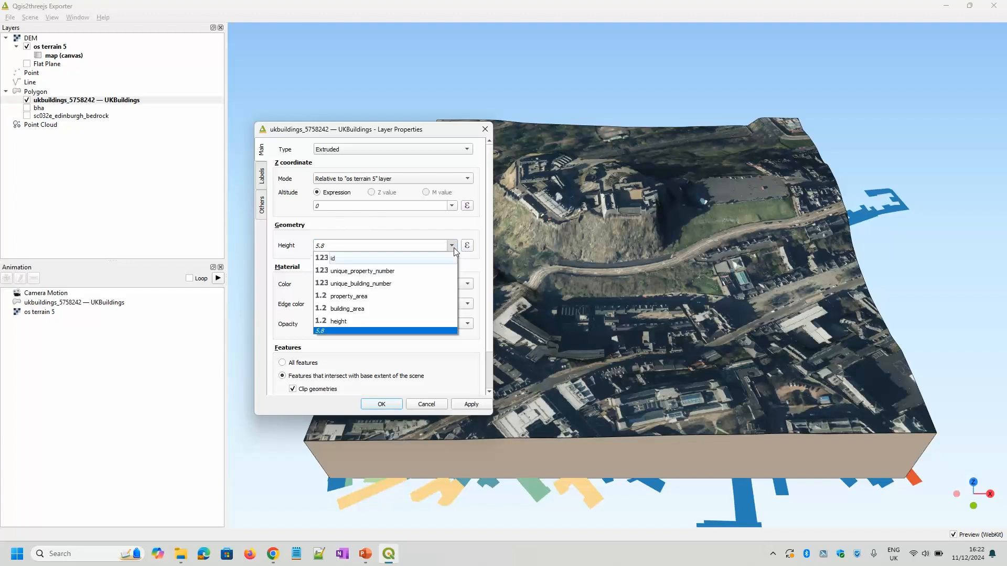
left_click(369, 321)
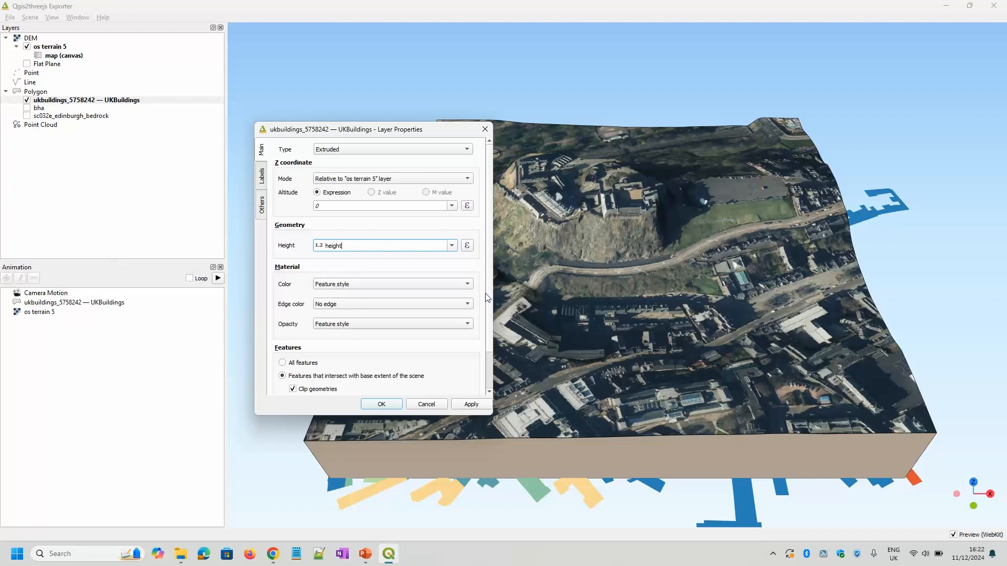
scroll(398, 362, "down", 2)
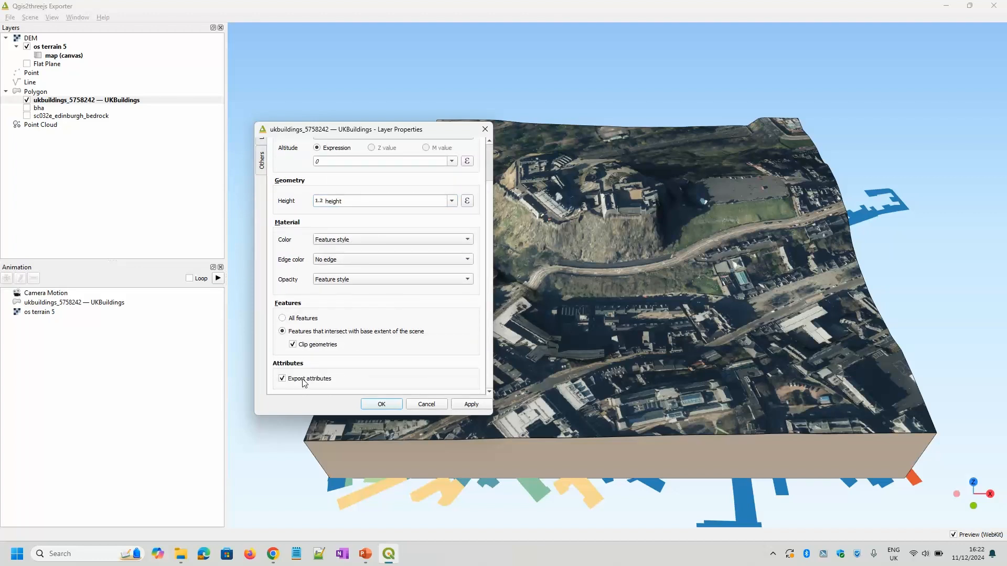
left_click(384, 405)
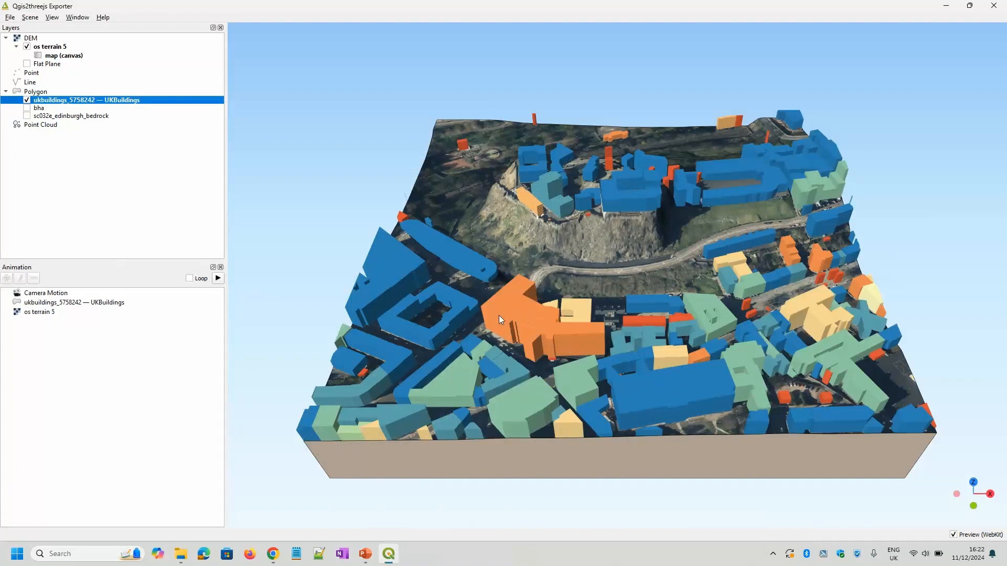
Query the large orange building below the road bend in the 3D scene to read its attributes, and dismiss the attribute results.
left_click_drag(498, 316, 537, 231)
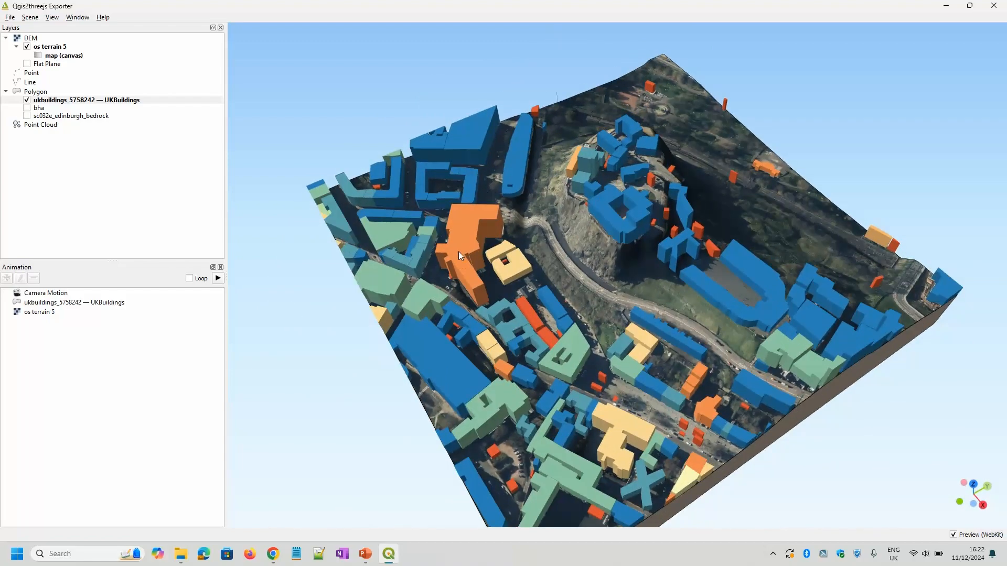
left_click_drag(605, 437, 540, 362)
left_click(493, 274)
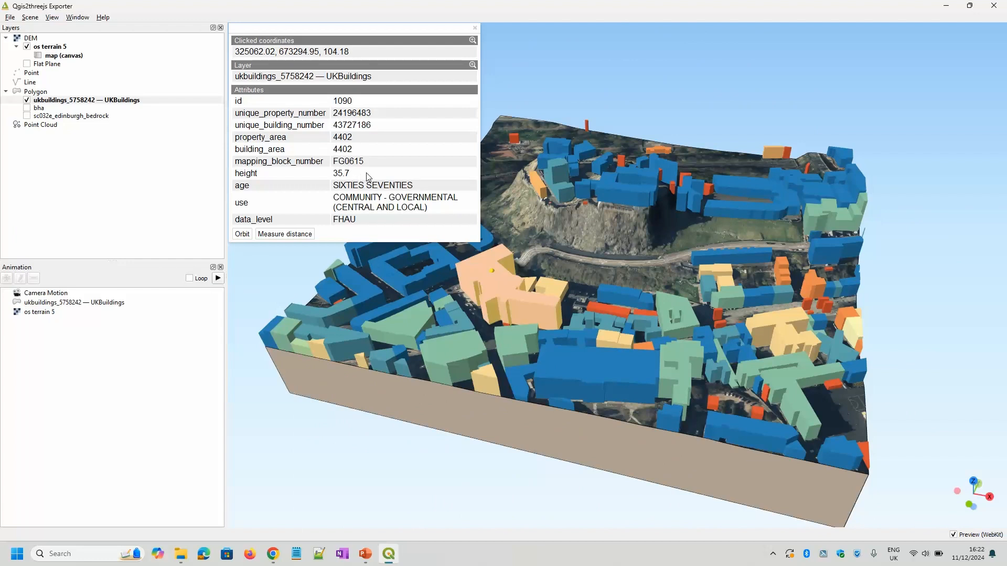
left_click(474, 28)
left_click_drag(557, 266, 577, 280)
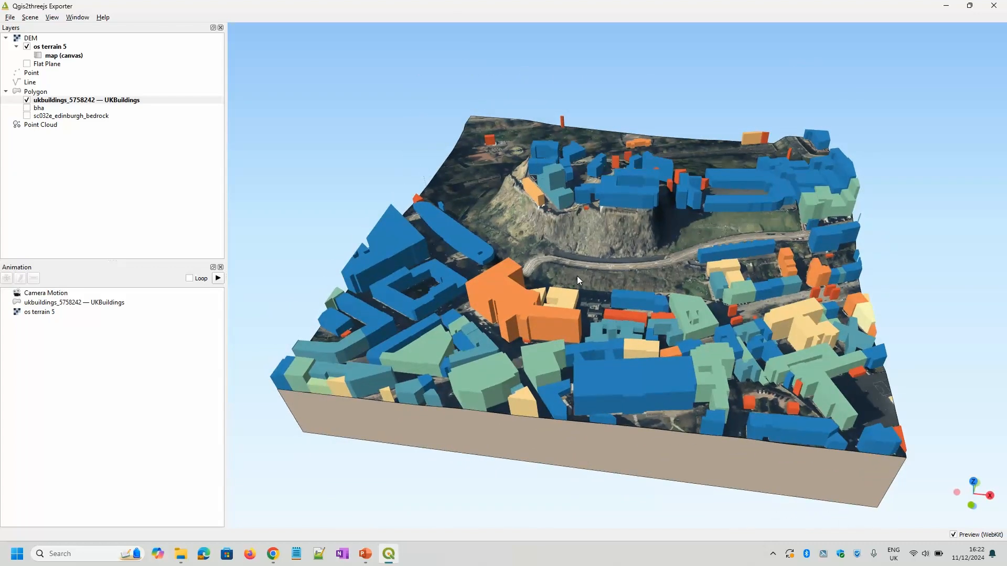
Compare the bha buildings with the age-coloured UKBuildings in the 3D scene by showing each layer on its own.
left_click(27, 100)
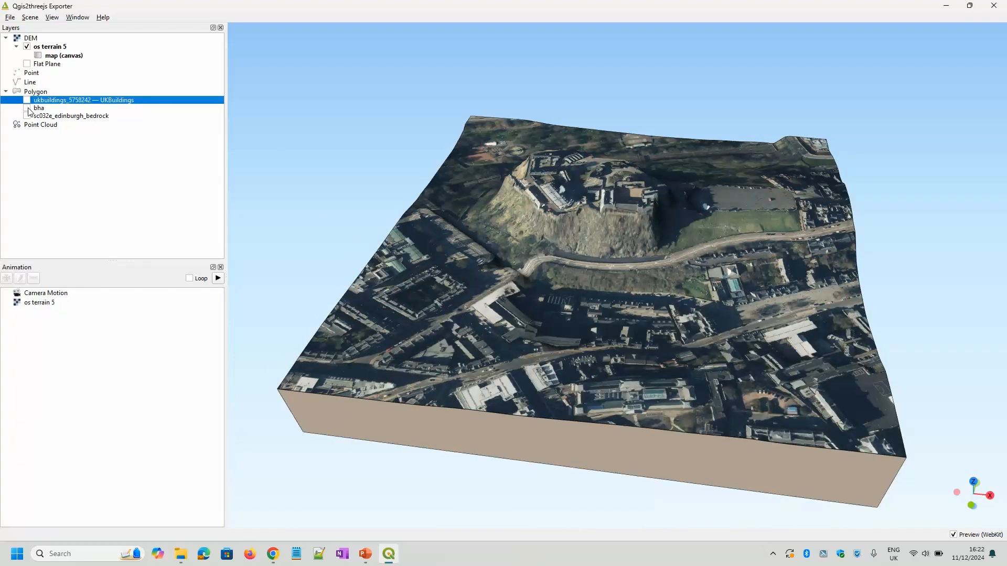
left_click(27, 108)
mouse_move(646, 304)
left_mouse_down()
mouse_move(604, 354)
mouse_move(629, 352)
mouse_move(640, 313)
left_mouse_up()
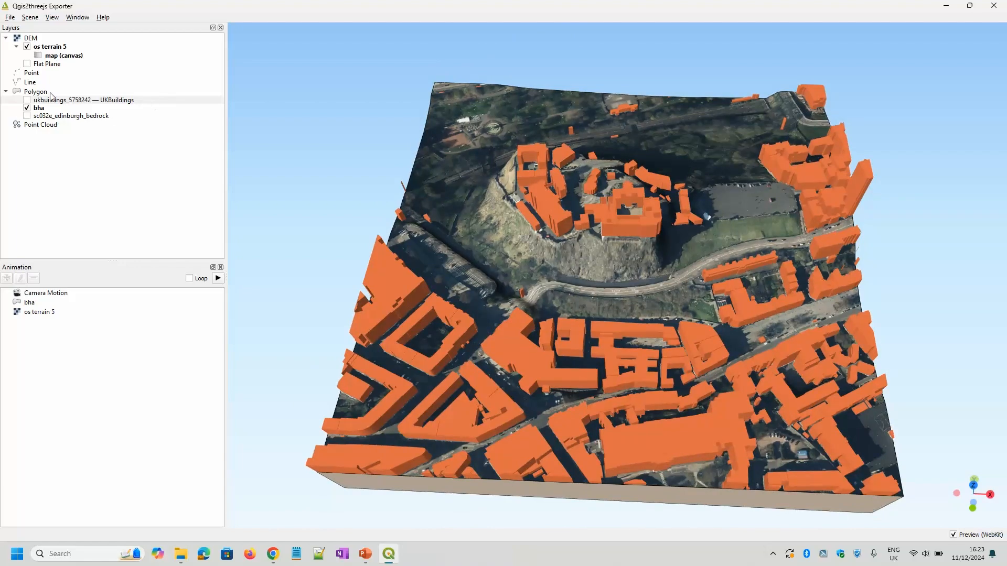
left_click(27, 100)
left_click(28, 108)
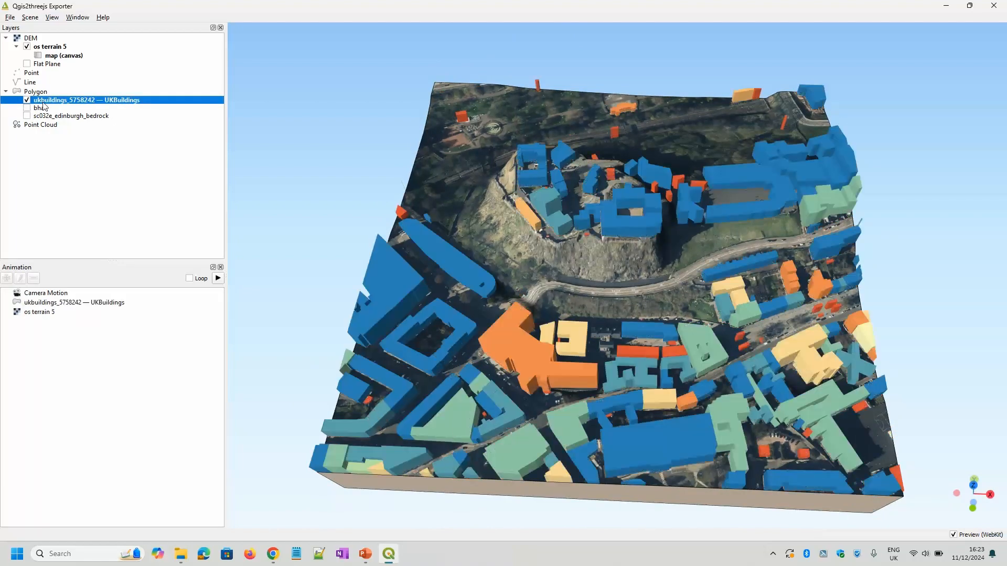
Examine the age-coloured buildings from another angle, hide the UKBuildings layer in the 3D scene and close the exporter.
left_click_drag(613, 286, 473, 235)
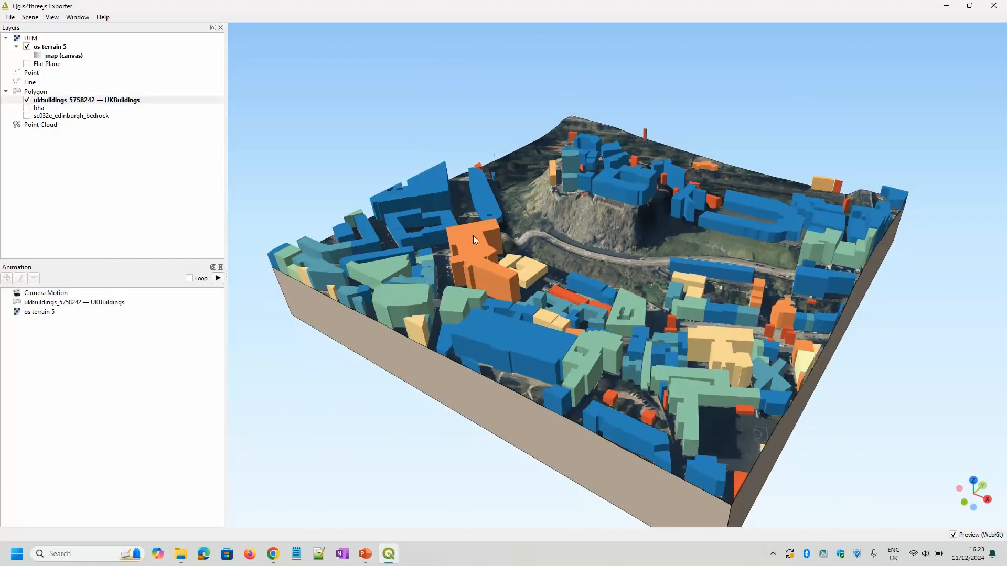
left_click_drag(487, 270, 558, 312)
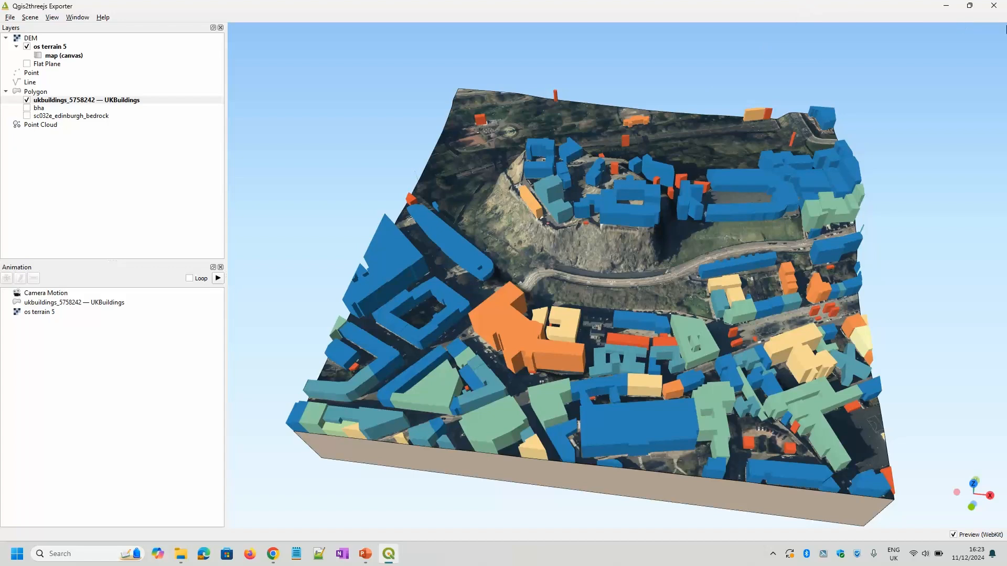
left_click(26, 100)
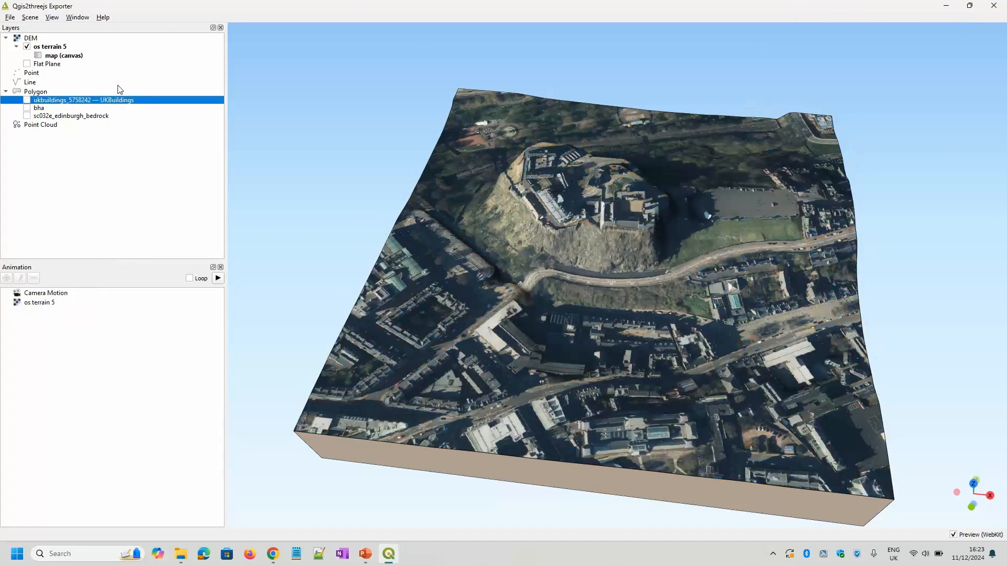
left_click(994, 6)
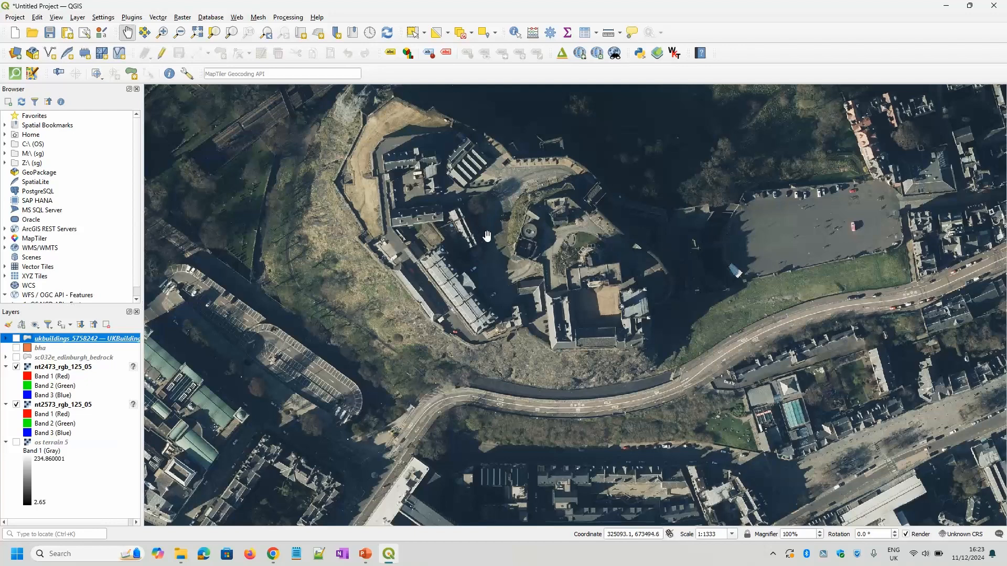
Choose ntm_5758030.gpkg from the 3Dwebinar ntm folder as the source for a new vector layer.
left_click(15, 53)
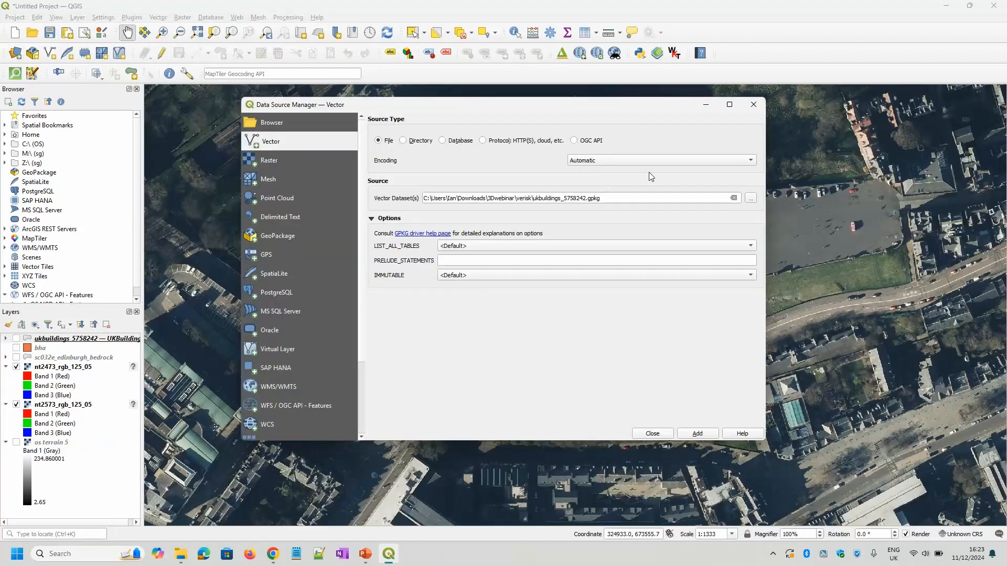
left_click(750, 199)
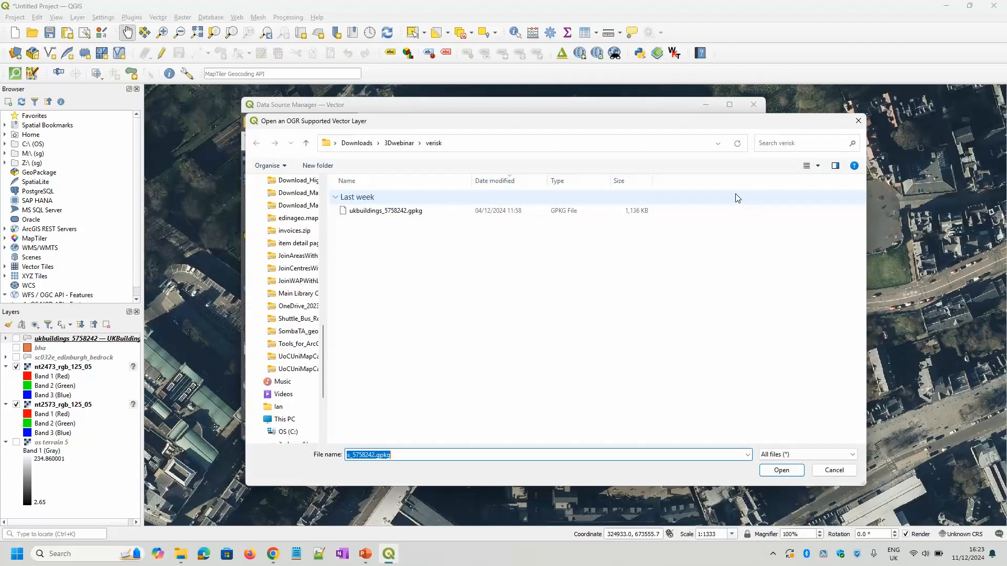
left_click(399, 143)
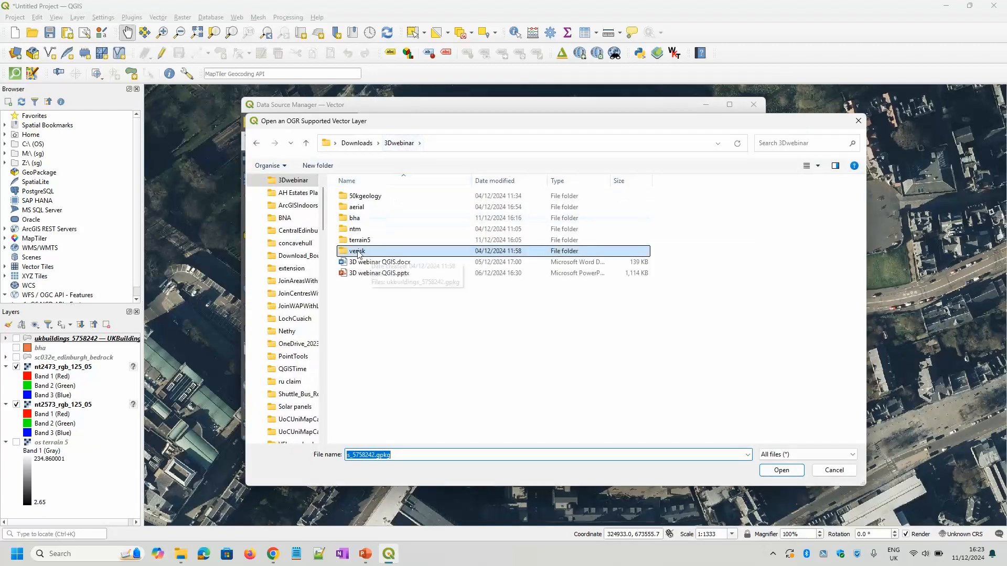
double_click(356, 229)
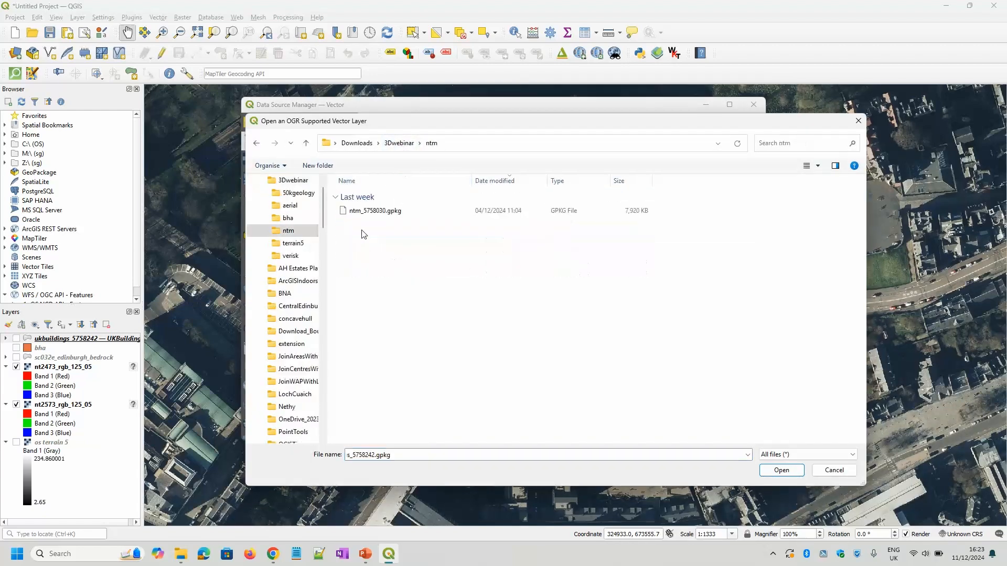
left_click(369, 212)
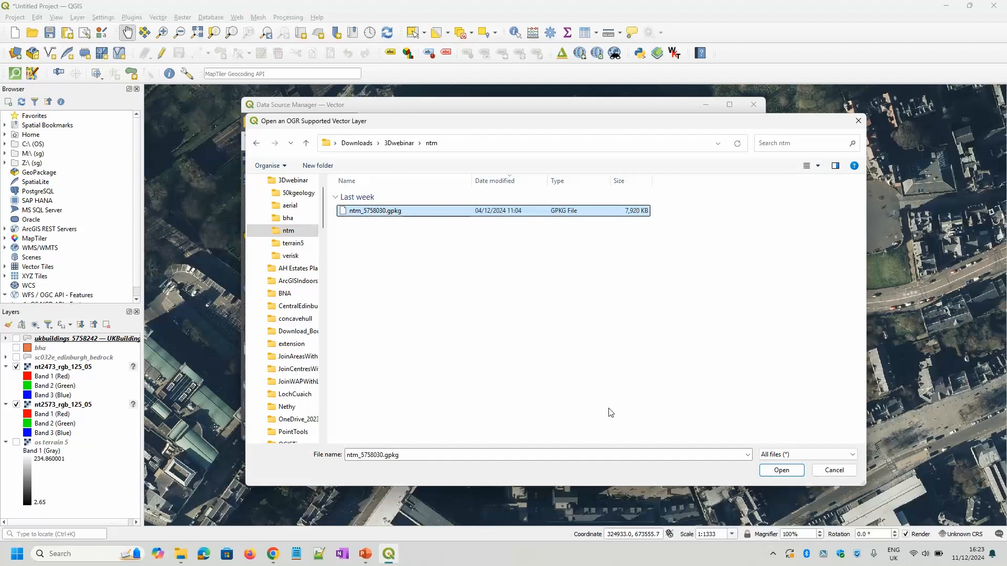
left_click(780, 471)
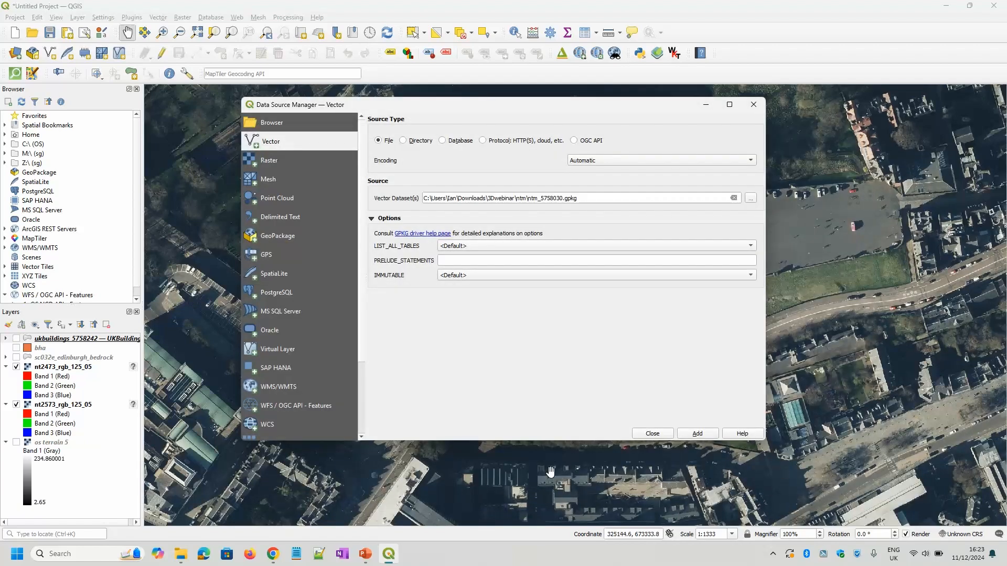
Add the Canopy, Crowns and Points layers of ntm_5758030 to the map as a group and close the data source manager.
left_click(699, 435)
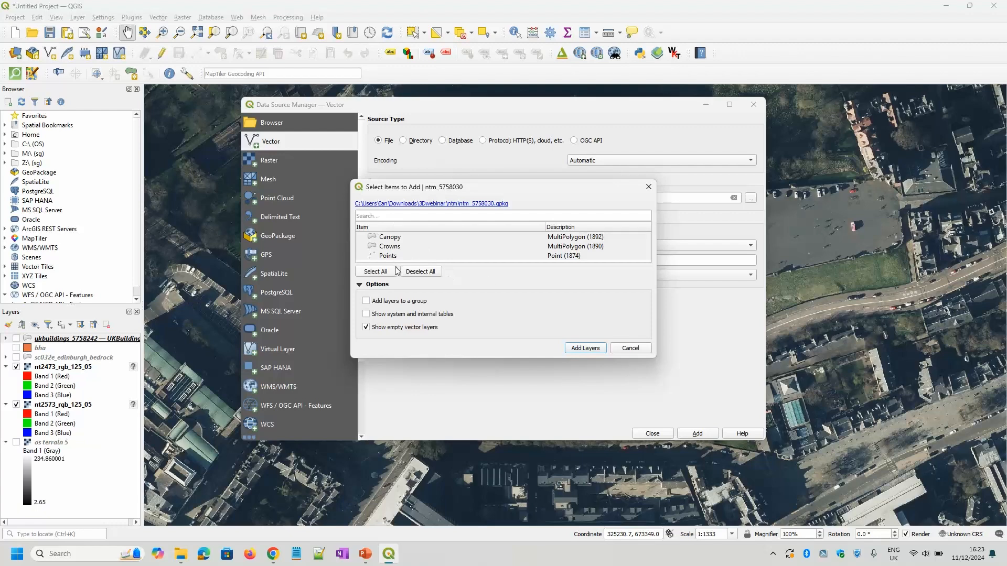
left_click(386, 302)
left_click(585, 348)
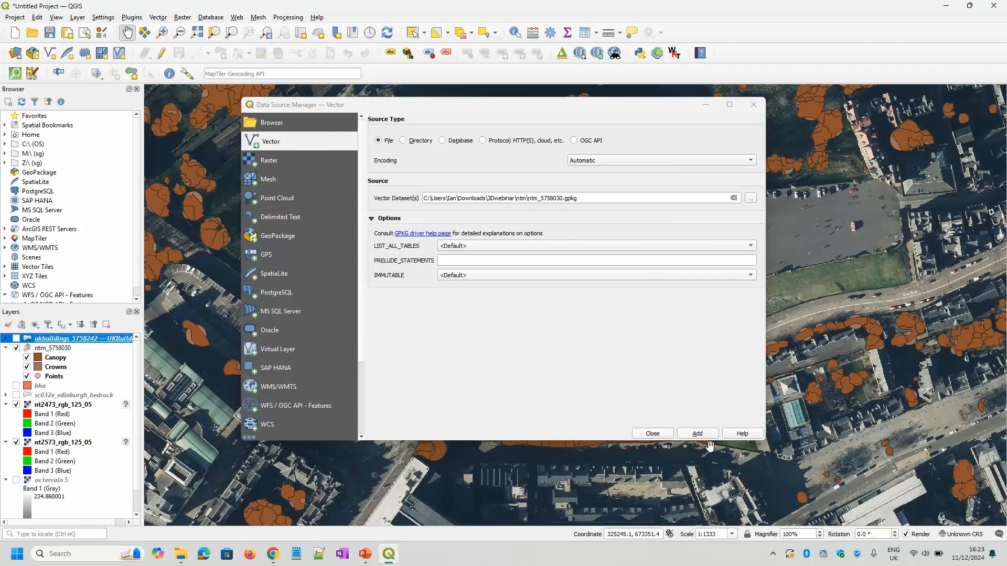
left_click(652, 434)
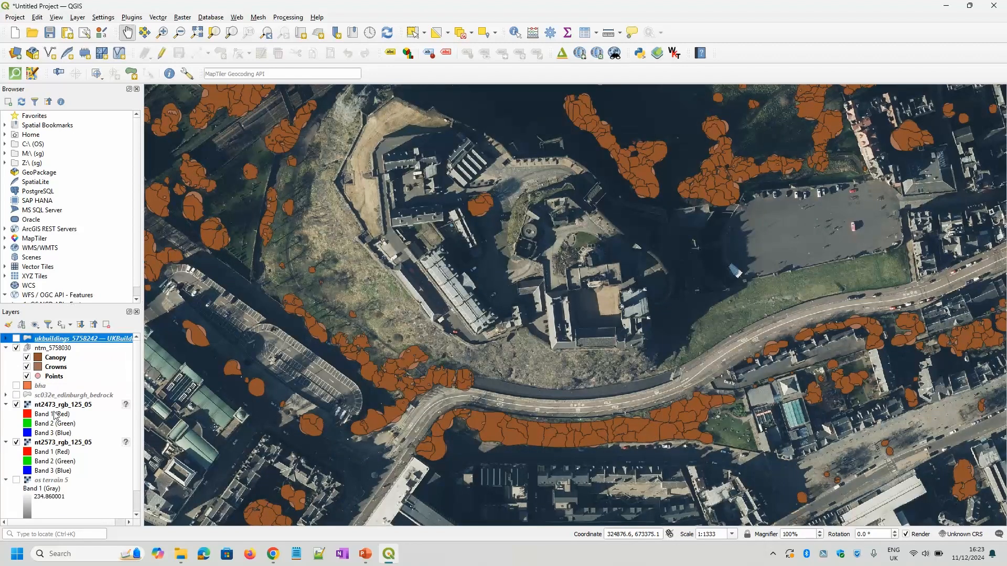
Show only the tree Points of the ntm_5758030 group and identify a tree on the rock's western slope to read its attributes.
left_click(27, 376)
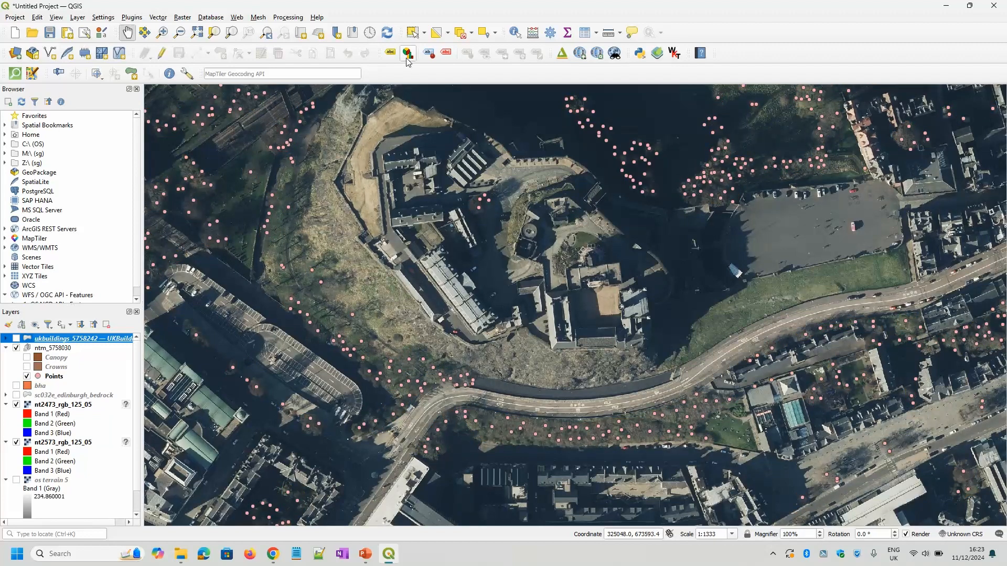
left_click(515, 33)
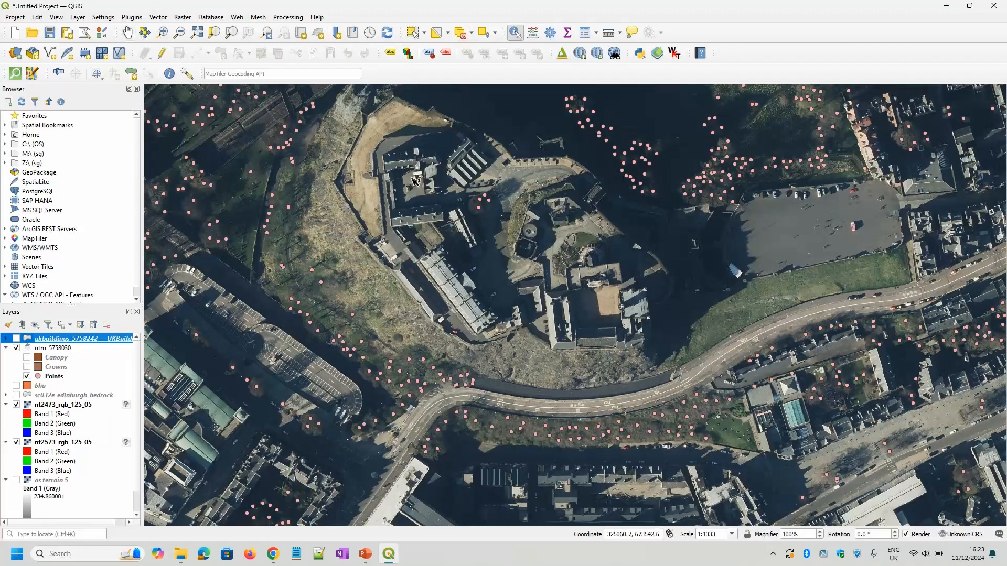
left_click(325, 285)
left_click(356, 289)
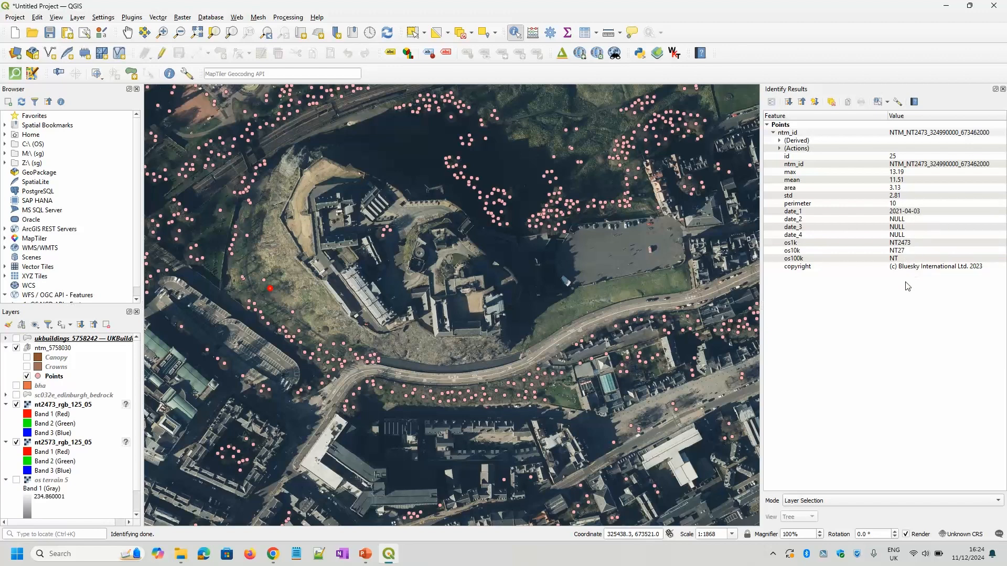
Hide the tree Points layer, examine the Crowns polygons on their own around the castle rock, and hide them again.
left_click(26, 377)
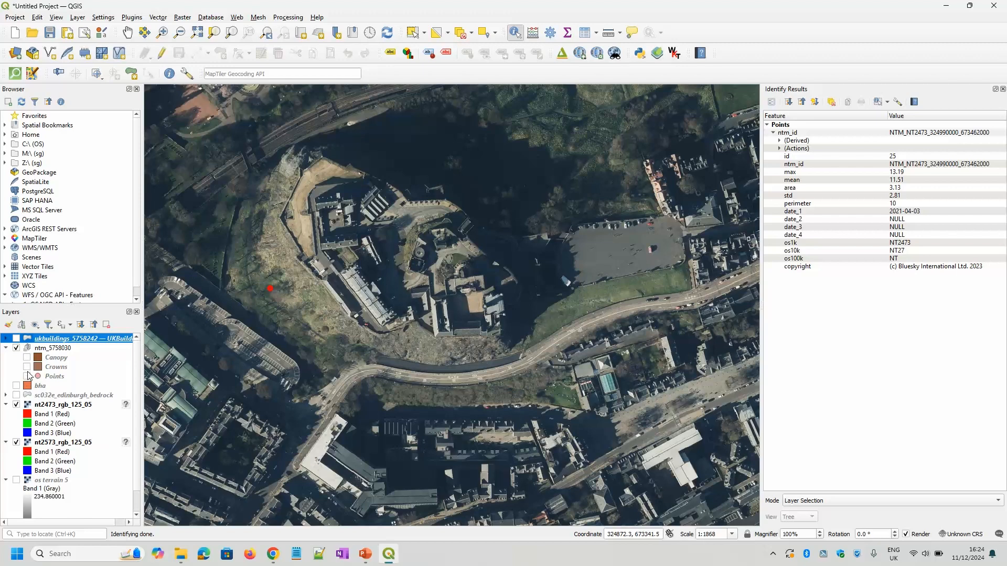
left_click(28, 367)
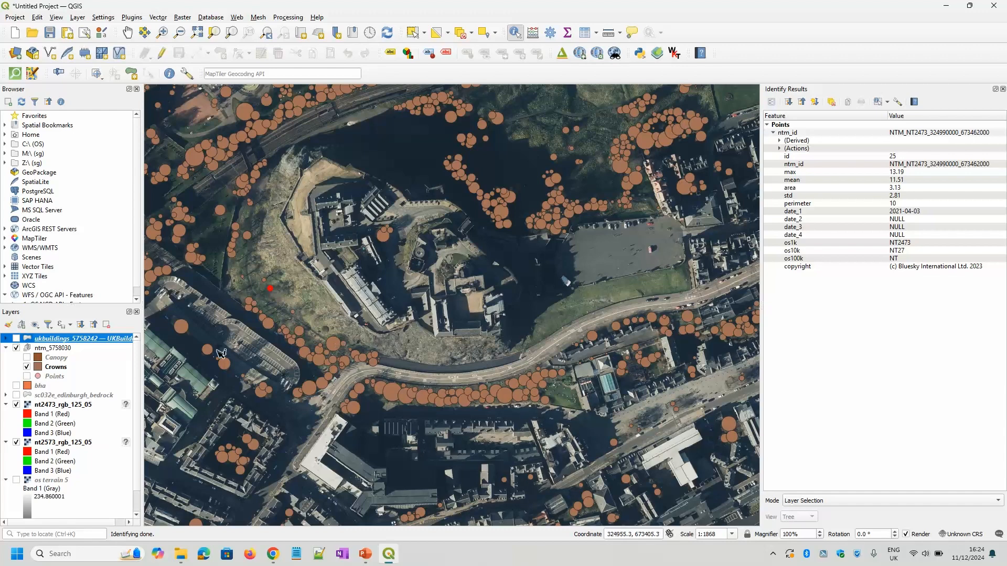
left_click(27, 368)
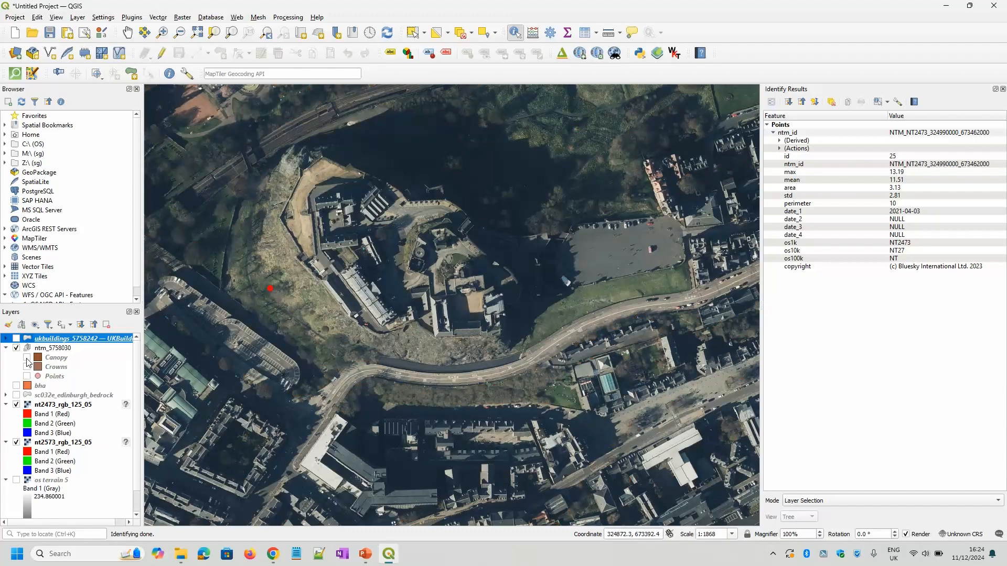
Show the Canopy layer of the ntm_5758030 group along the road south of the castle and place the visible tree Points layer above it.
left_click(27, 357)
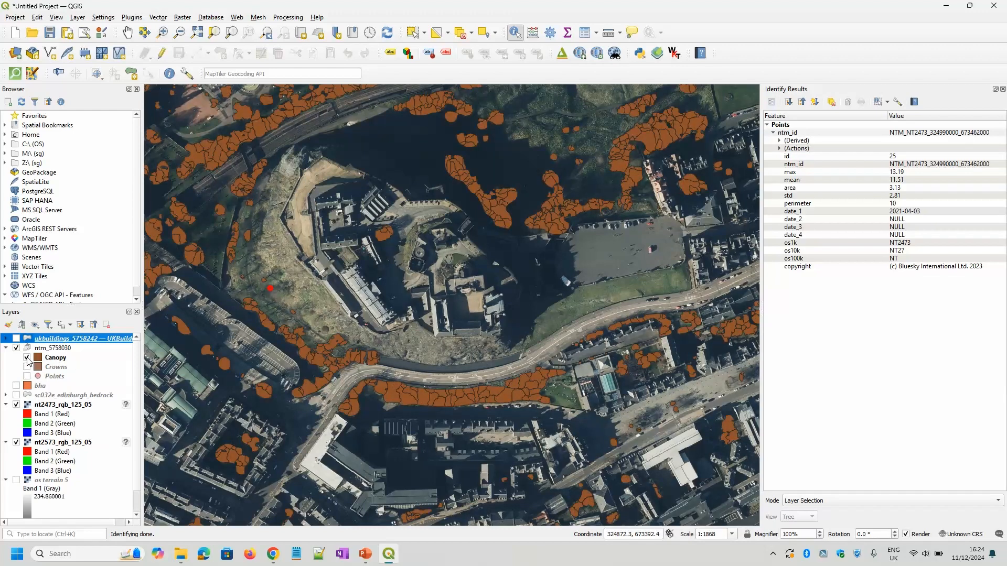
scroll(440, 417, "up", 2)
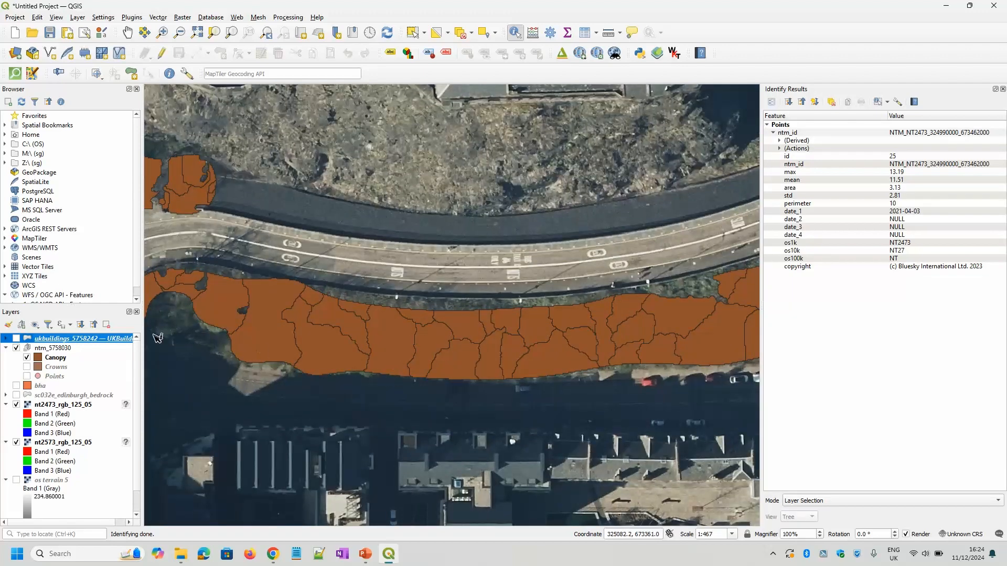
left_click_drag(55, 377, 28, 356)
left_click(27, 358)
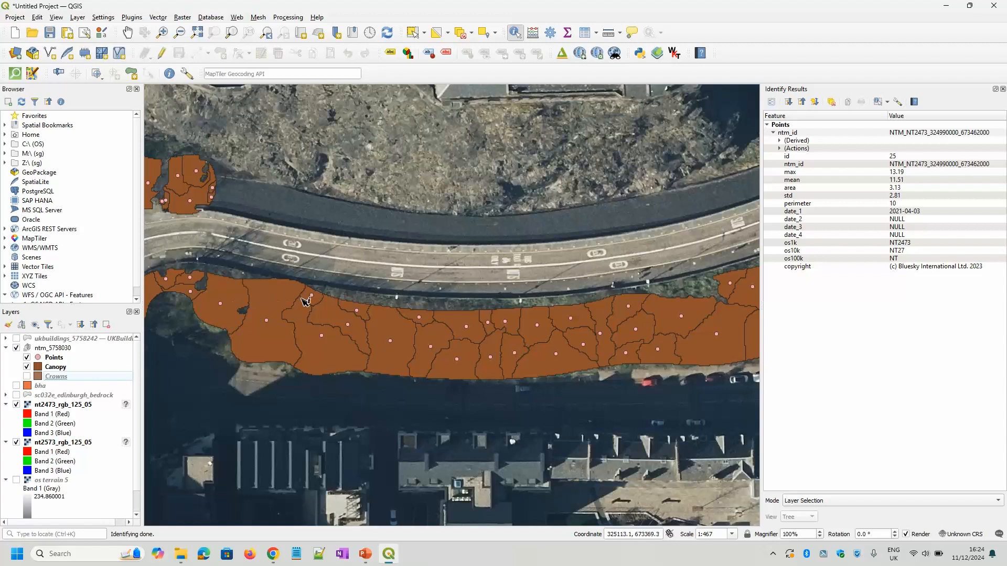
Compare the Crowns polygons with the Canopy and tree Points, and hide all three layers of the ntm_5758030 group.
left_click(27, 376)
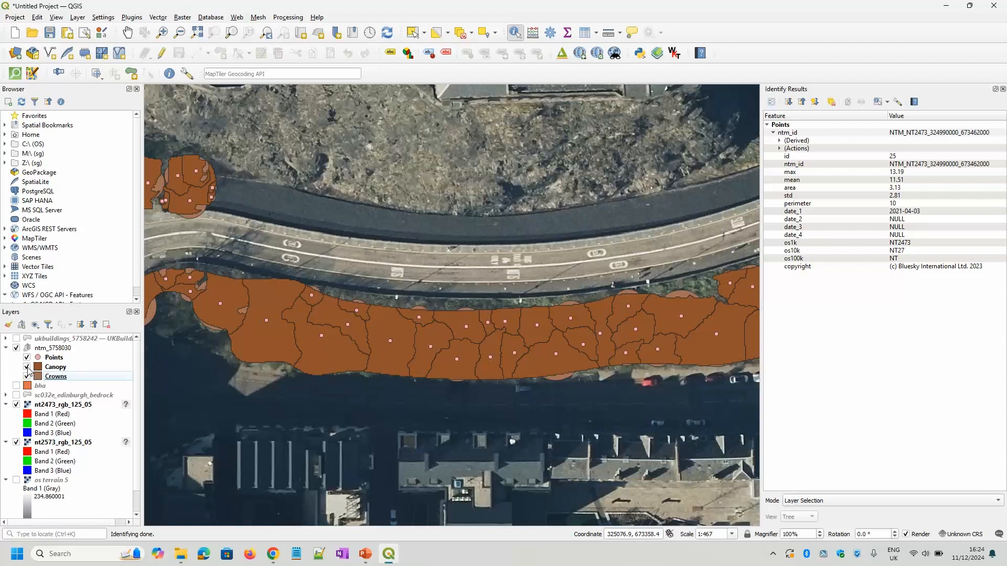
left_click(27, 366)
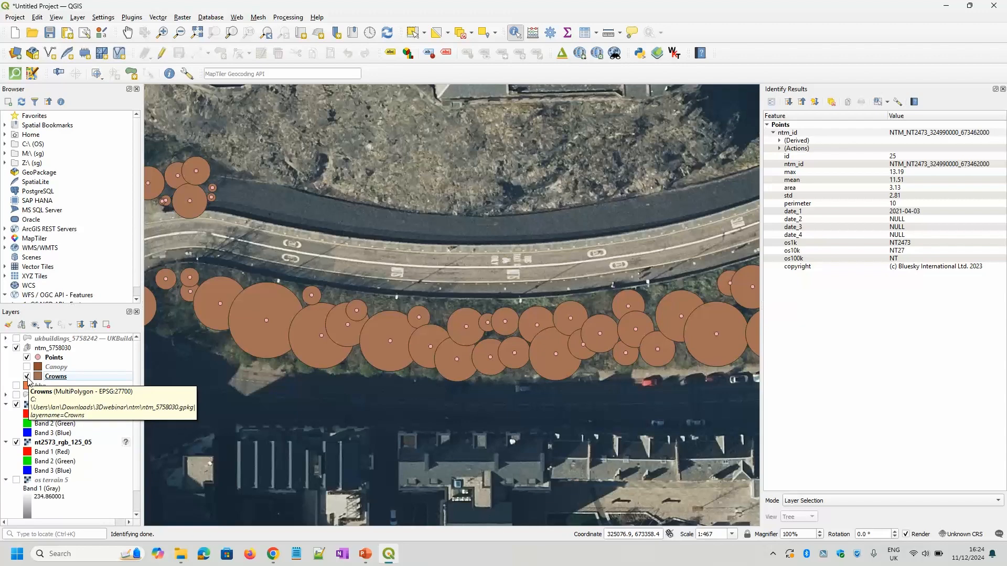
left_click(26, 377)
left_click(27, 357)
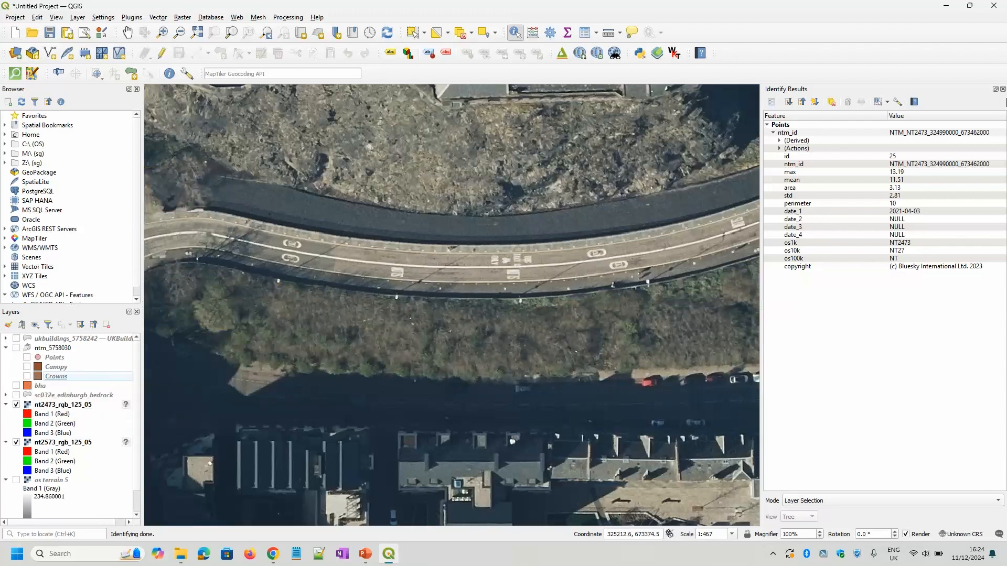
Close the identify results and centre the map on the castle rock at a scale of 1:1333.
left_click(1003, 89)
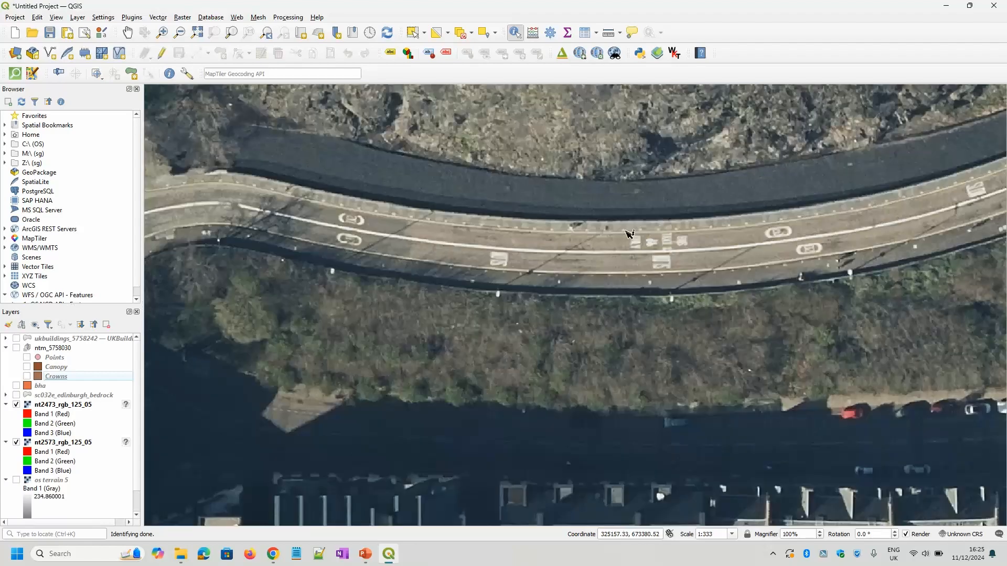
scroll(627, 234, "down", 2)
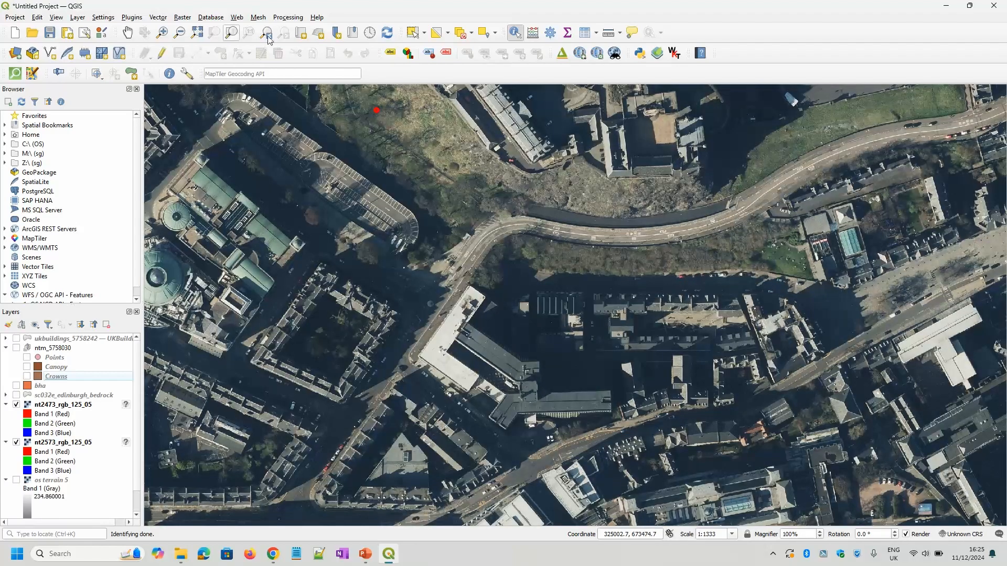
left_click(126, 33)
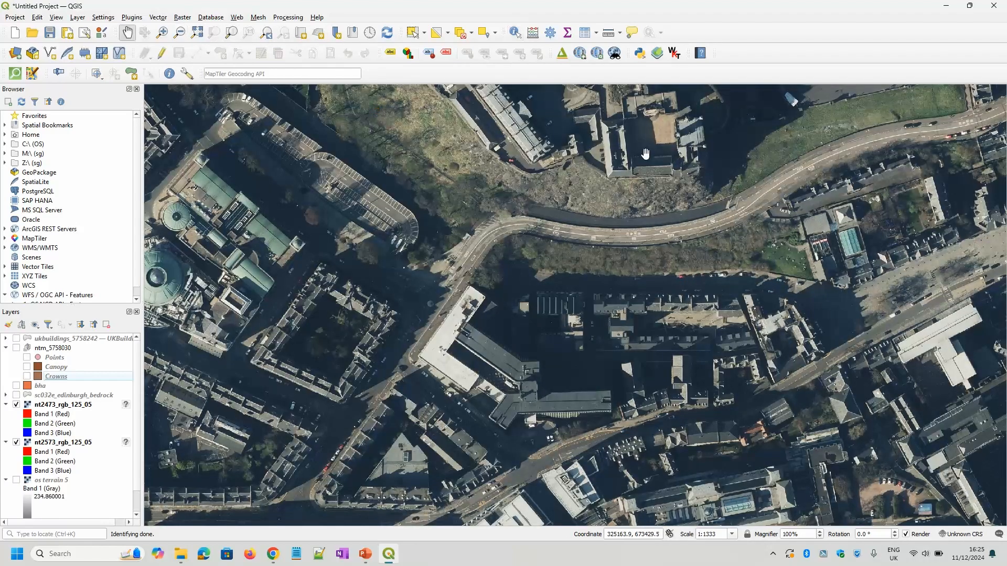
scroll(498, 246, "down", 1)
left_click_drag(511, 233, 486, 304)
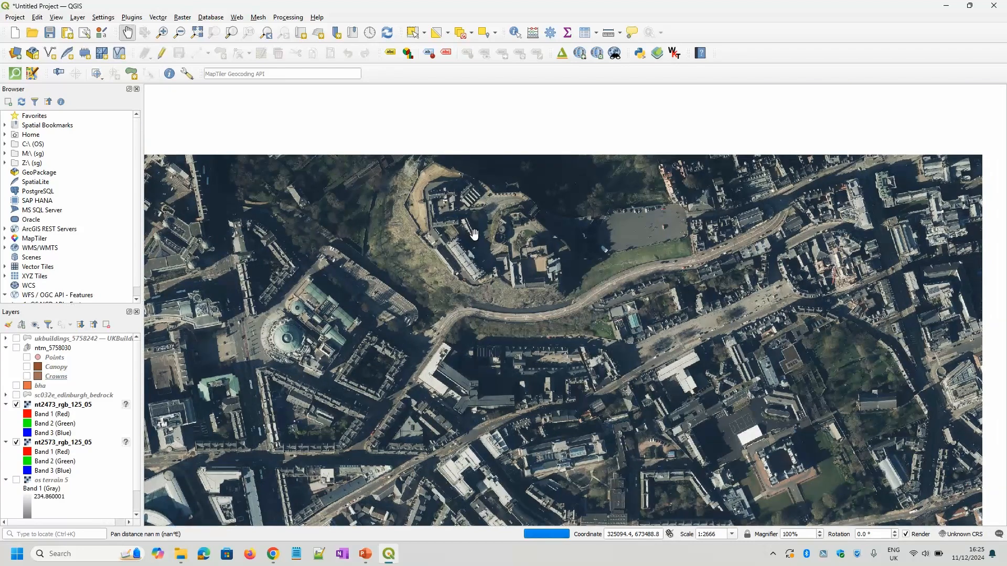
scroll(475, 234, "up", 1)
left_click_drag(448, 257, 498, 240)
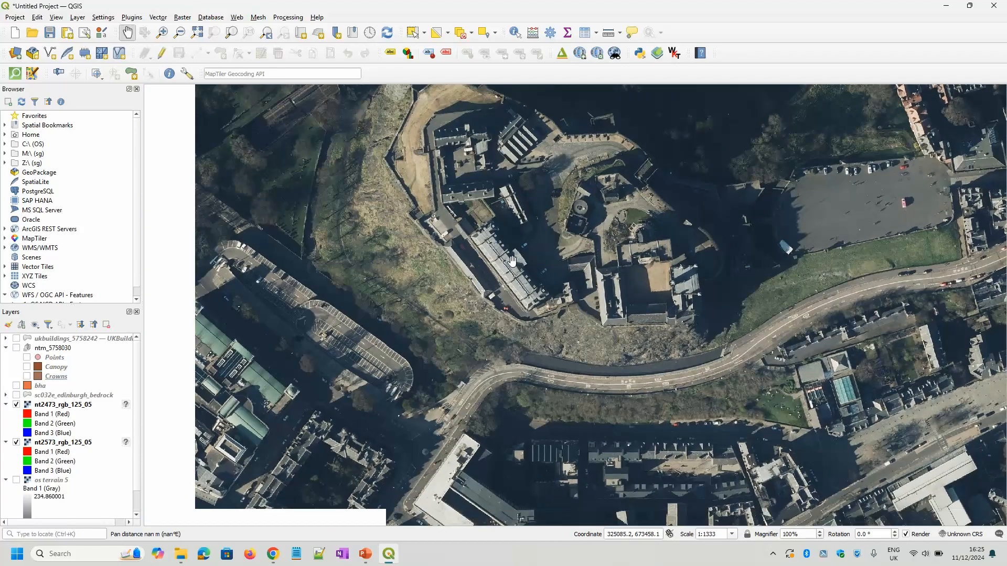
Open the Qgis2threejs Exporter with the castle rock map extent as the 3D scene.
left_click(238, 19)
mouse_move(292, 45)
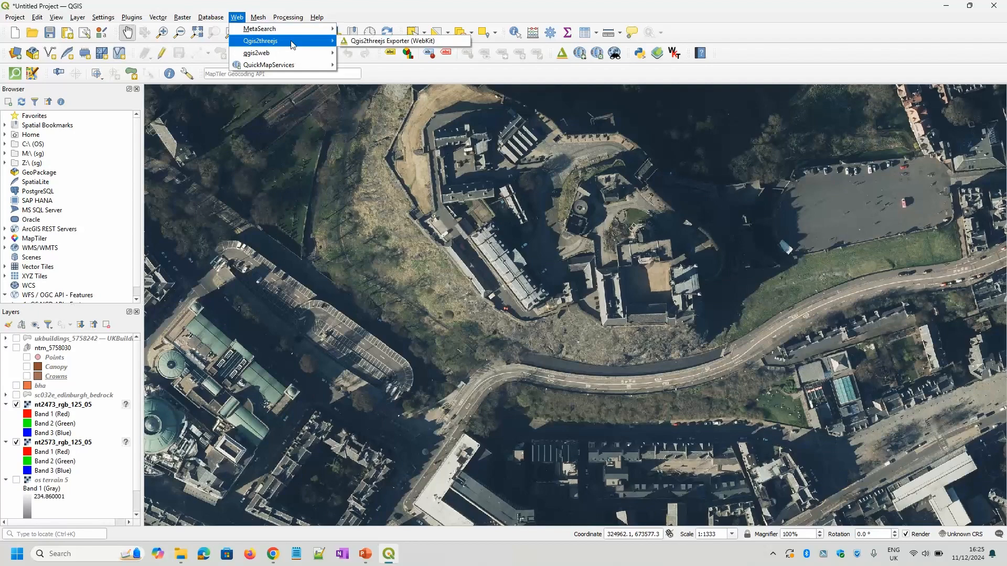
left_click(361, 40)
mouse_move(368, 162)
left_mouse_down()
mouse_move(356, 165)
mouse_move(368, 181)
mouse_move(388, 173)
mouse_move(358, 171)
left_mouse_up()
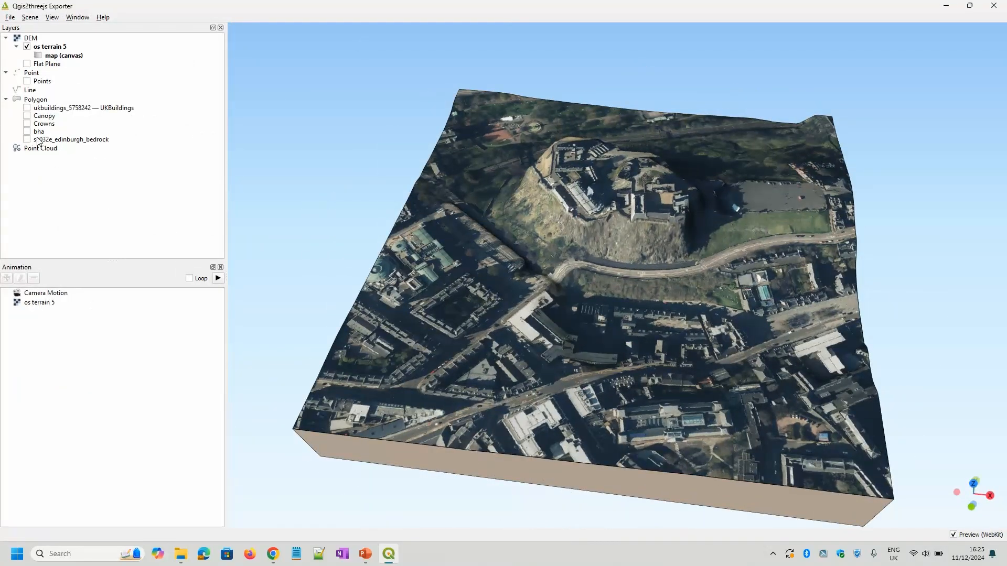
Preview the ukbuildings_5758242 buildings on the 3D terrain and hide them again.
left_click(26, 108)
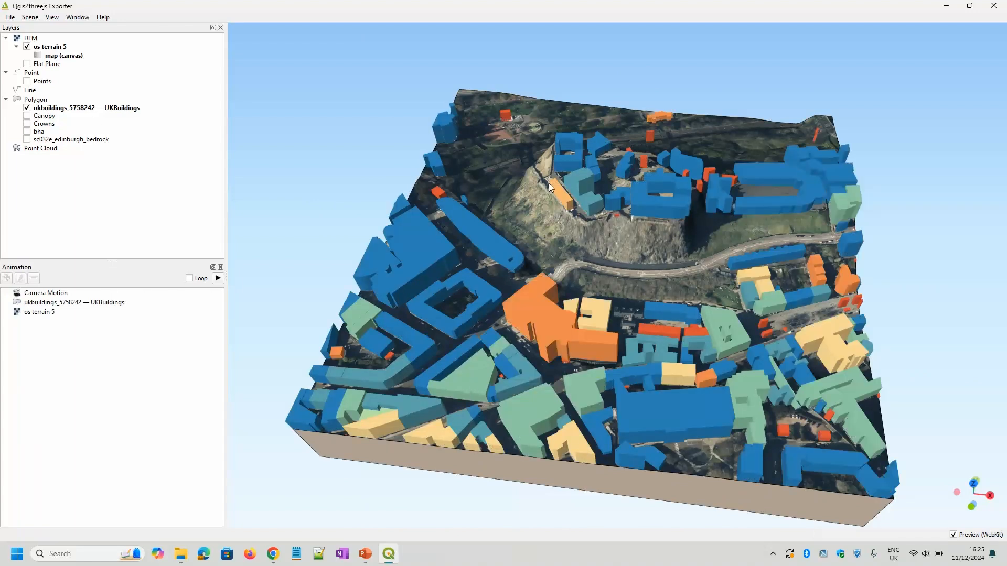
left_click_drag(549, 183, 622, 300)
left_click(27, 108)
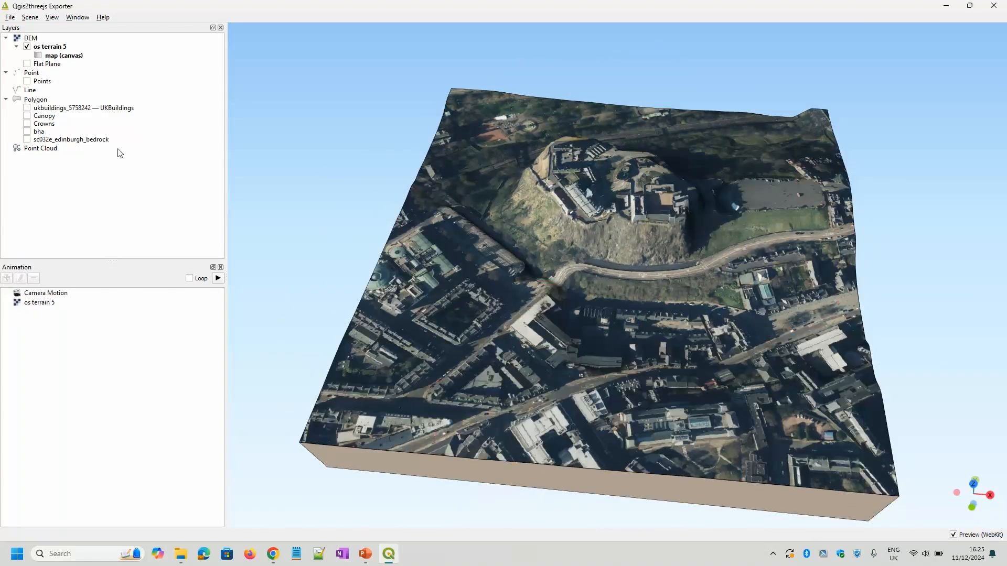
Add the tree Points layer to the 3D scene as cylinders with the Z coordinate relative to the os terrain 5 layer.
left_click(27, 82)
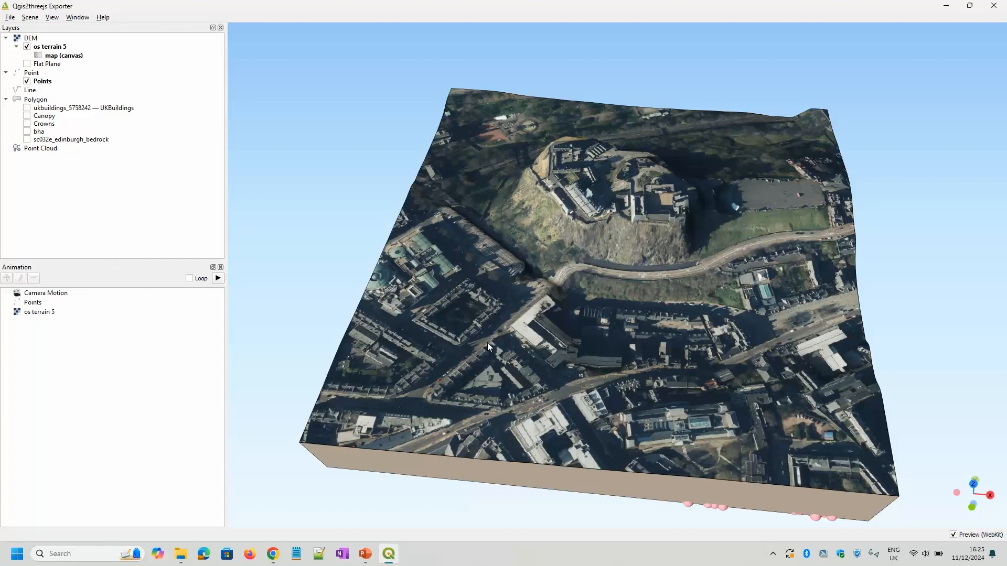
left_click_drag(528, 443, 528, 419)
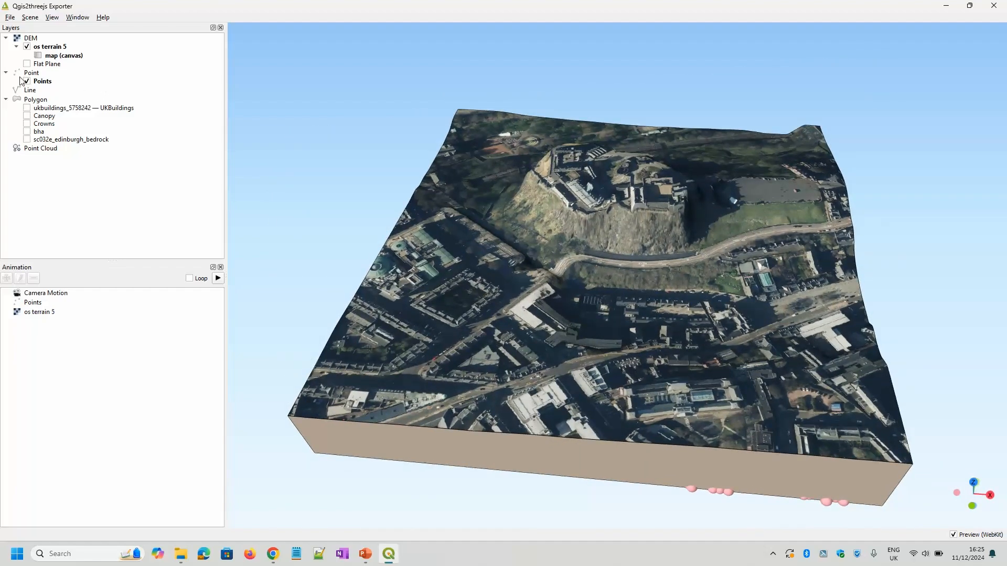
double_click(41, 82)
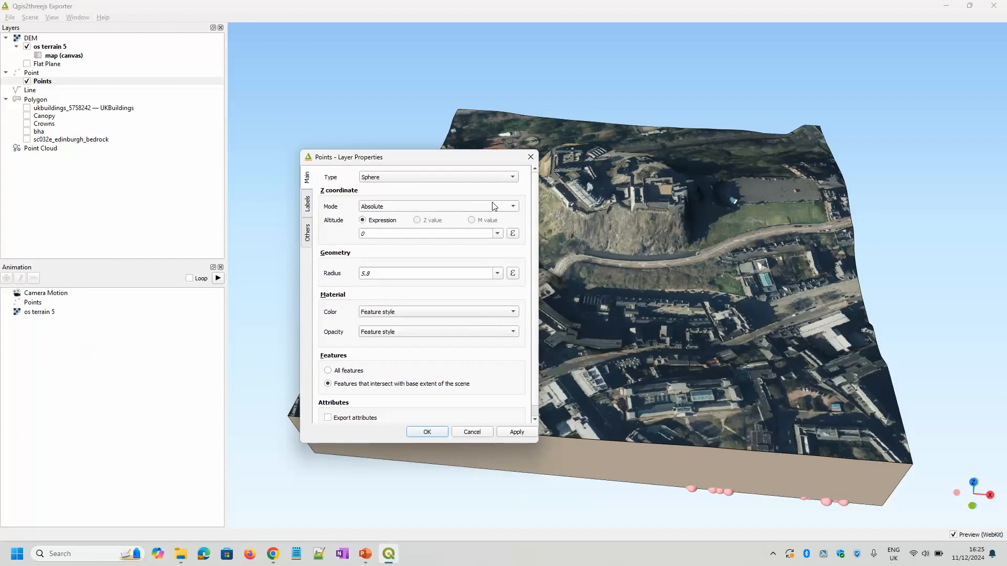
left_click(512, 177)
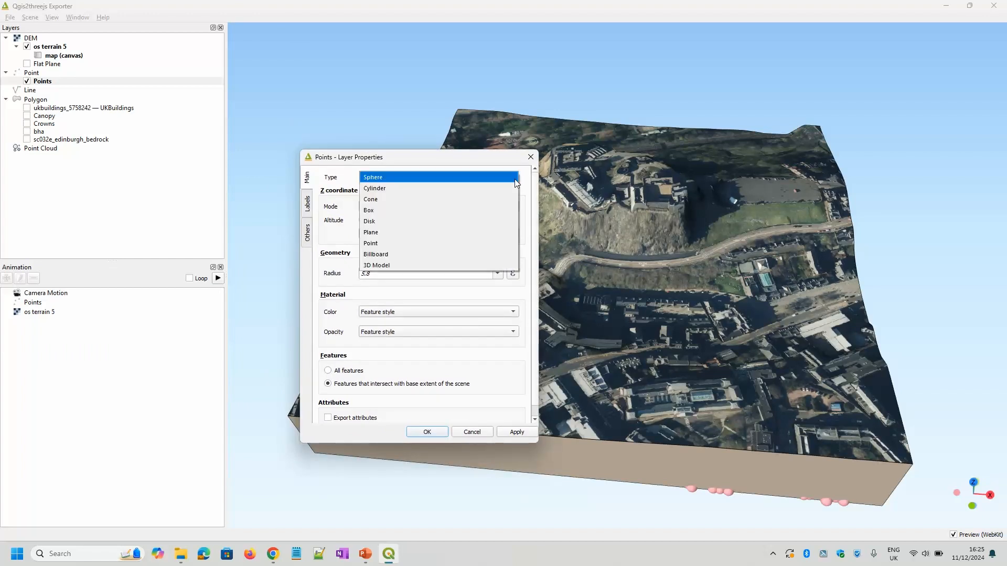
left_click(395, 190)
left_click(439, 206)
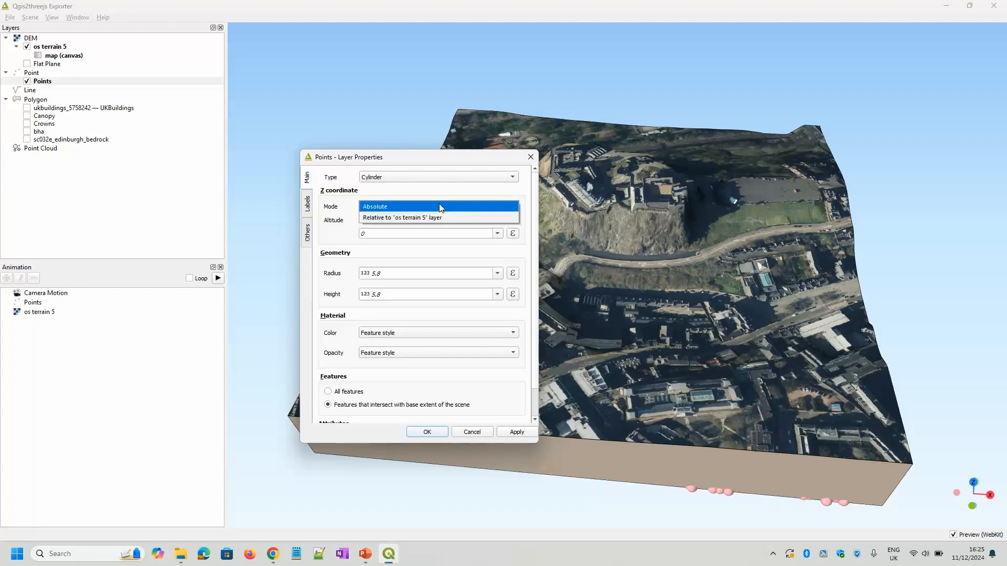
left_click(395, 217)
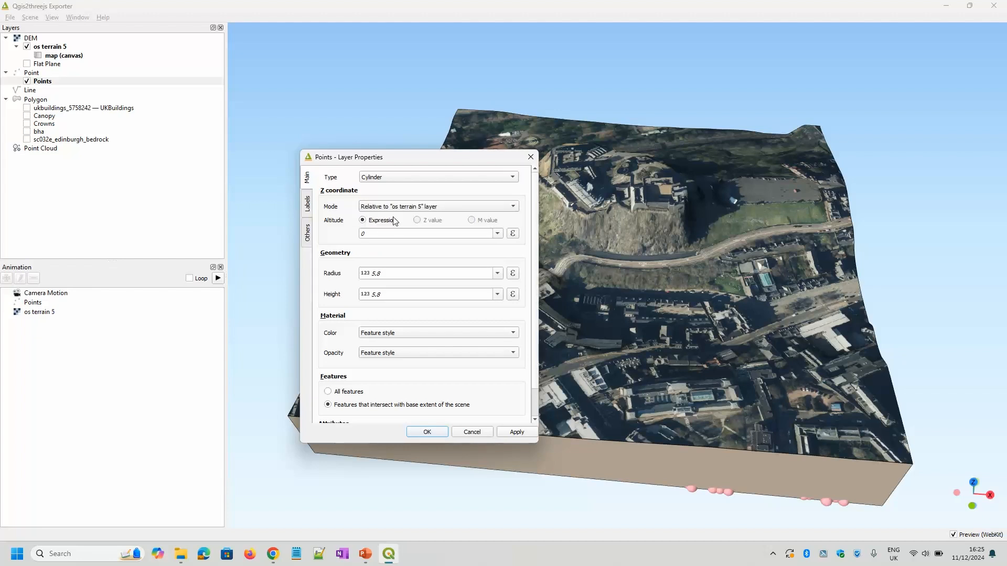
Set the tree cylinders' radius to max/40 and their height to the max field, and apply them to the scene.
left_click(497, 273)
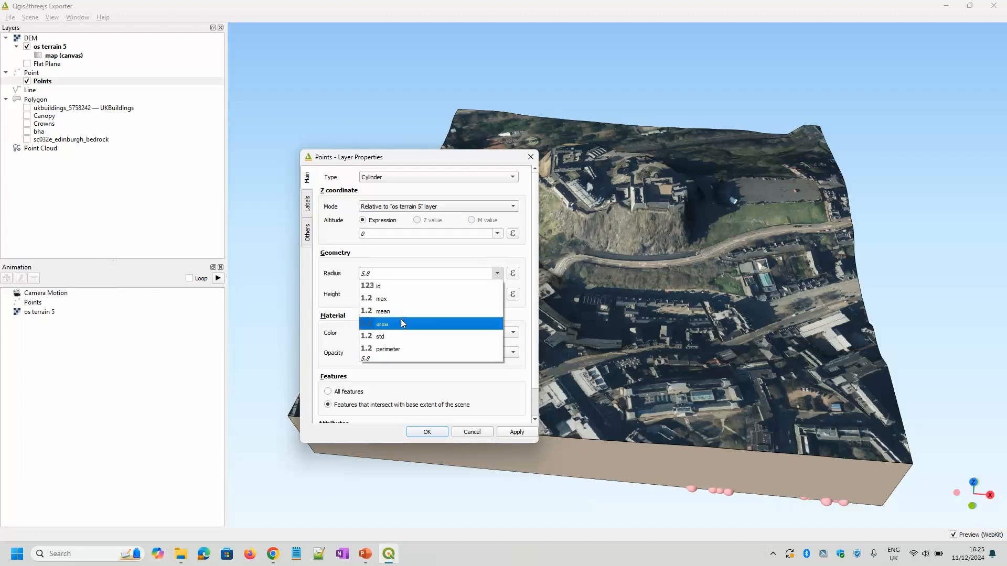
left_click(399, 300)
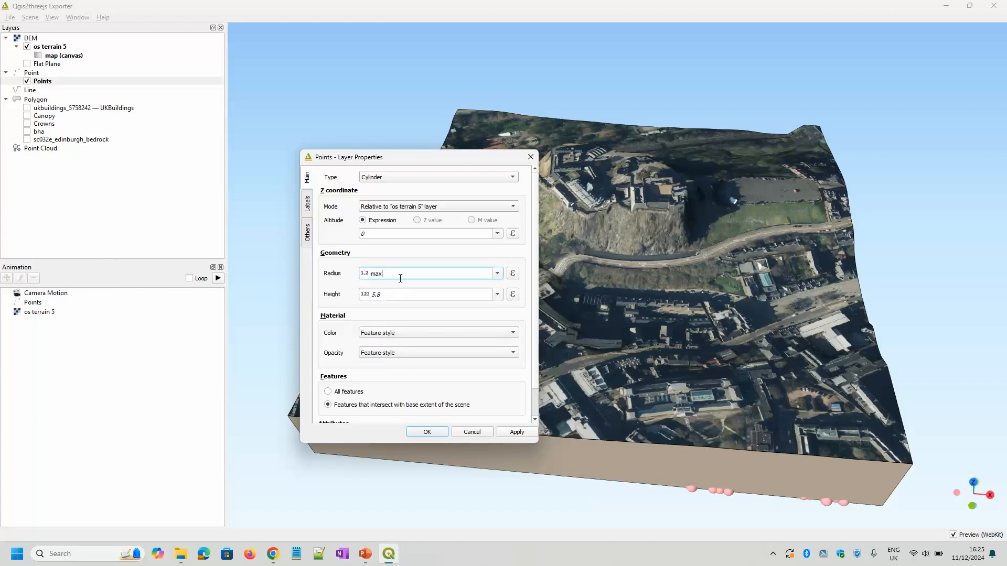
type("/40")
key("Tab")
left_click(497, 294)
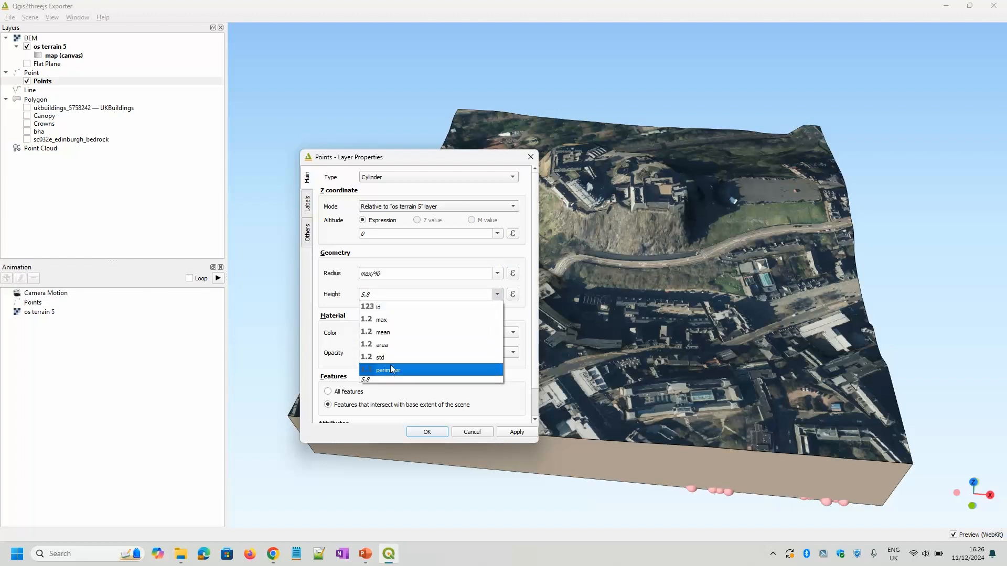
left_click(394, 321)
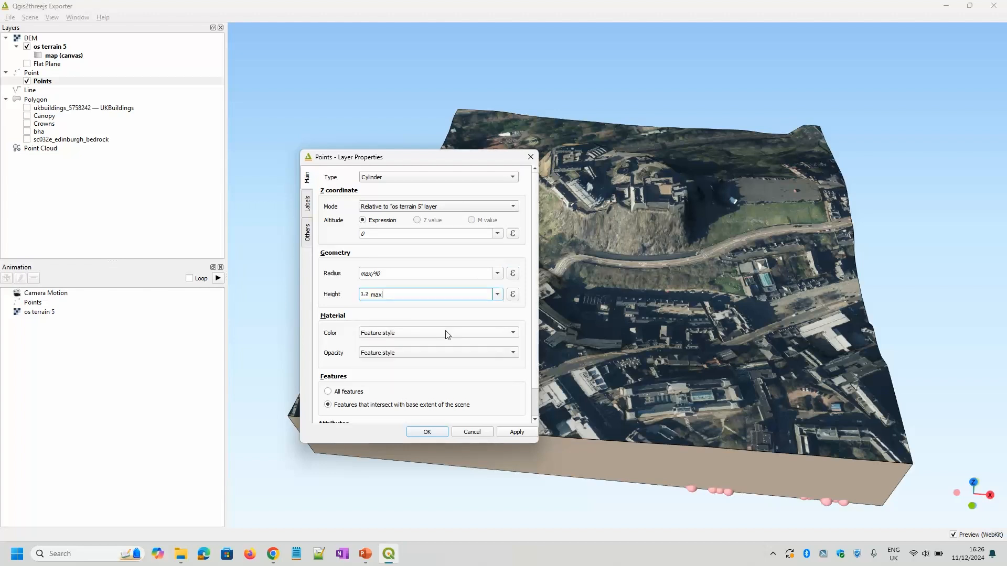
left_click(520, 434)
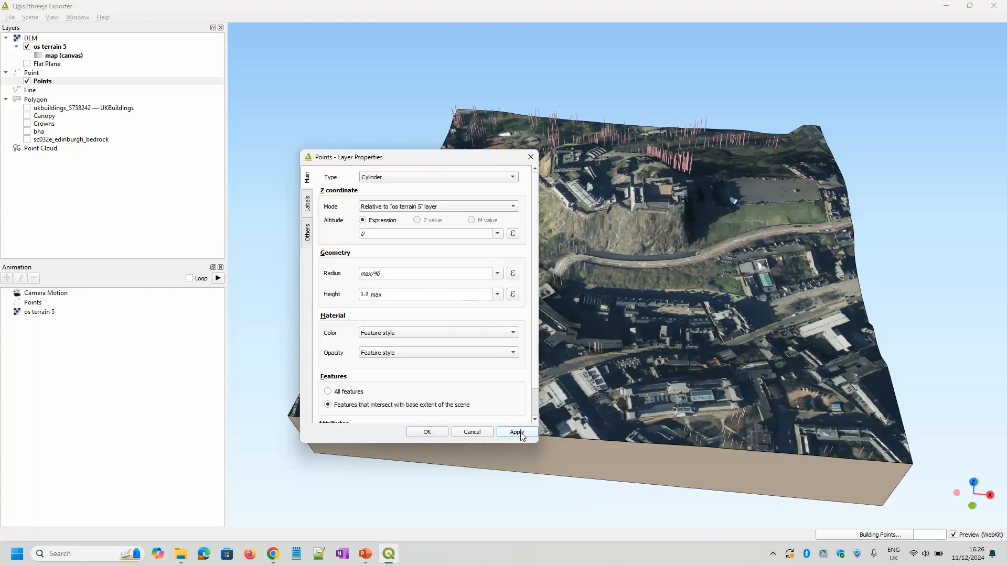
left_click_drag(471, 157, 408, 154)
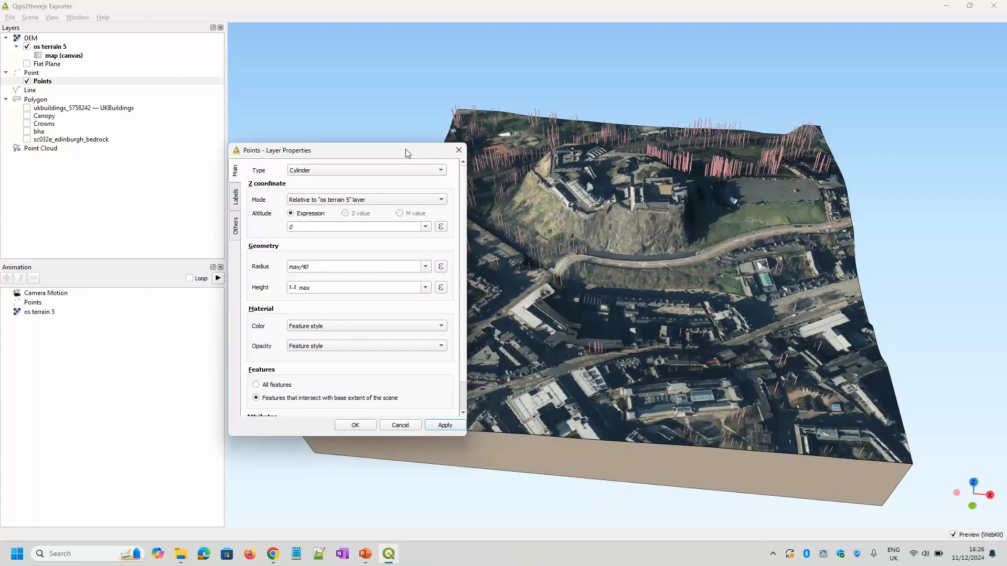
left_click_drag(736, 260, 782, 240)
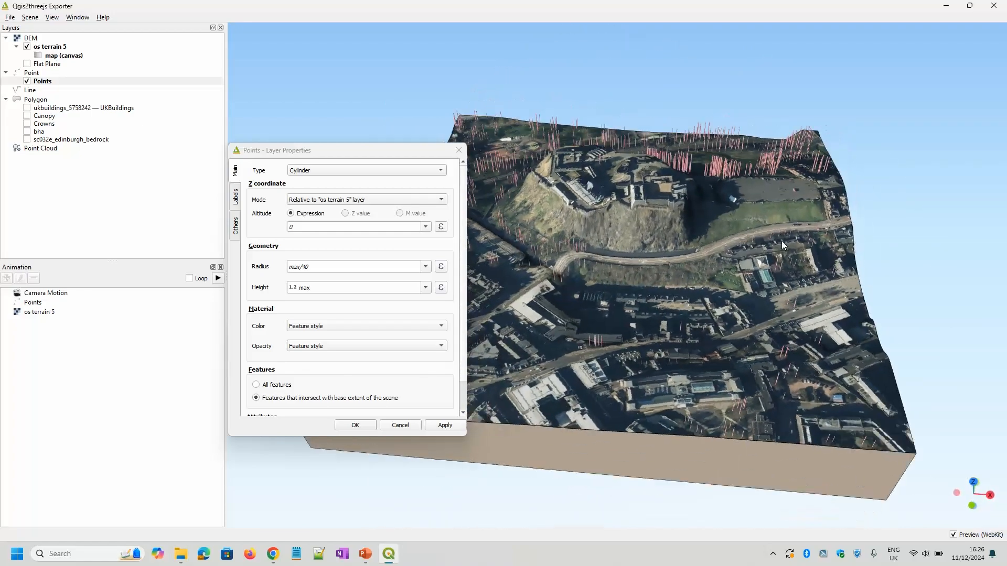
Set the tree cylinders' color by expression to the brown '0x993d0a'.
left_click(378, 328)
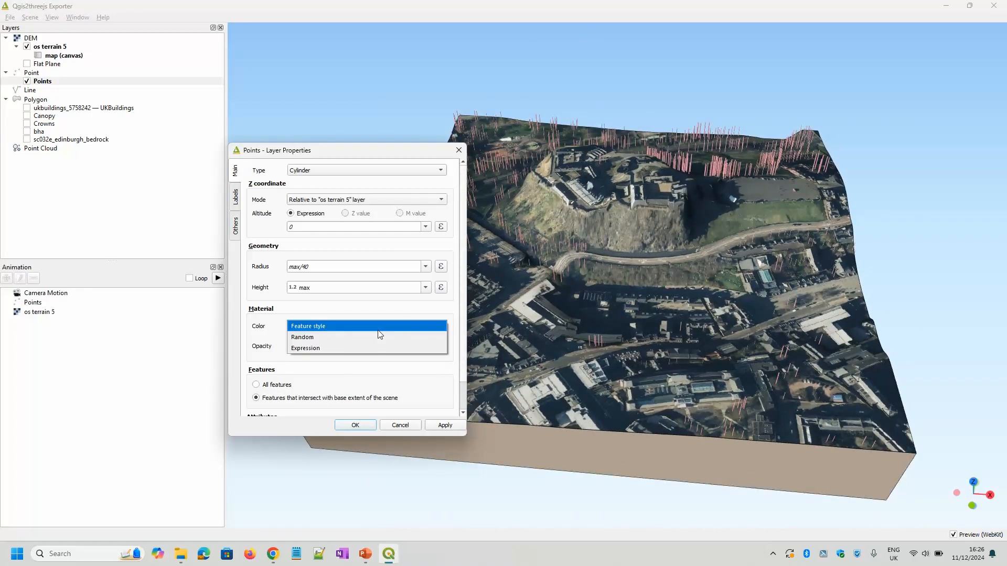
left_click(349, 350)
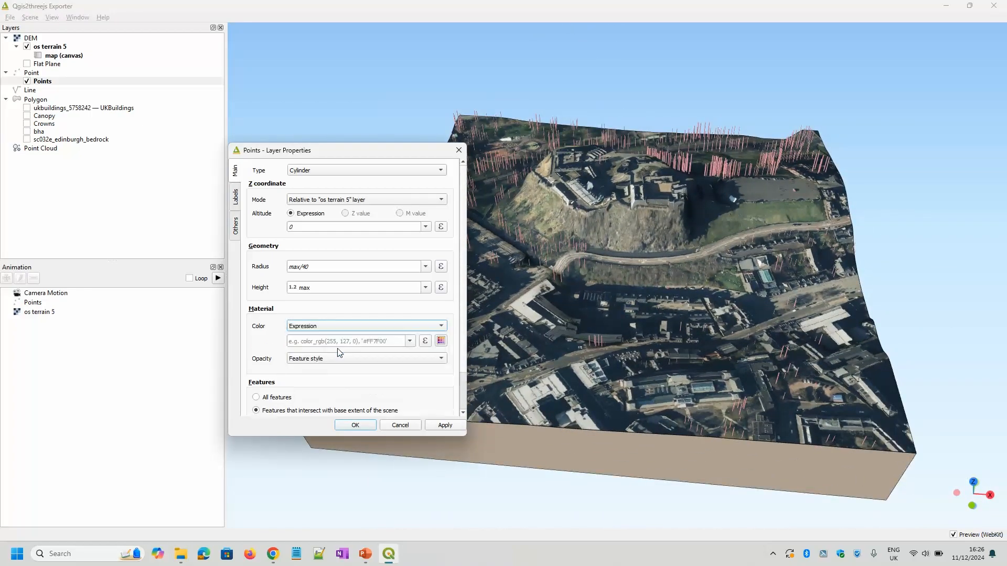
left_click(441, 341)
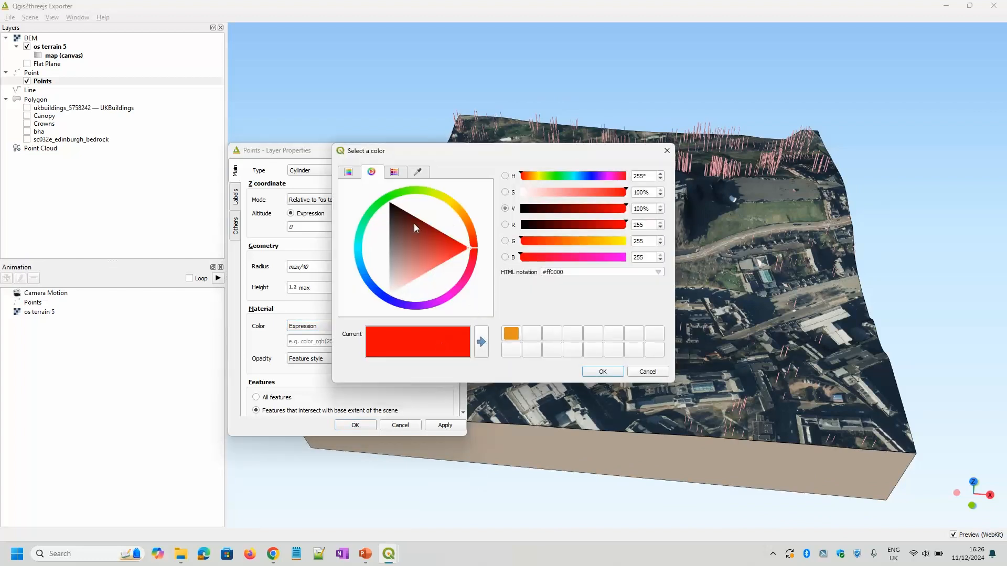
mouse_move(408, 229)
left_mouse_down()
mouse_move(426, 223)
mouse_move(404, 228)
mouse_move(427, 236)
left_mouse_up()
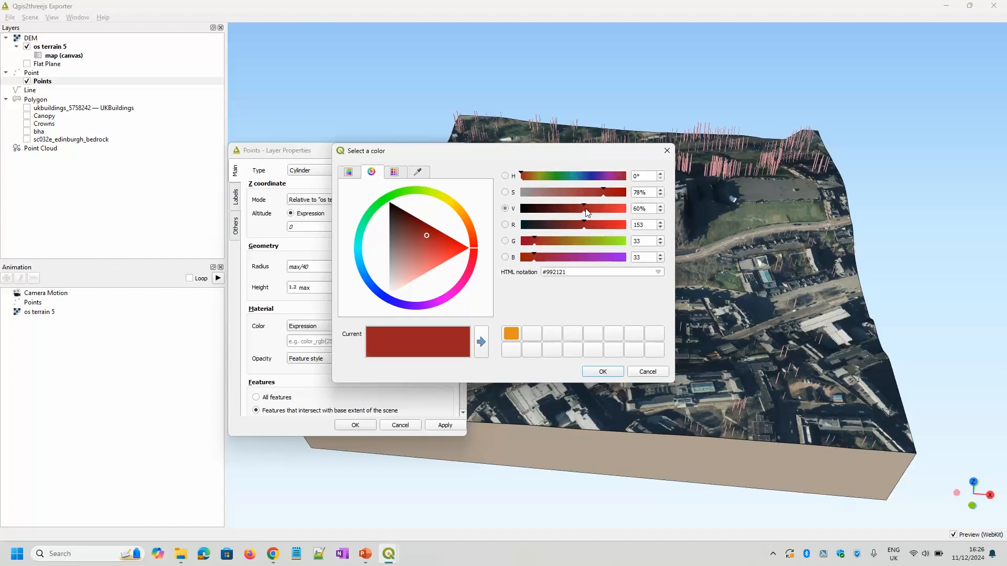
left_click_drag(604, 192, 585, 201)
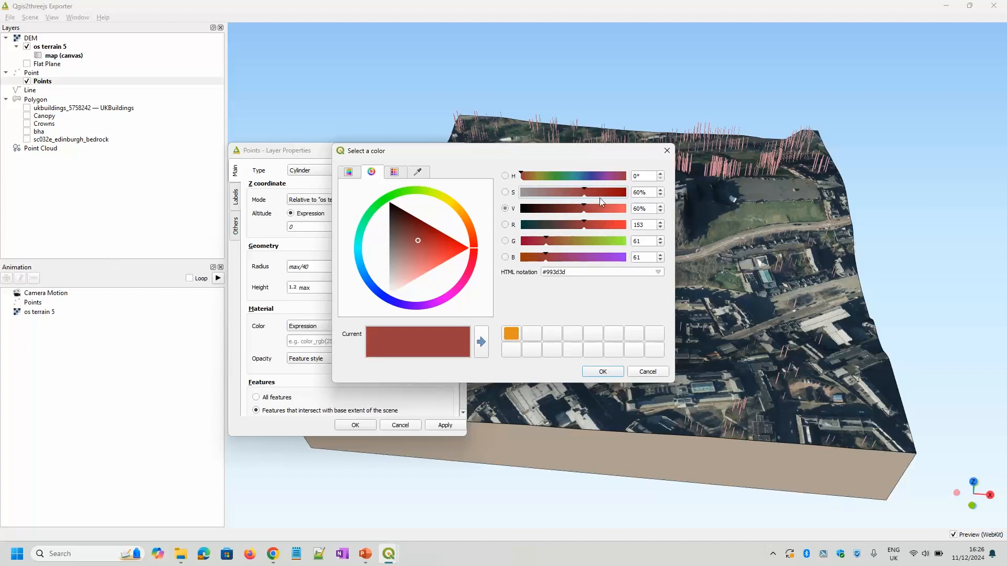
left_click_drag(549, 261, 524, 259)
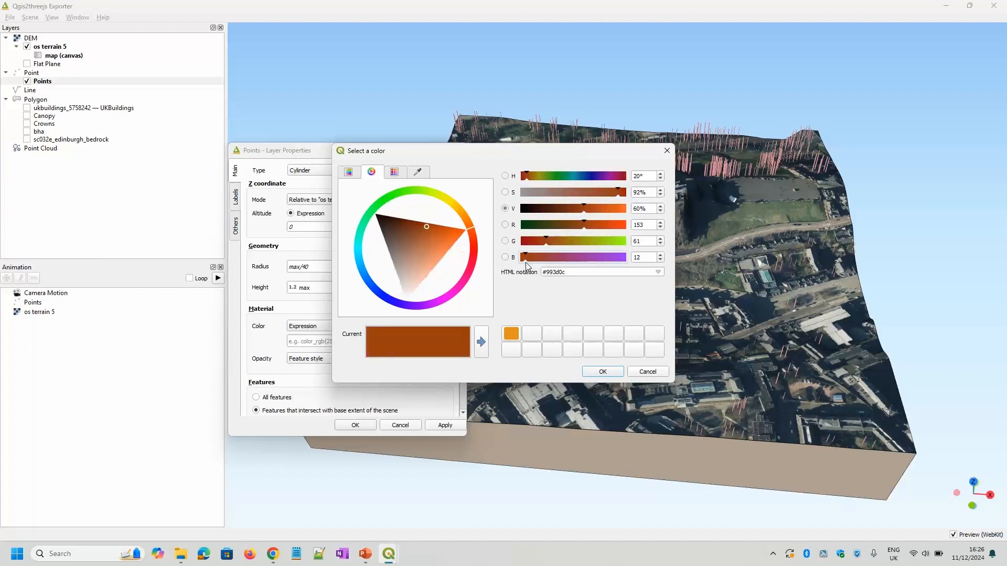
left_click(602, 372)
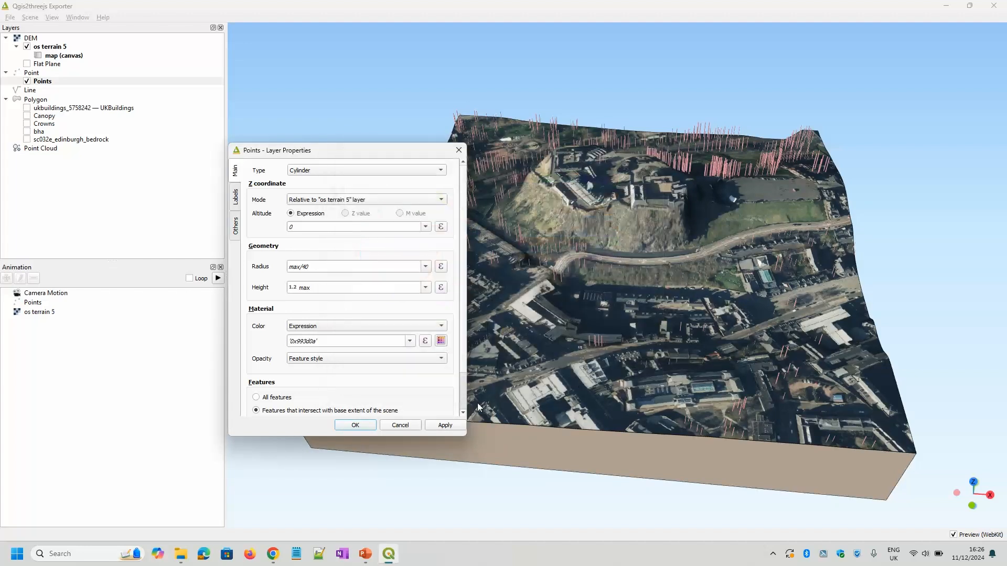
Apply the brown color to the tree cylinders and inspect the trunks around the castle rock.
left_click(356, 426)
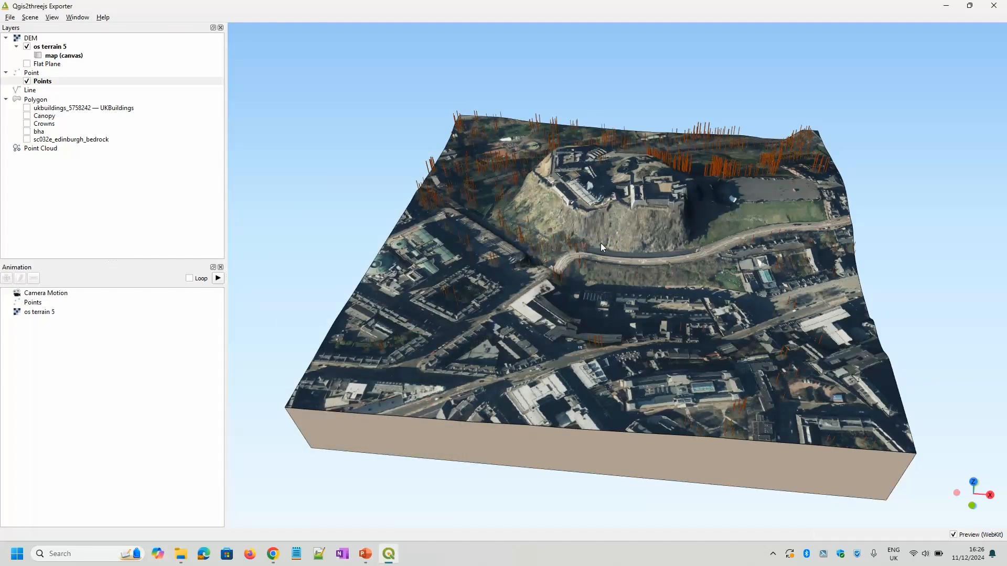
left_click_drag(538, 206, 486, 320)
scroll(423, 329, "up", 10)
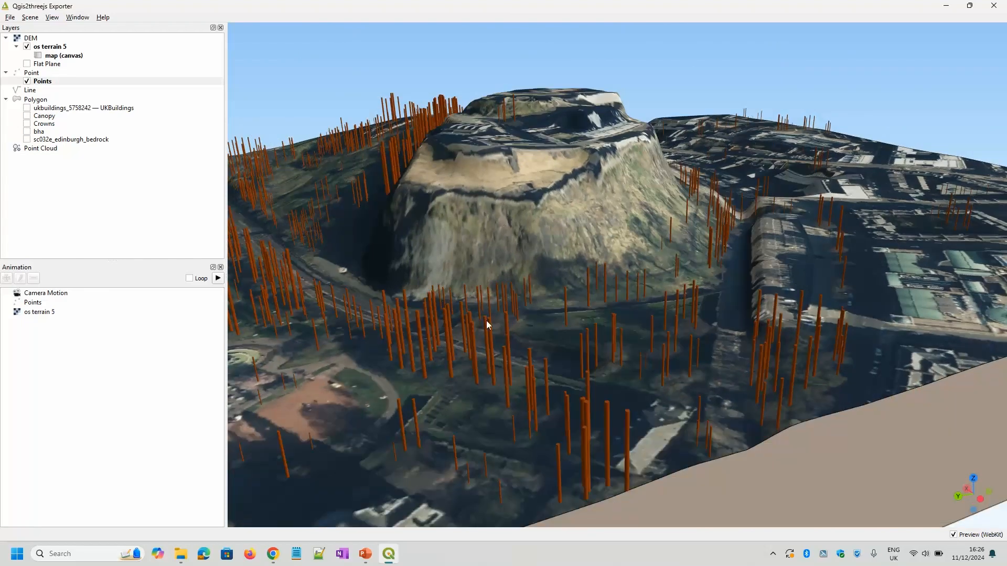
mouse_move(552, 398)
left_mouse_down()
mouse_move(531, 394)
mouse_move(555, 404)
mouse_move(533, 404)
mouse_move(539, 375)
mouse_move(543, 404)
left_mouse_up()
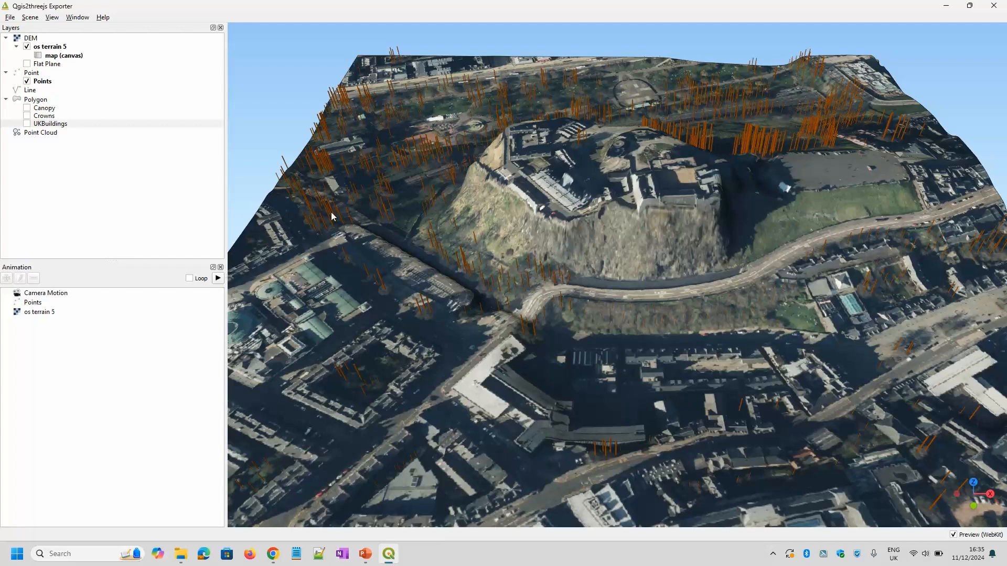
Add the Crowns polygon layer to the scene as Extruded, with the Z coordinate relative to the os terrain 5 layer.
left_click(27, 118)
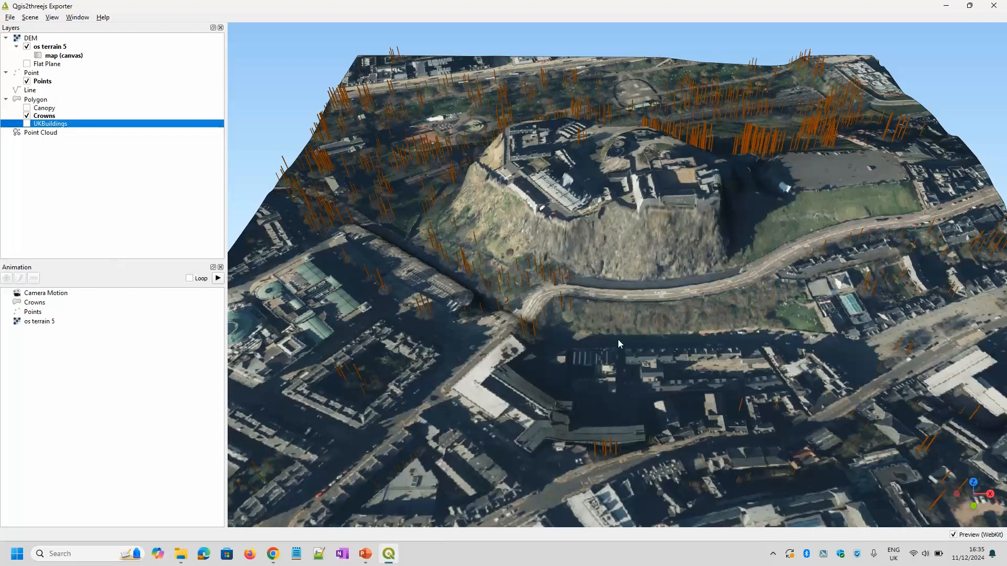
left_click_drag(586, 416, 600, 446)
double_click(52, 116)
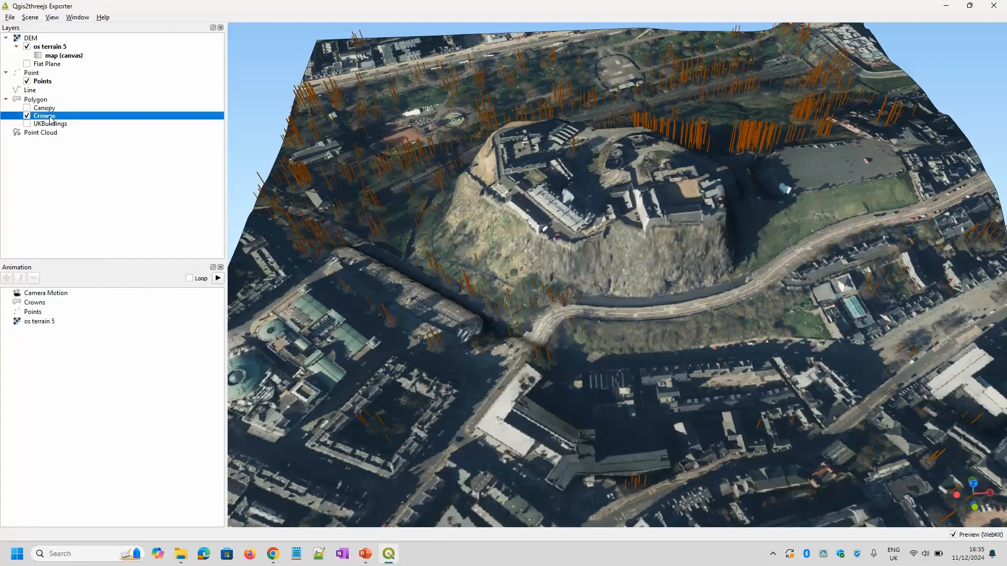
left_click_drag(82, 5, 328, 149)
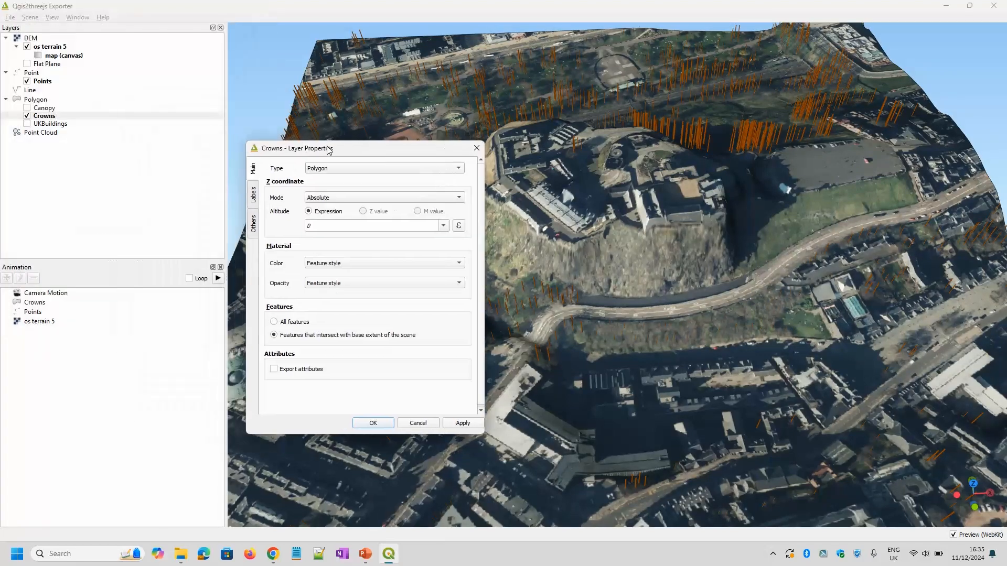
left_click(346, 166)
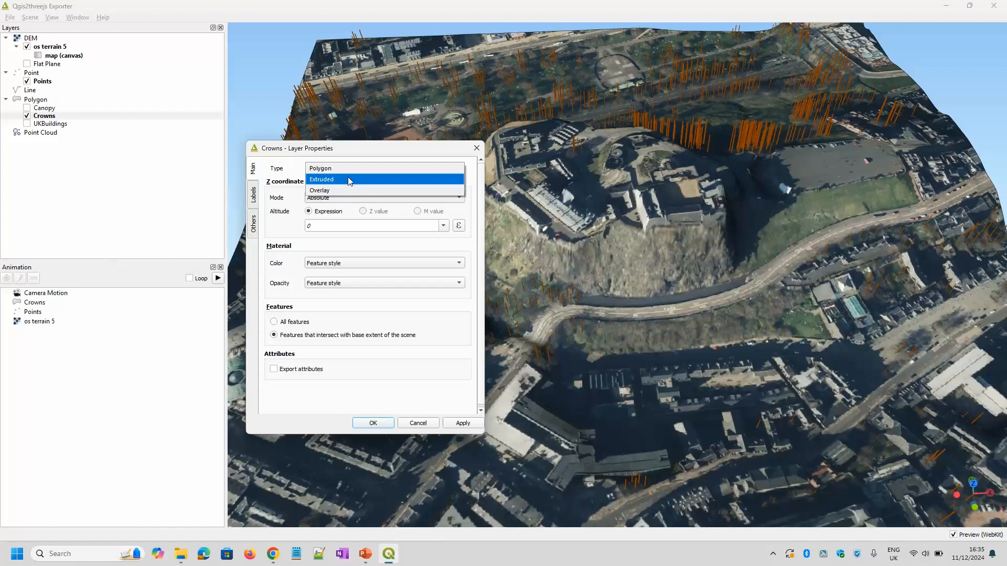
left_click(350, 181)
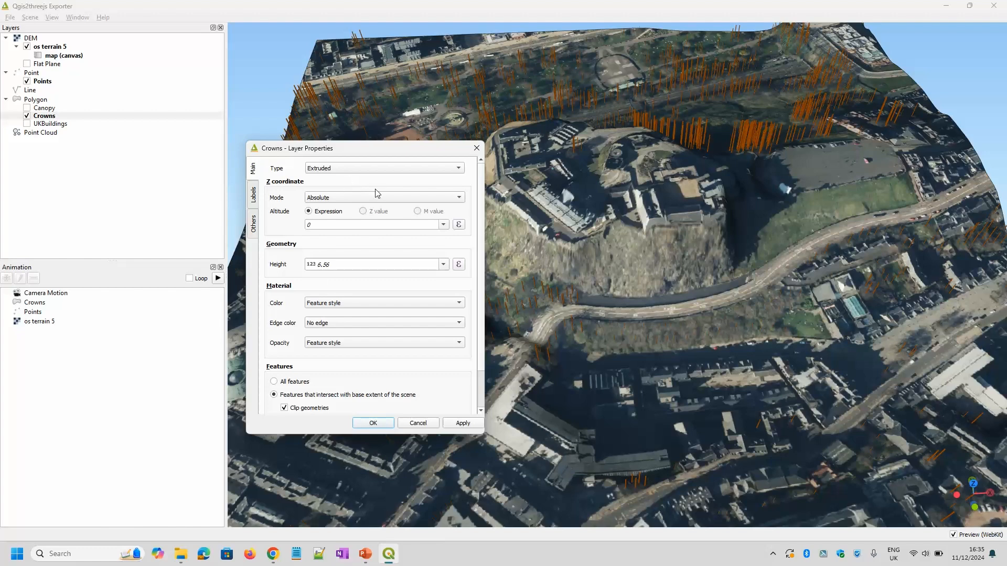
left_click(413, 202)
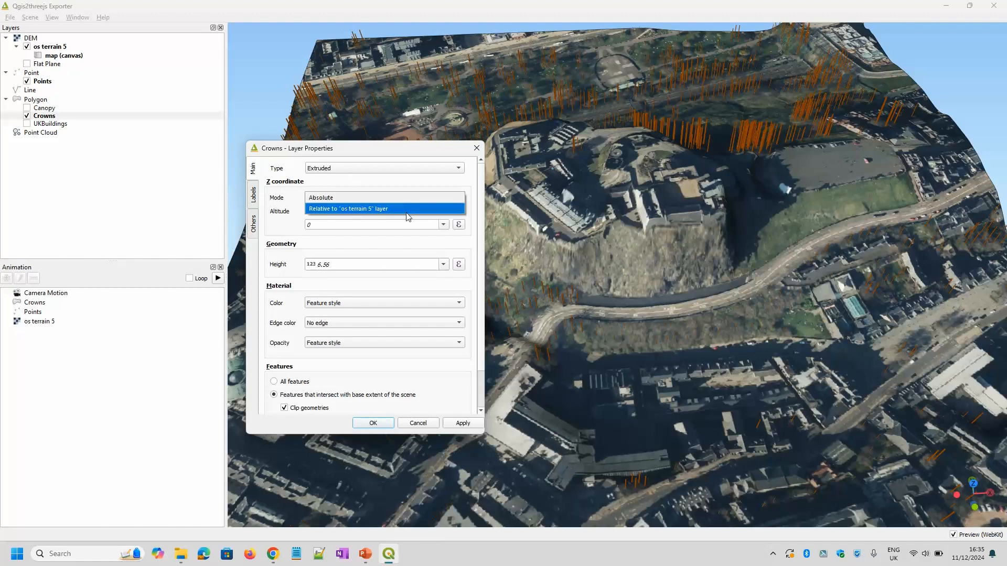
left_click(407, 215)
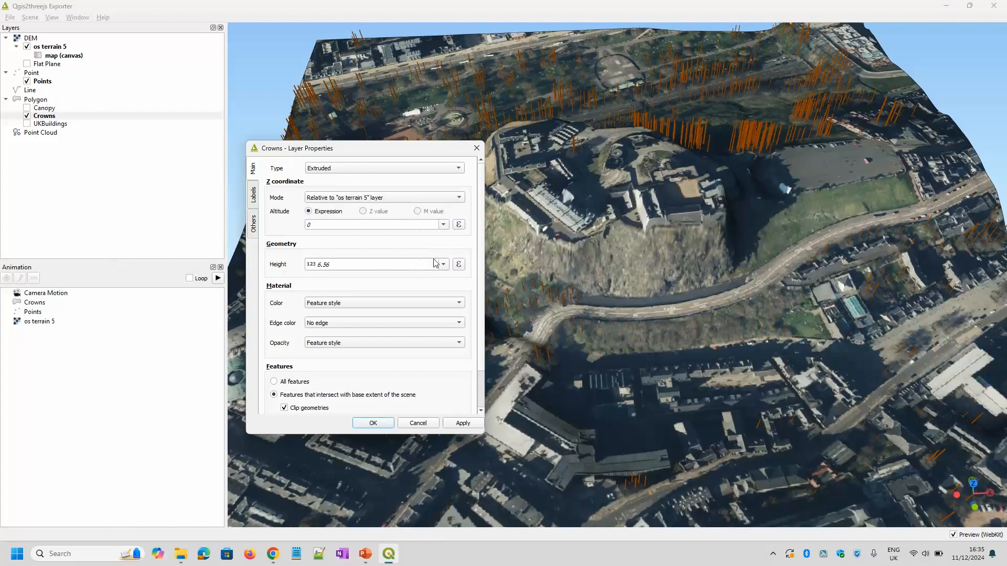
Set both the altitude and the extrusion height of the Crowns layer to max/2.
double_click(350, 225)
type("max/2")
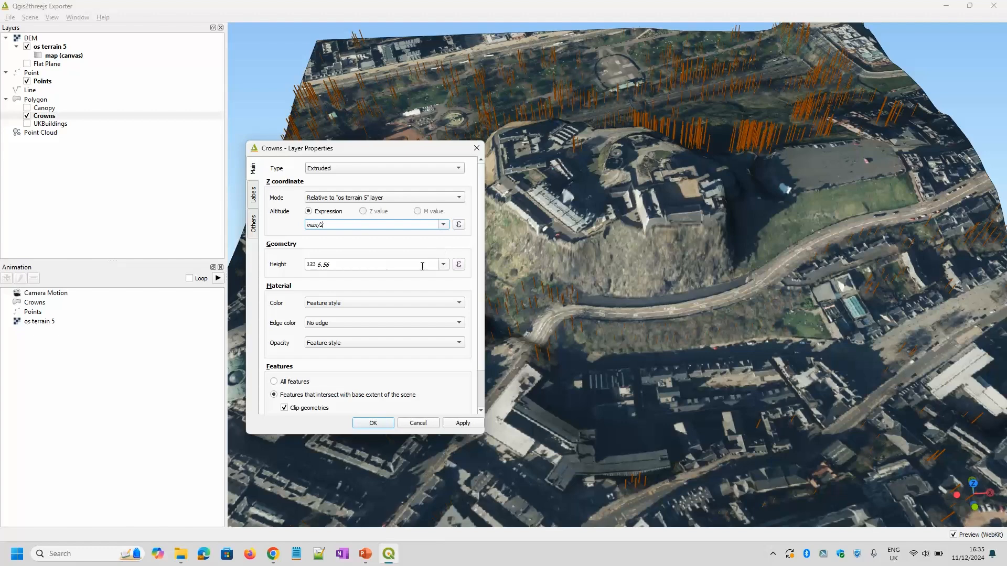
left_click_drag(422, 266, 292, 265)
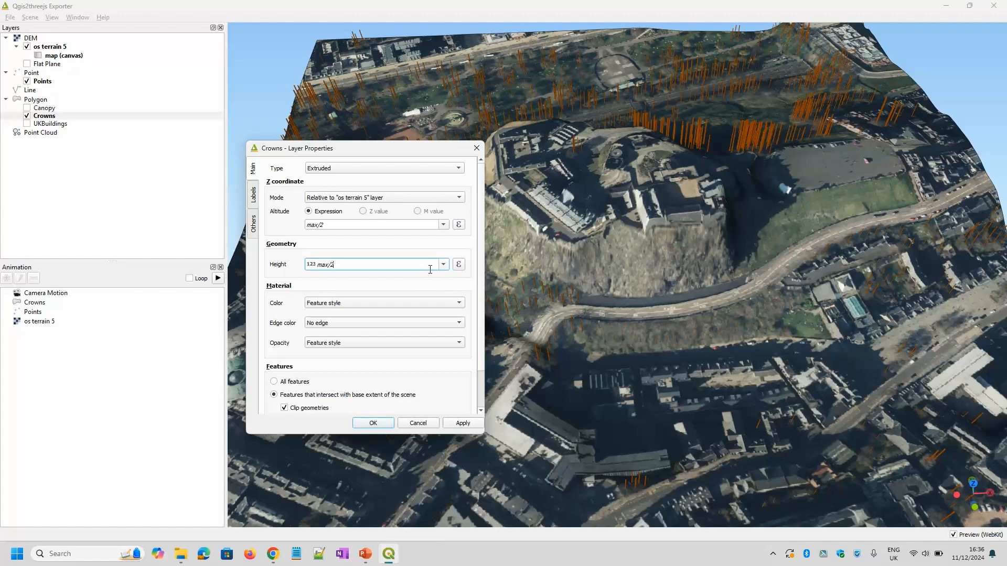
Set the tree crowns' color by expression to the green '0x659630'.
left_click(399, 303)
left_click(385, 320)
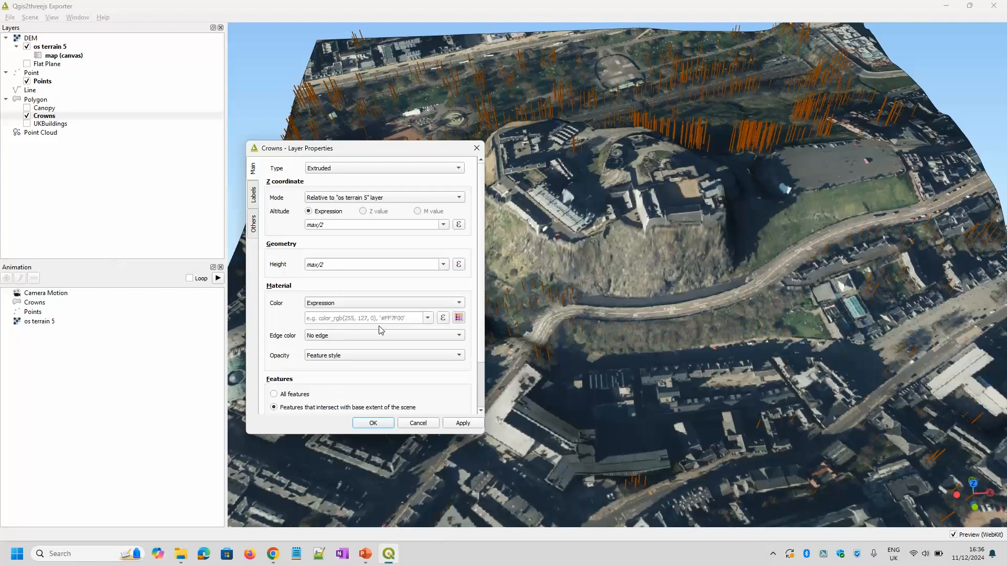
left_click(458, 318)
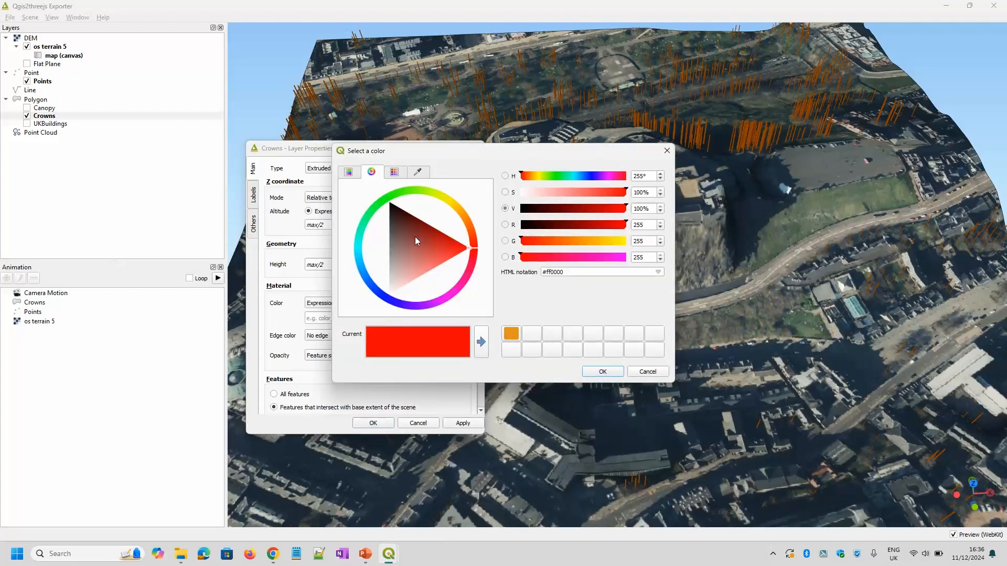
left_click(414, 192)
mouse_move(424, 227)
left_mouse_down()
mouse_move(393, 234)
mouse_move(405, 242)
left_mouse_up()
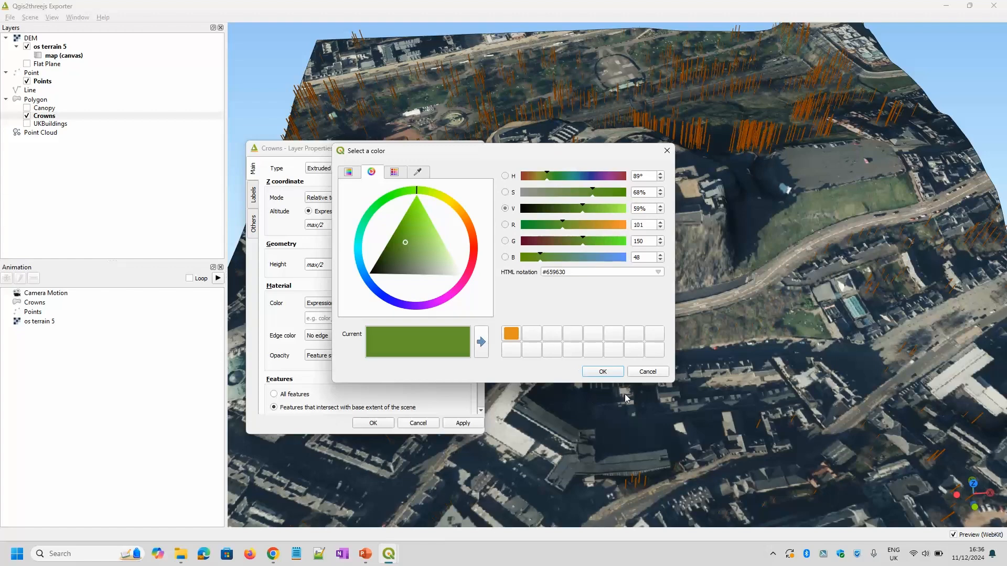
left_click(602, 371)
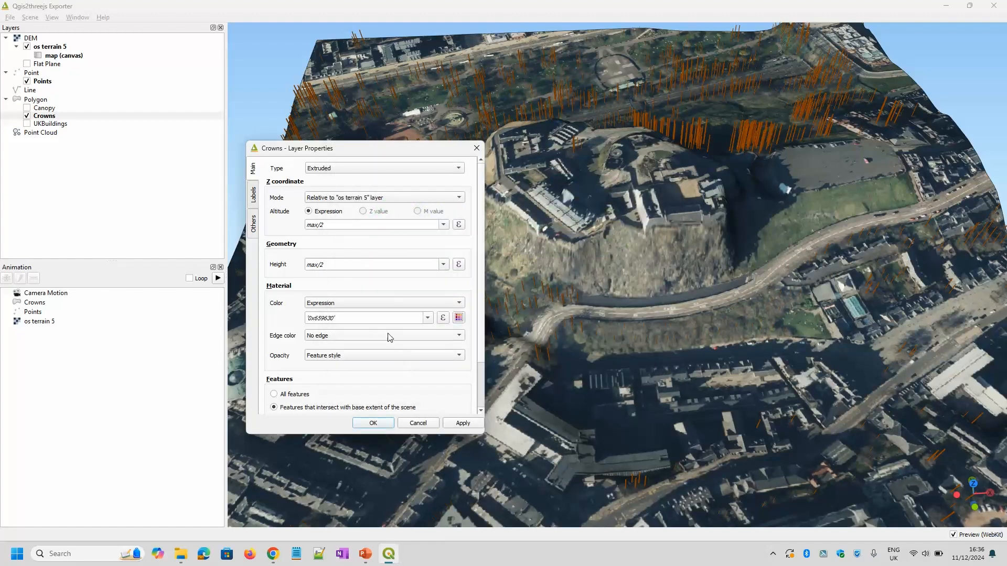
Set the crowns' opacity by expression to 50 and apply the layer settings to the scene.
left_click(412, 356)
left_click(404, 364)
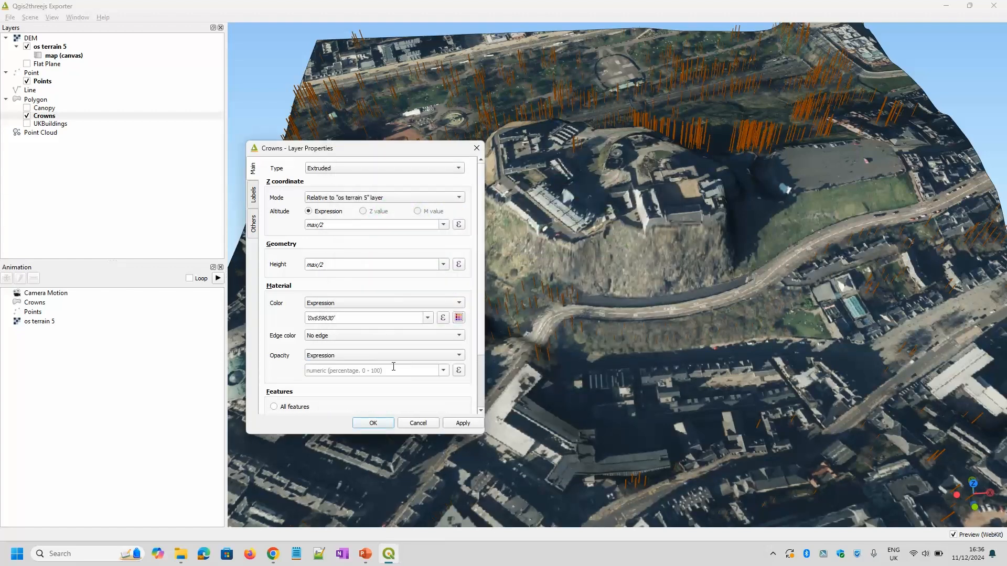
type("50")
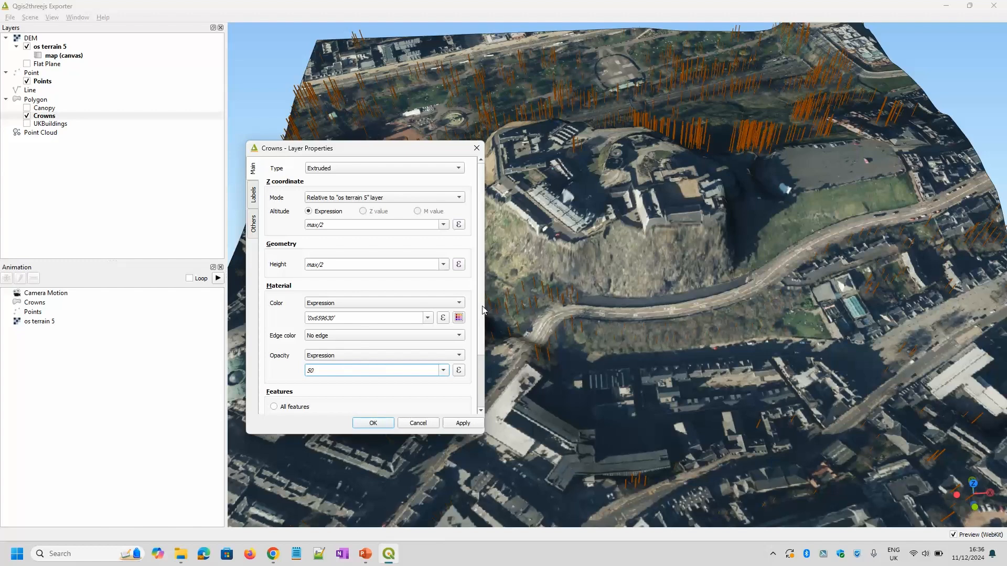
left_click_drag(482, 305, 481, 342)
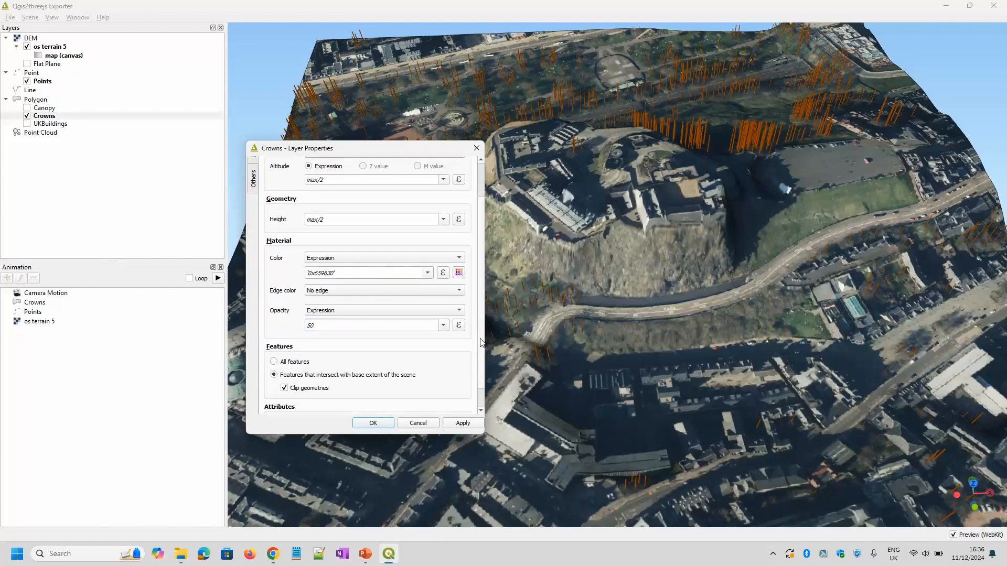
left_click(373, 423)
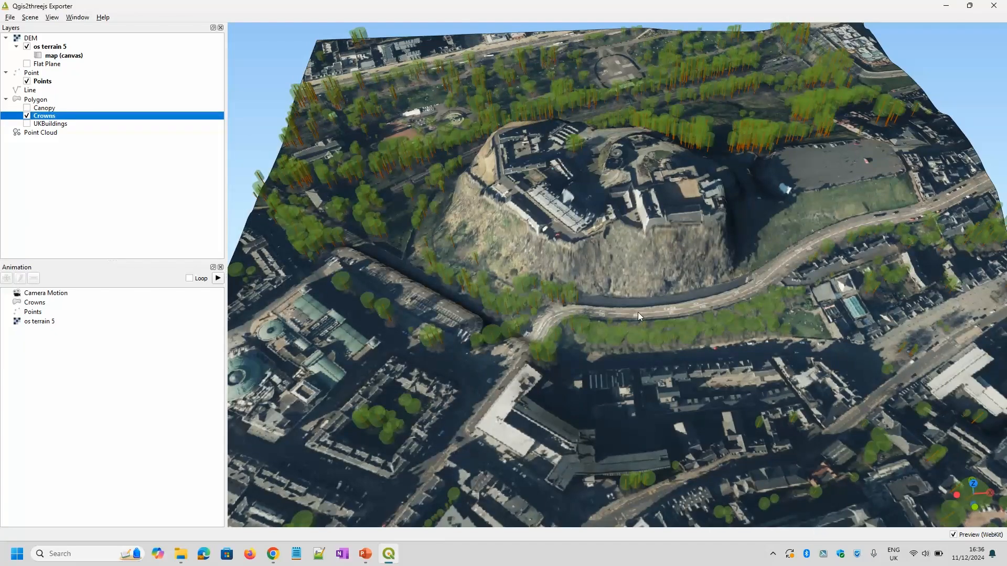
Shorten the tree trunks inside the crowns by setting the Points layer's cylinder height to max*0.75.
left_click_drag(753, 335, 593, 267)
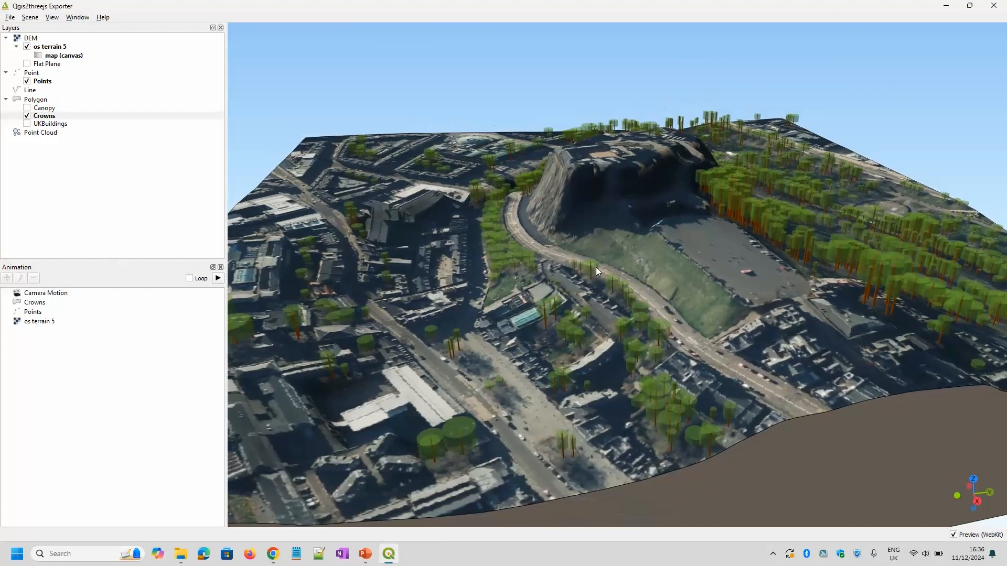
scroll(652, 448, "up", 20)
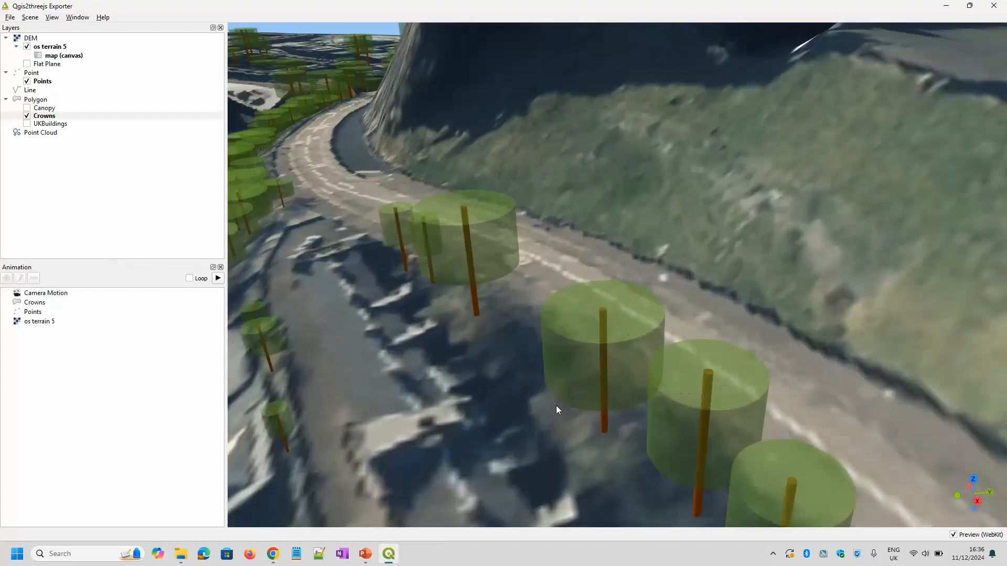
left_click_drag(522, 382, 521, 373)
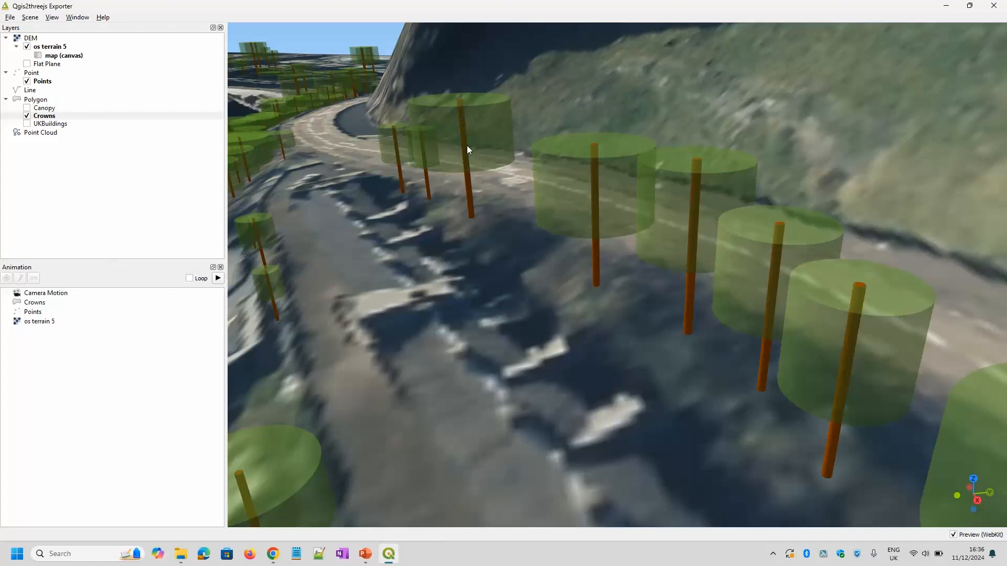
left_click_drag(477, 200, 477, 195)
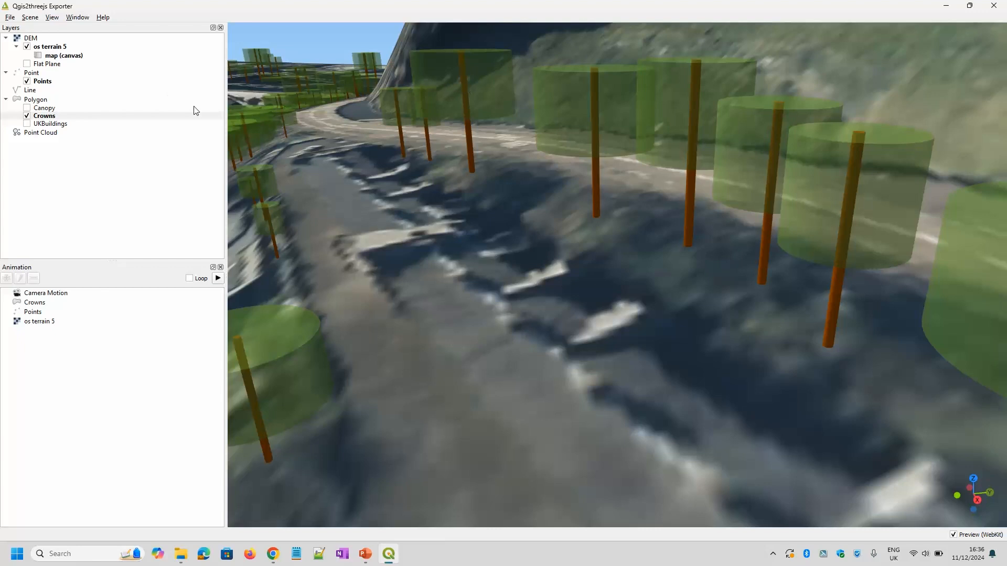
left_click(42, 82)
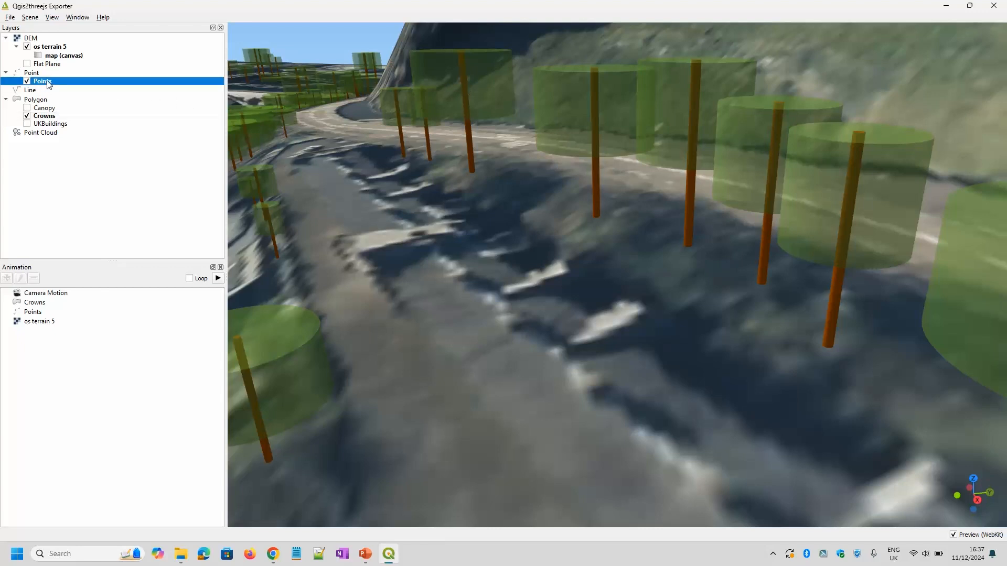
double_click(48, 82)
left_click_drag(94, 5, 323, 139)
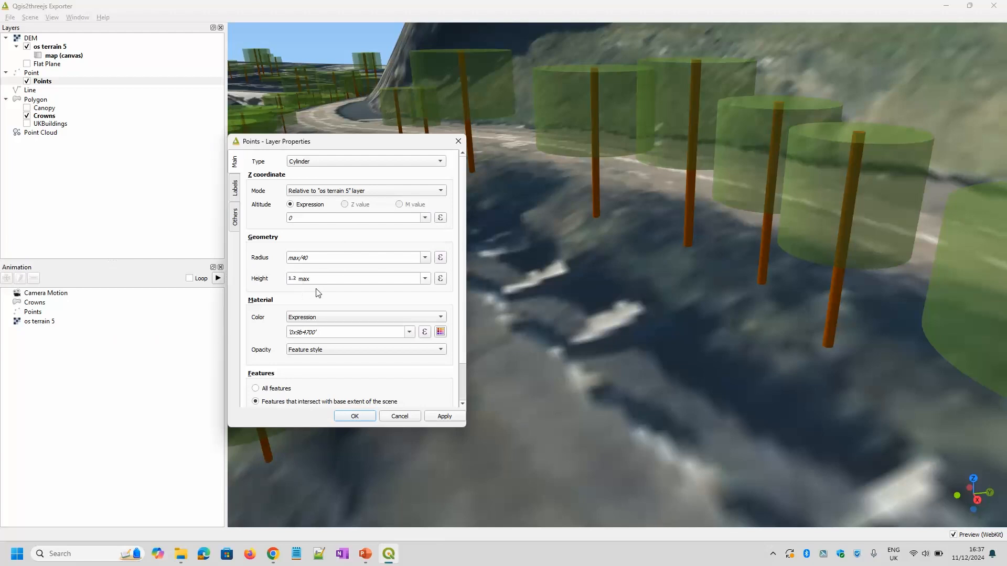
left_click(330, 279)
type("*0.75")
left_click(355, 417)
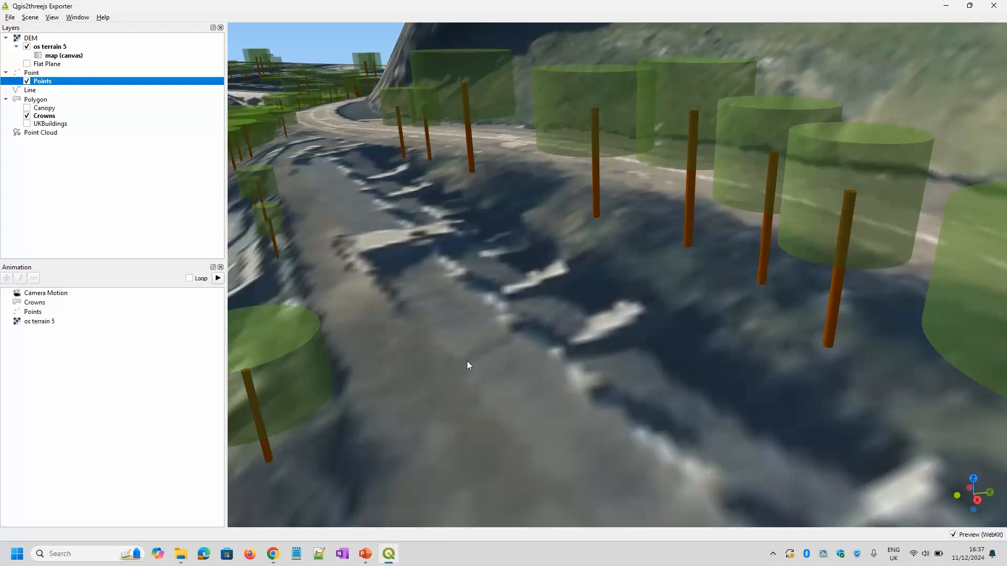
Examine the shortened trunks and translucent crowns up close and from all around the castle rock.
mouse_move(552, 359)
left_mouse_down()
mouse_move(546, 349)
mouse_move(550, 363)
left_mouse_up()
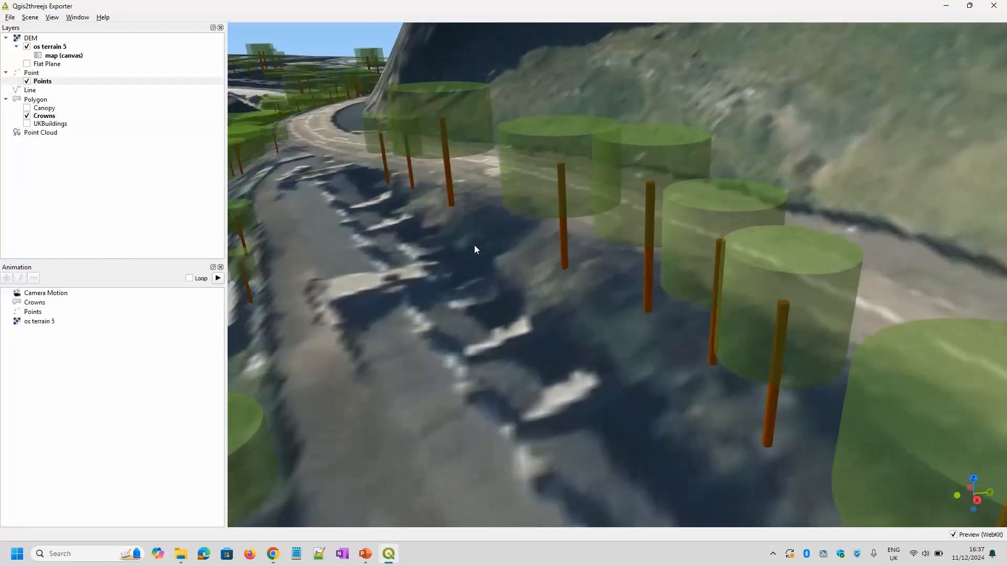
scroll(449, 162, "down", 3)
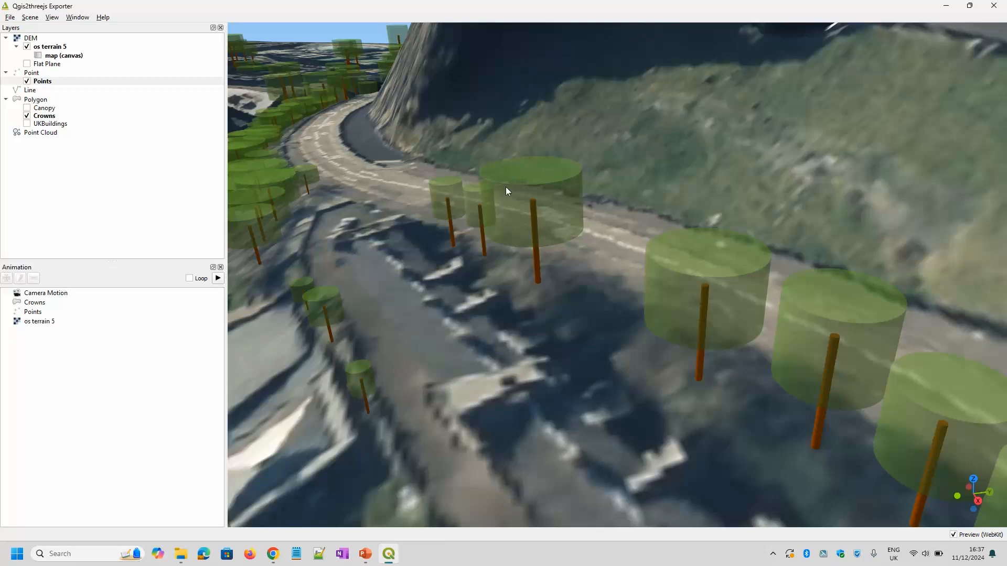
left_click_drag(549, 220, 542, 223)
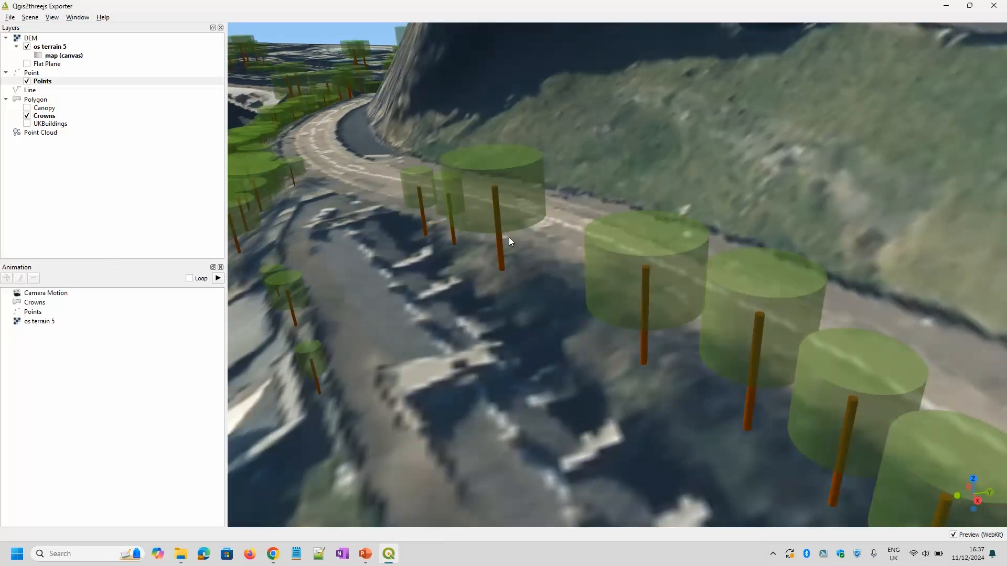
scroll(411, 232, "down", 5)
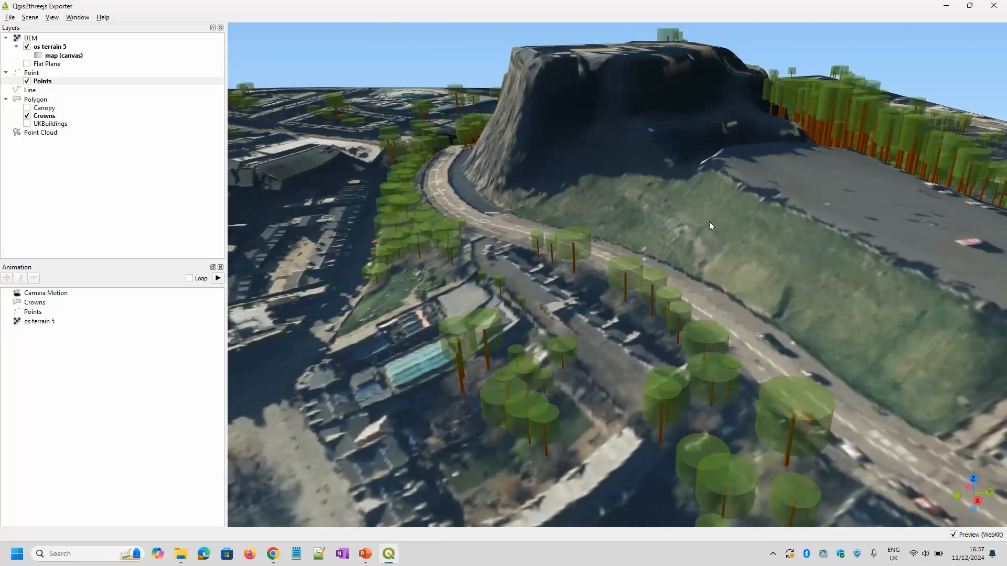
left_click_drag(709, 221, 549, 204)
scroll(548, 205, "down", 5)
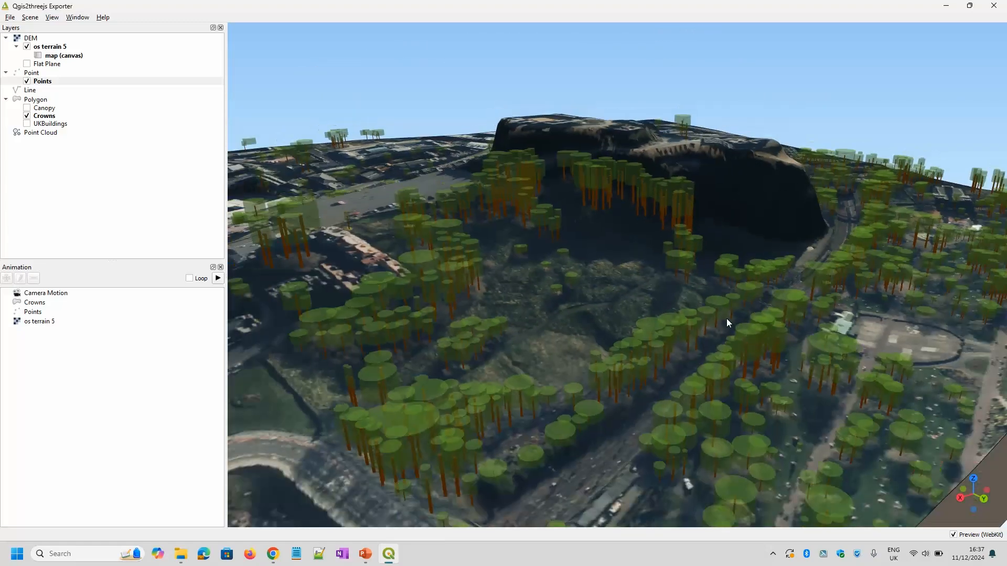
left_click_drag(727, 319, 633, 293)
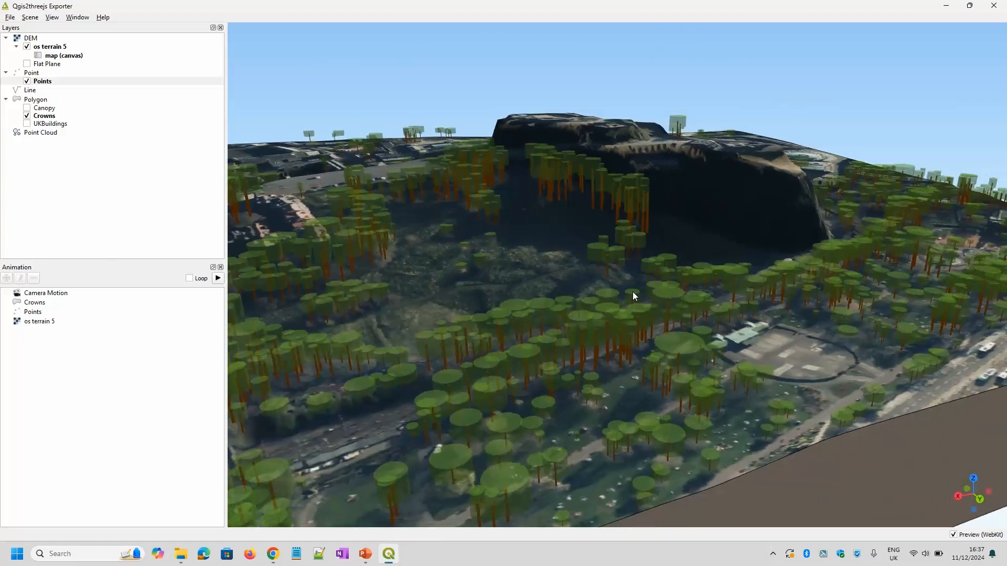
left_click_drag(571, 254, 549, 328)
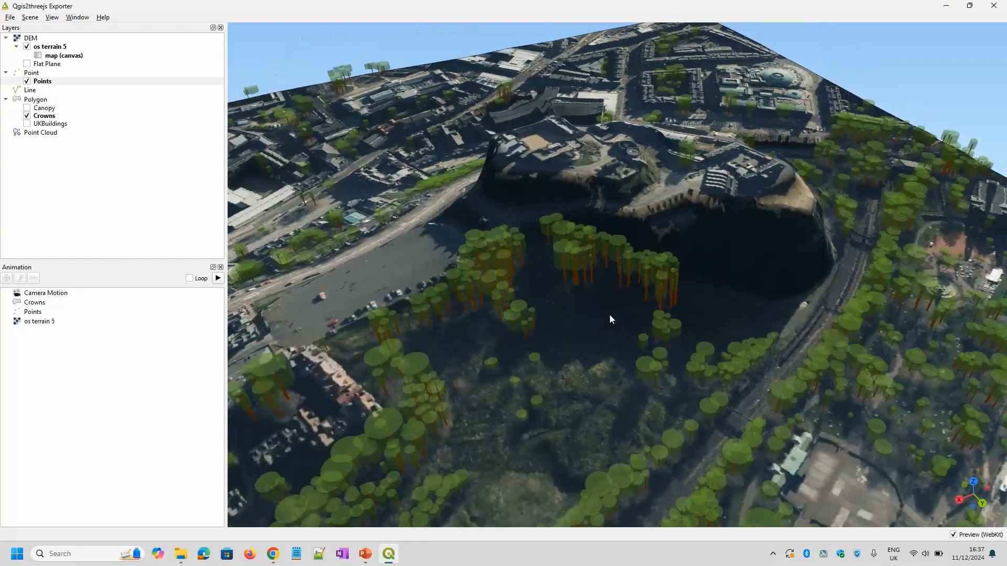
left_click_drag(609, 315, 864, 327)
left_click_drag(461, 335, 588, 344)
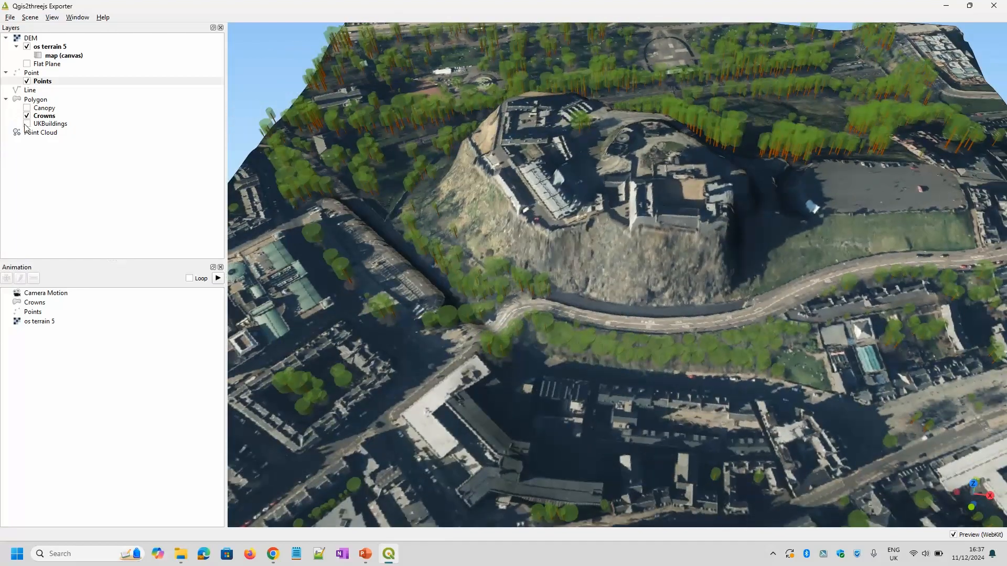
Show the UKBuildings layer in the scene together with the tree trunks and crowns.
left_click(27, 123)
left_click_drag(511, 341, 543, 307)
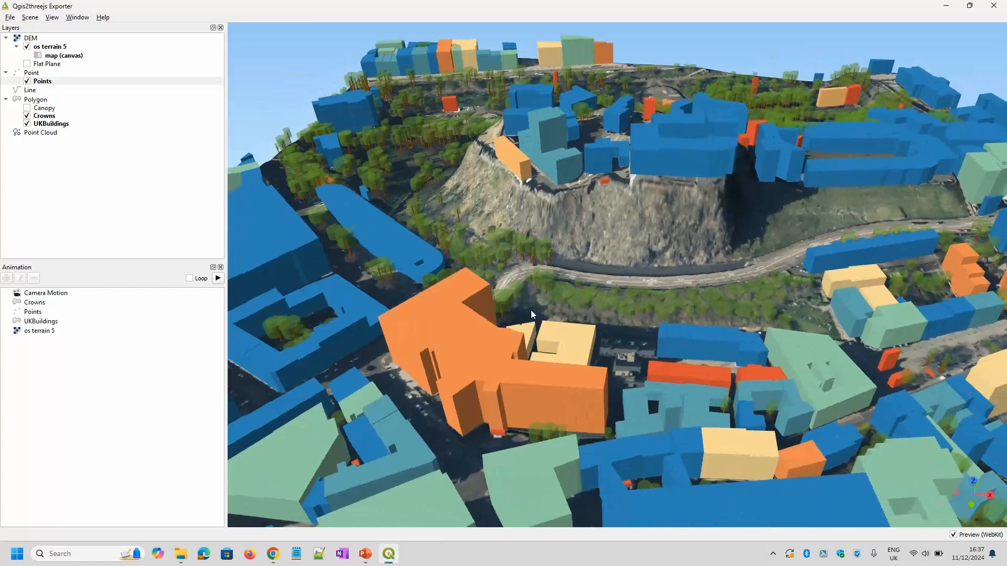
scroll(569, 289, "down", 5)
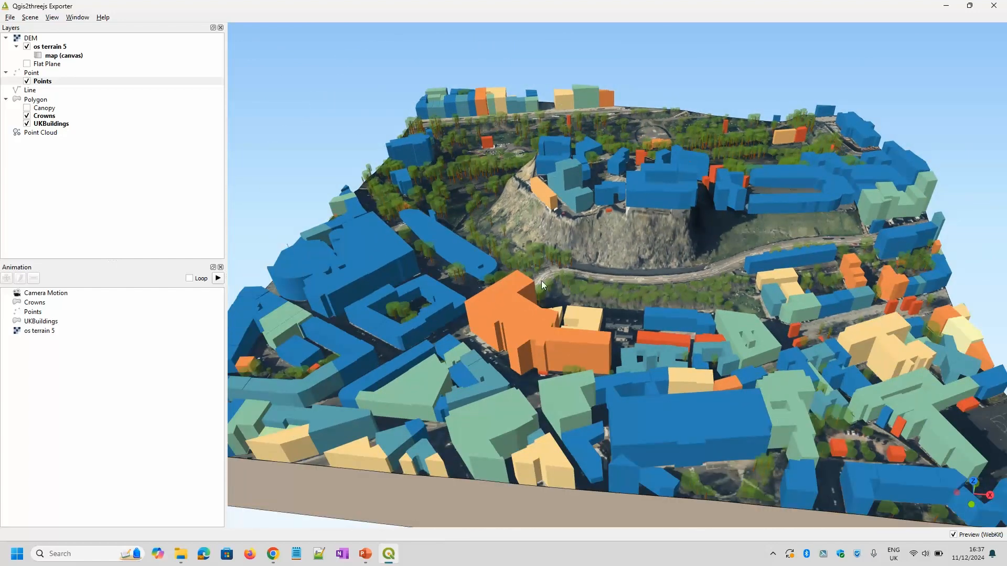
left_click_drag(515, 277, 520, 282)
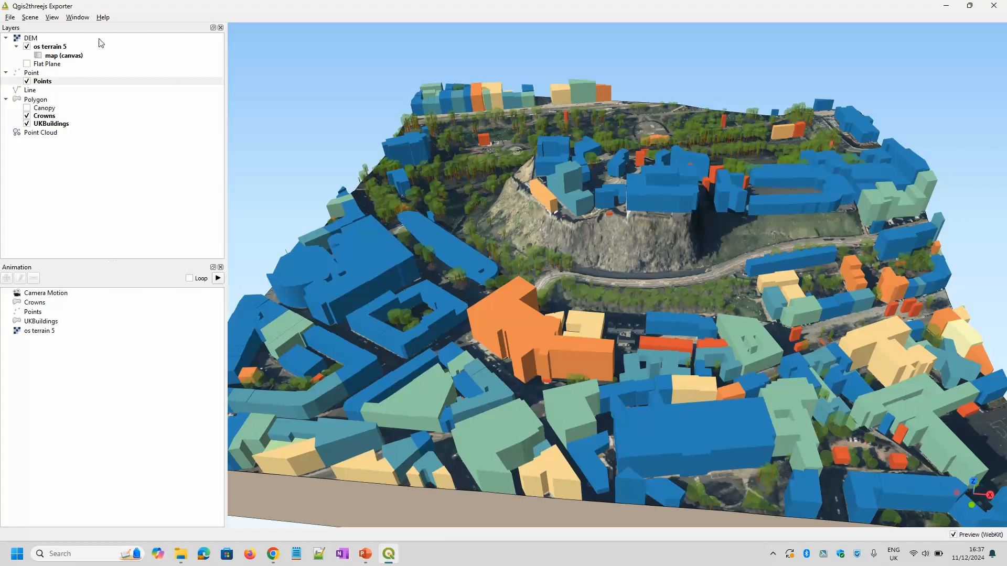
Export the scene to the web with the 3D Viewer template enabled to run locally, and open the exported index.html.
left_click(8, 19)
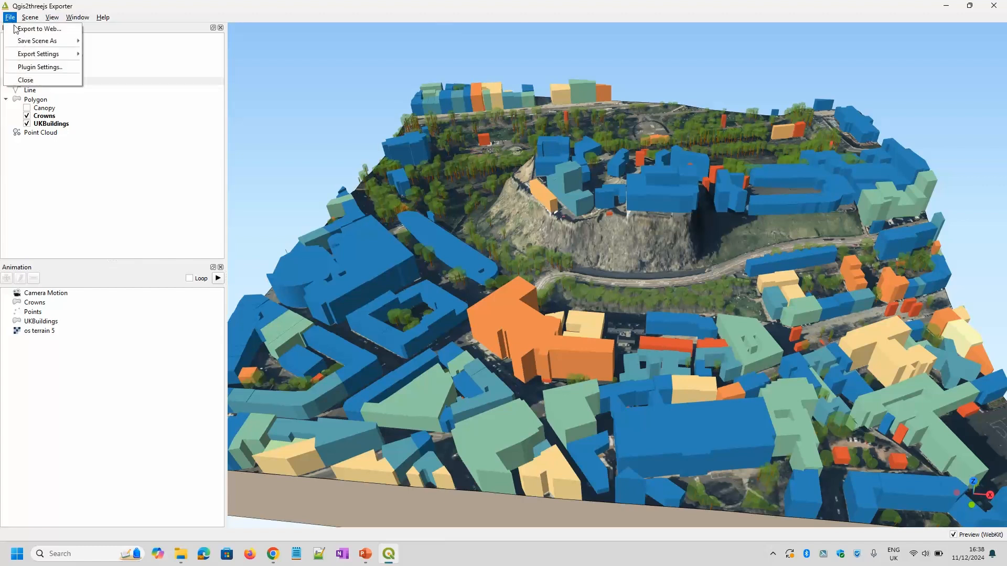
left_click(51, 30)
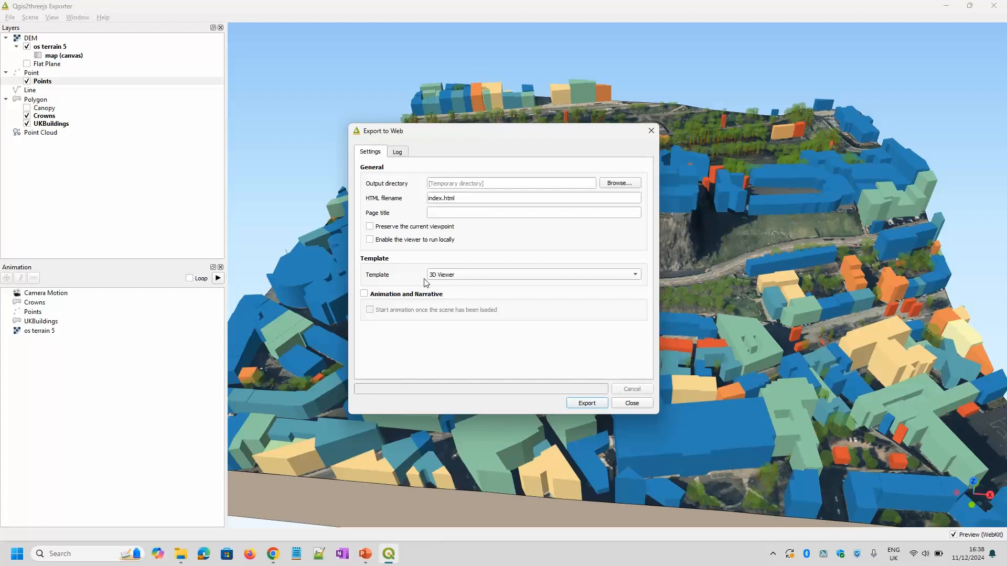
left_click(371, 241)
left_click(587, 403)
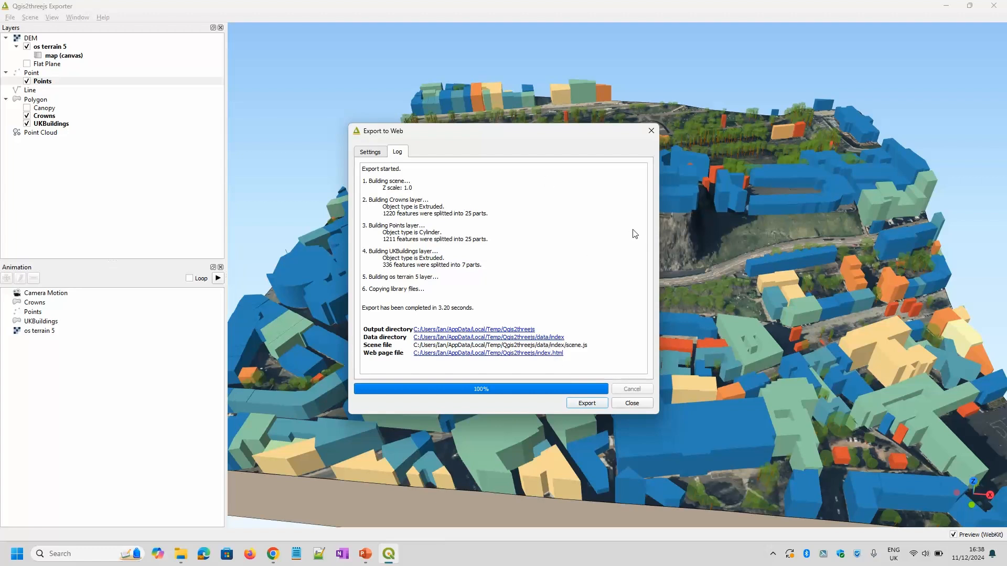
left_click(530, 357)
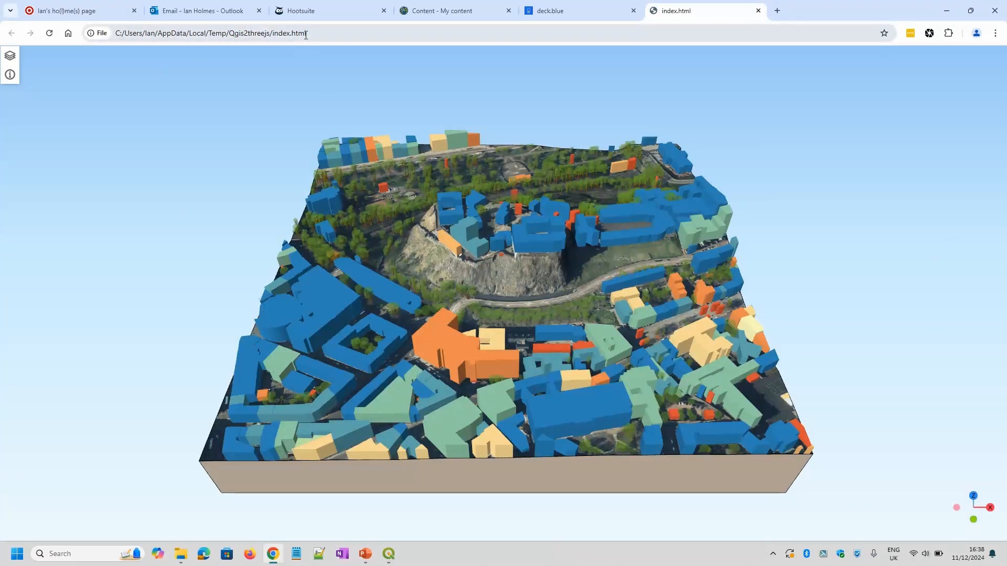
Copy the export folder's path from the page address, open it in File Explorer and locate index.html among the exported files.
left_click_drag(315, 34, 272, 33)
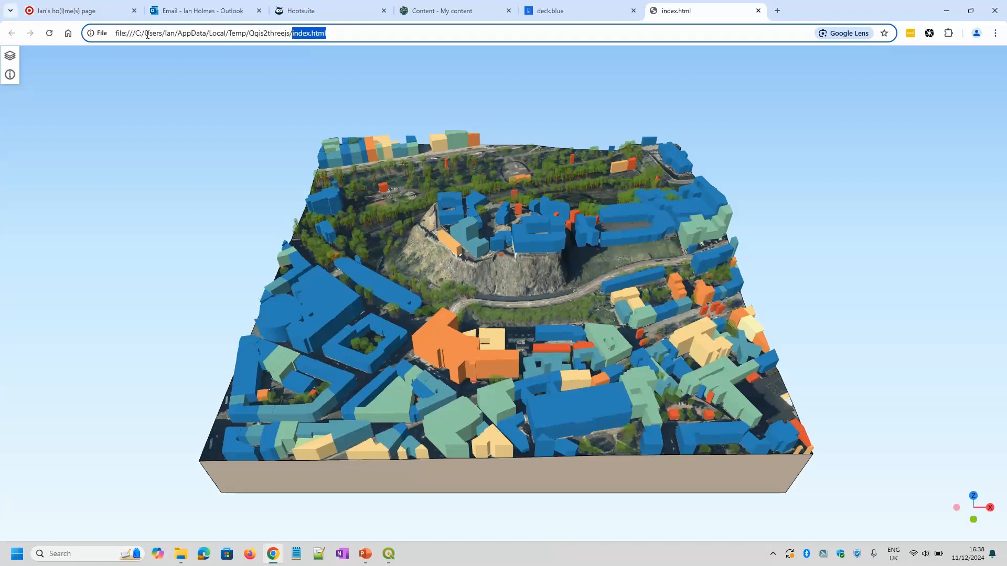
left_click_drag(292, 33, 78, 36)
key("ctrl+c")
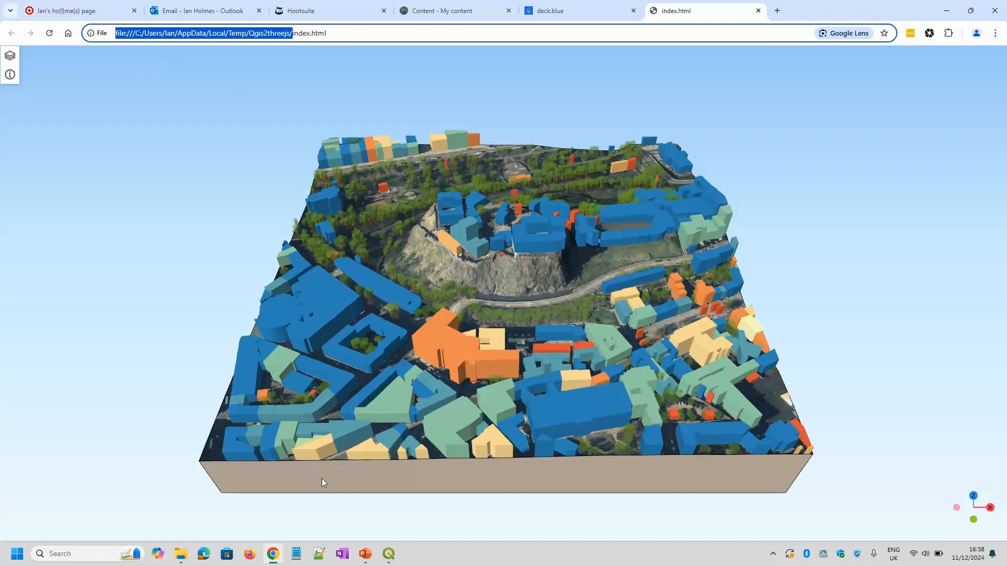
left_click(181, 554)
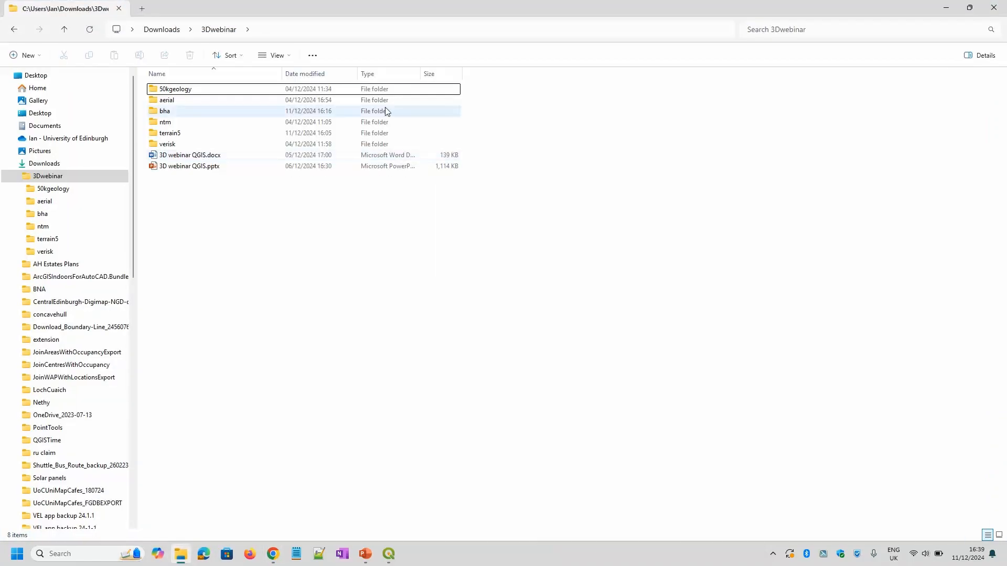
left_click(353, 31)
key("ctrl+v")
key("Return")
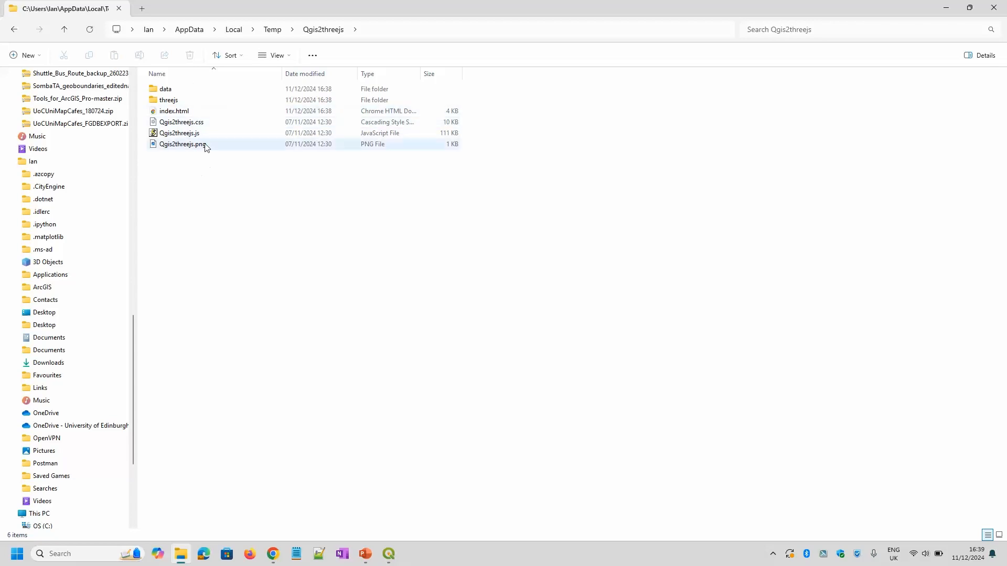
left_click(181, 112)
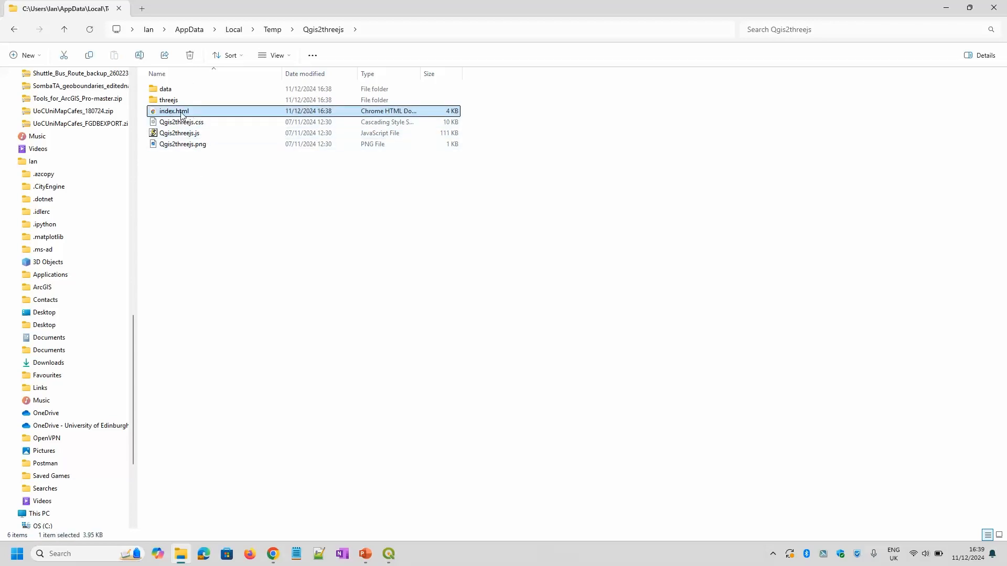
left_click(945, 9)
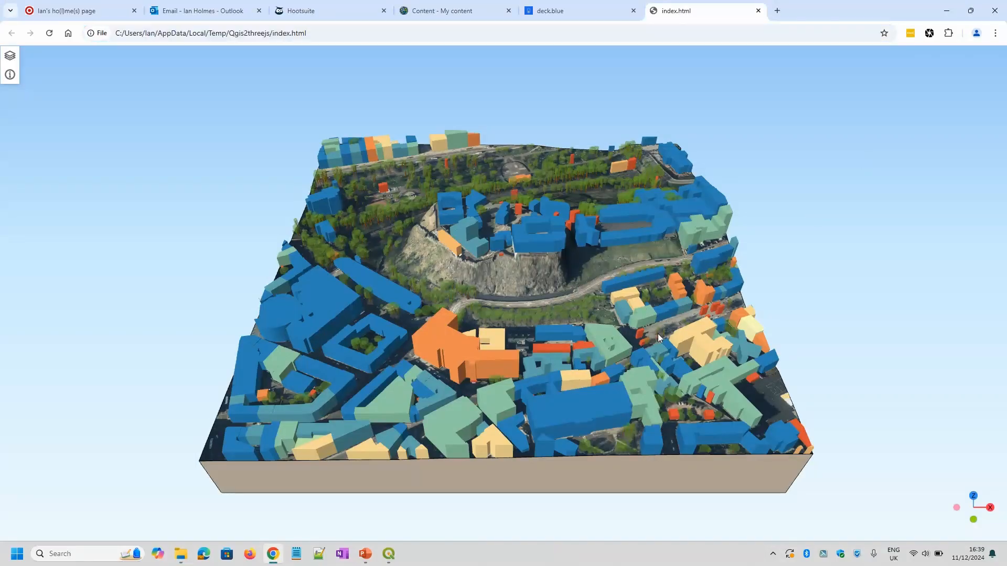
Orbit the exported model in the browser and query the attributes of two buildings and a tree crown.
left_click_drag(657, 333, 834, 295)
left_click_drag(495, 299, 205, 345)
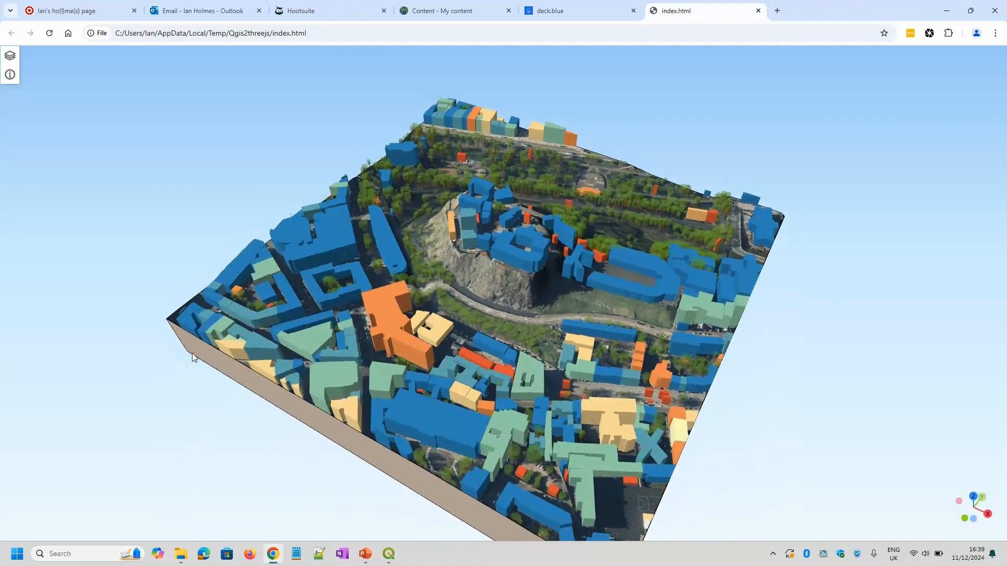
left_click(386, 313)
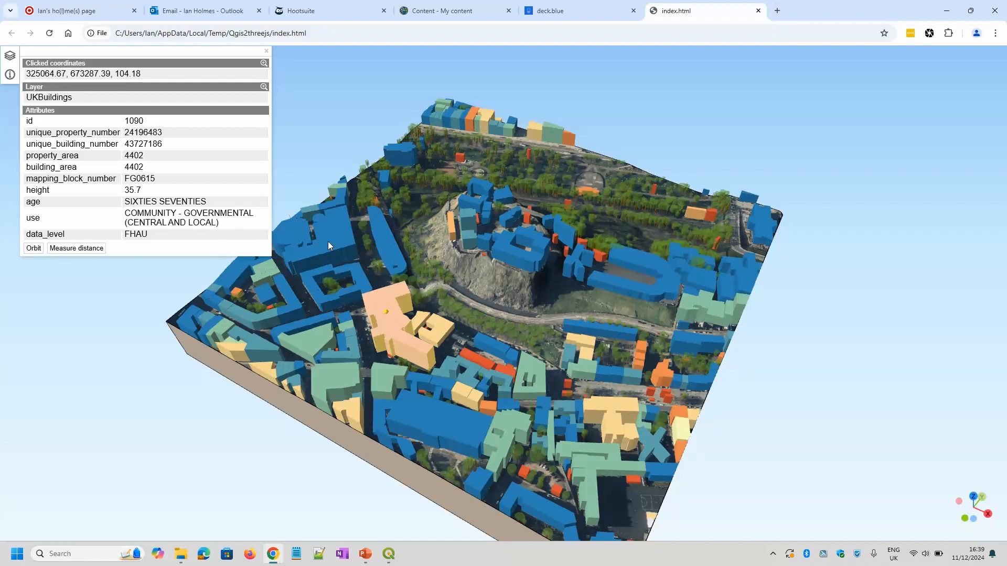
left_click(340, 235)
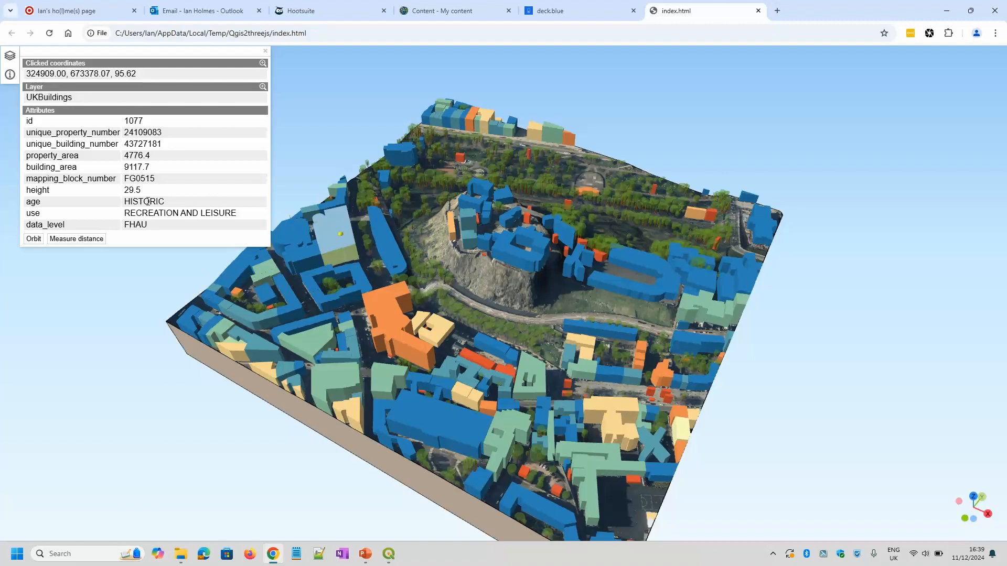
left_click(463, 314)
left_click_drag(468, 329, 534, 281)
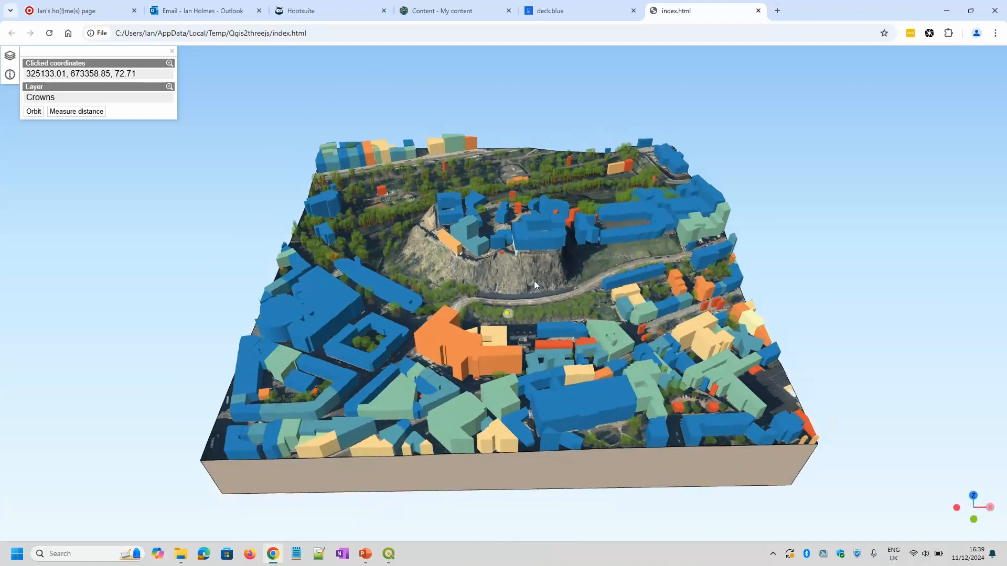
left_click(172, 52)
In the web viewer's layer list, try the Crowns opacity at 85 % and 14 %, and set it to 74 %.
left_click(10, 55)
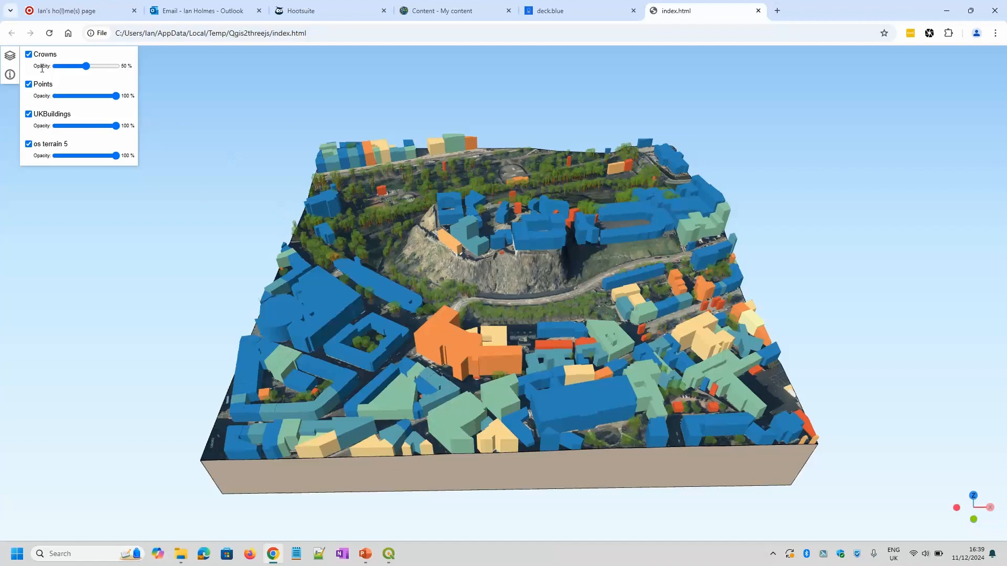
left_click_drag(610, 354, 552, 338)
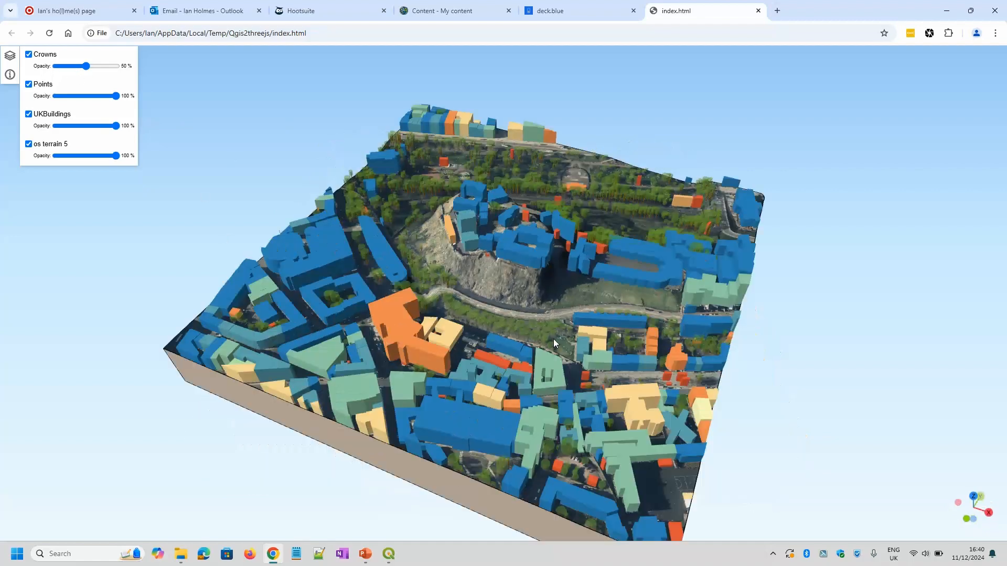
scroll(480, 320, "up", 4)
scroll(481, 320, "up", 6)
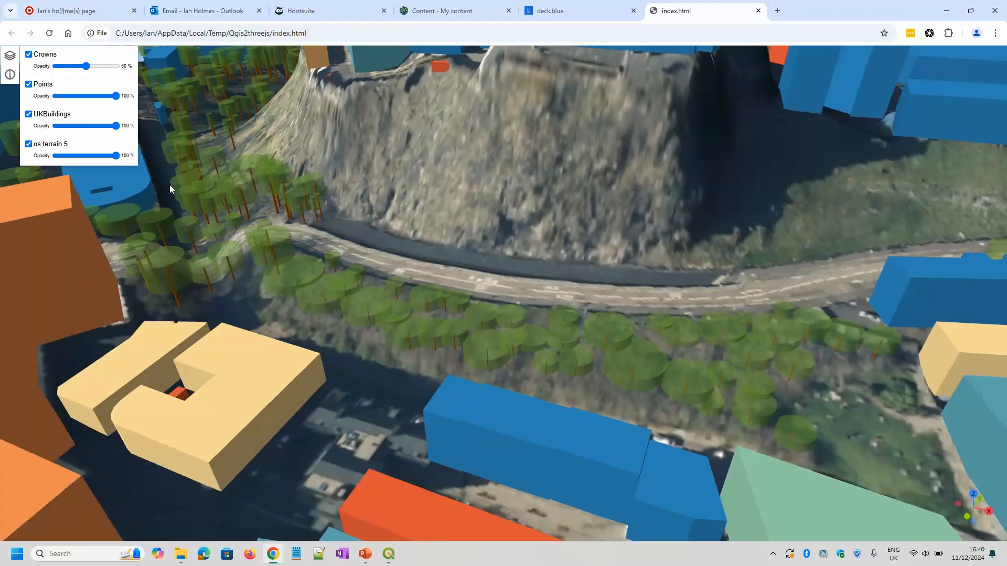
left_click_drag(86, 67, 109, 73)
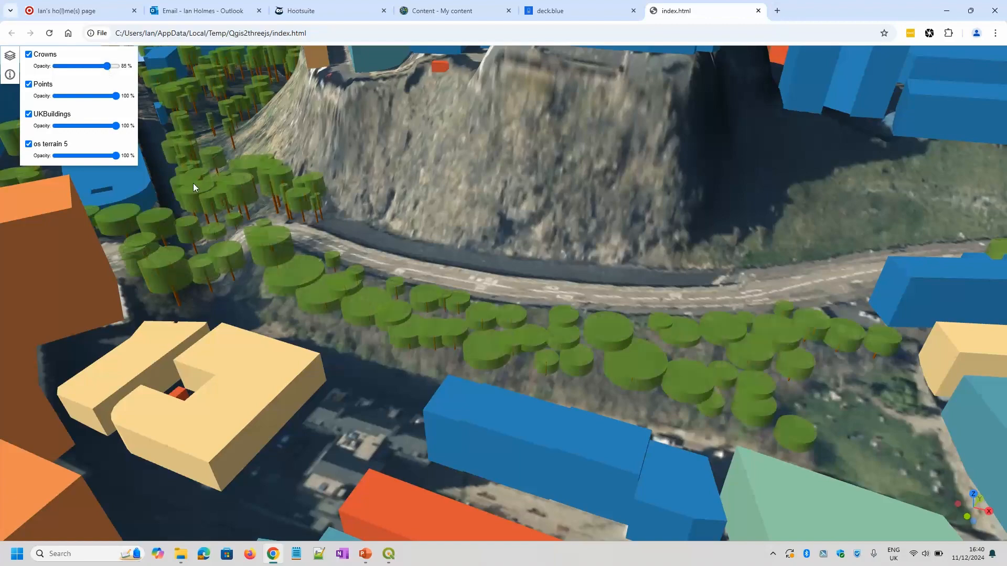
left_click_drag(382, 330, 332, 292)
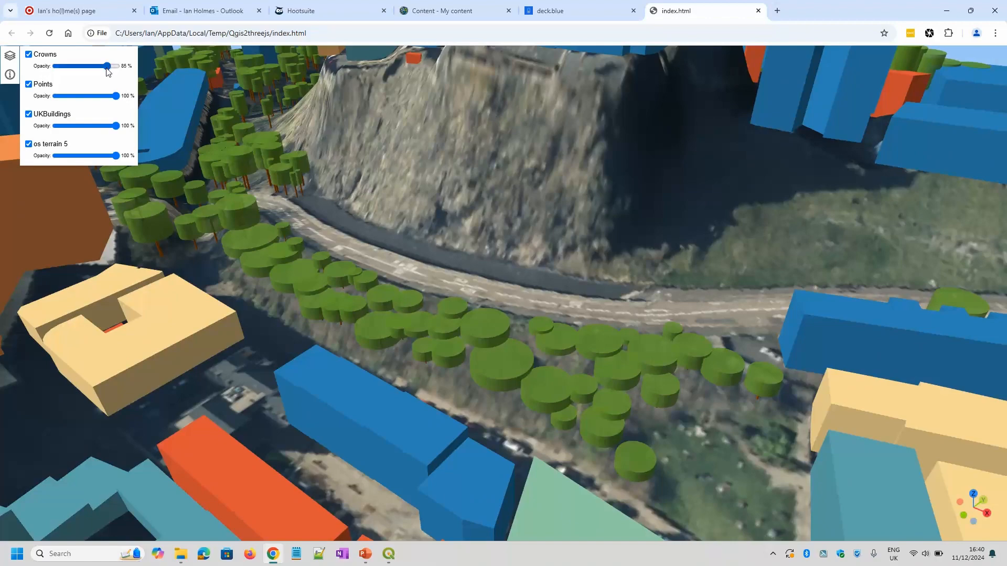
left_click_drag(107, 66, 64, 67)
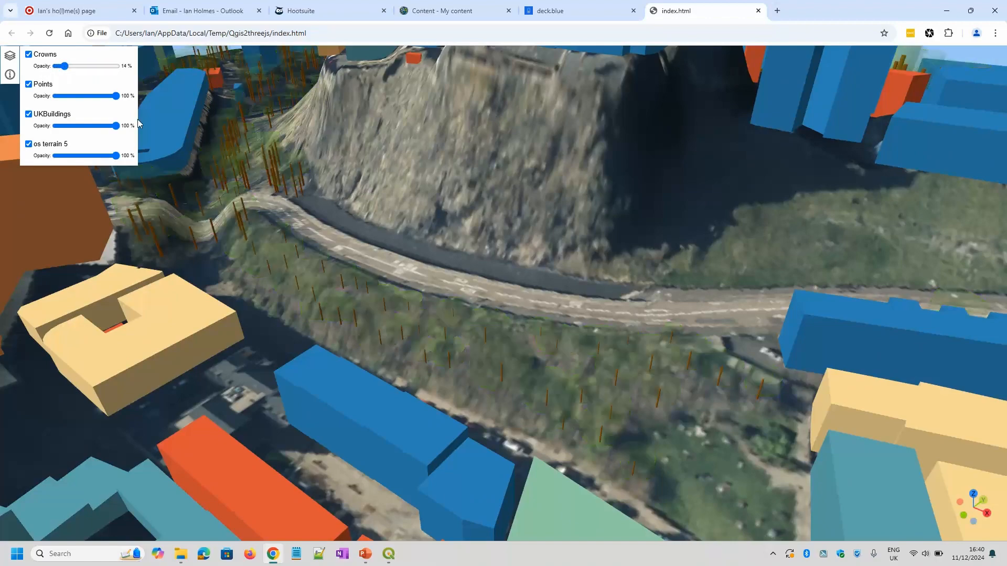
left_click_drag(347, 288, 401, 326)
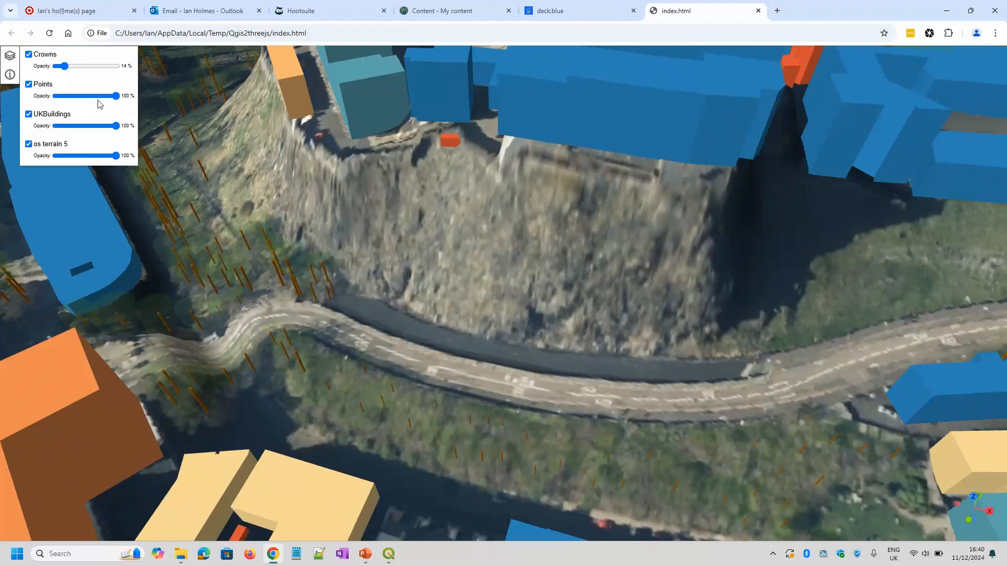
left_click_drag(64, 66, 100, 76)
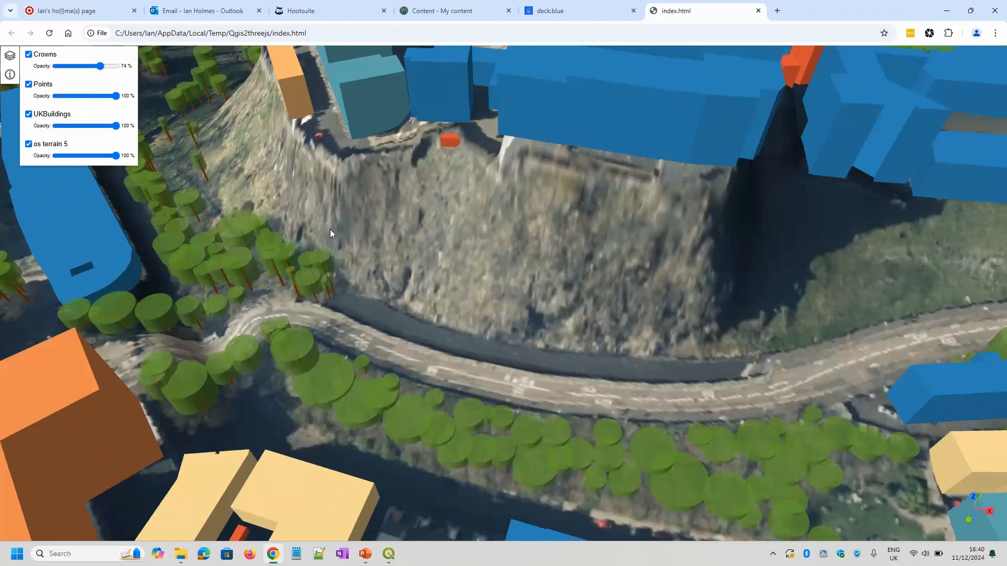
left_click_drag(329, 228, 410, 369)
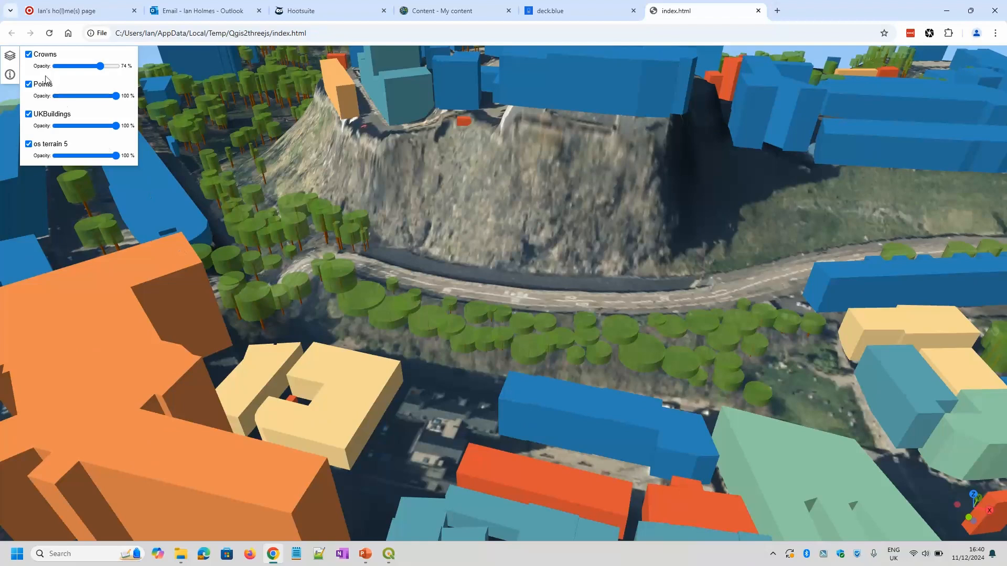
Hide the Crowns and Points layers in the web viewer and show both again.
left_click(28, 54)
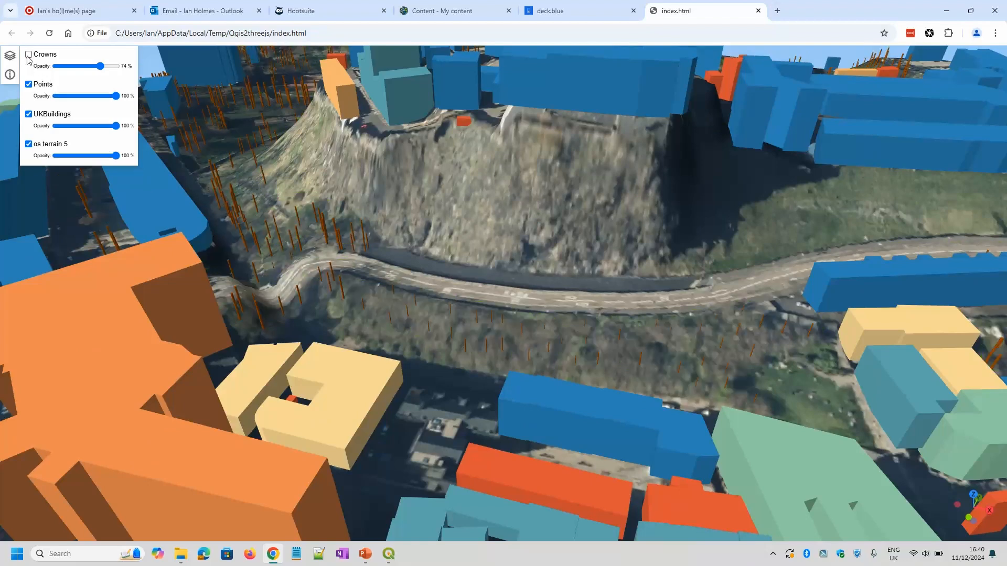
left_click(29, 85)
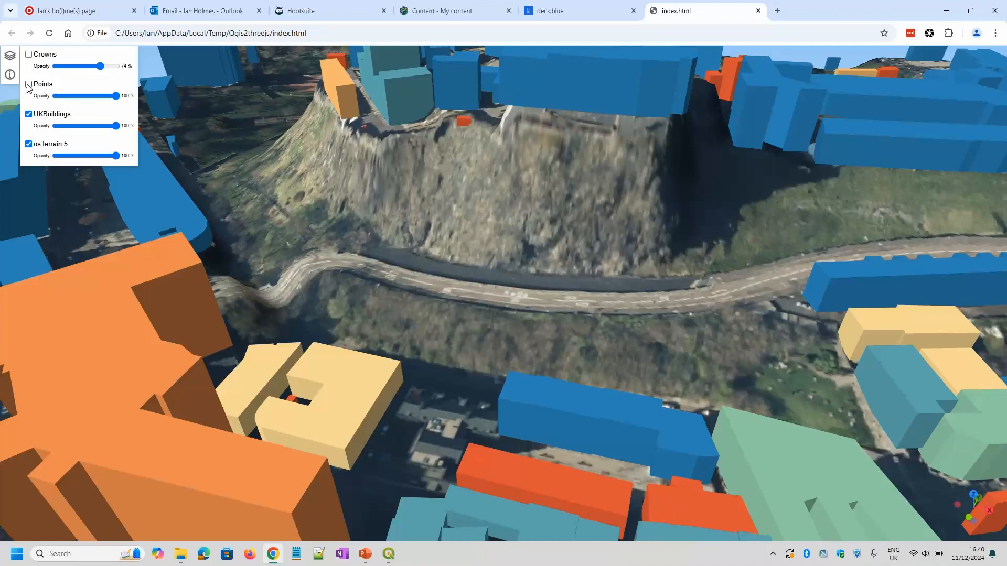
left_click(29, 85)
left_click(29, 54)
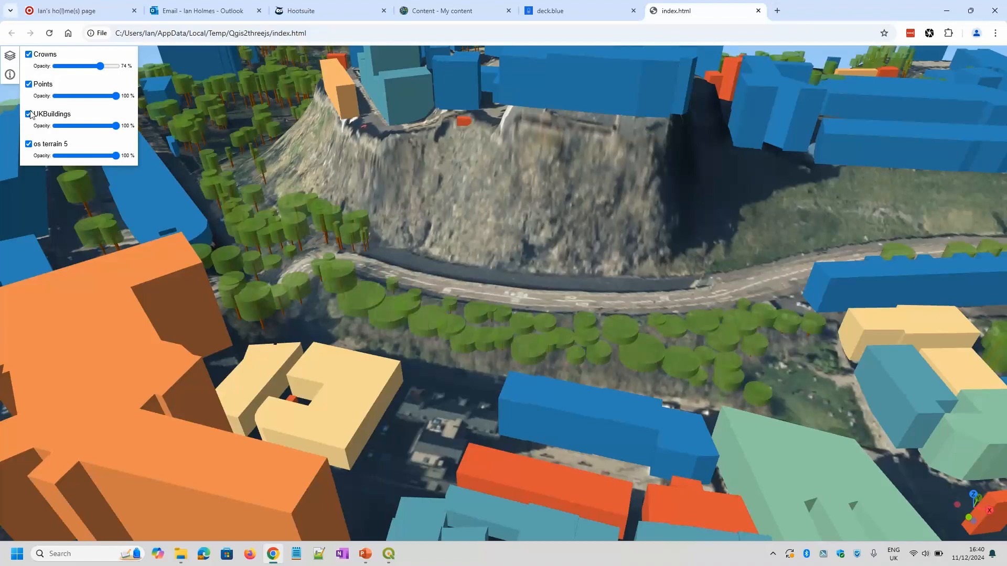
Hide the UKBuildings layer to view the terrain and trees alone, and show it again to view the whole model.
left_click(29, 115)
scroll(532, 268, "down", 5)
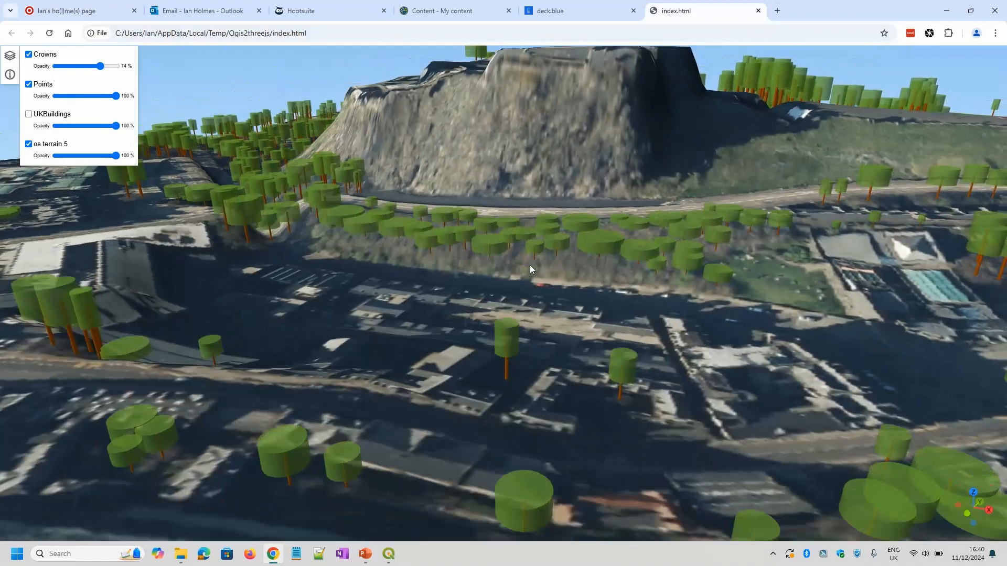
scroll(534, 268, "down", 5)
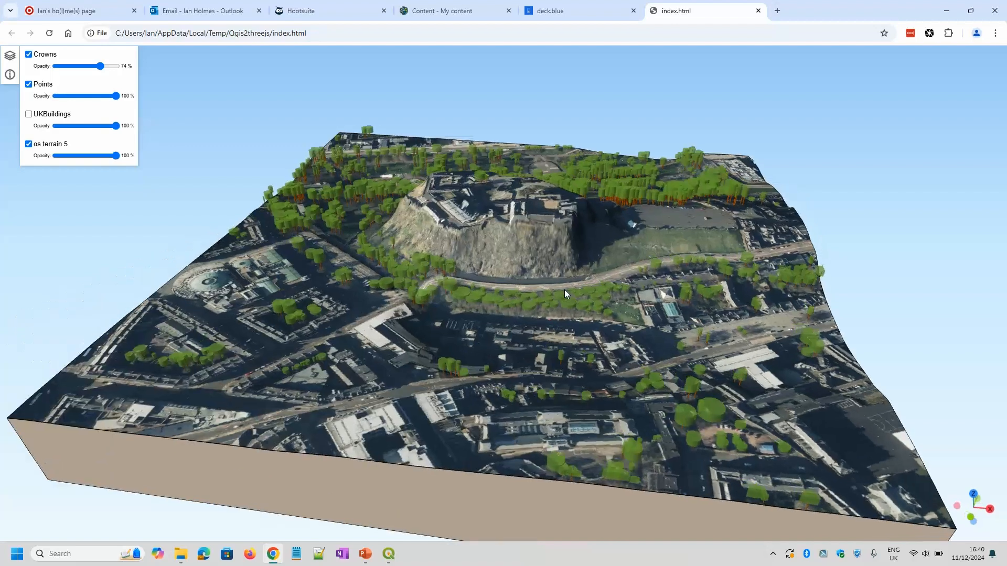
left_click(28, 114)
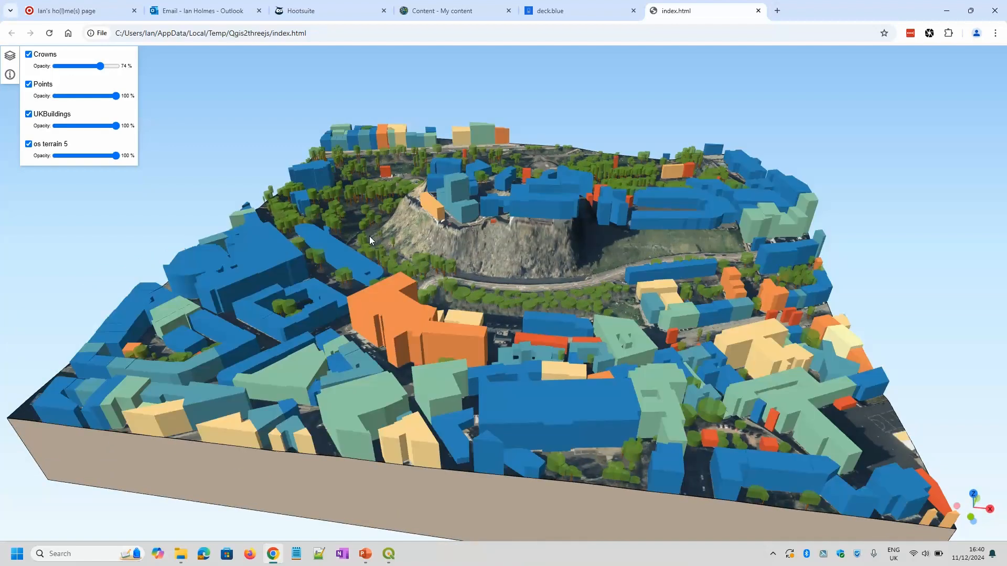
left_click_drag(370, 236, 394, 241)
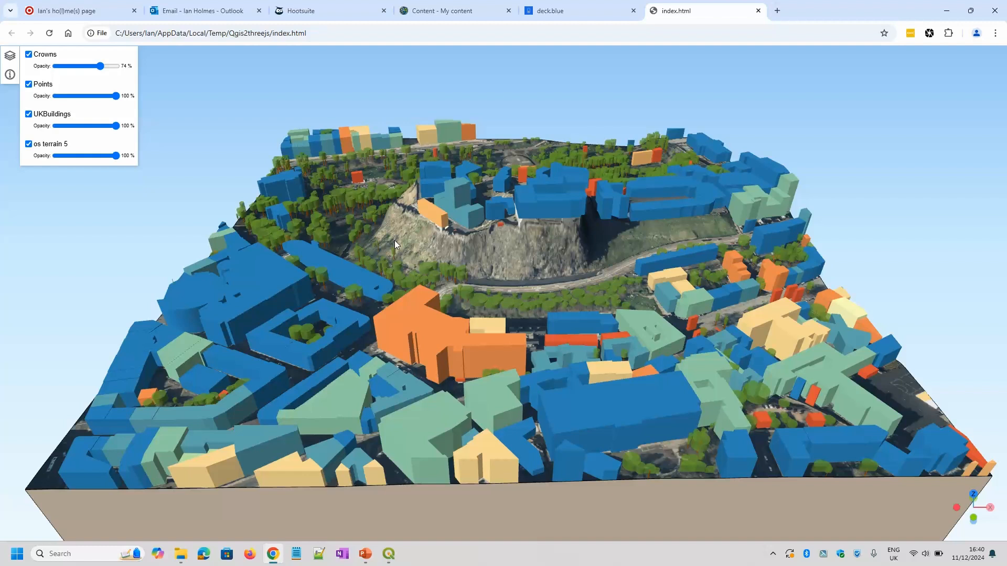
scroll(394, 244, "down", 3)
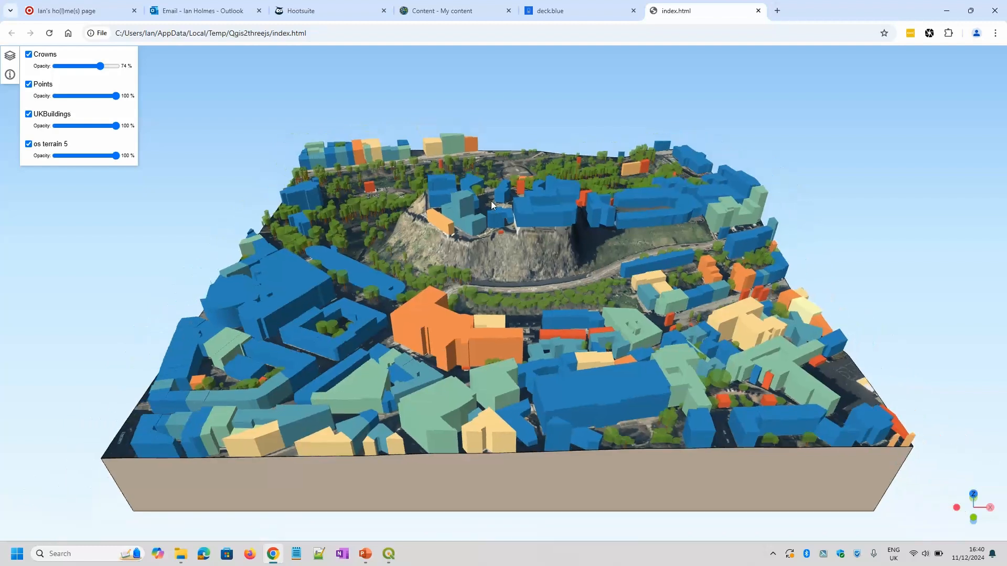
left_click_drag(494, 279, 490, 284)
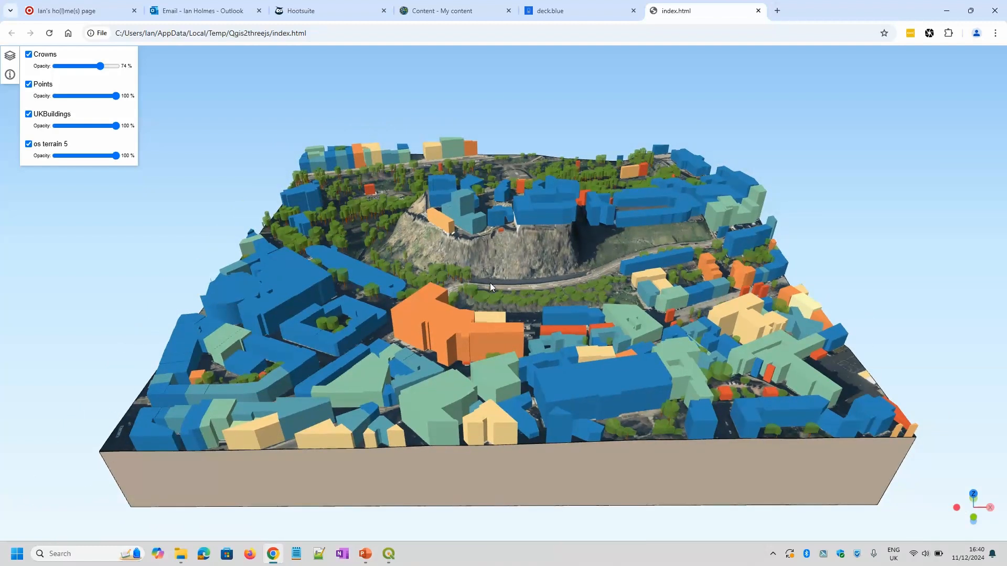